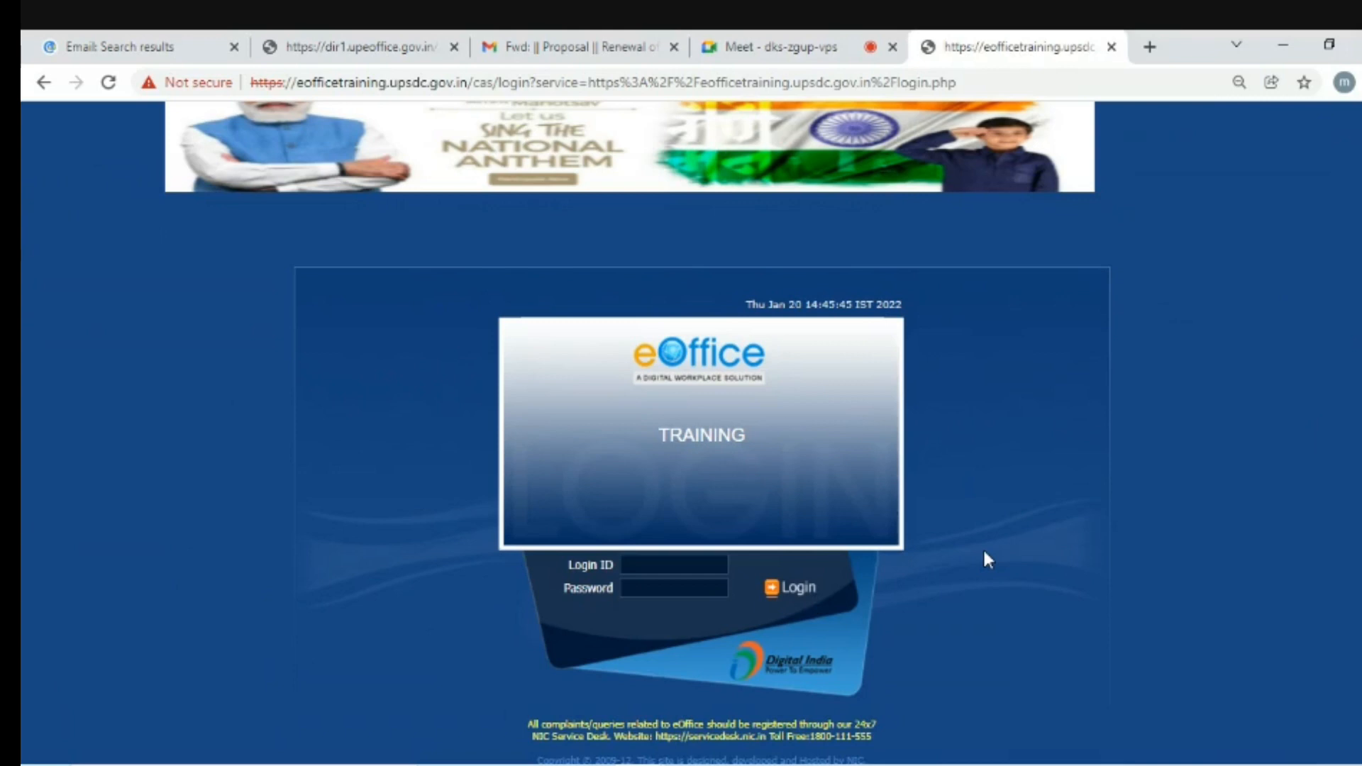
# - Launch Notepad and type the address dir1.upeoffice.gov.in into a new note
pyautogui.click(243, 765)
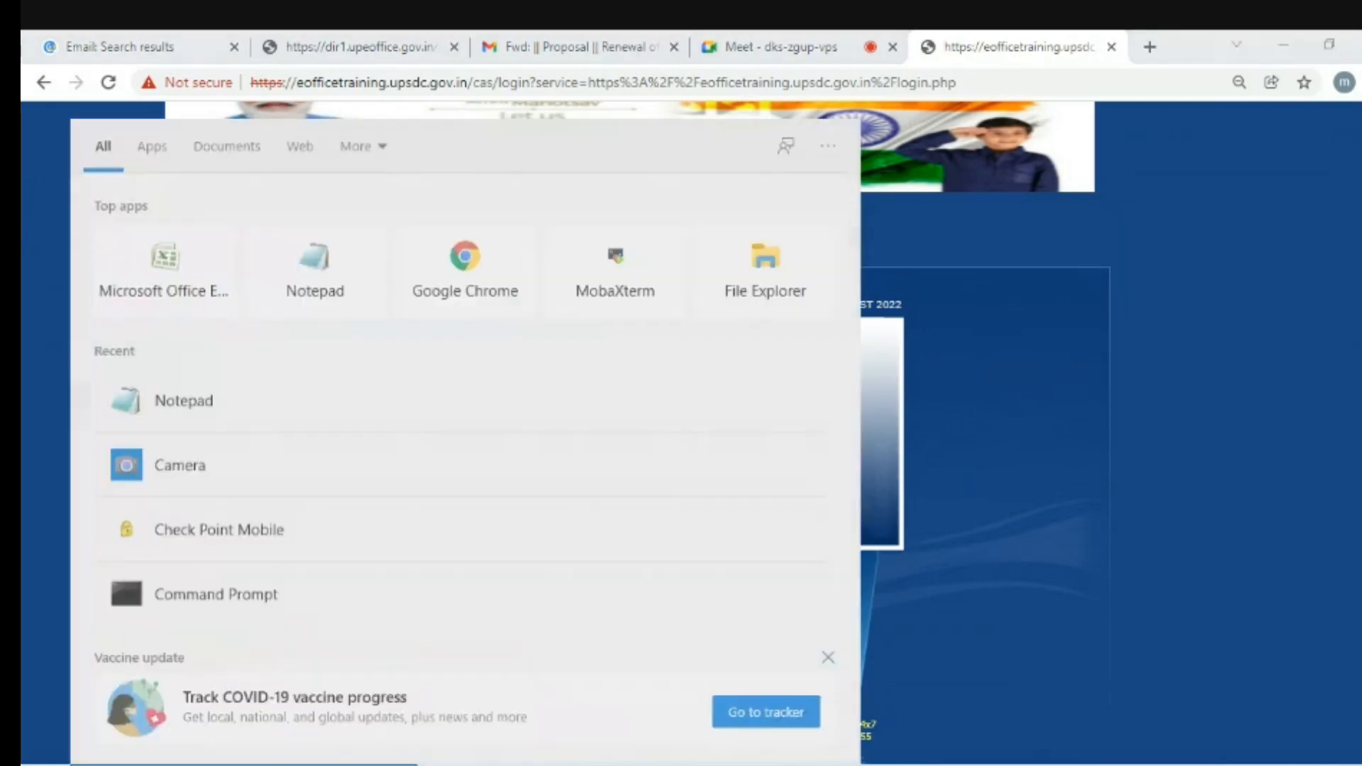
pyautogui.write('note')
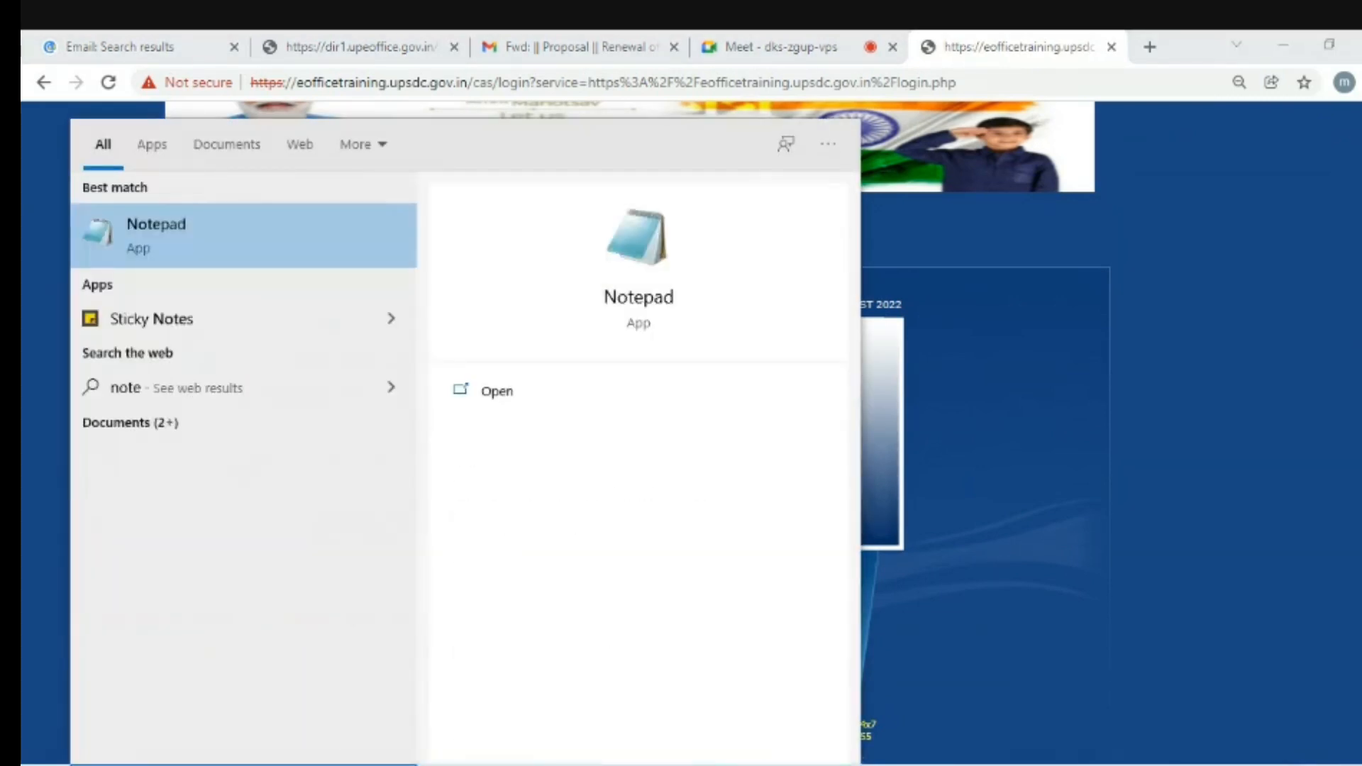
pyautogui.press('Return')
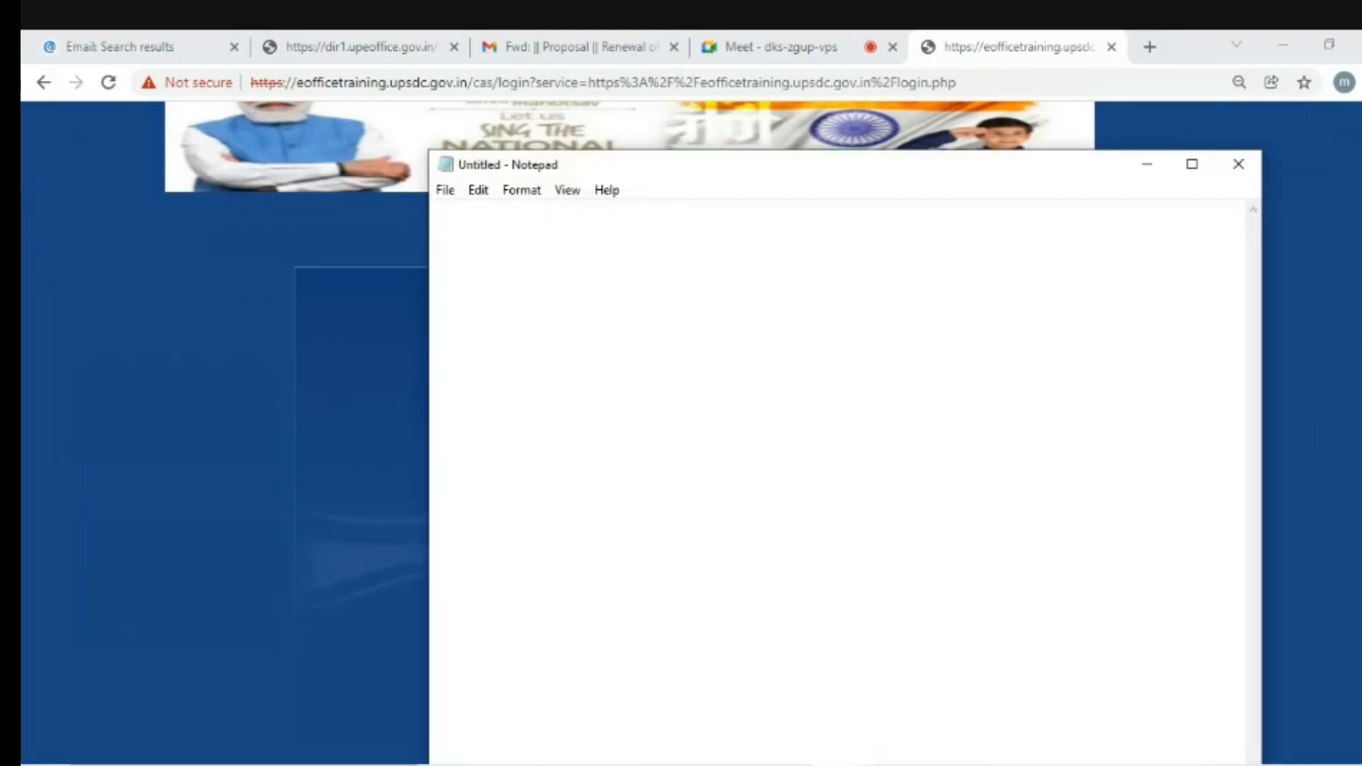
pyautogui.write('dir1.upeoffic')
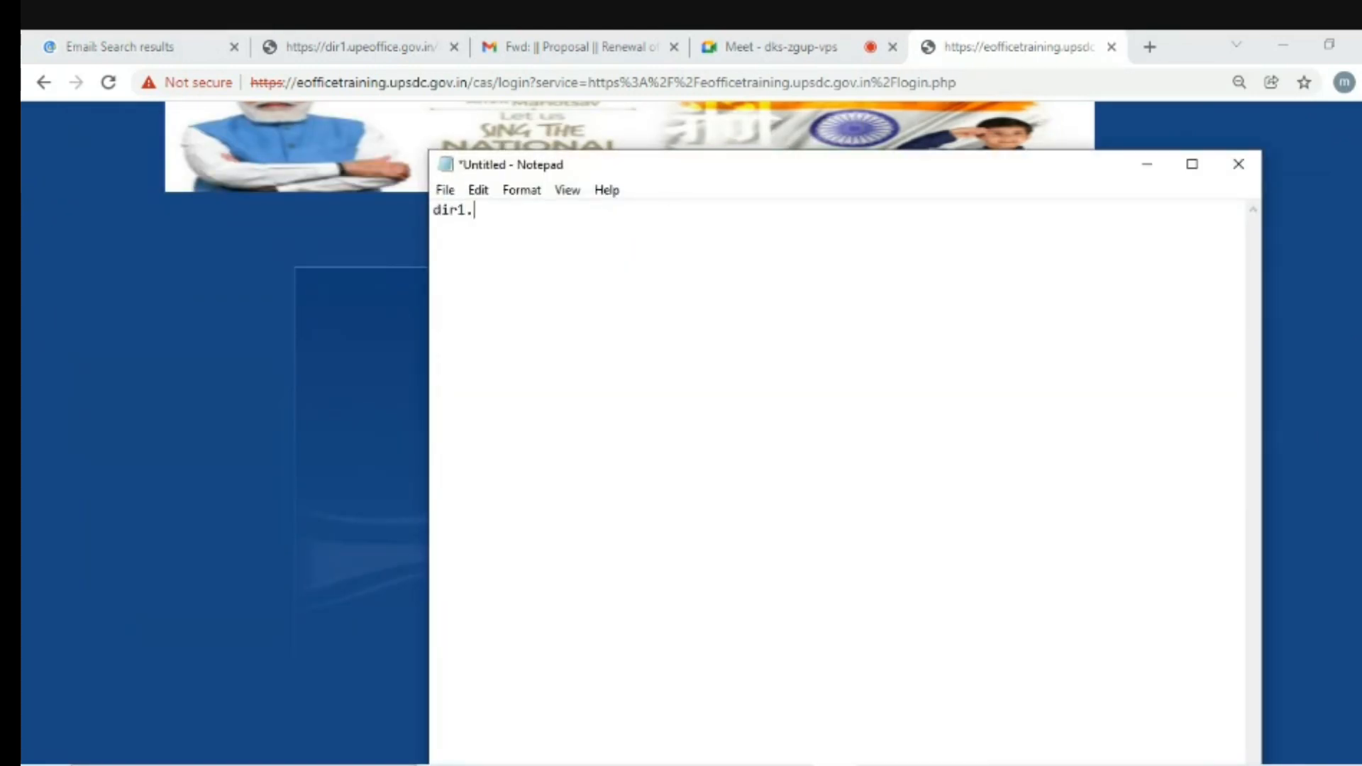
pyautogui.write('e.gov.in')
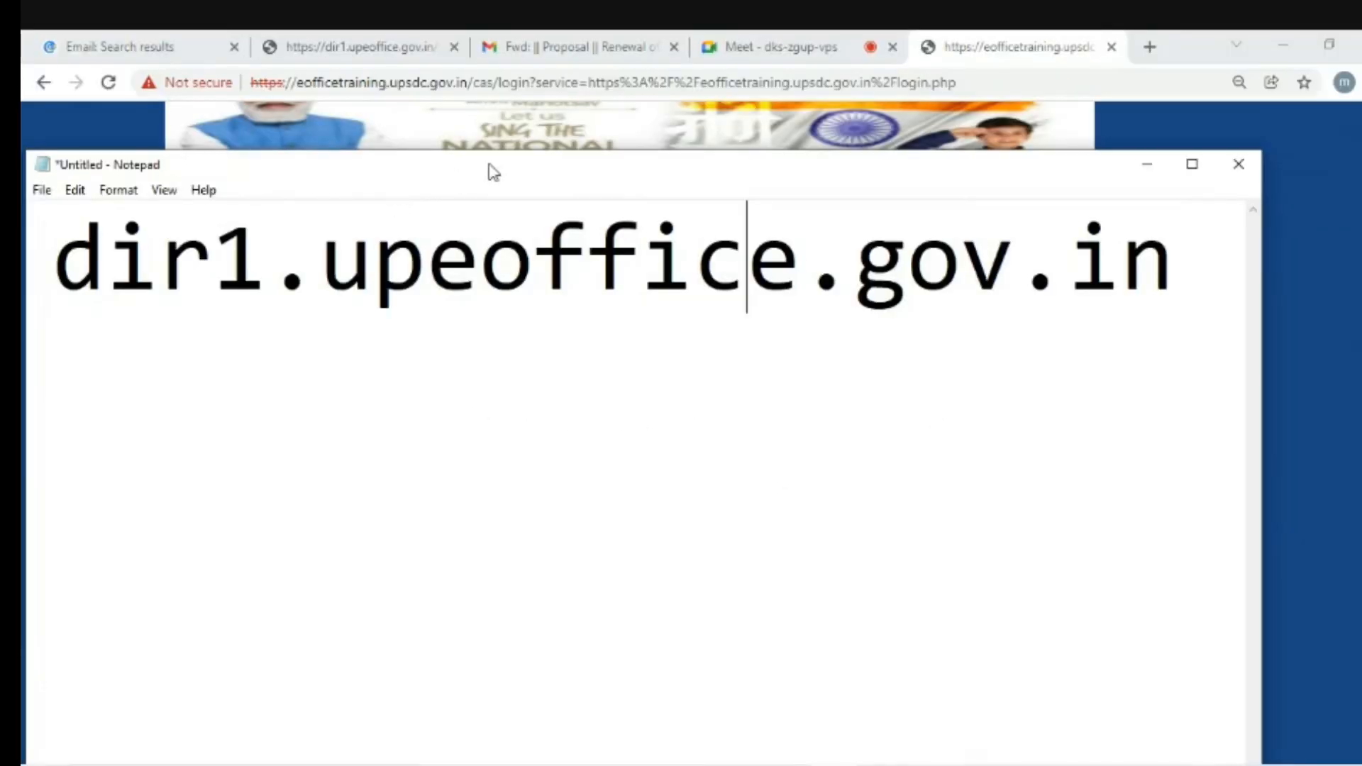
pyautogui.moveTo(493, 173); pyautogui.dragTo(553, 129)
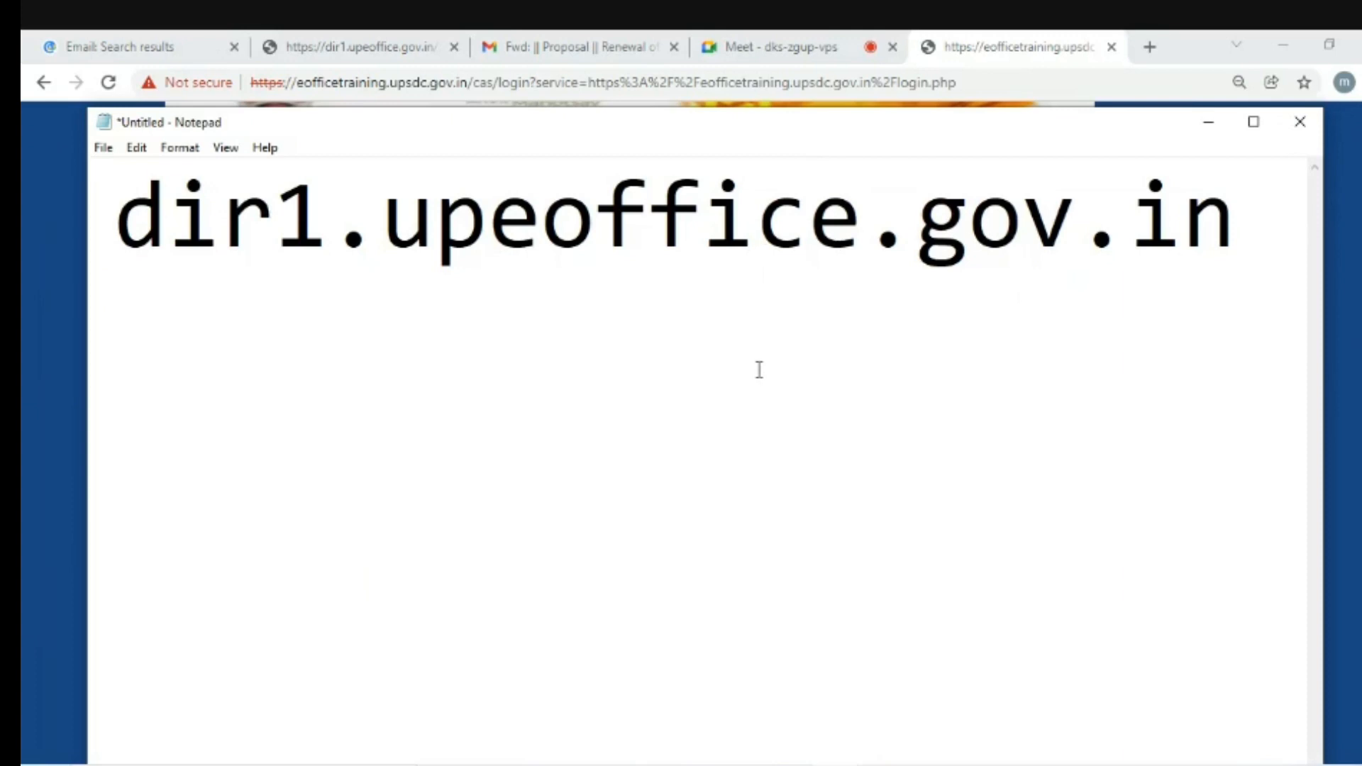
# - Load dir1.upeoffice.gov.in in two new browser tabs, the second reaching Parichay sign-in
pyautogui.click(1151, 49)
pyautogui.write('dir1.upeoffice.gov.in/.well-known/pki-validation/gsdv.txt')
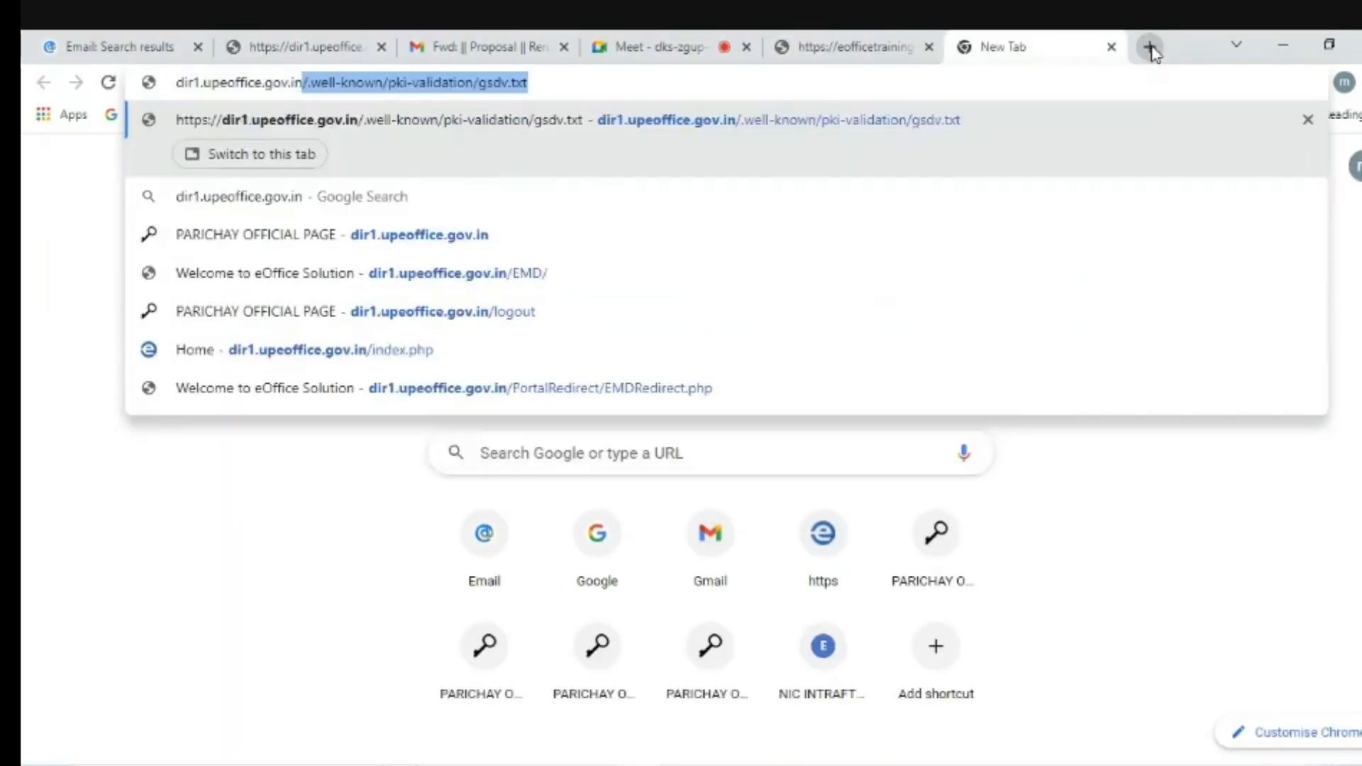
pyautogui.press('Return')
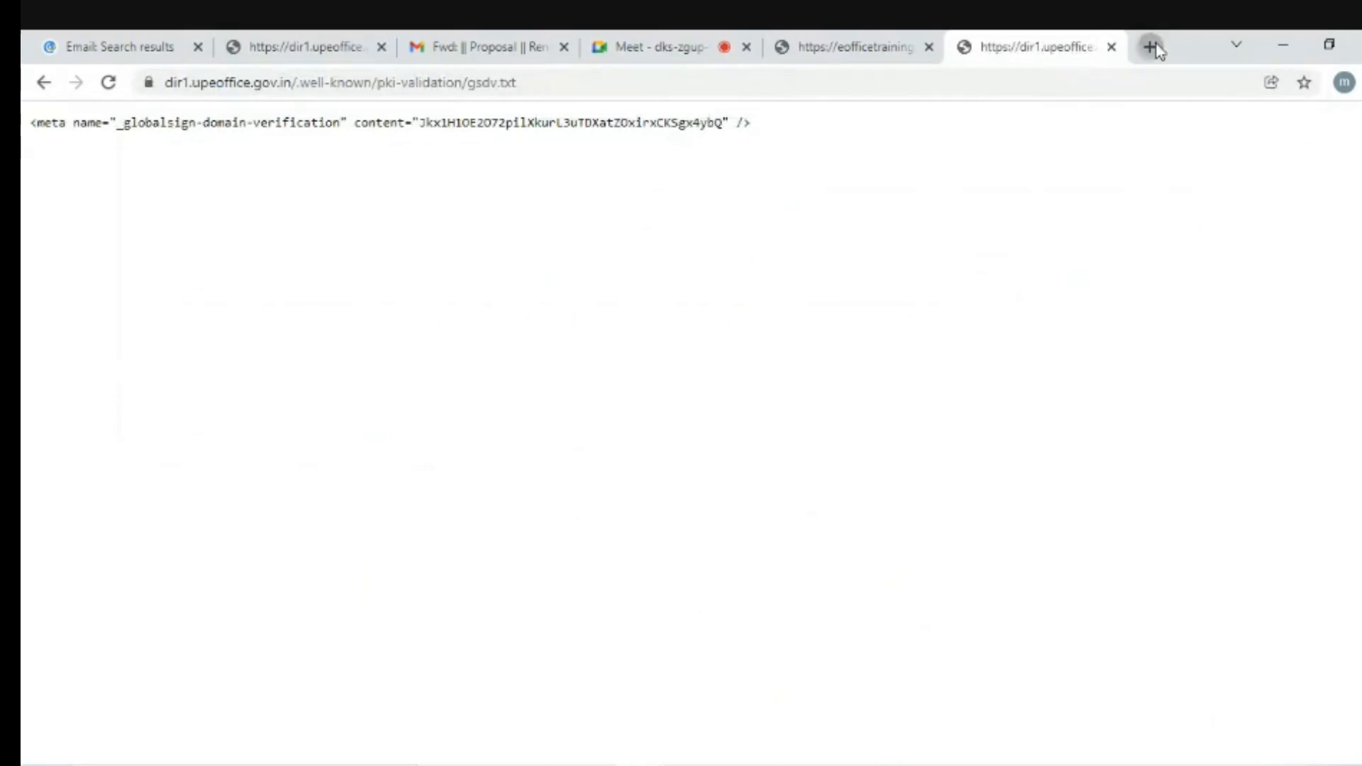
pyautogui.click(1150, 47)
pyautogui.write('dir')
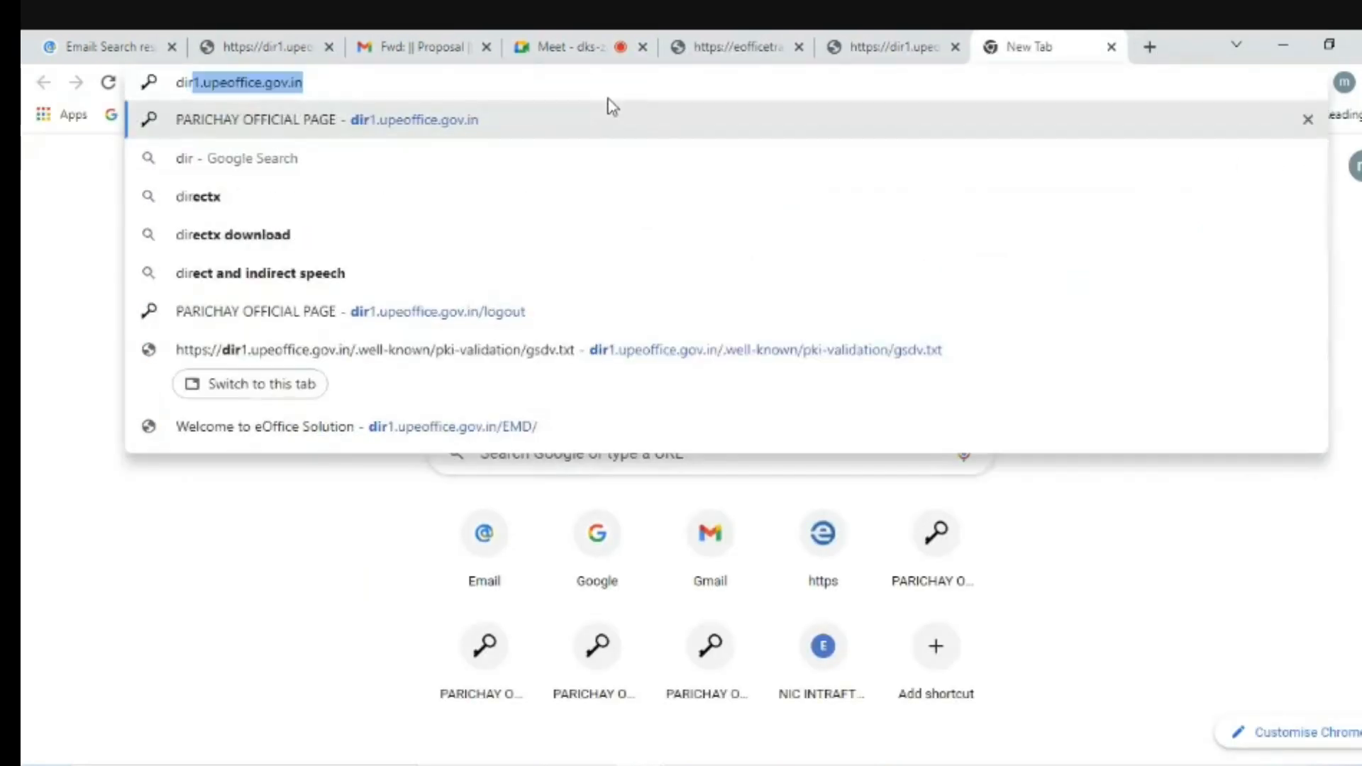
pyautogui.write('1.upeoffice.gov.in')
pyautogui.press('Delete')
pyautogui.press('Return')
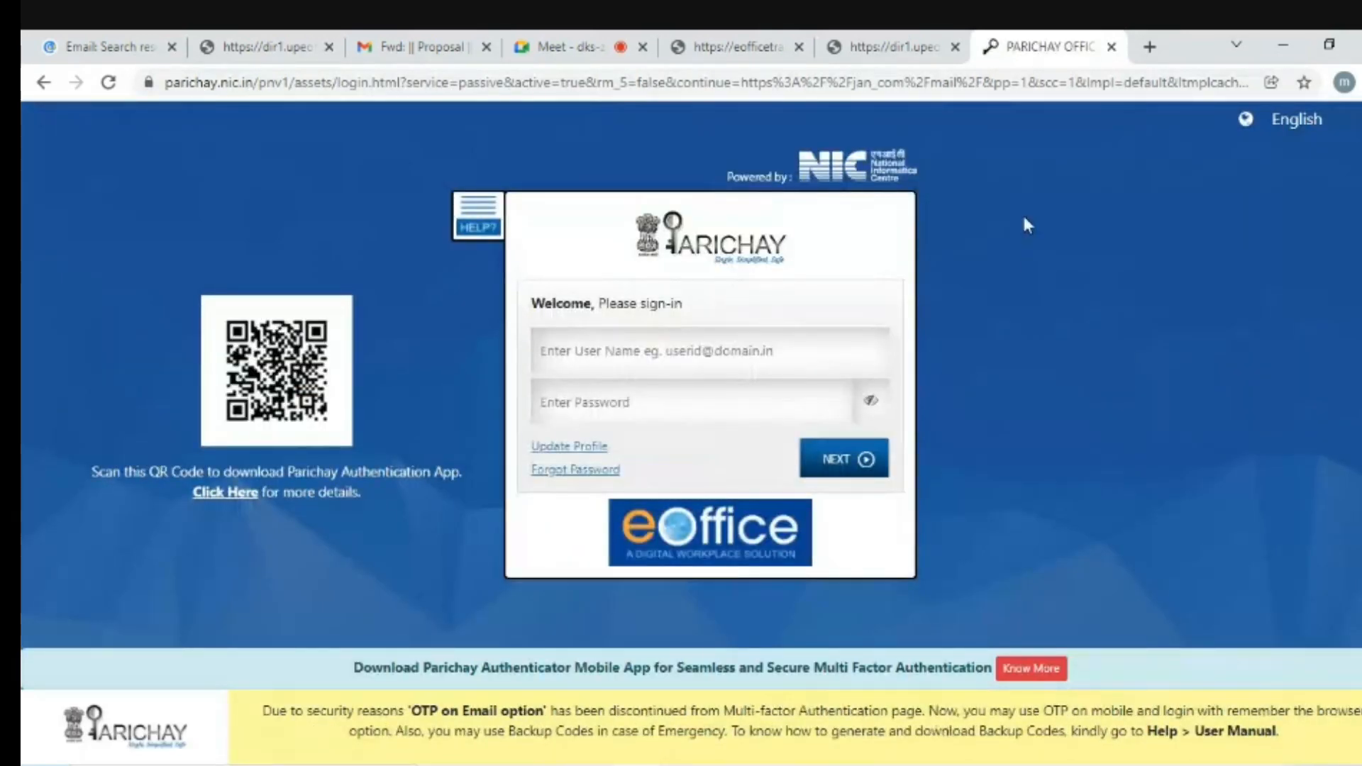
# - Select the address text in the Notepad note and return the browser to the Parichay tab
pyautogui.click(837, 765)
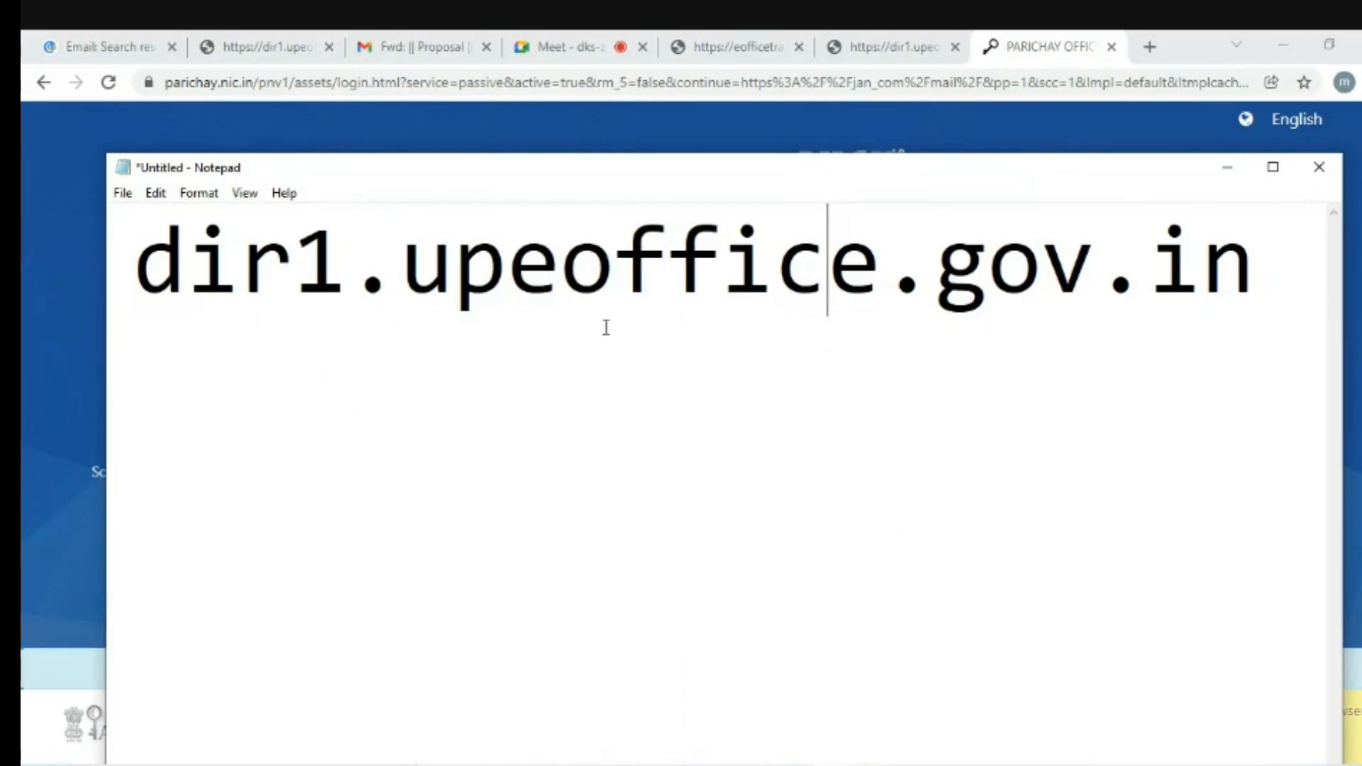
pyautogui.moveTo(148, 264); pyautogui.dragTo(1140, 547)
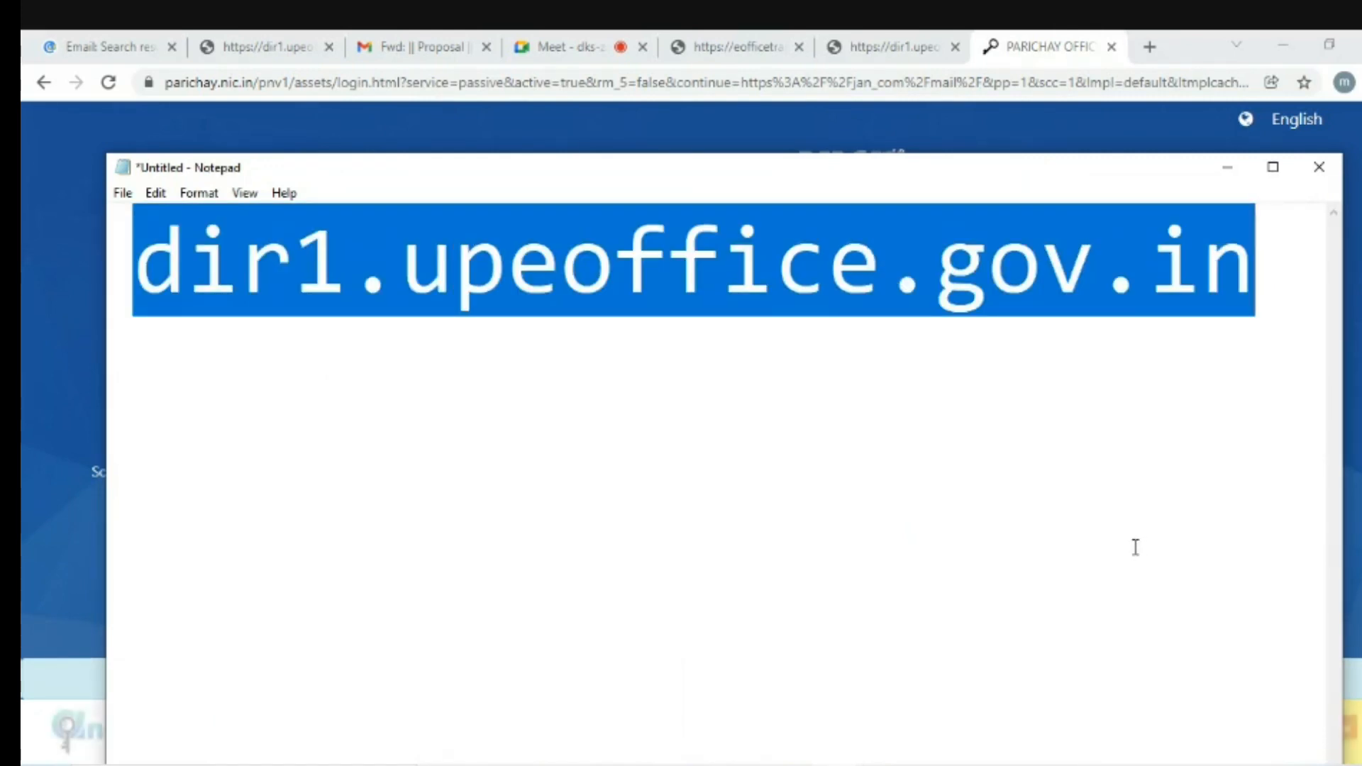
pyautogui.click(882, 46)
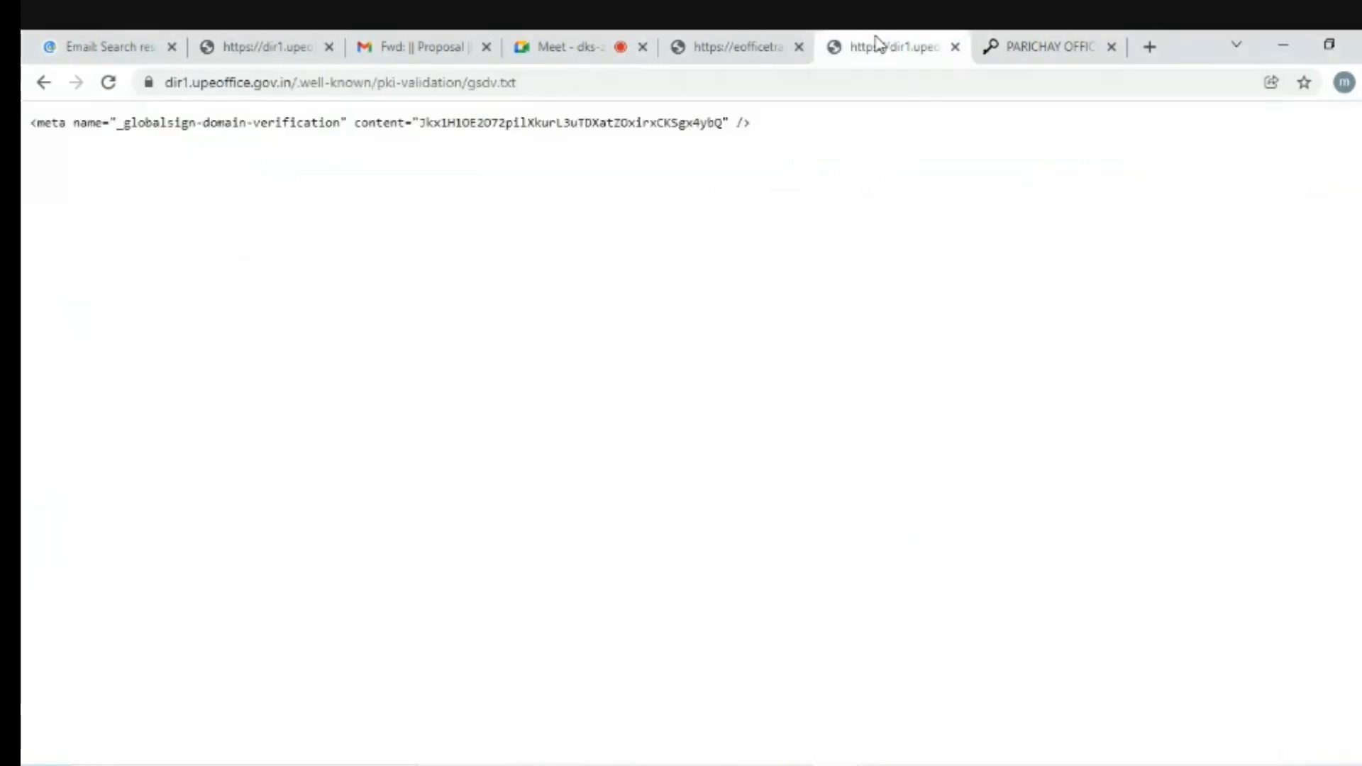
pyautogui.click(745, 47)
pyautogui.click(1053, 44)
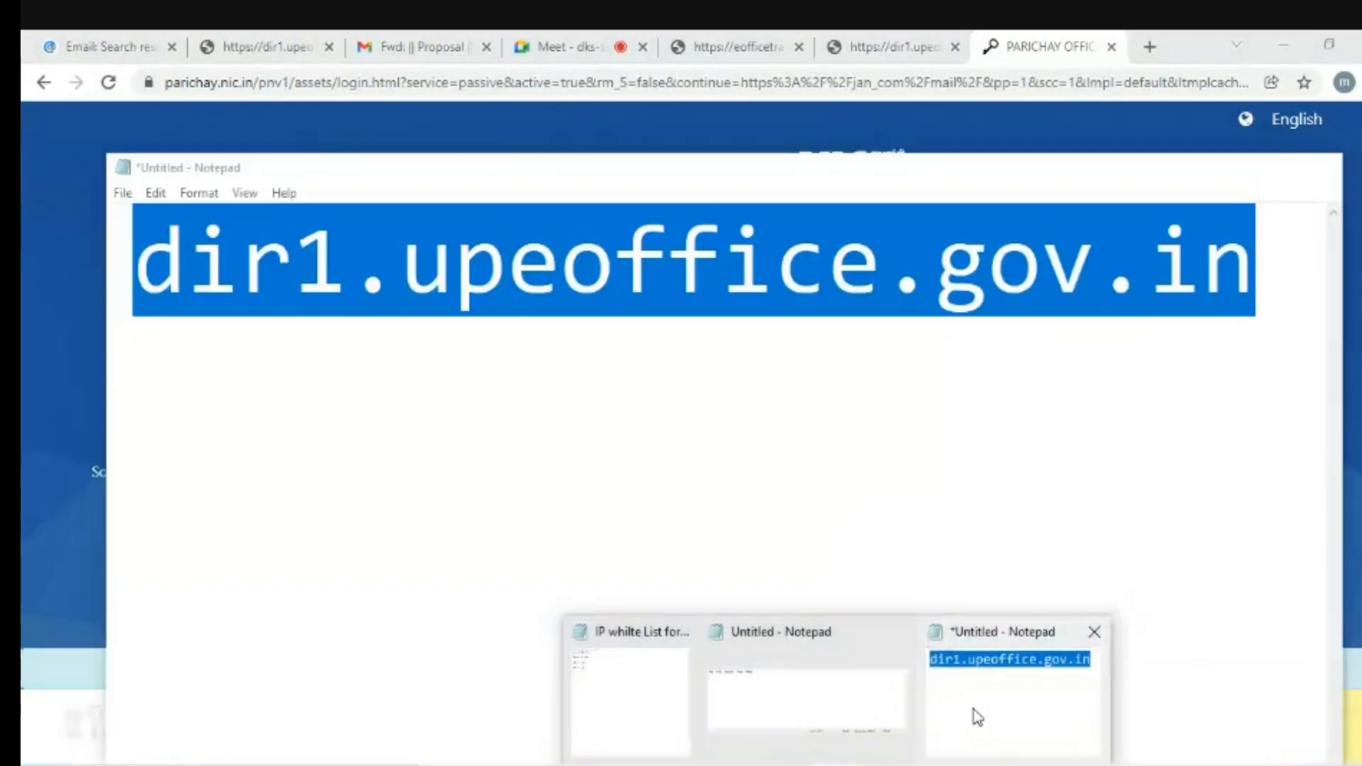
pyautogui.click(977, 716)
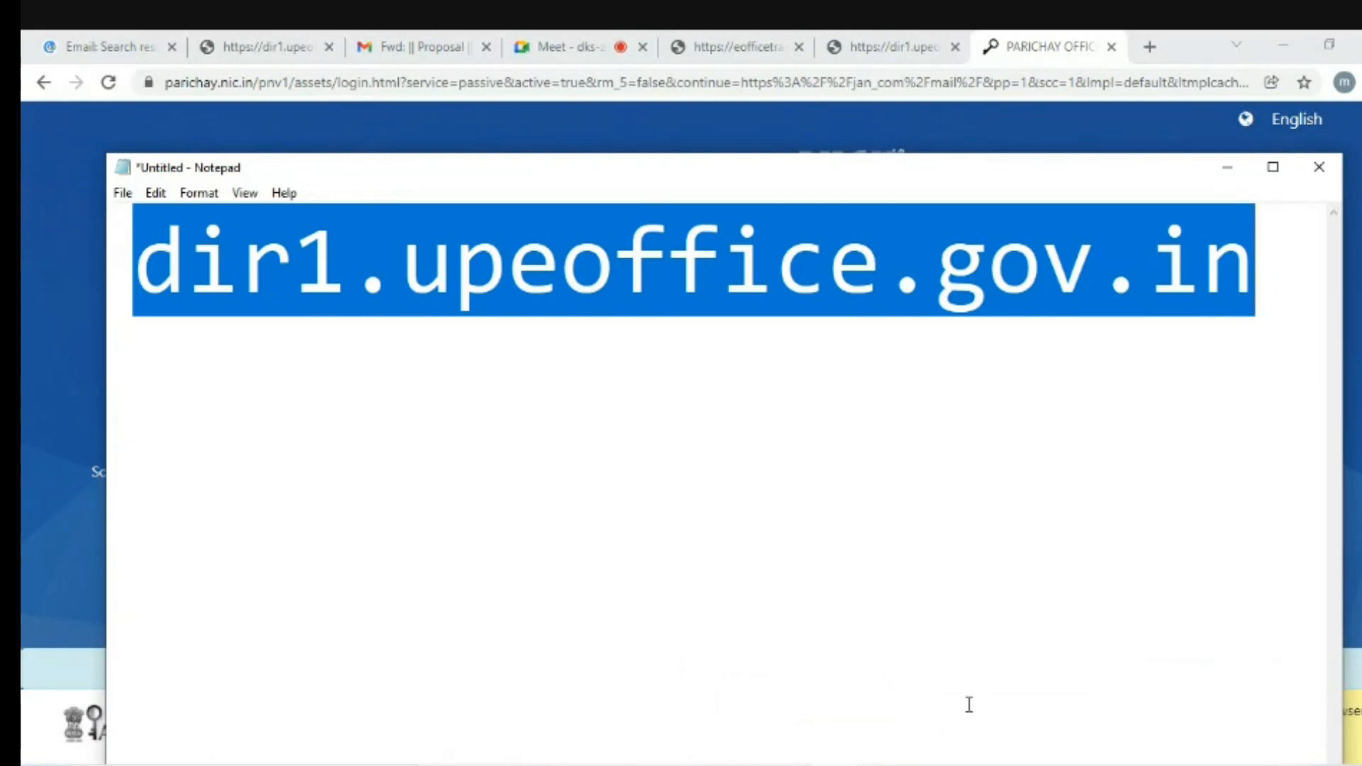
pyautogui.click(1056, 51)
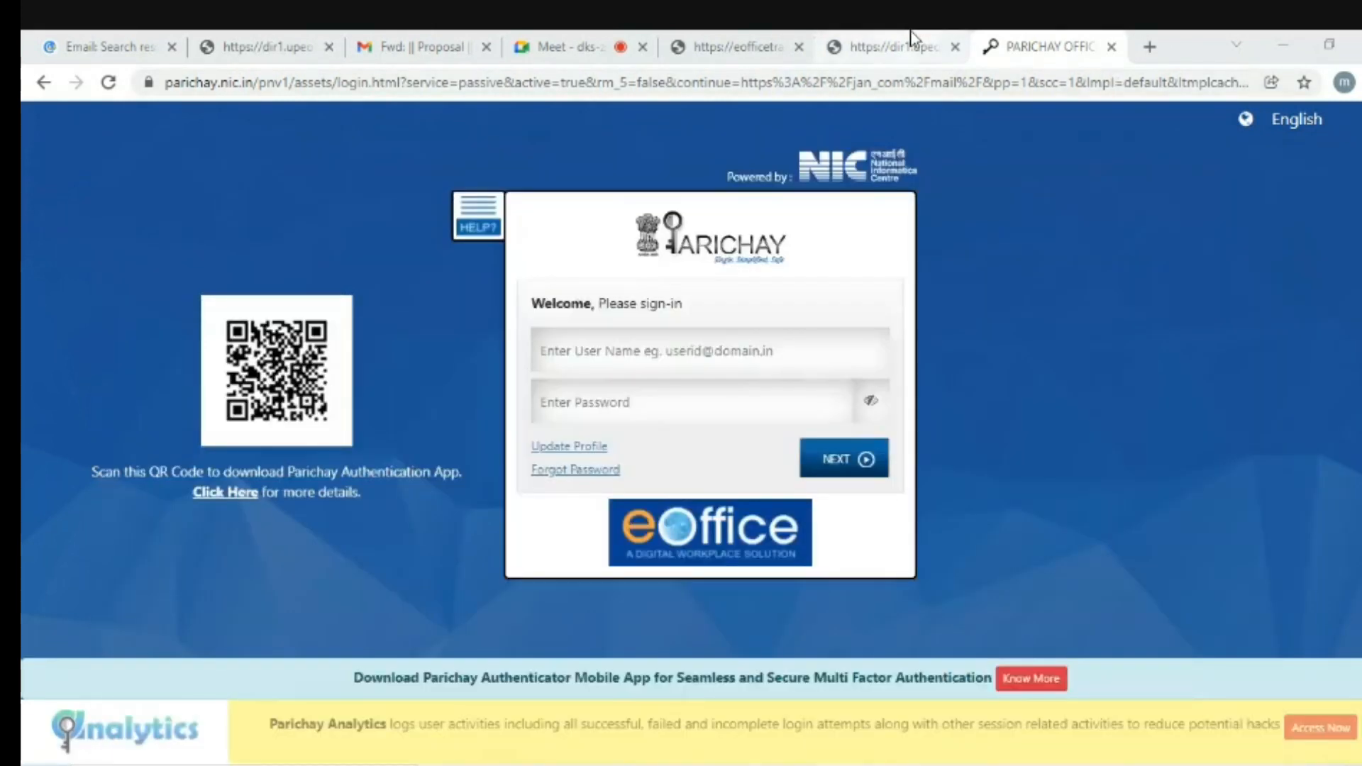
pyautogui.click(910, 35)
pyautogui.click(1034, 44)
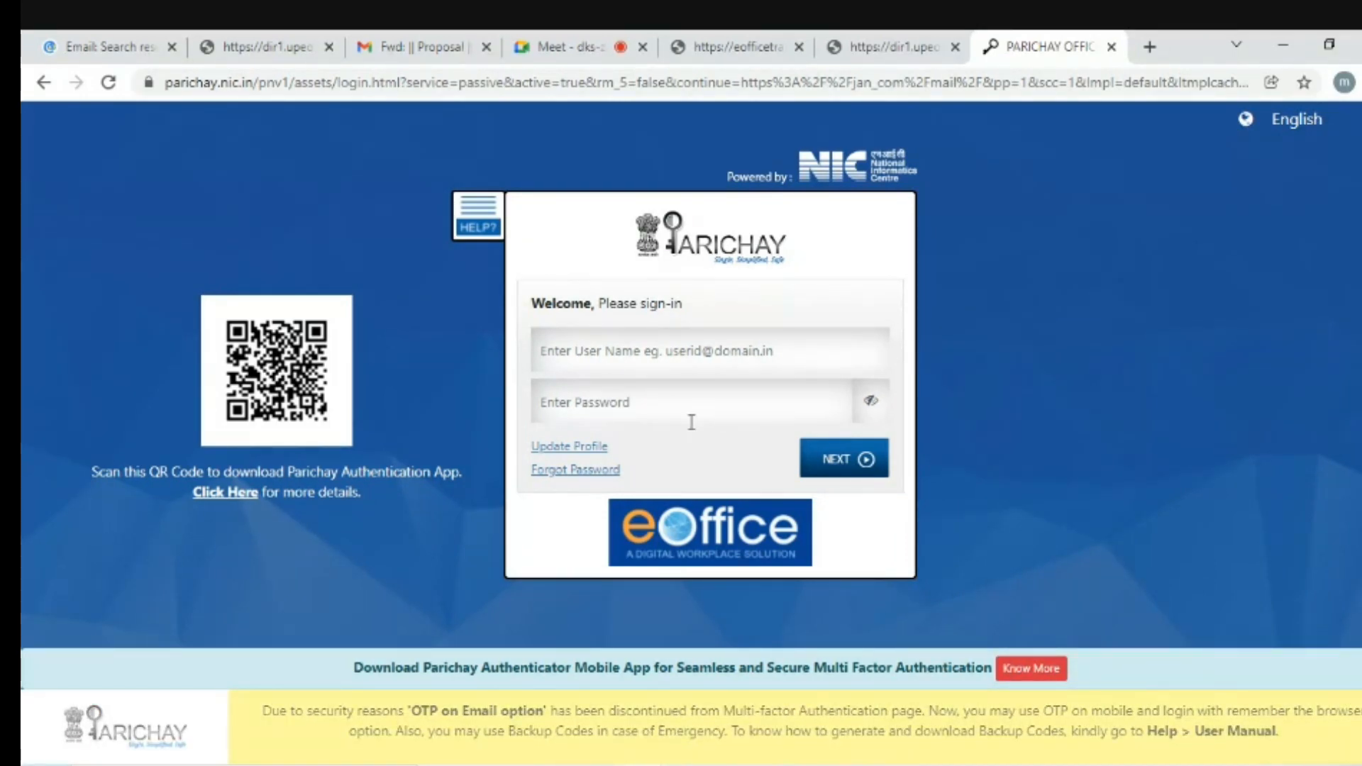
# - On the eOffice training login tab, fill in the saved login ID and the password
pyautogui.click(884, 44)
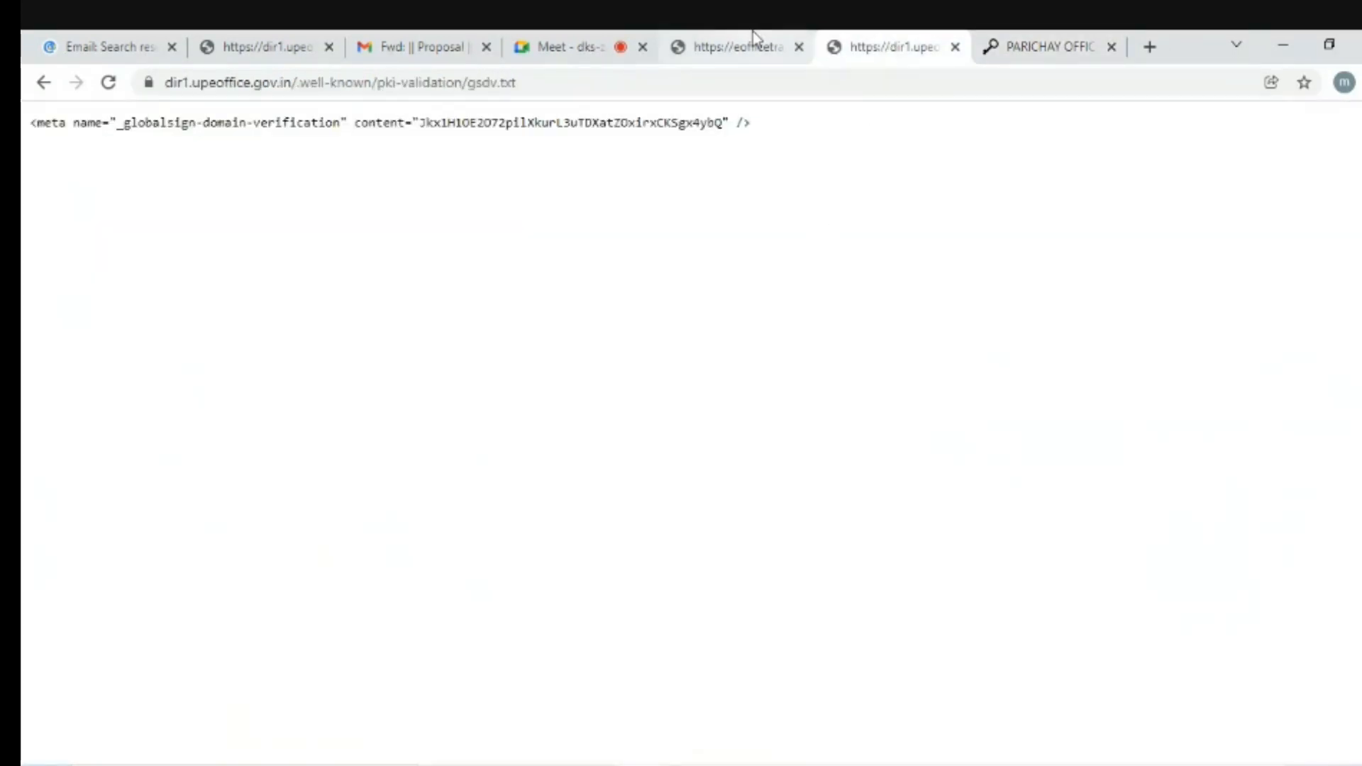
pyautogui.click(752, 34)
pyautogui.click(669, 567)
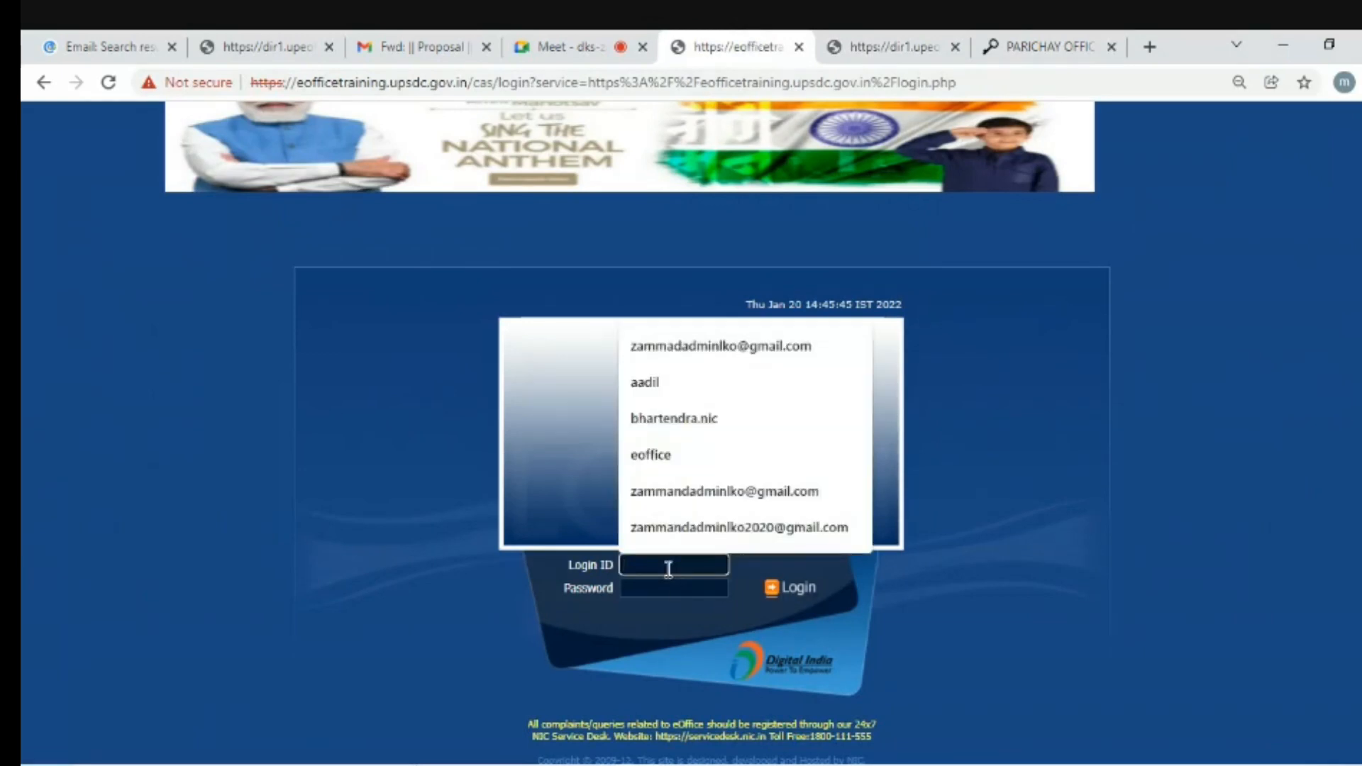
pyautogui.write('aa')
pyautogui.press('Down')
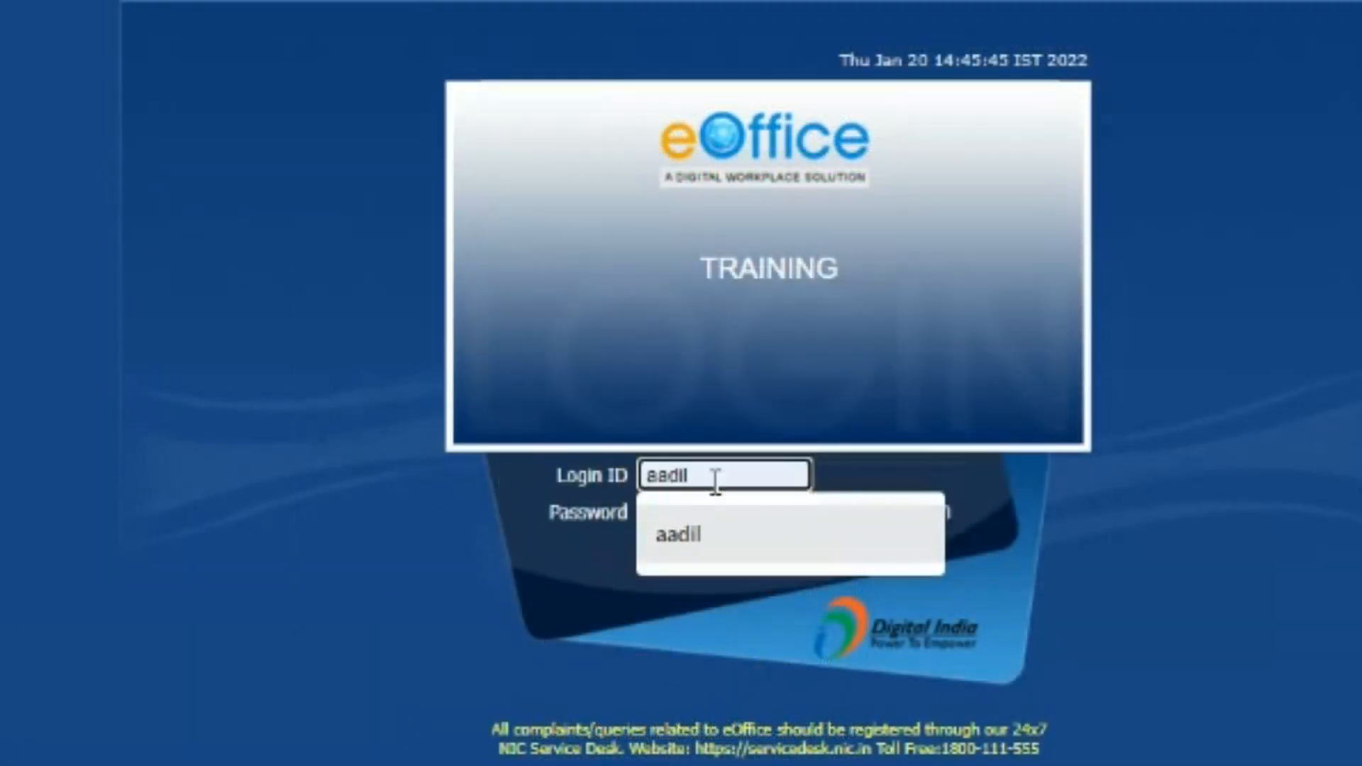
pyautogui.press('Tab')
pyautogui.write('*******')
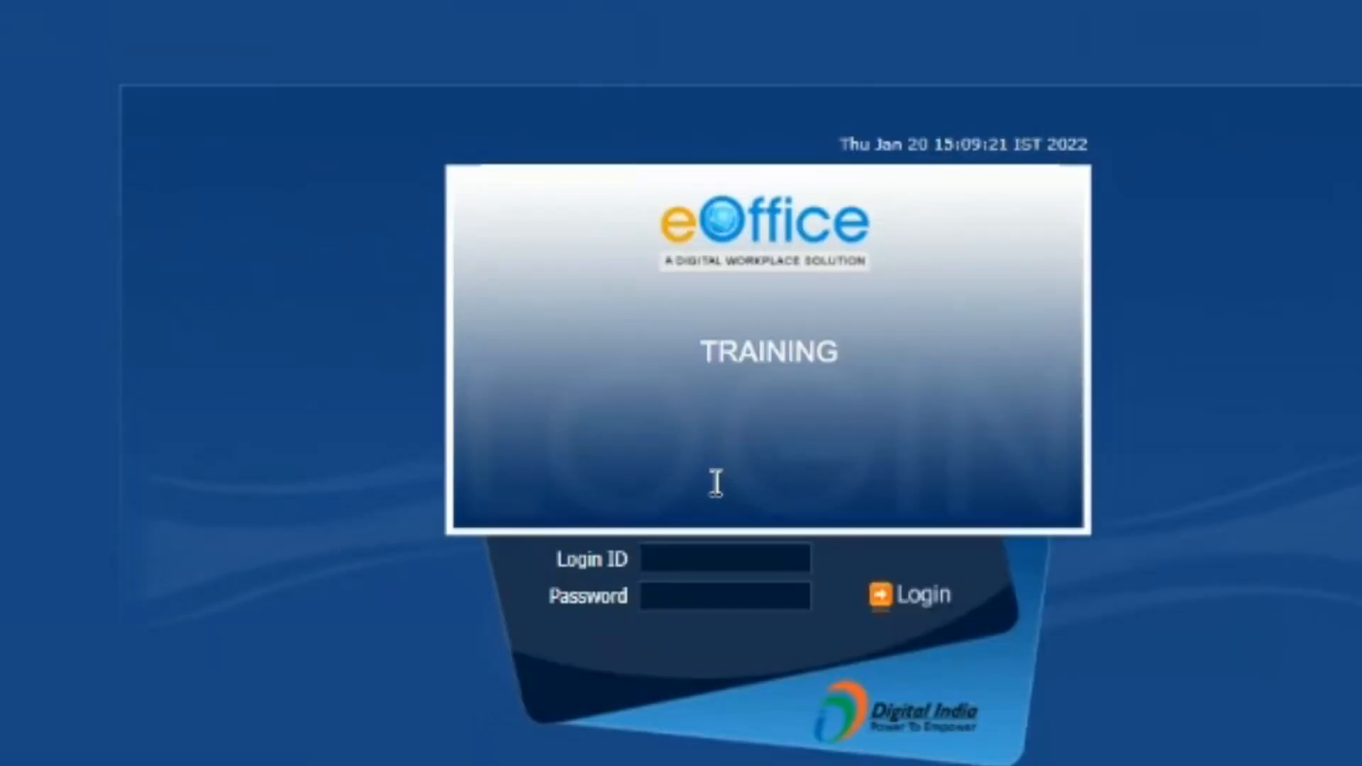
# - Re-select the saved login ID, re-enter the password and sign in to the dashboard
pyautogui.click(695, 559)
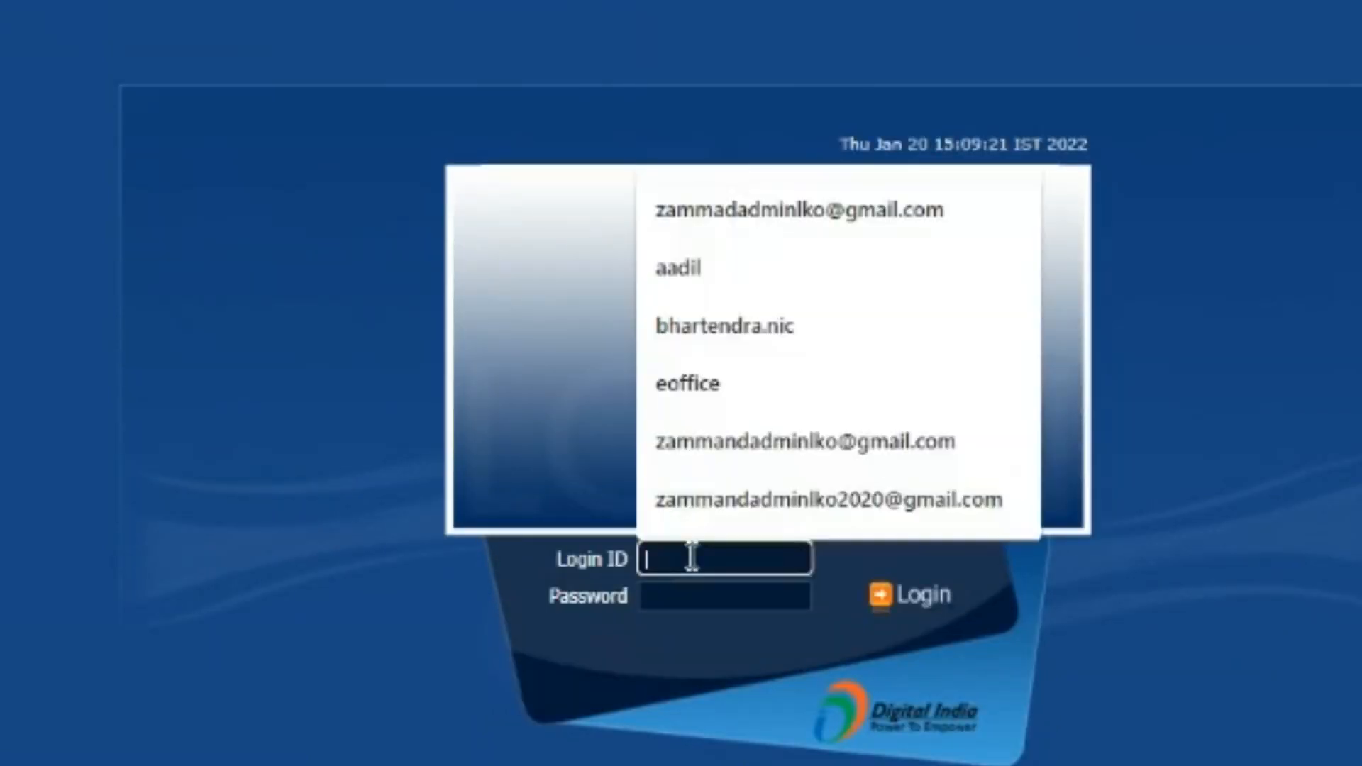
pyautogui.click(688, 268)
pyautogui.click(662, 594)
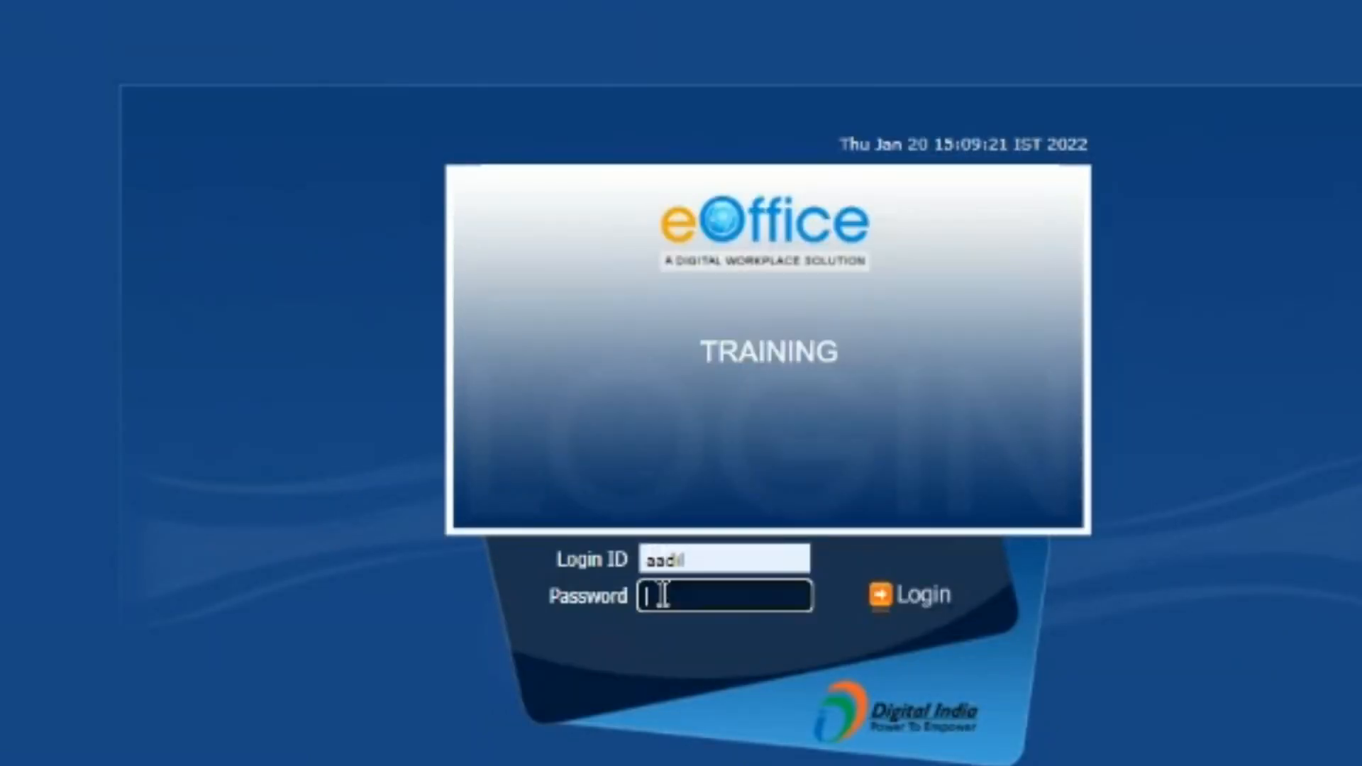
pyautogui.write('********')
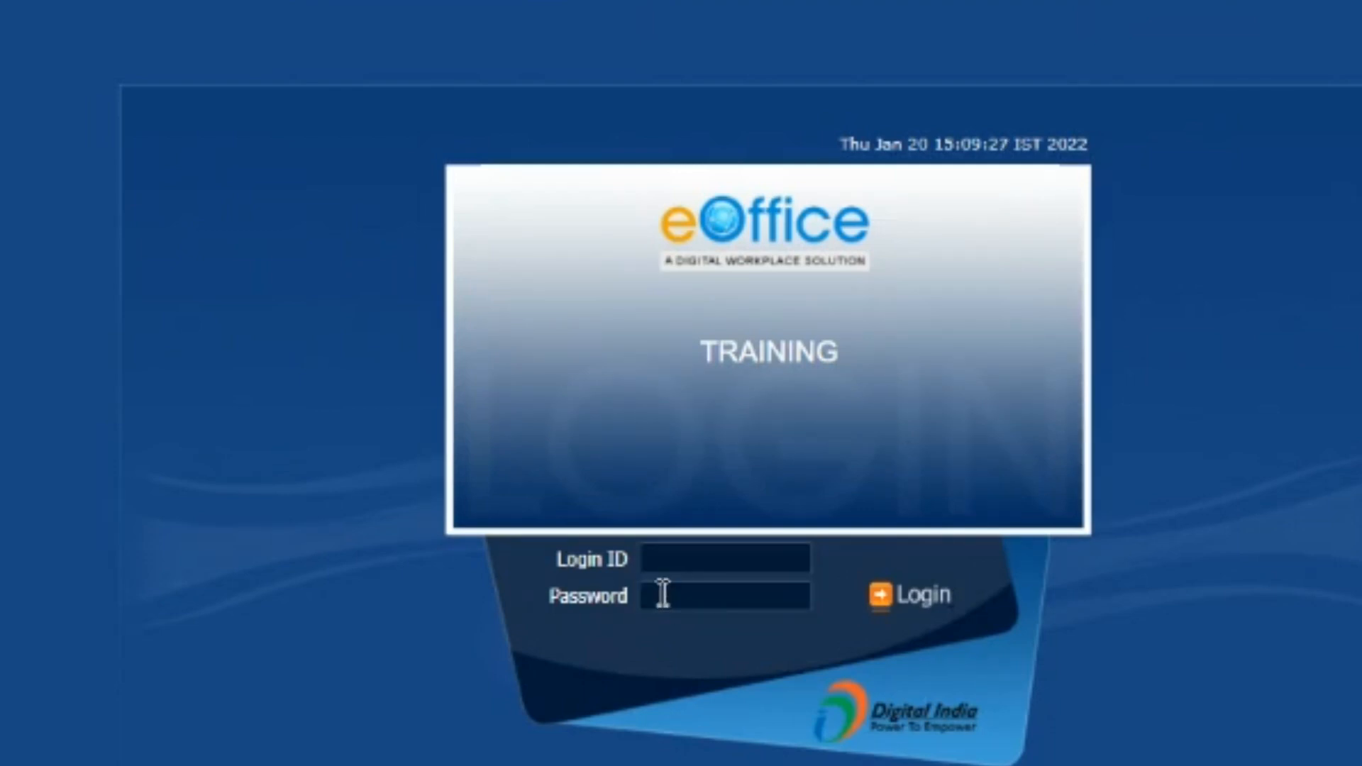
pyautogui.click(679, 557)
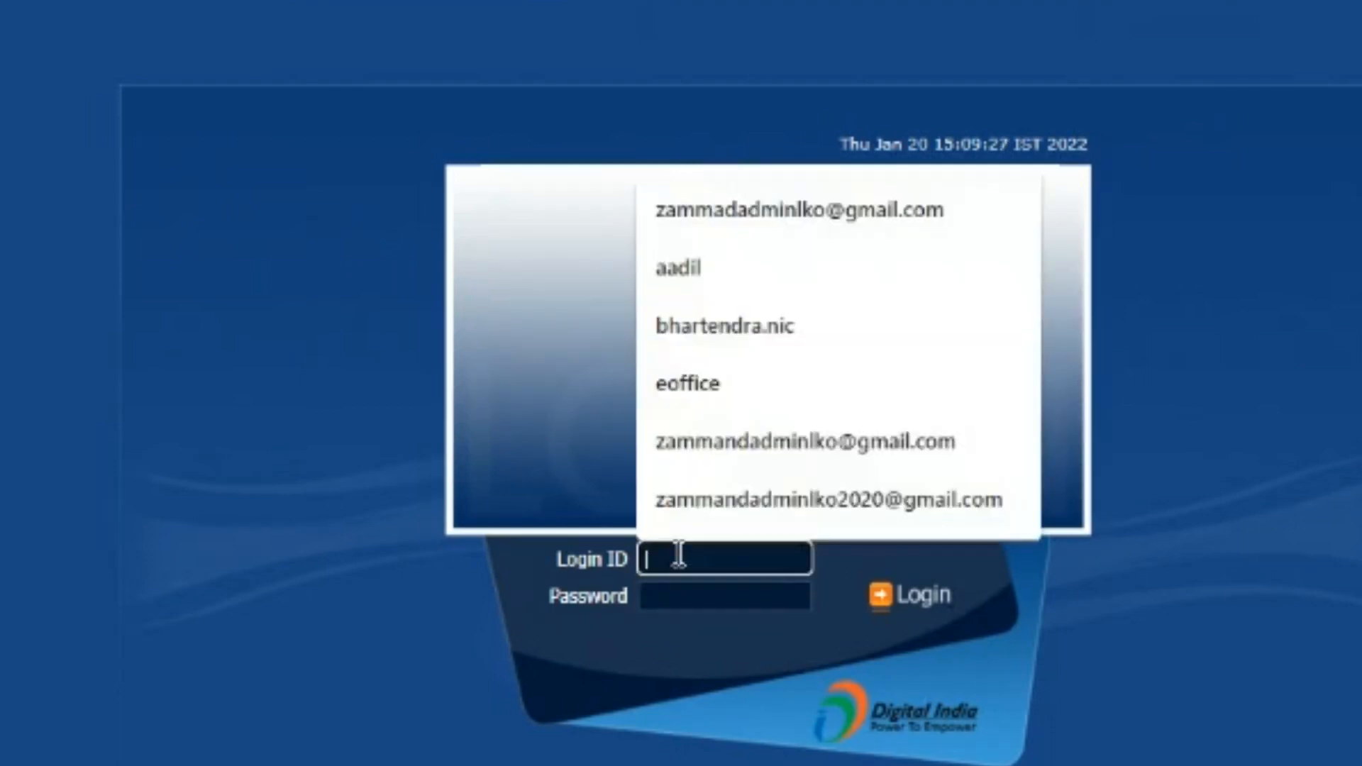
pyautogui.click(699, 277)
pyautogui.click(663, 596)
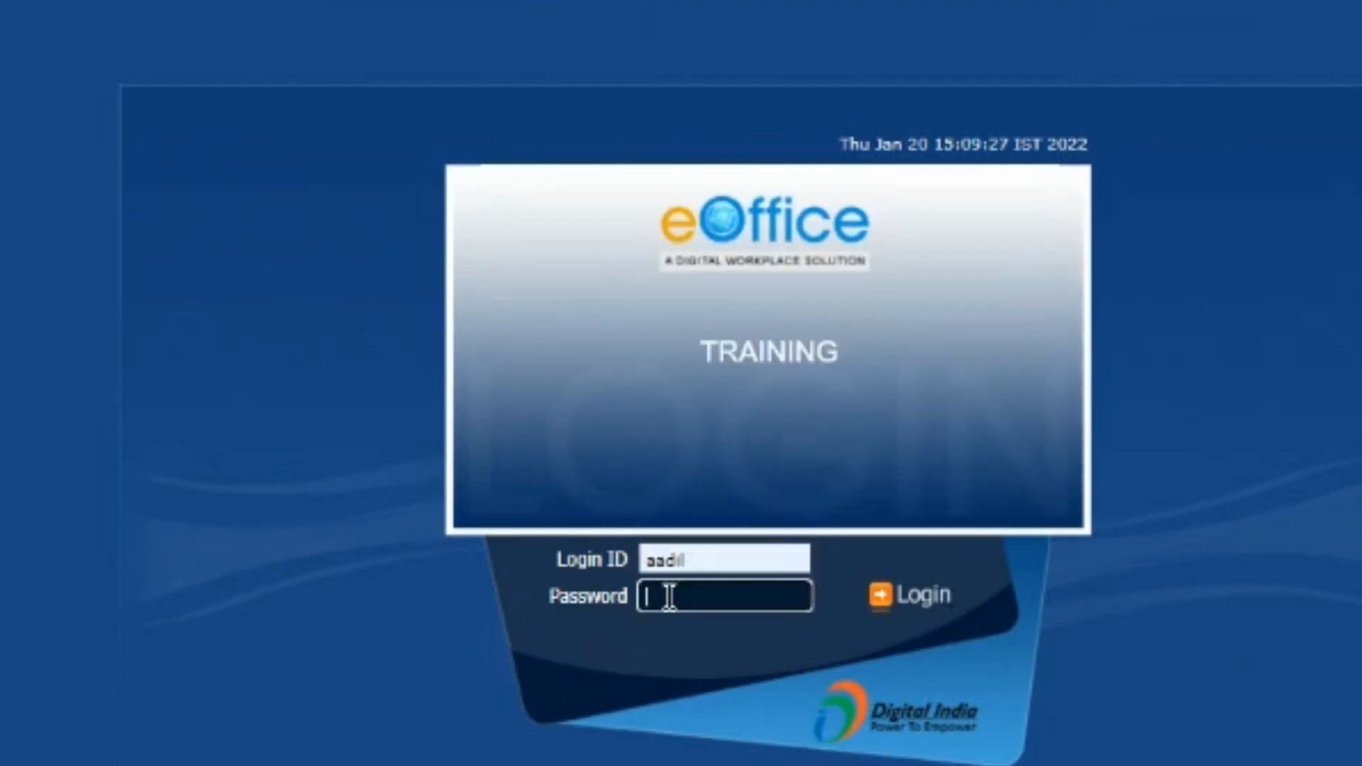
pyautogui.write('********')
pyautogui.press('Return')
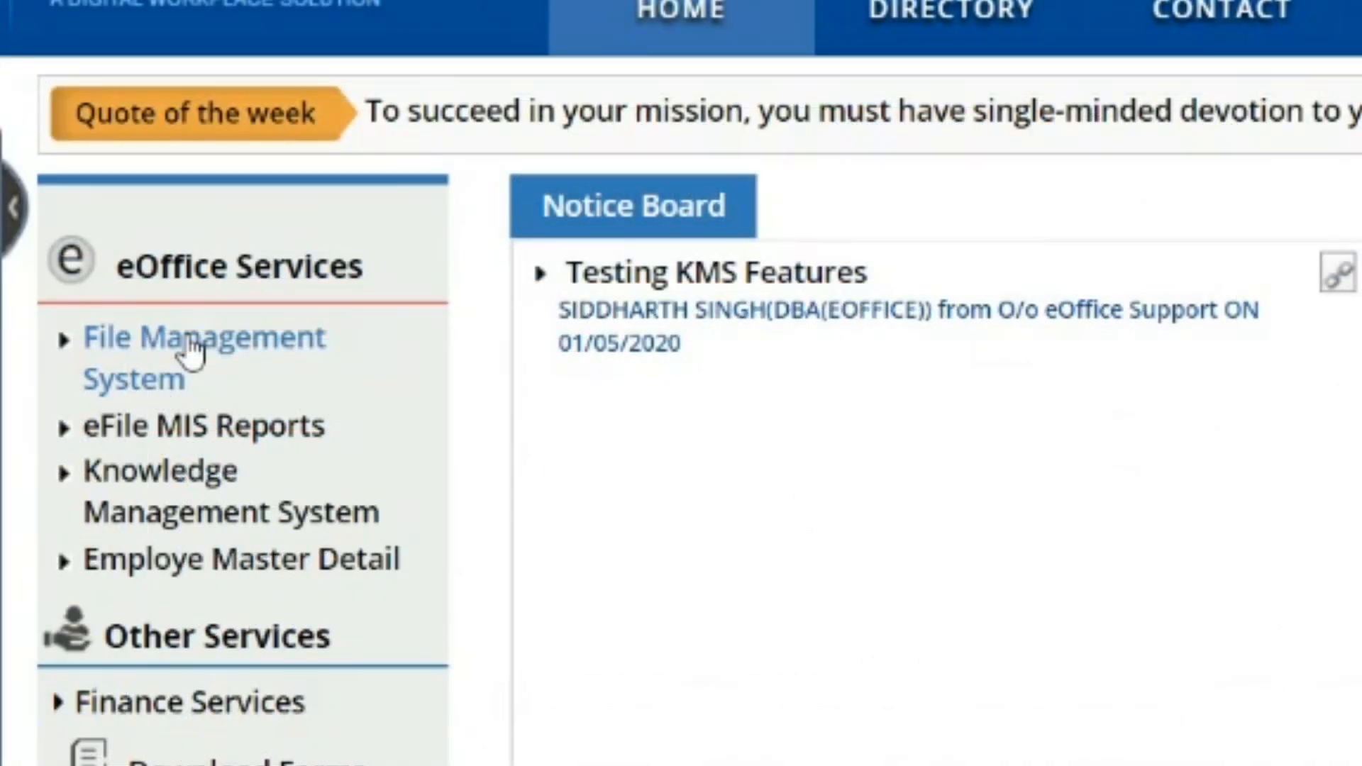
# - Open File Management System from eOffice Services and collapse the Files sidebar panel
pyautogui.click(191, 352)
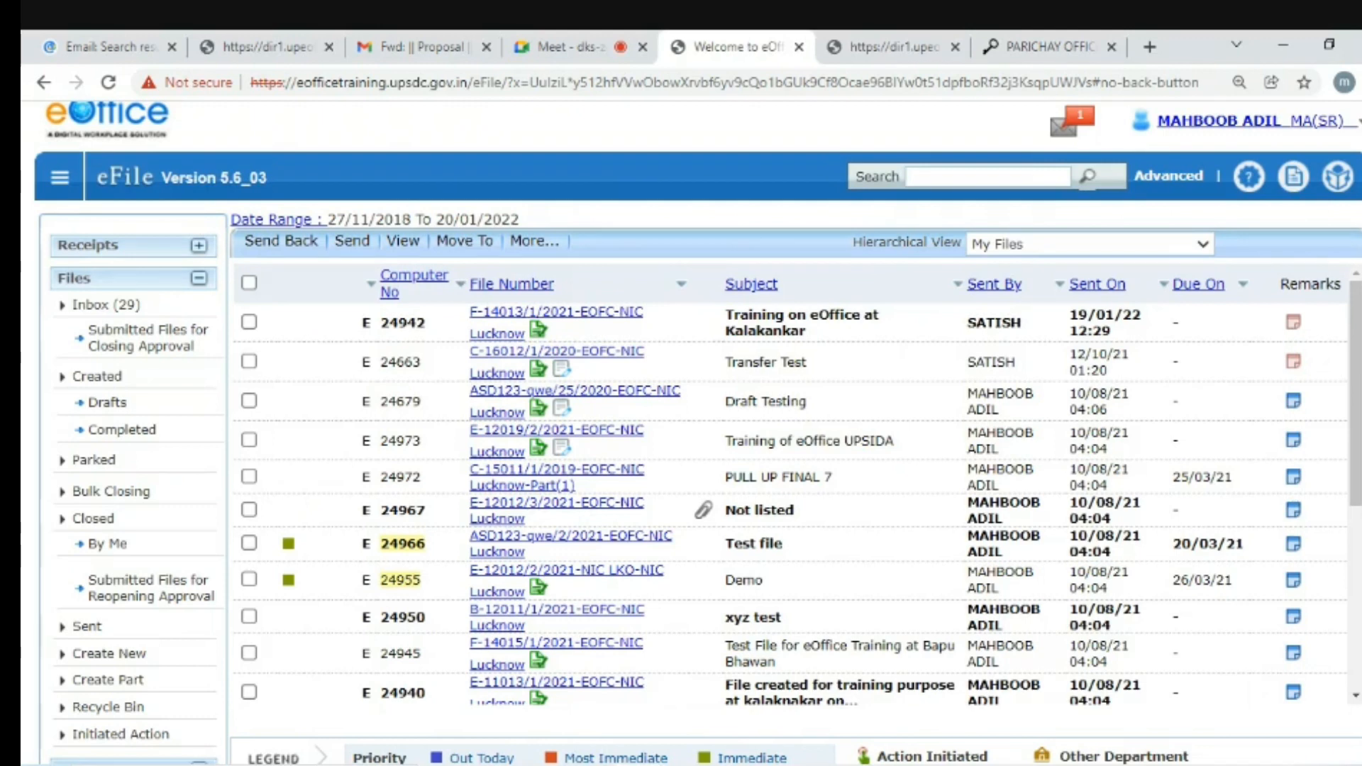
pyautogui.click(198, 283)
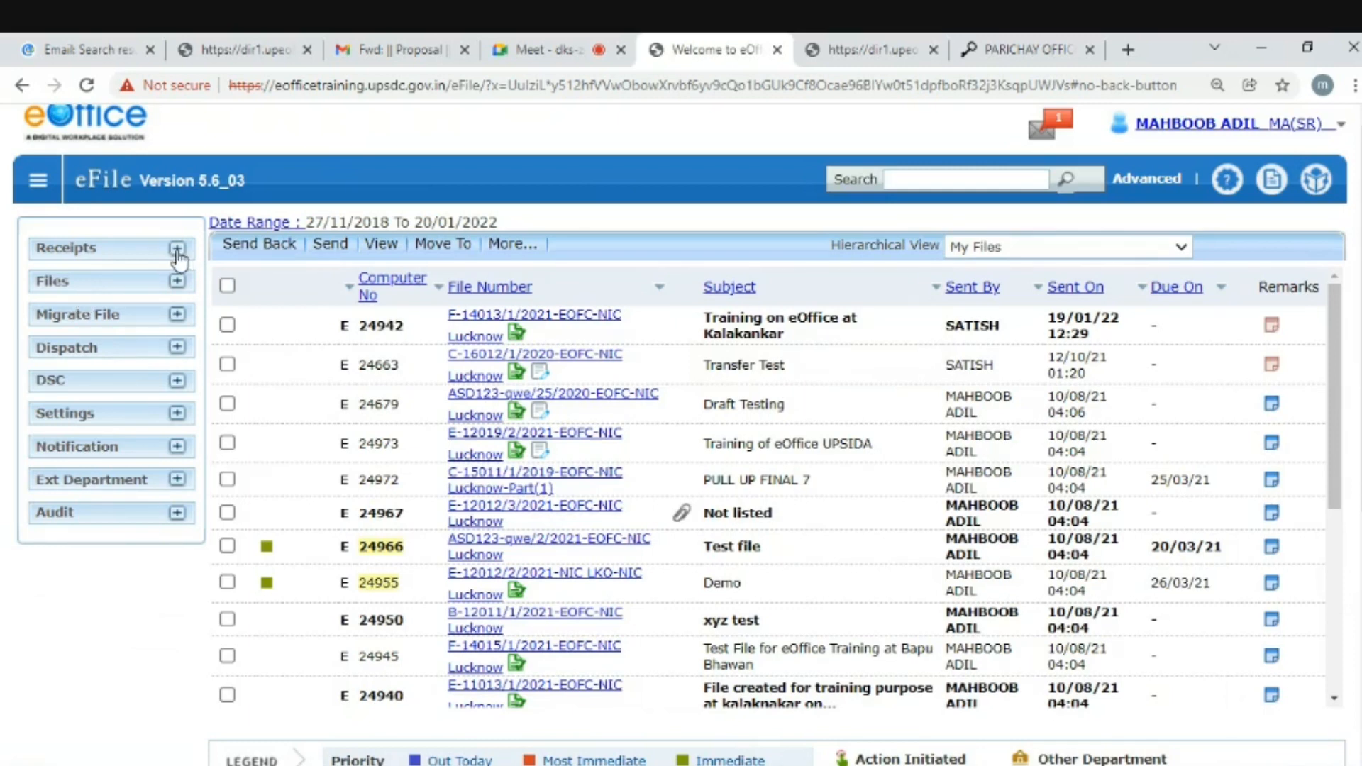
# - Expand Receipts in the sidebar to load the My Receipts list
pyautogui.click(177, 250)
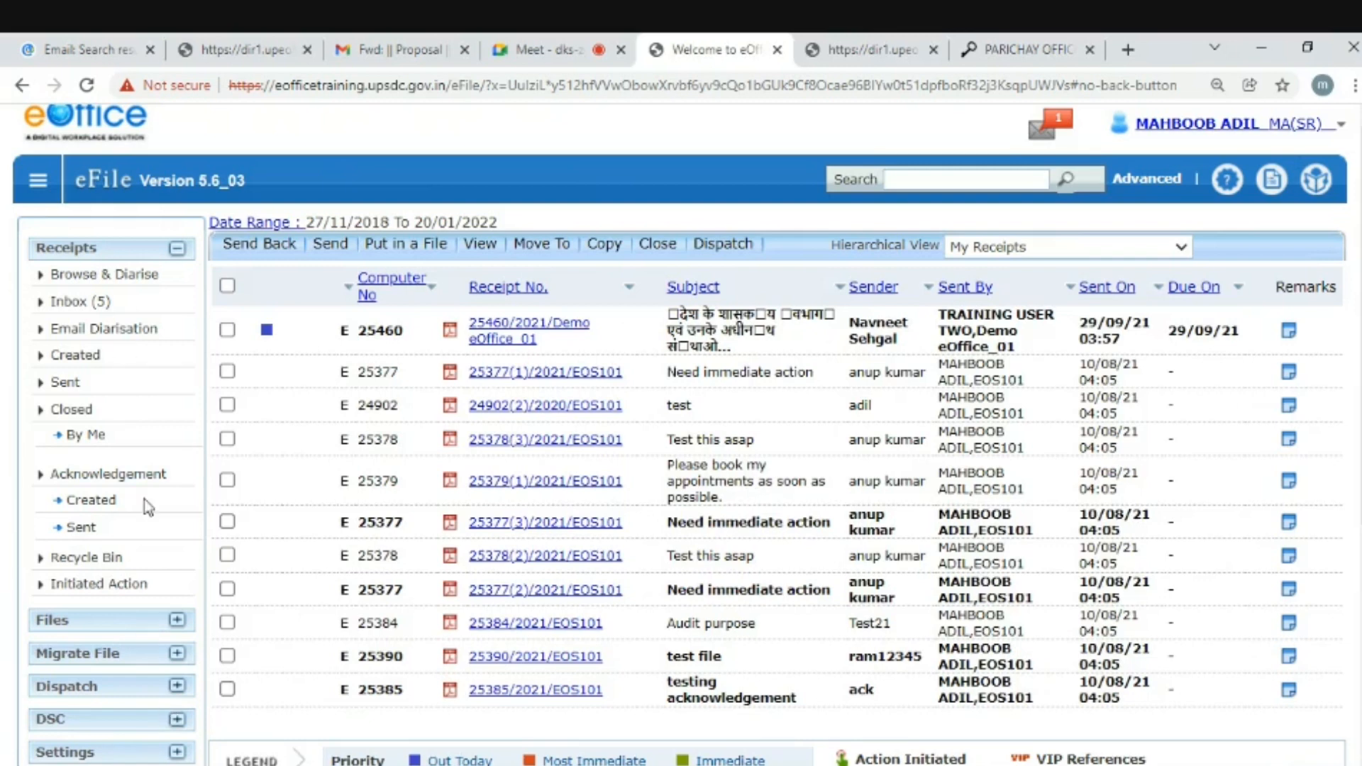
pyautogui.click(74, 277)
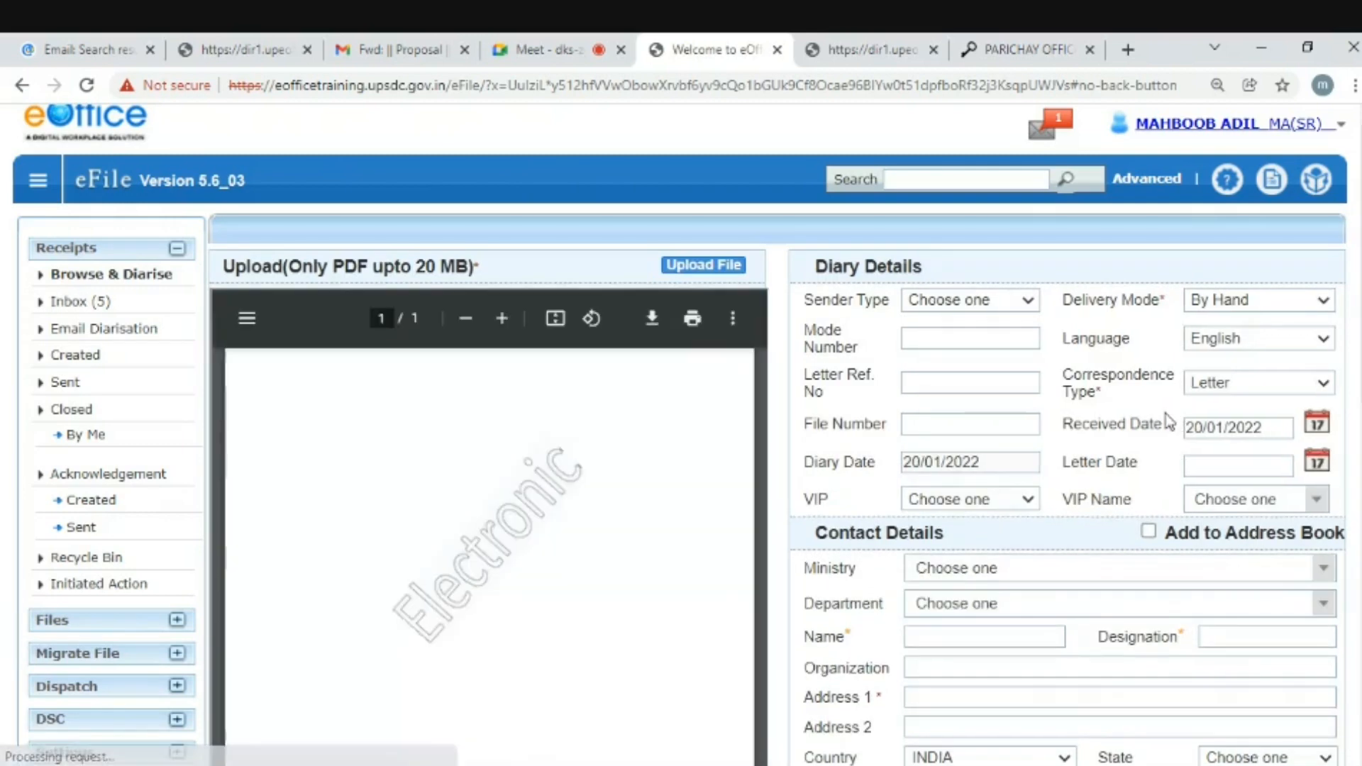
pyautogui.scroll(-2, 1237, 292)
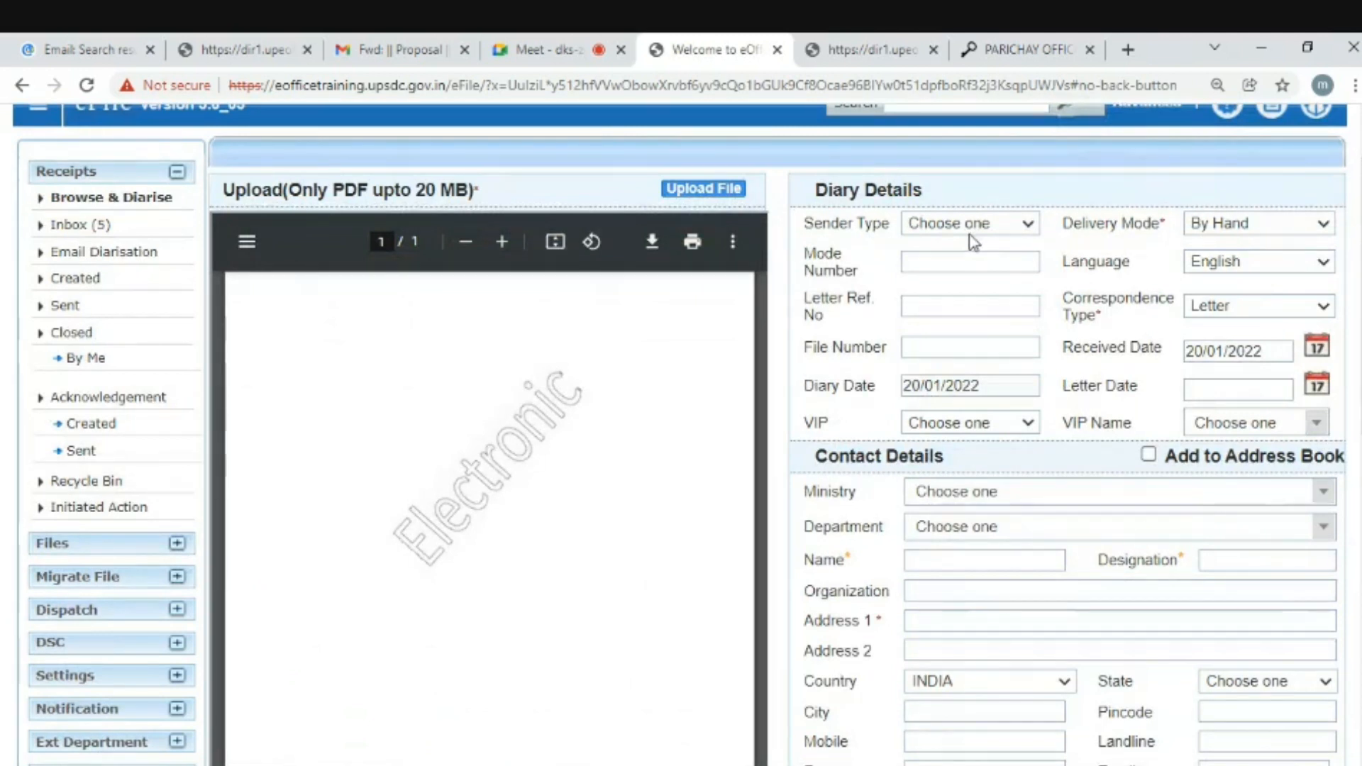
pyautogui.click(945, 227)
pyautogui.click(942, 229)
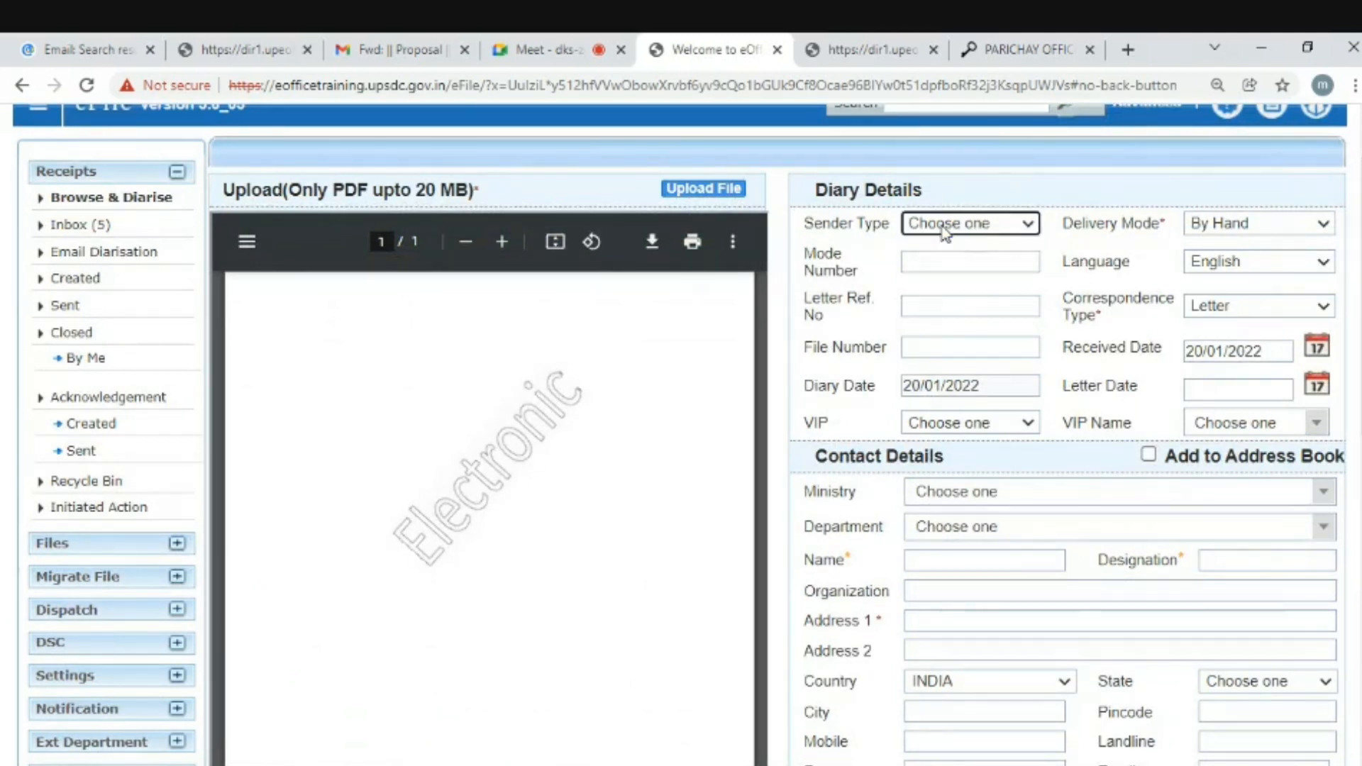
pyautogui.click(1227, 227)
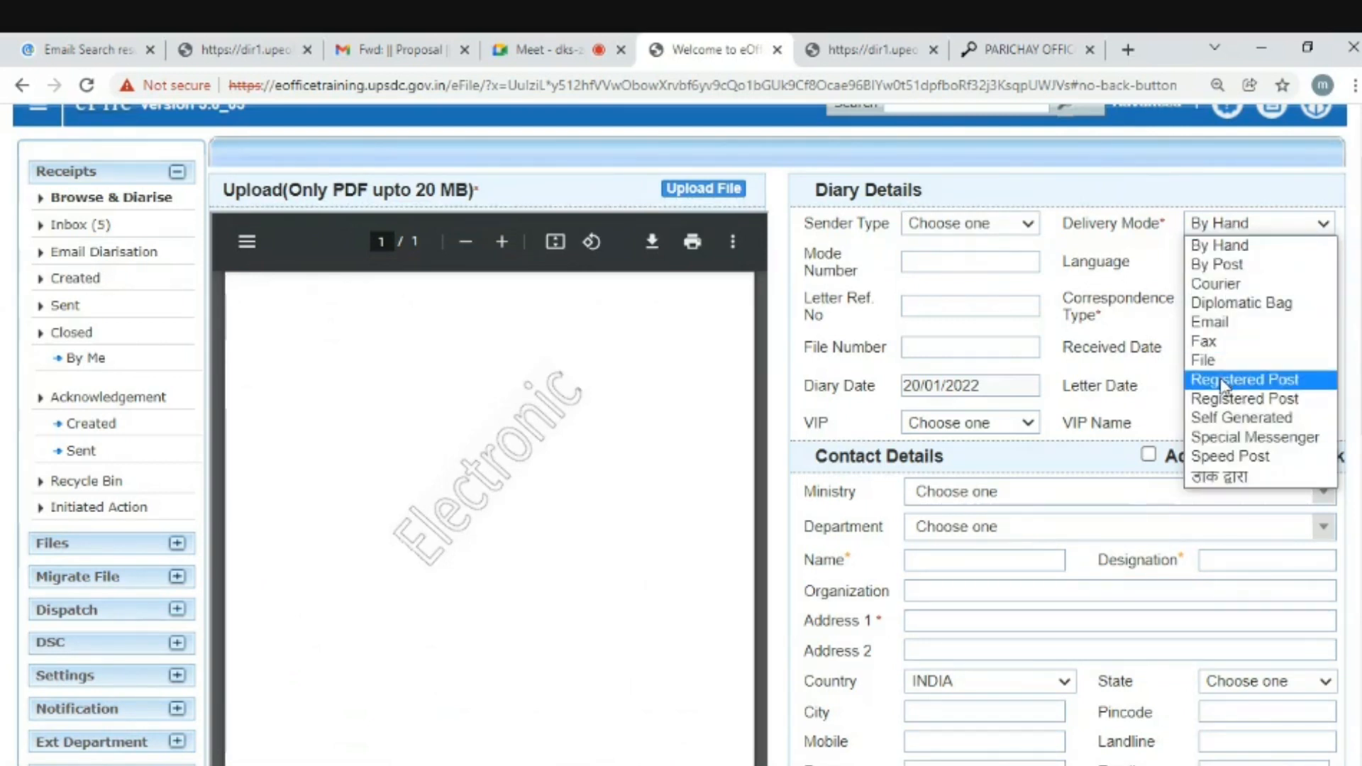
pyautogui.click(1251, 248)
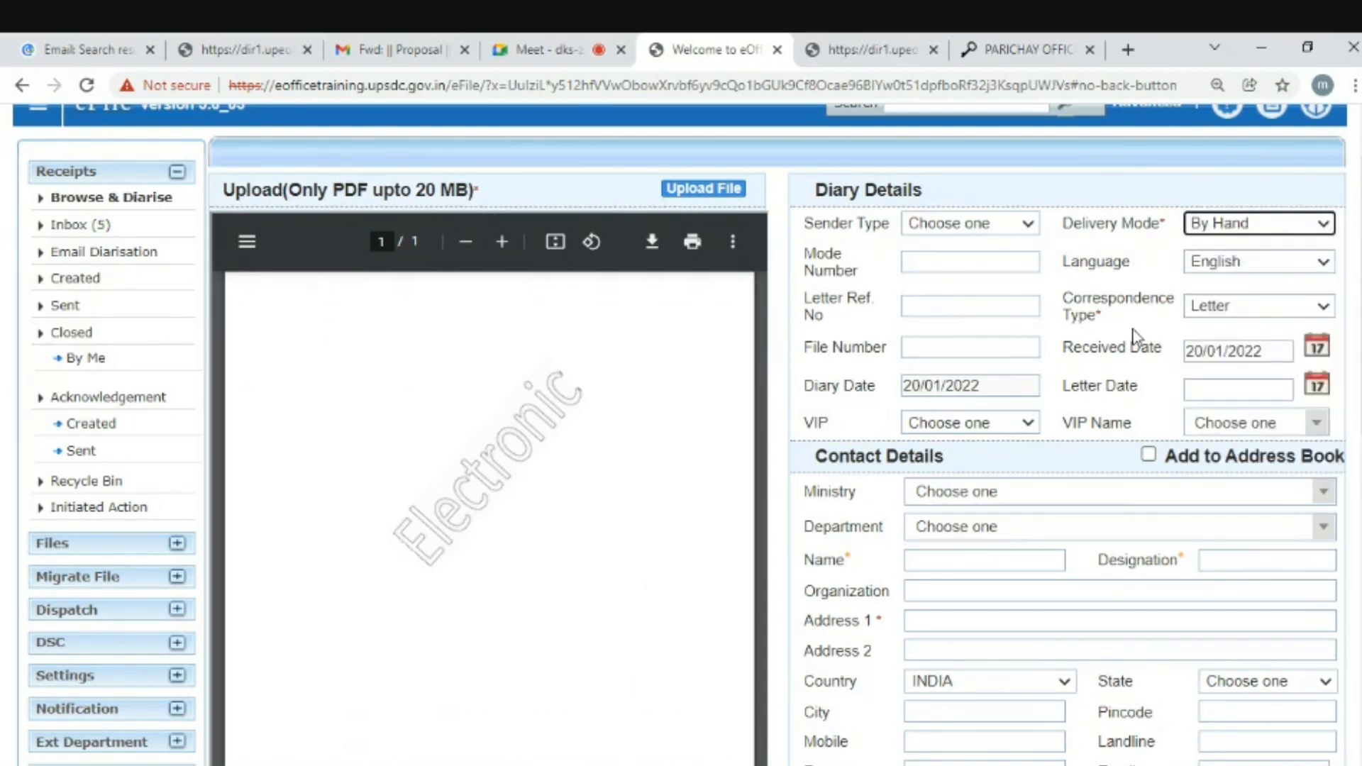
pyautogui.click(1267, 310)
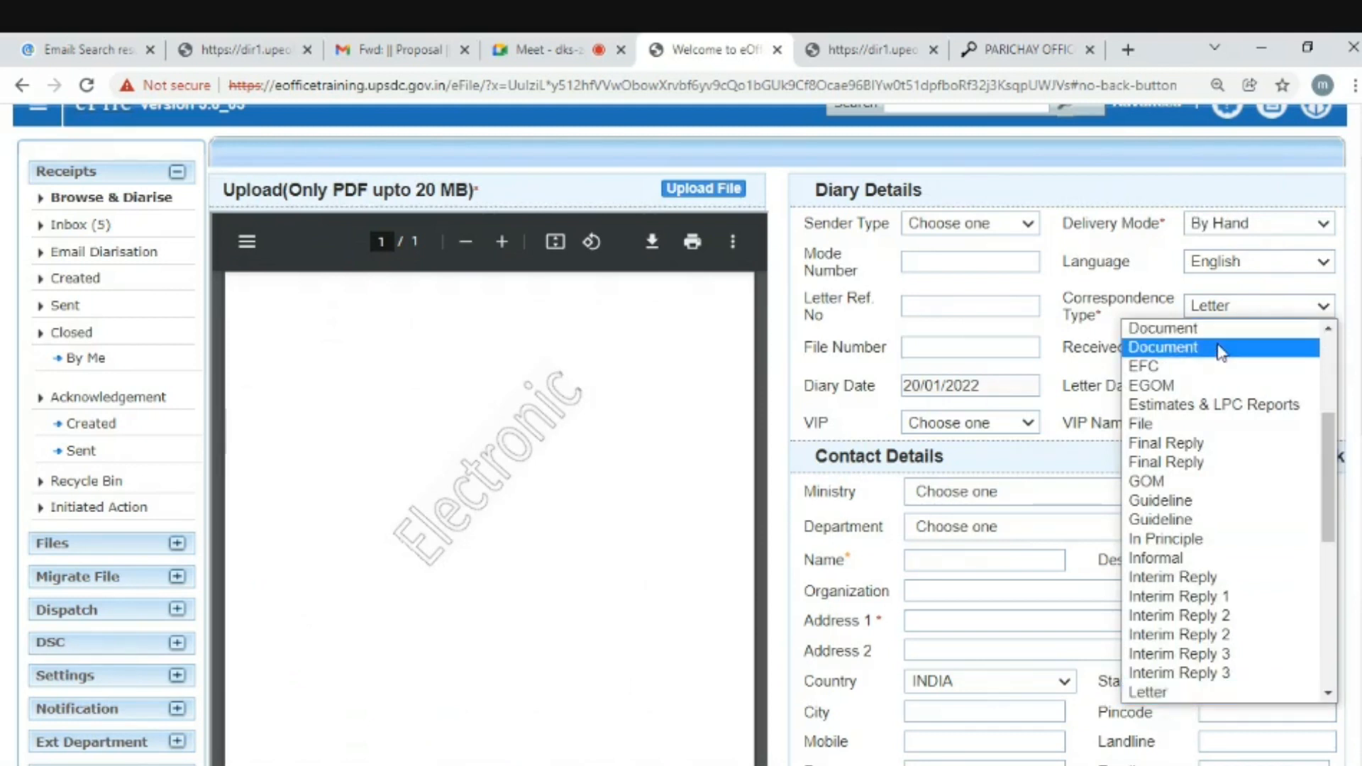
pyautogui.moveTo(1332, 488); pyautogui.dragTo(1329, 401)
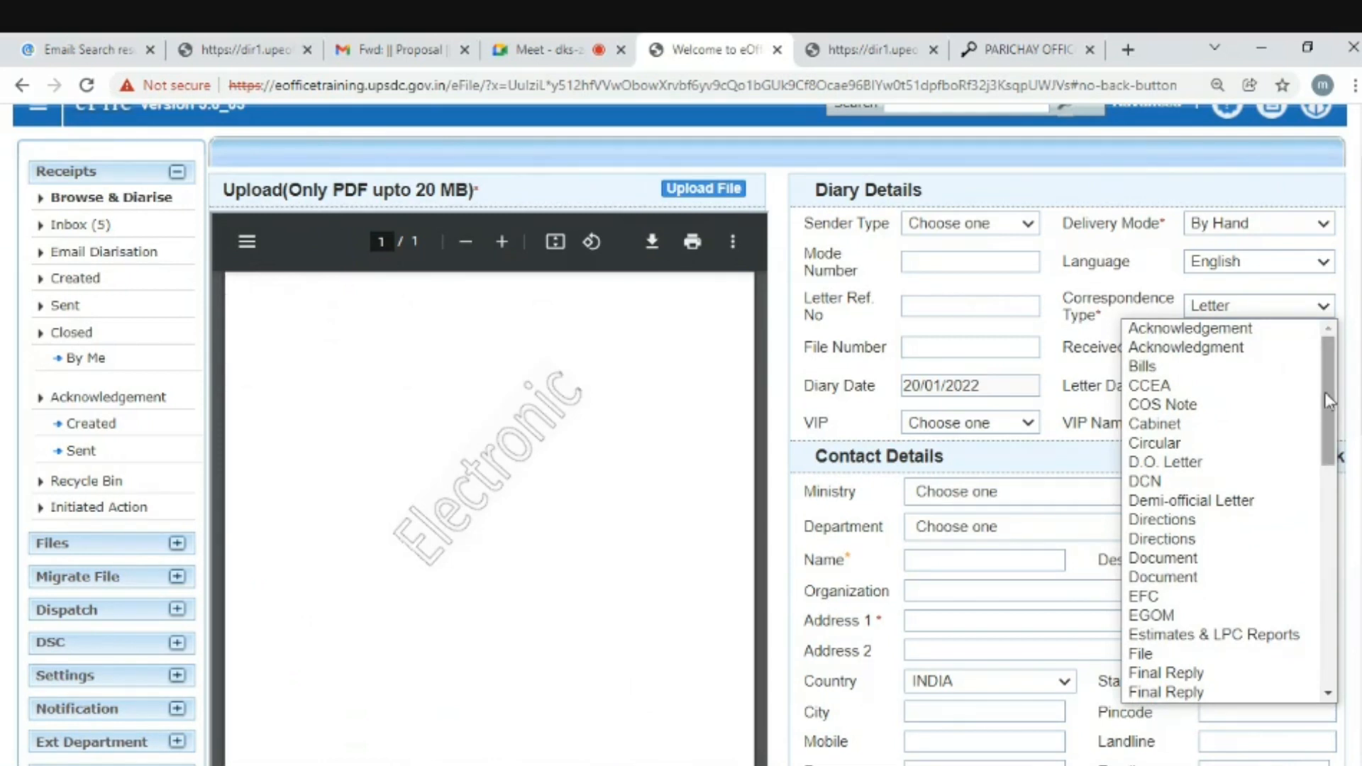
pyautogui.click(1248, 306)
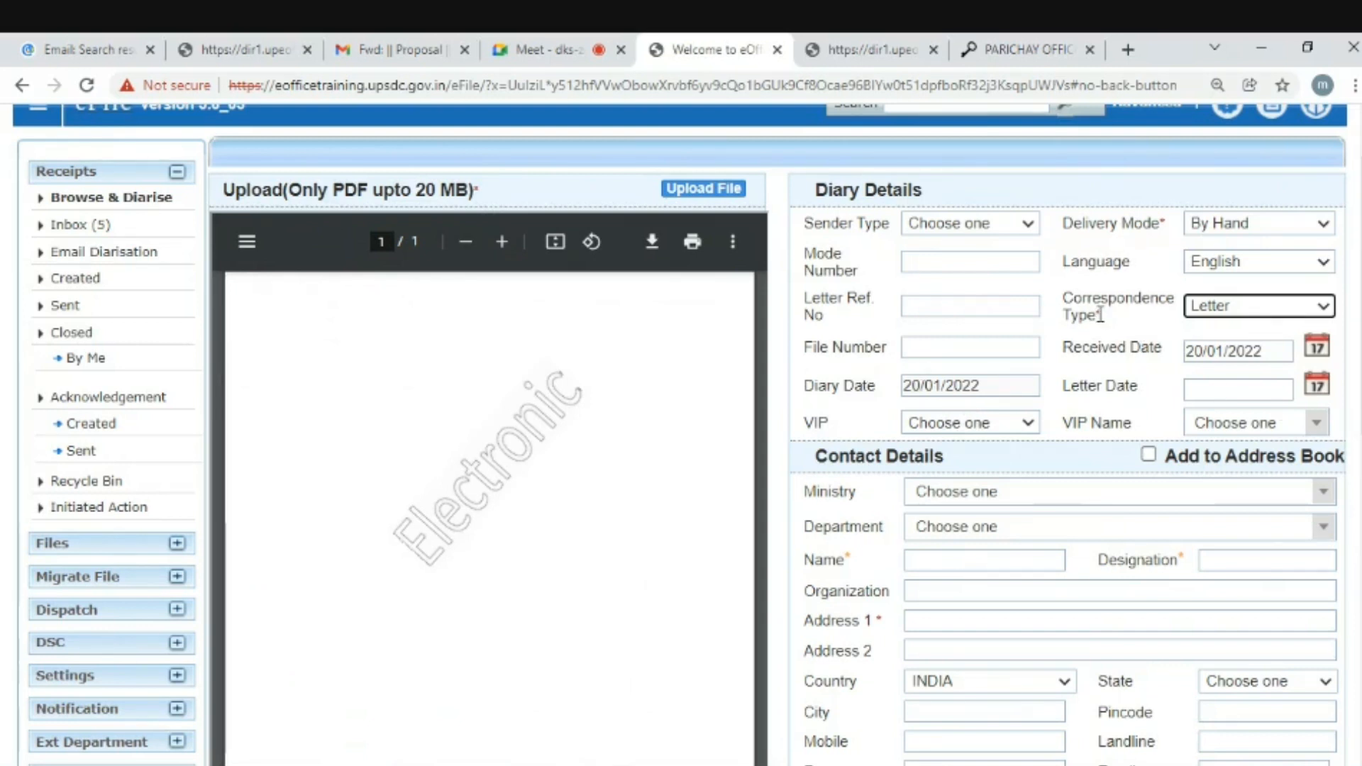
pyautogui.moveTo(1104, 315); pyautogui.dragTo(1085, 315)
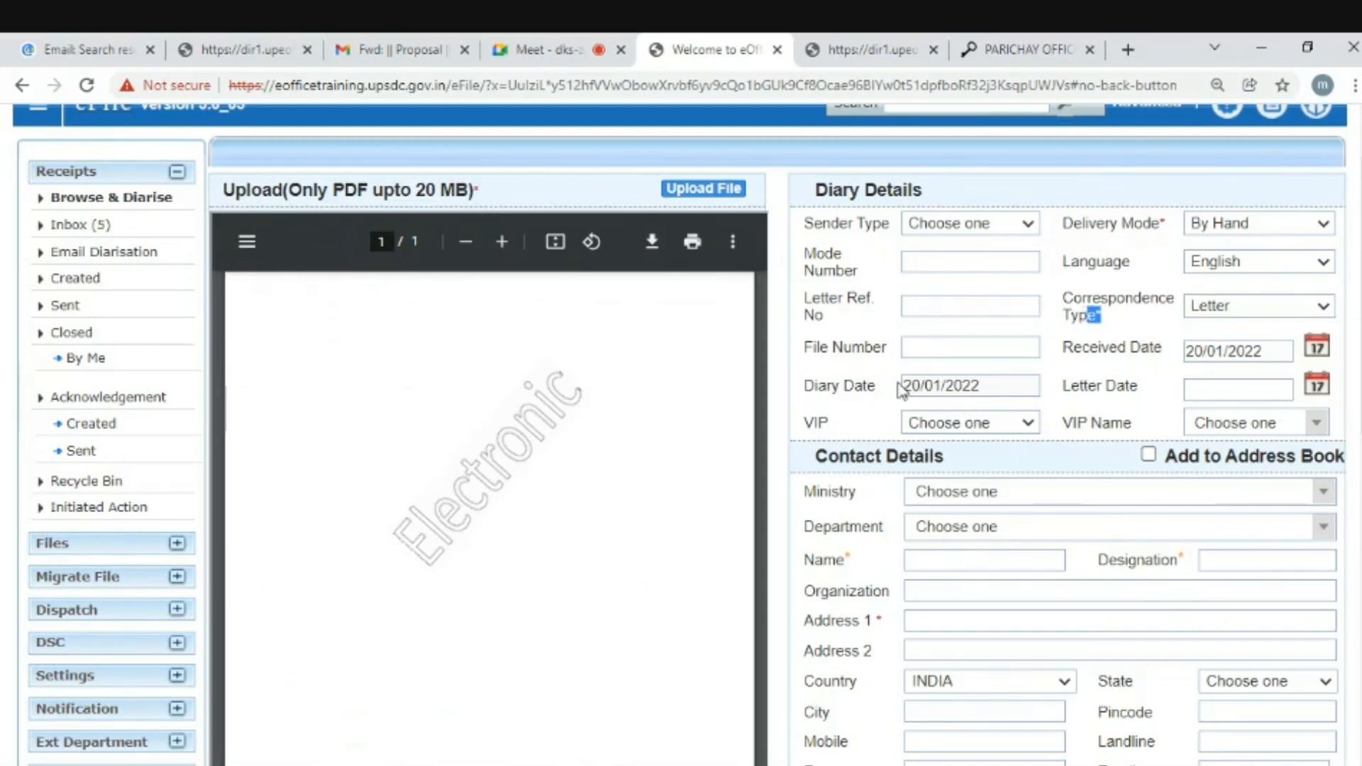
pyautogui.moveTo(1187, 559); pyautogui.dragTo(1158, 559)
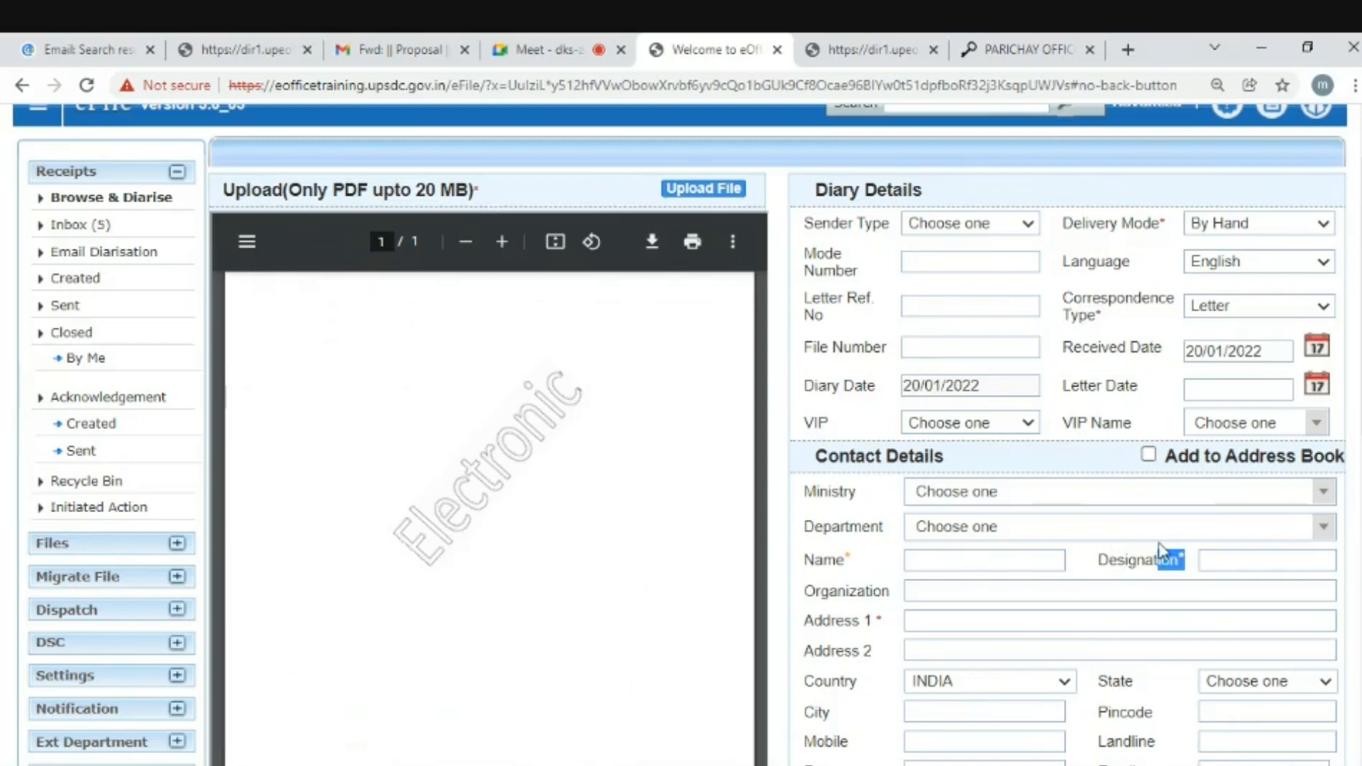
pyautogui.click(1112, 320)
pyautogui.scroll(-3, 681, 426)
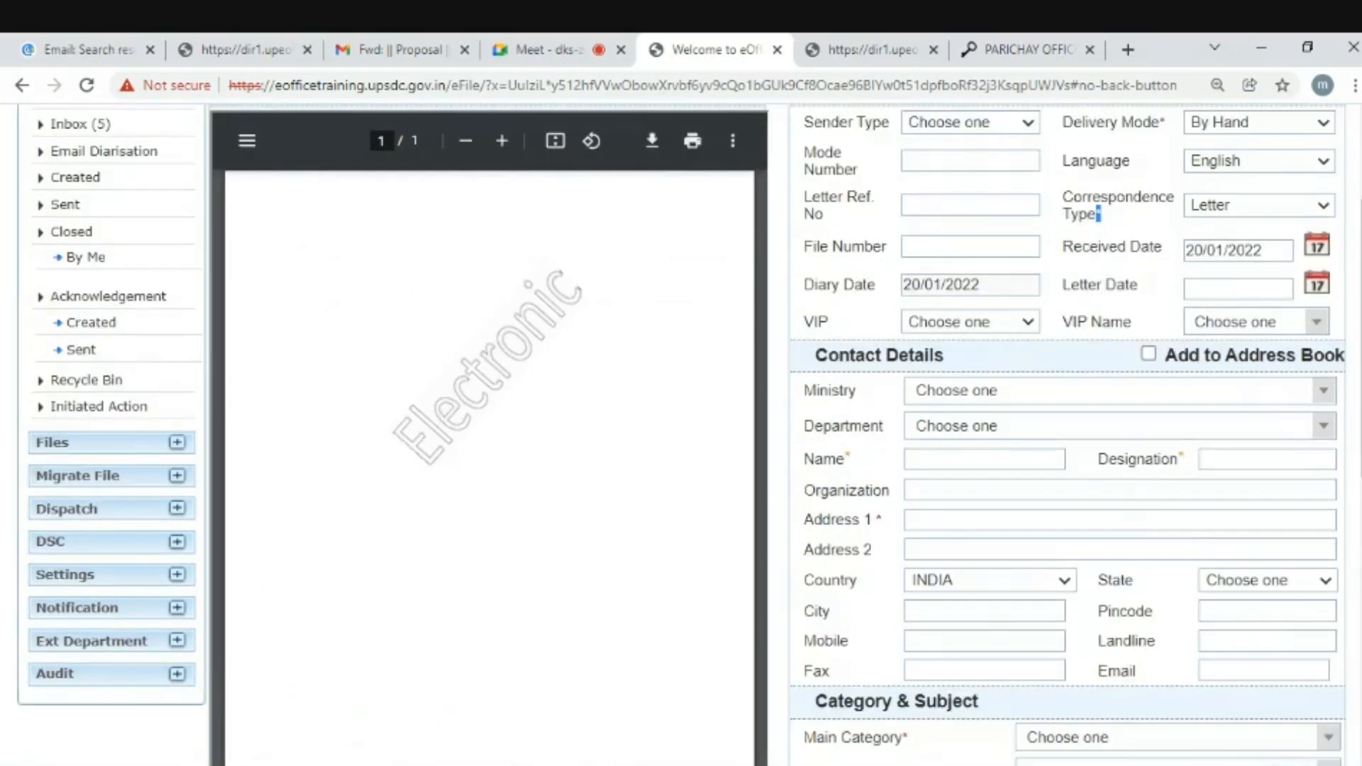
pyautogui.scroll(-1, 1011, 360)
pyautogui.scroll(2, 1011, 360)
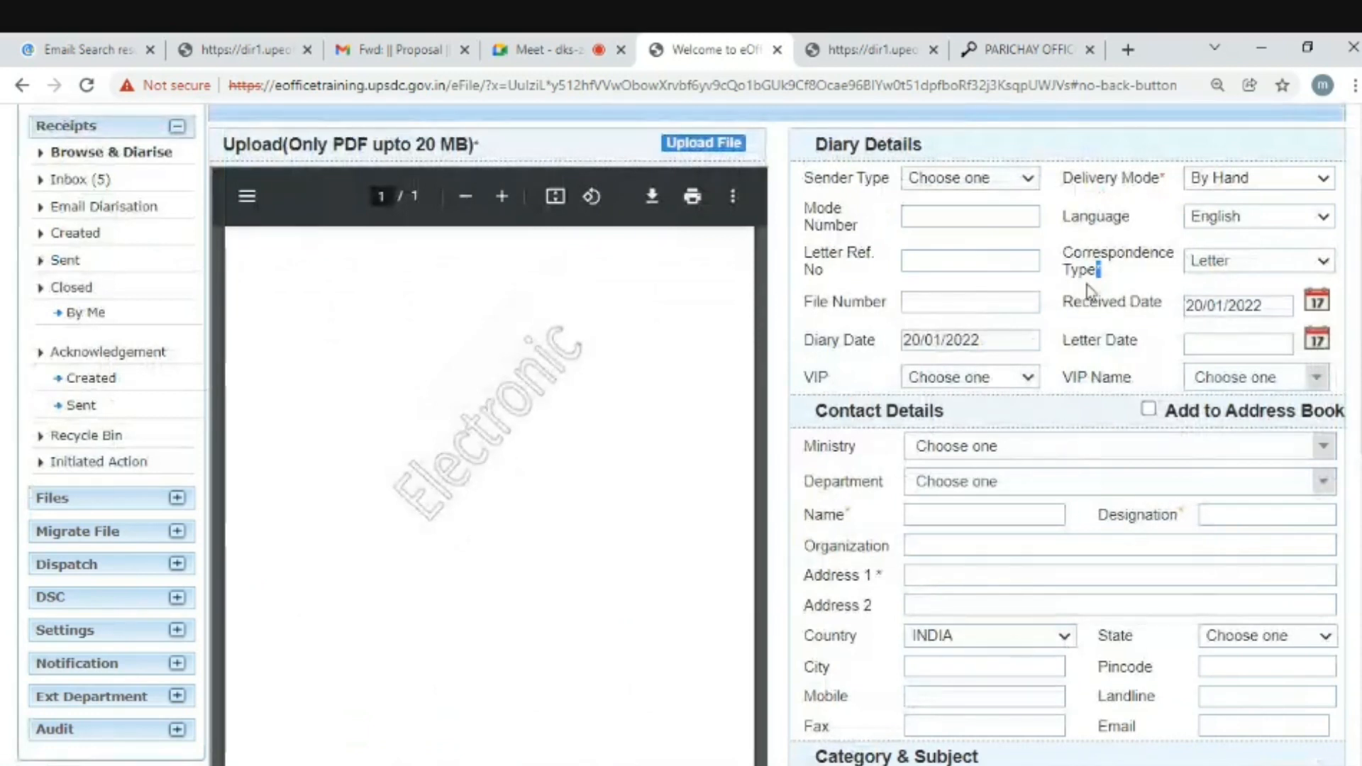
pyautogui.click(1102, 272)
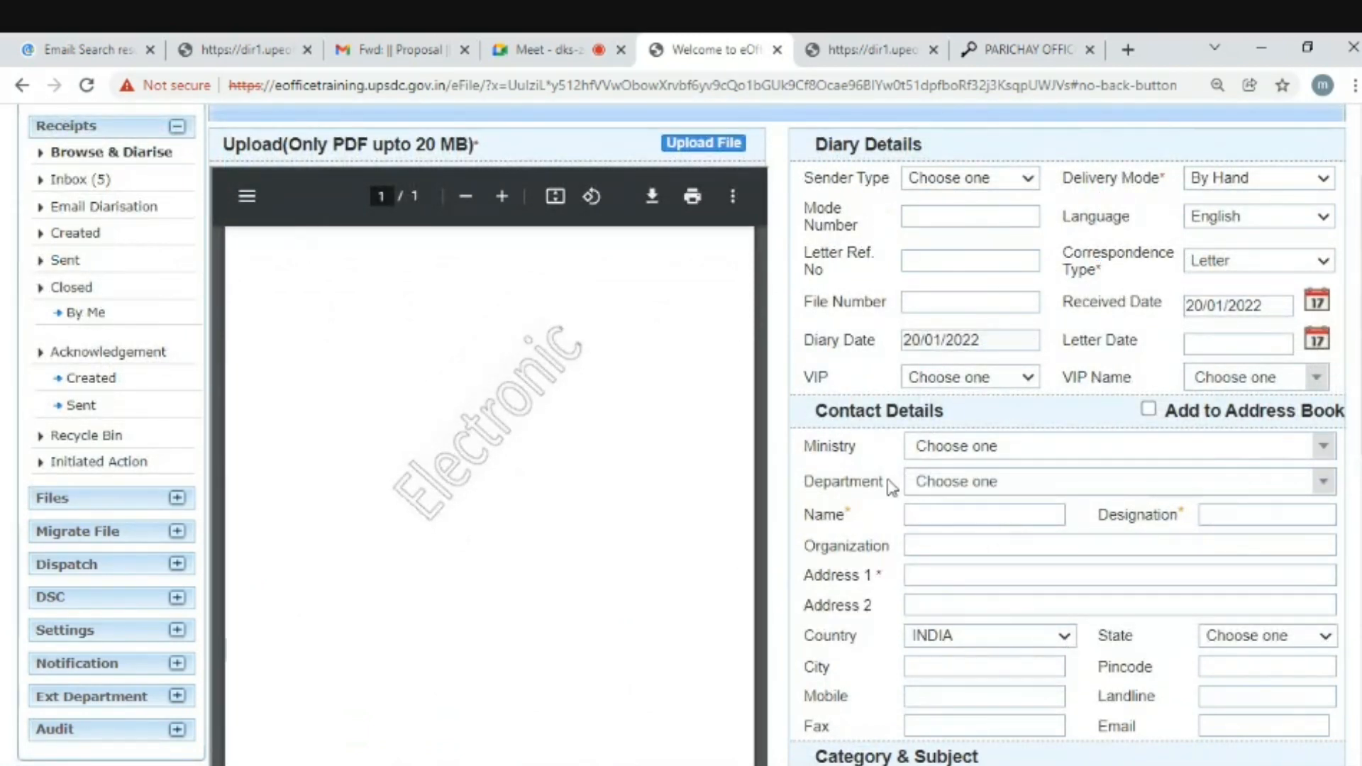
pyautogui.click(978, 449)
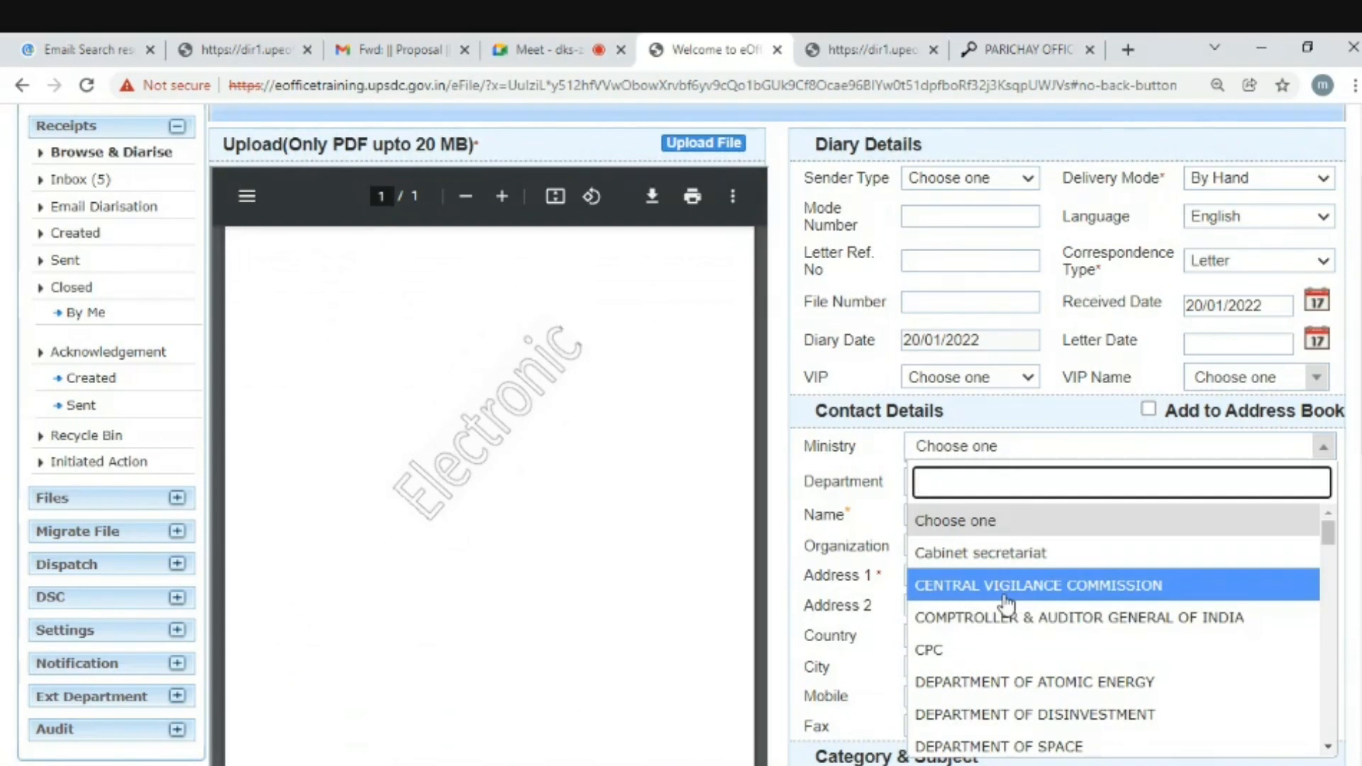
# - Set the Ministry to CENTRAL VIGILANCE COMMISSION, leaving the department unchosen
pyautogui.click(982, 590)
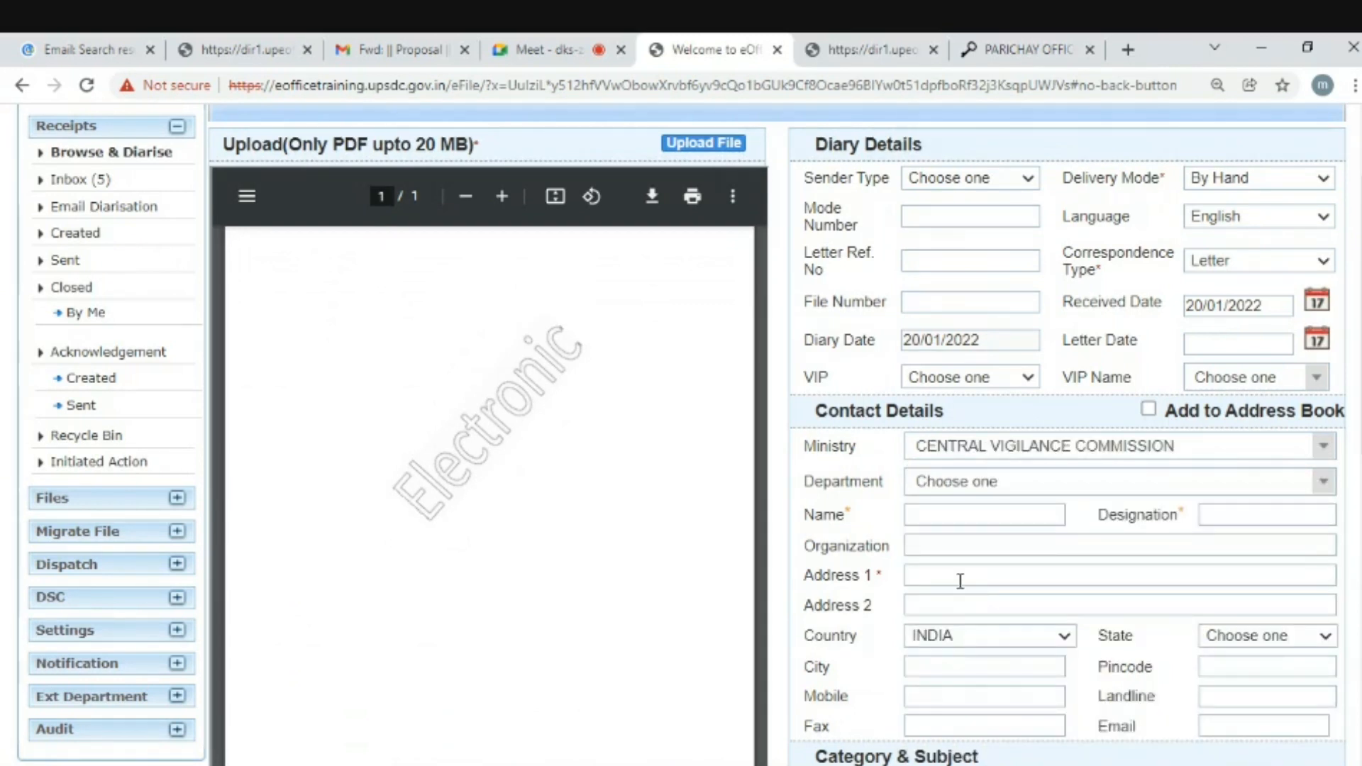
pyautogui.click(1021, 490)
pyautogui.click(1022, 491)
pyautogui.click(954, 499)
pyautogui.click(957, 489)
# - Enter the sender's name, Designation 'clerk' and Address 1 'chowk'
pyautogui.click(926, 514)
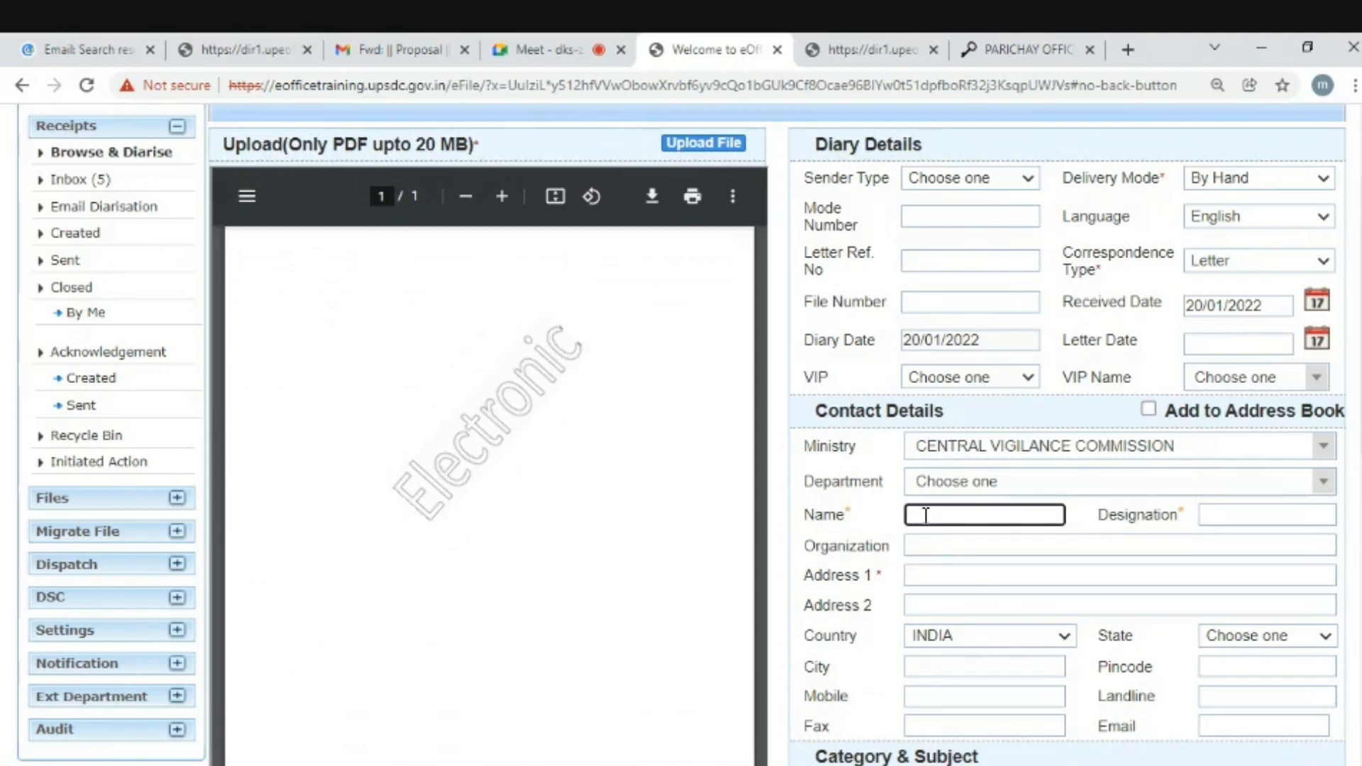
pyautogui.write('Mohan')
pyautogui.click(1212, 516)
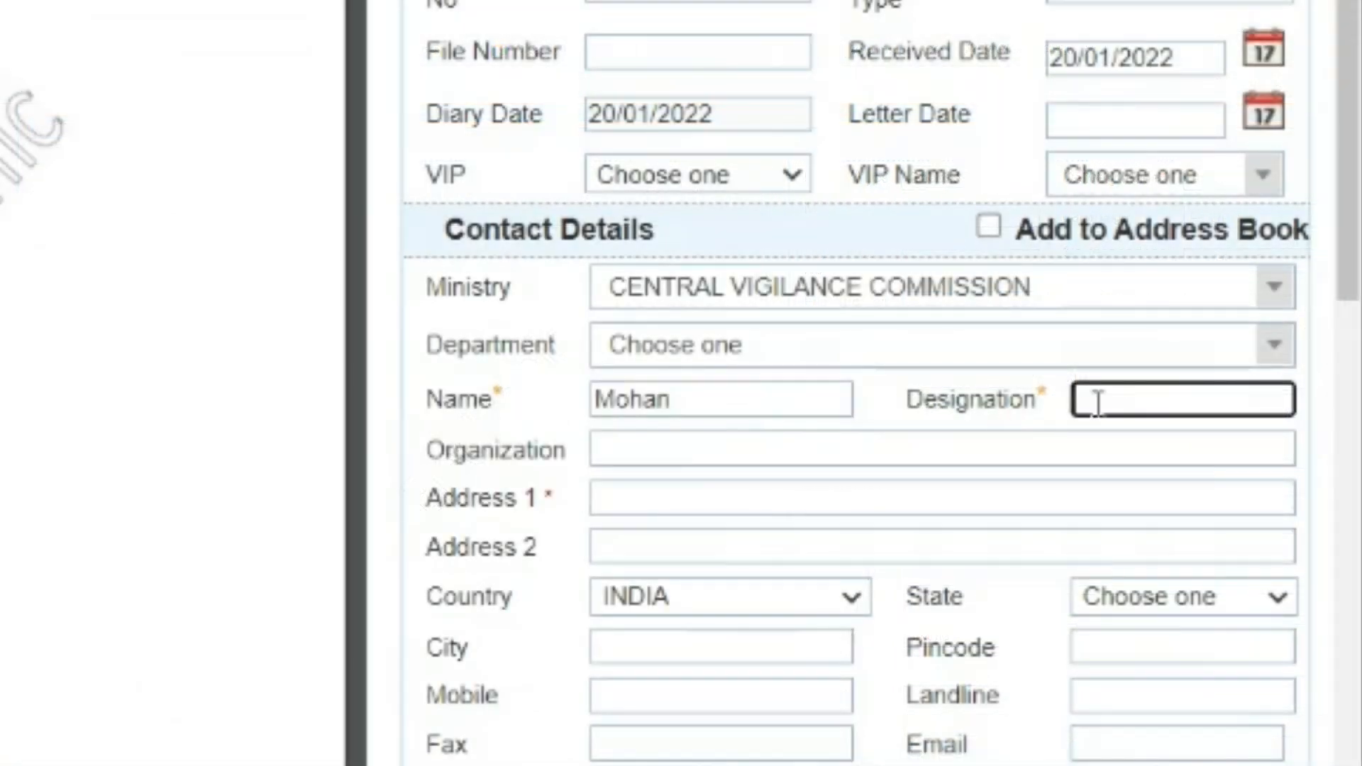
pyautogui.write('c')
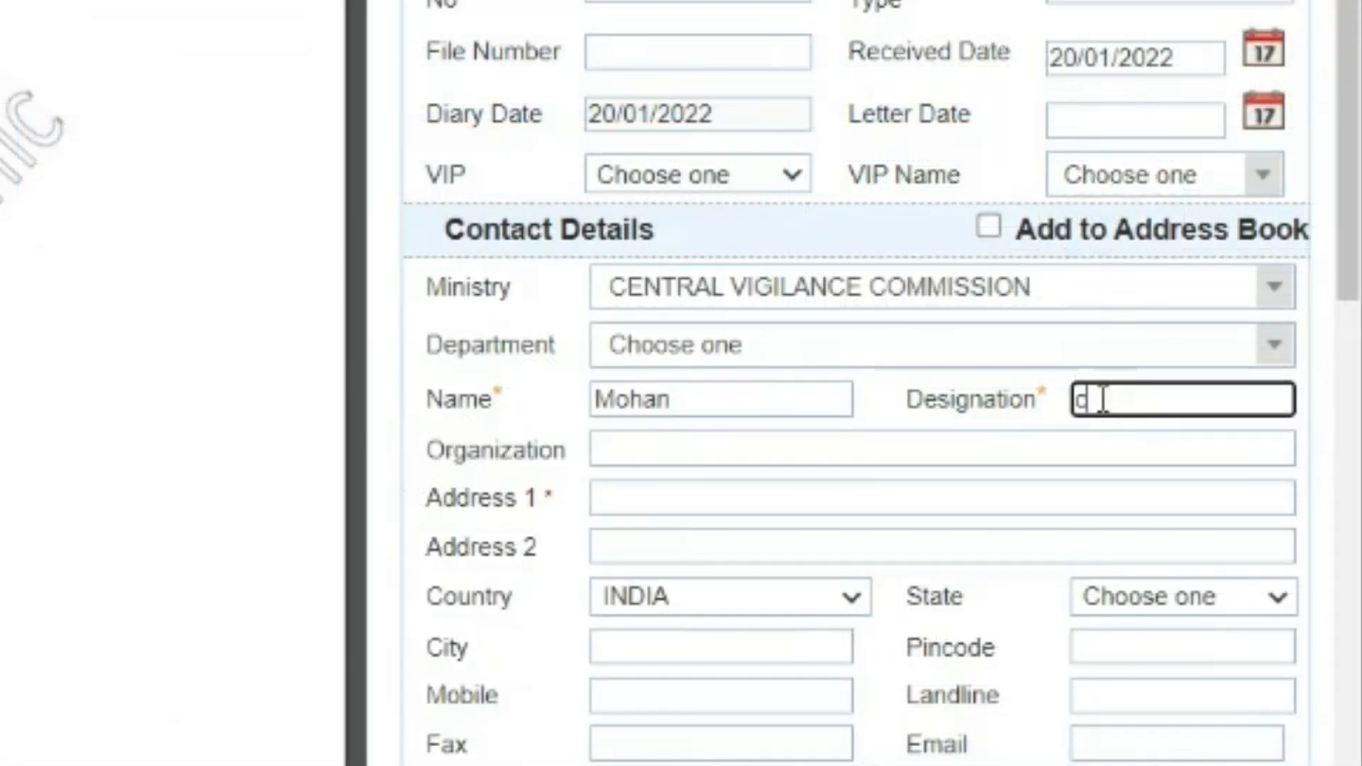
pyautogui.write('lerk')
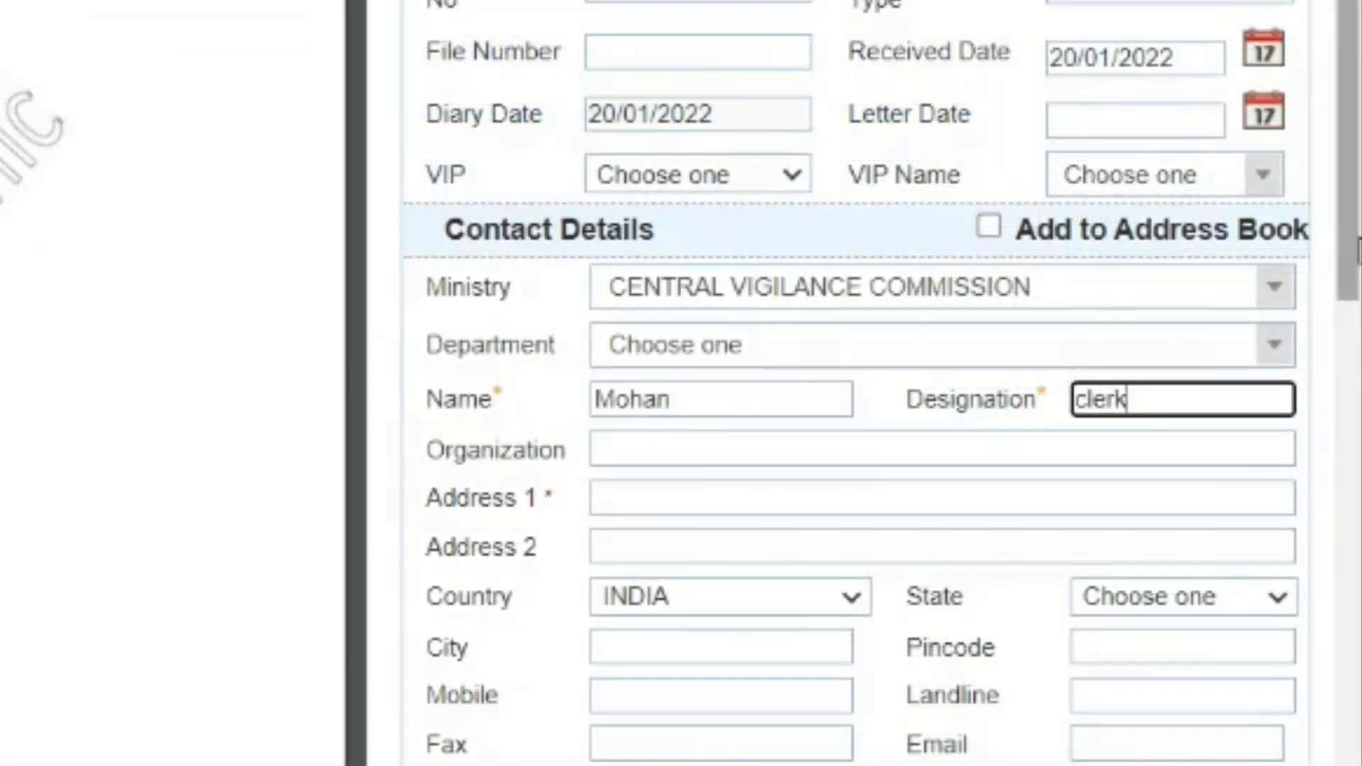
pyautogui.scroll(-2, 1356, 270)
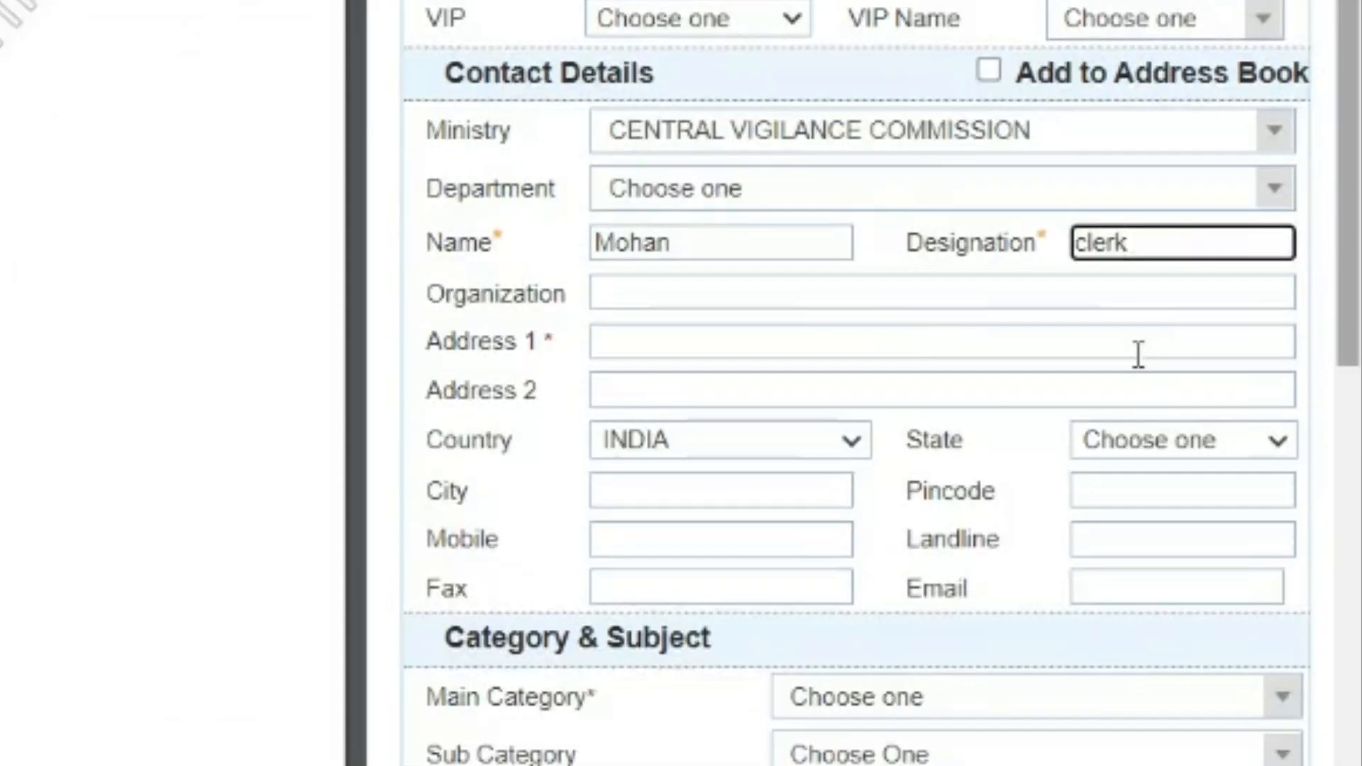
pyautogui.click(632, 349)
pyautogui.write('chowk')
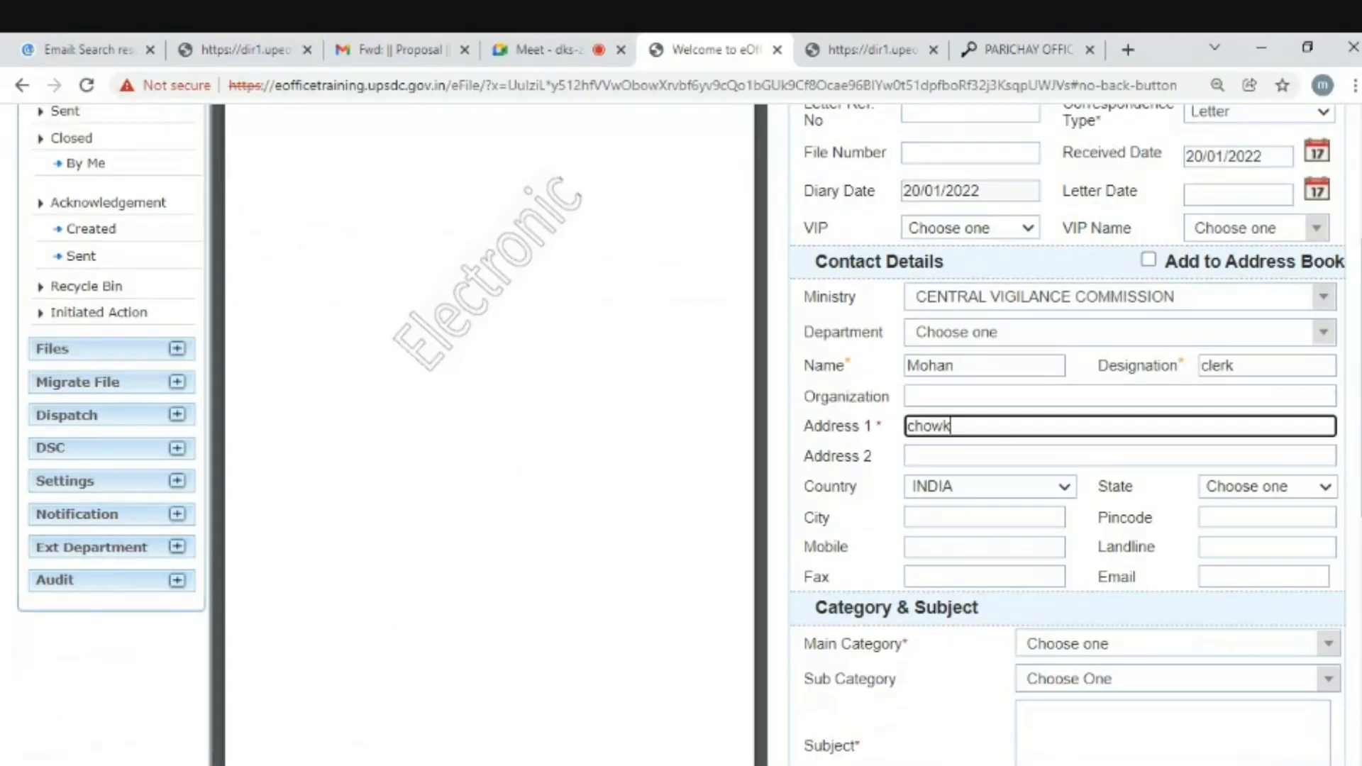
pyautogui.scroll(-1, 1173, 496)
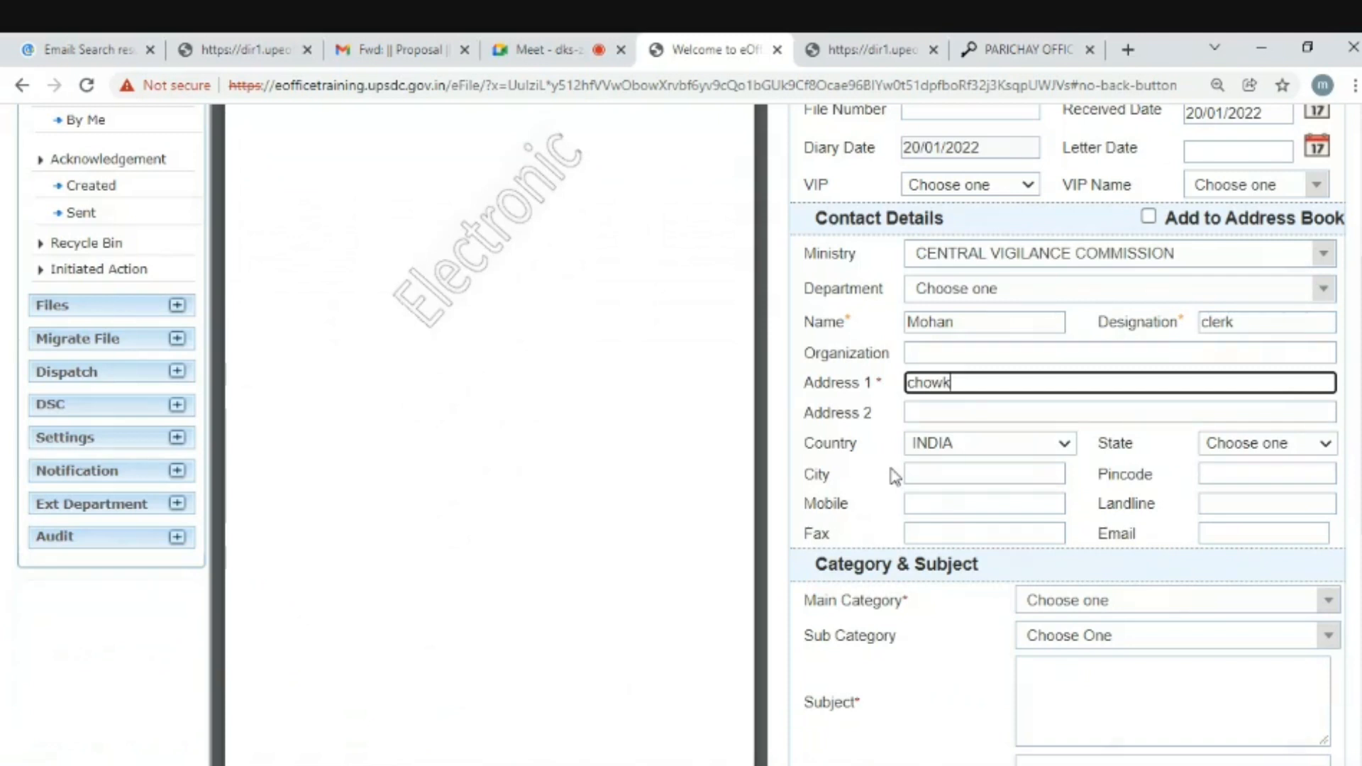
pyautogui.scroll(-2, 1288, 504)
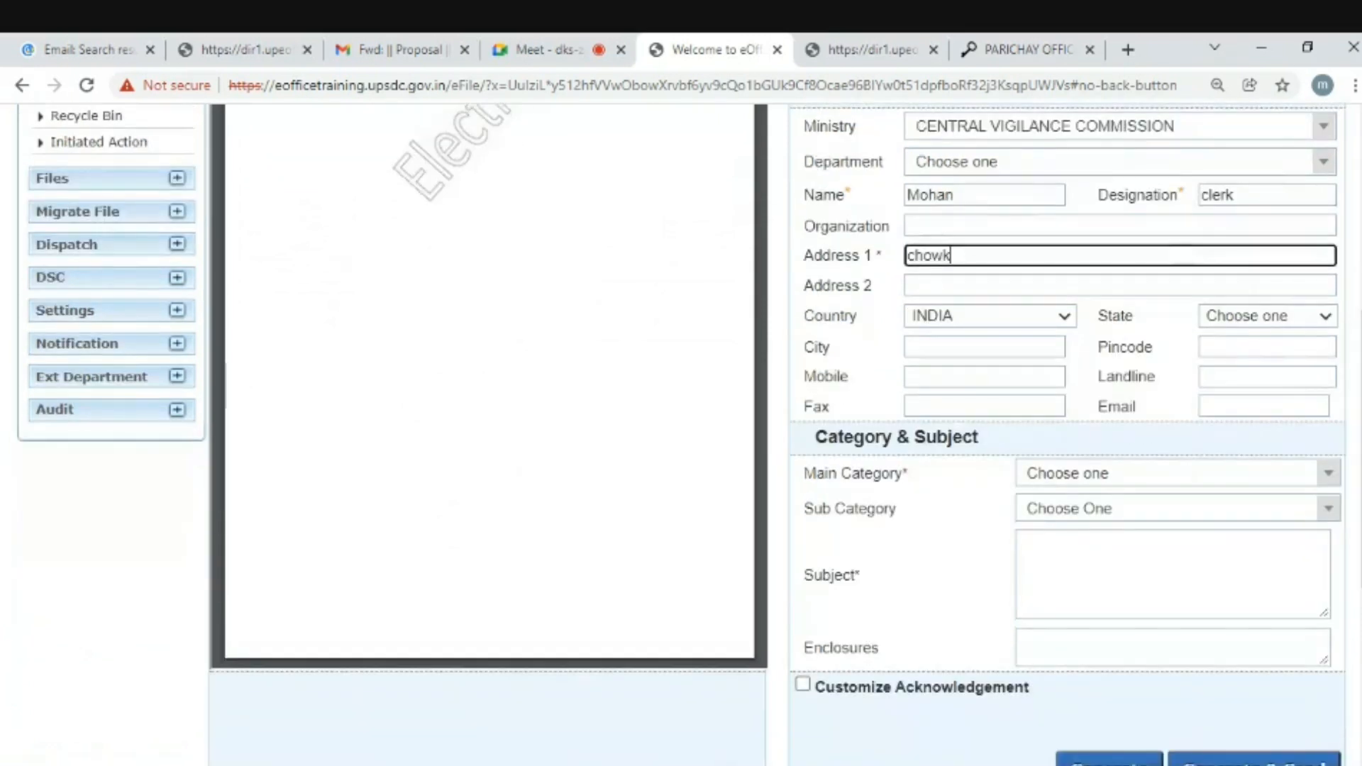
# - Set the receipt's Main Category to General
pyautogui.click(1095, 473)
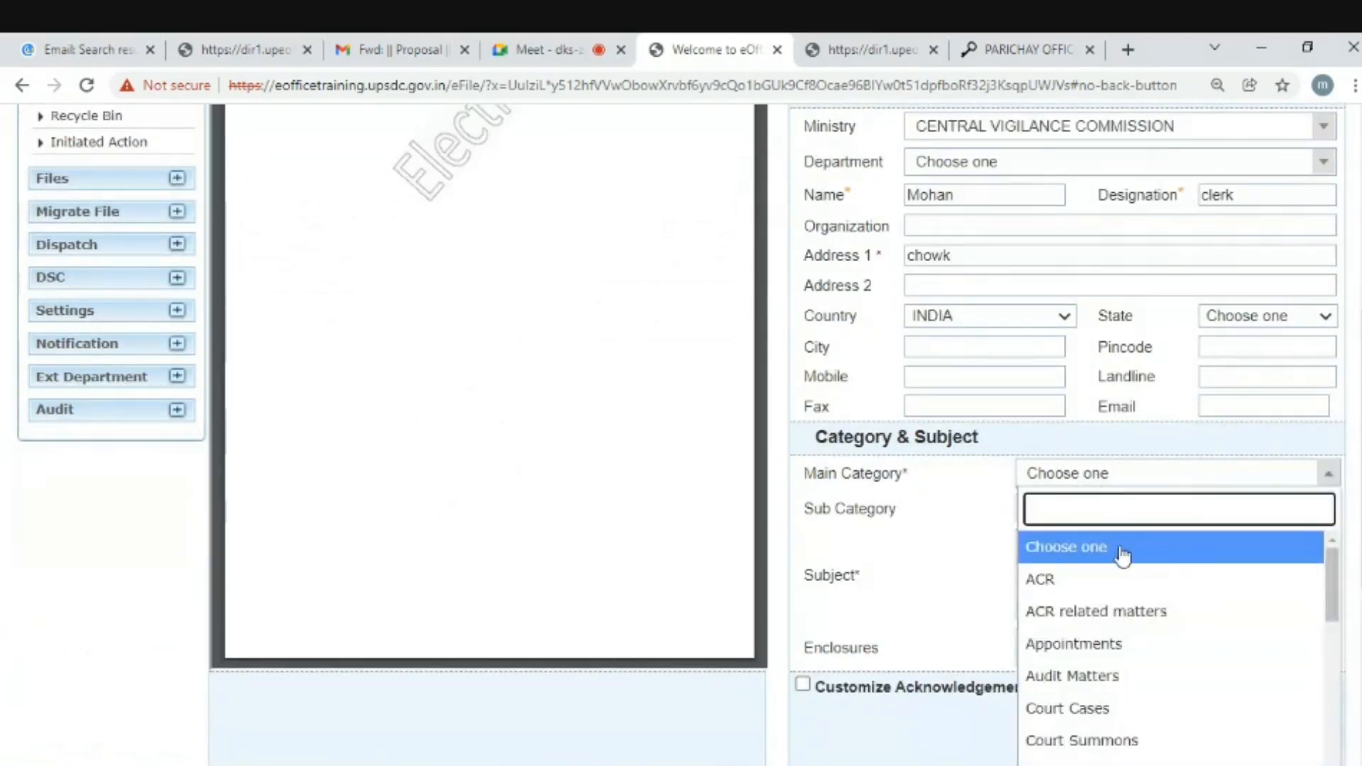
pyautogui.scroll(-1, 1085, 615)
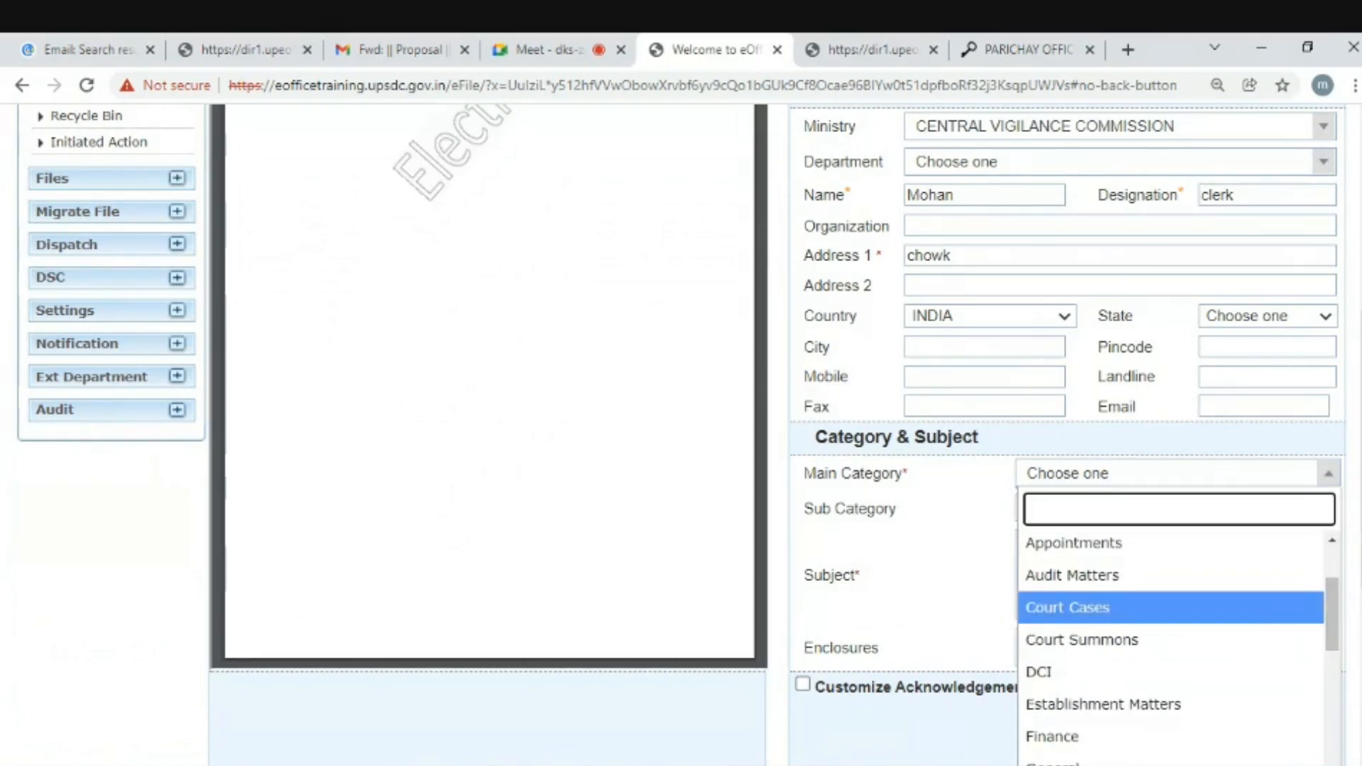
pyautogui.scroll(-2, 1351, 614)
pyautogui.scroll(-3, 1332, 496)
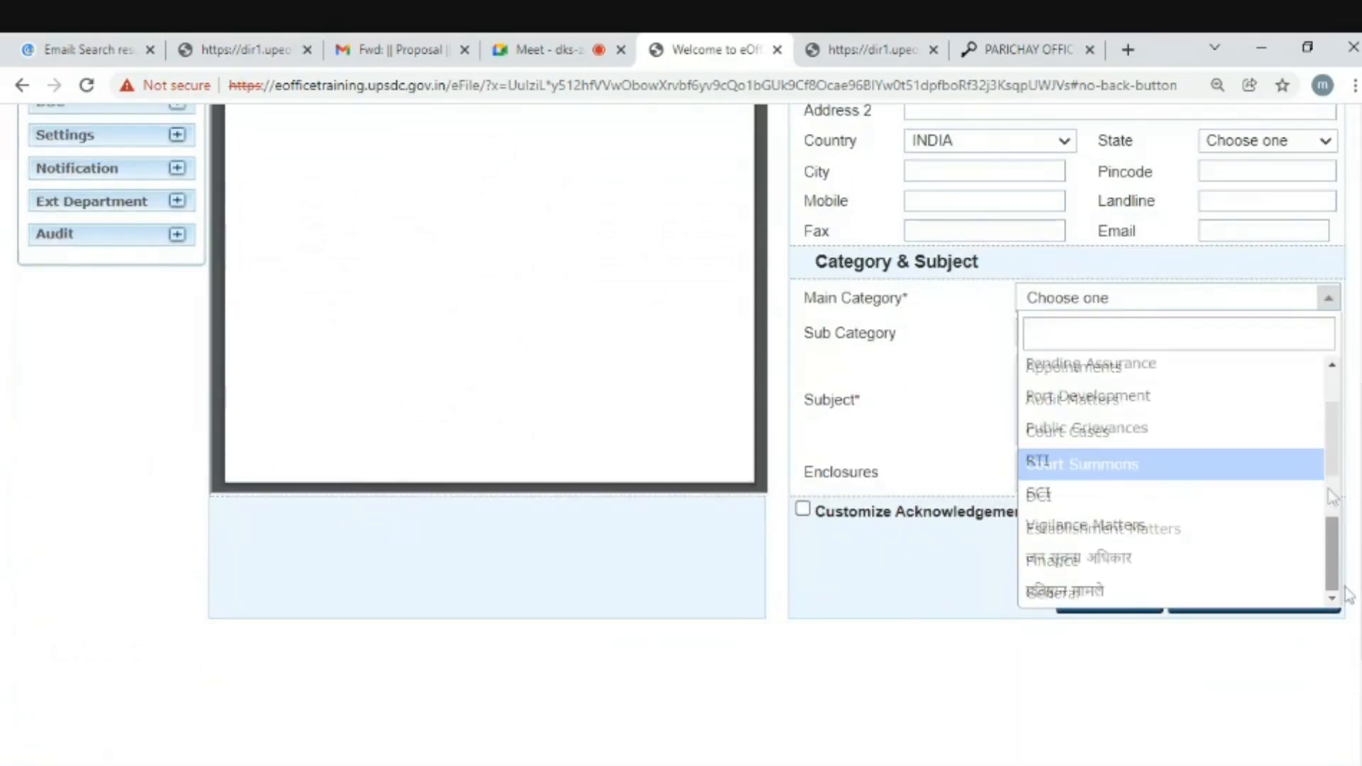
pyautogui.scroll(2, 1332, 496)
pyautogui.scroll(1, 1332, 497)
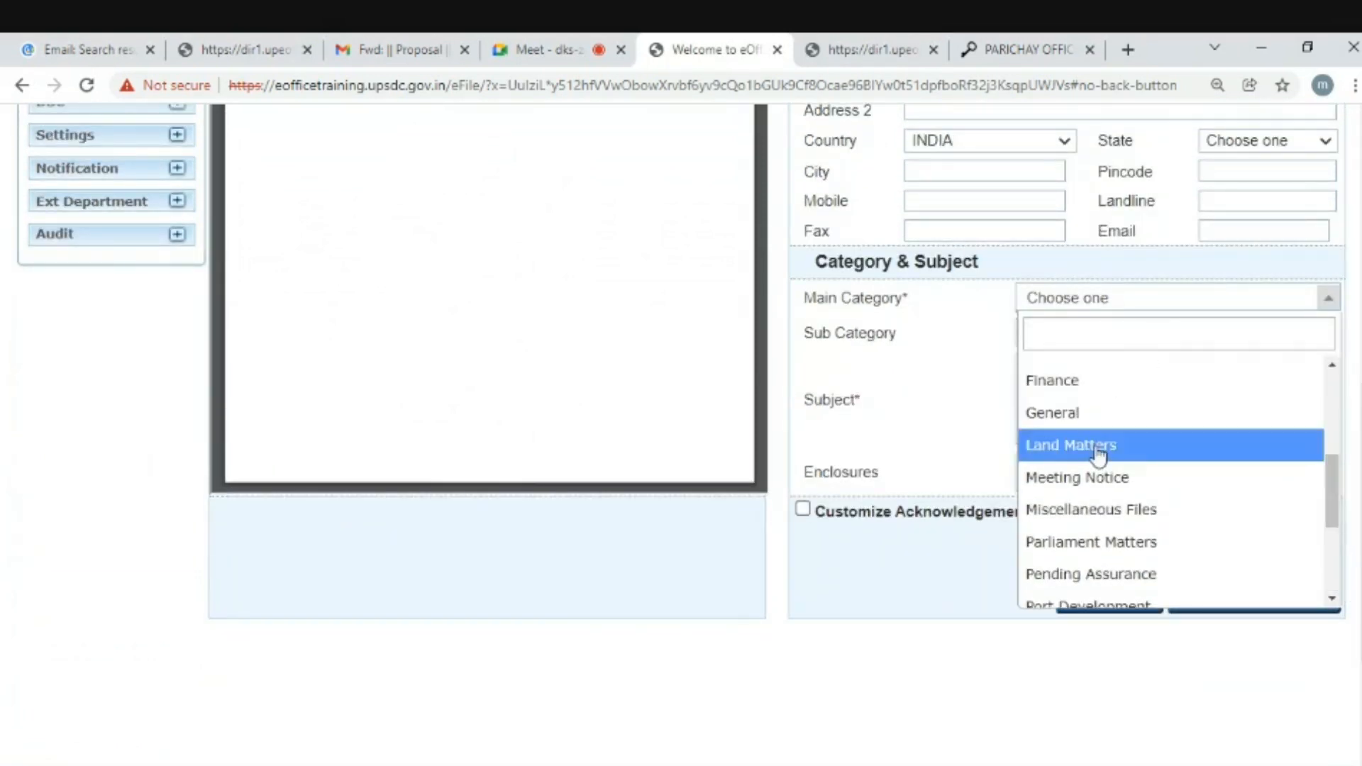
pyautogui.click(1061, 413)
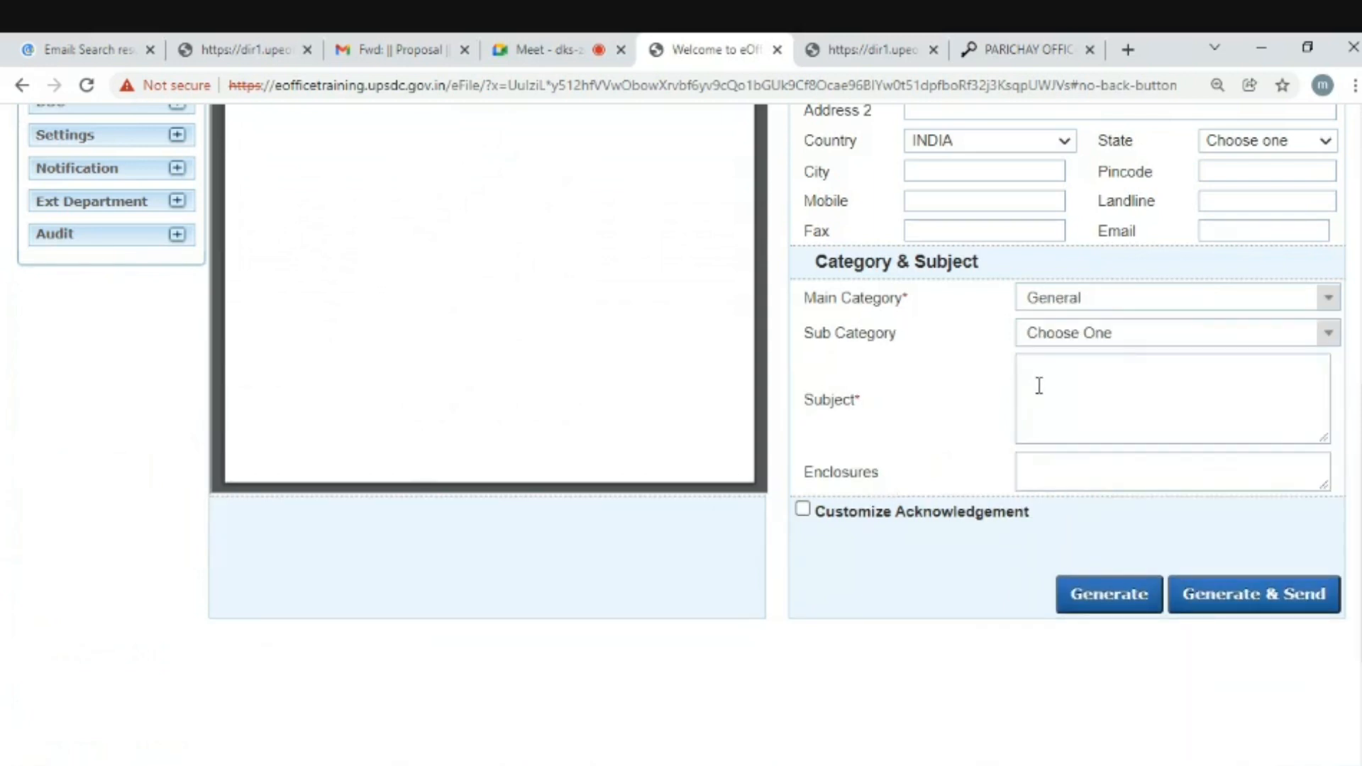
# - Type 'Testing' as the receipt's subject and scroll back to the top
pyautogui.click(1041, 386)
pyautogui.scroll(1, 1064, 355)
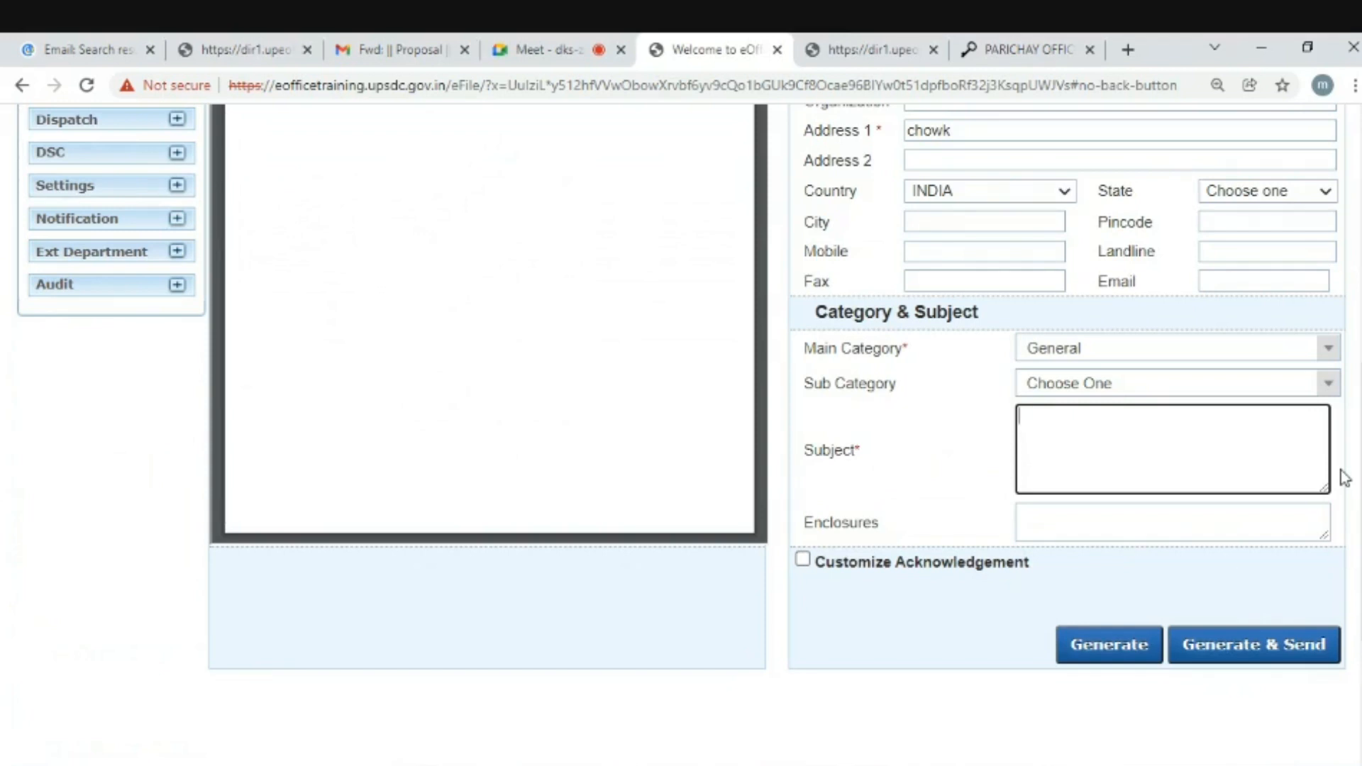
pyautogui.write('Testing')
pyautogui.scroll(7, 1064, 425)
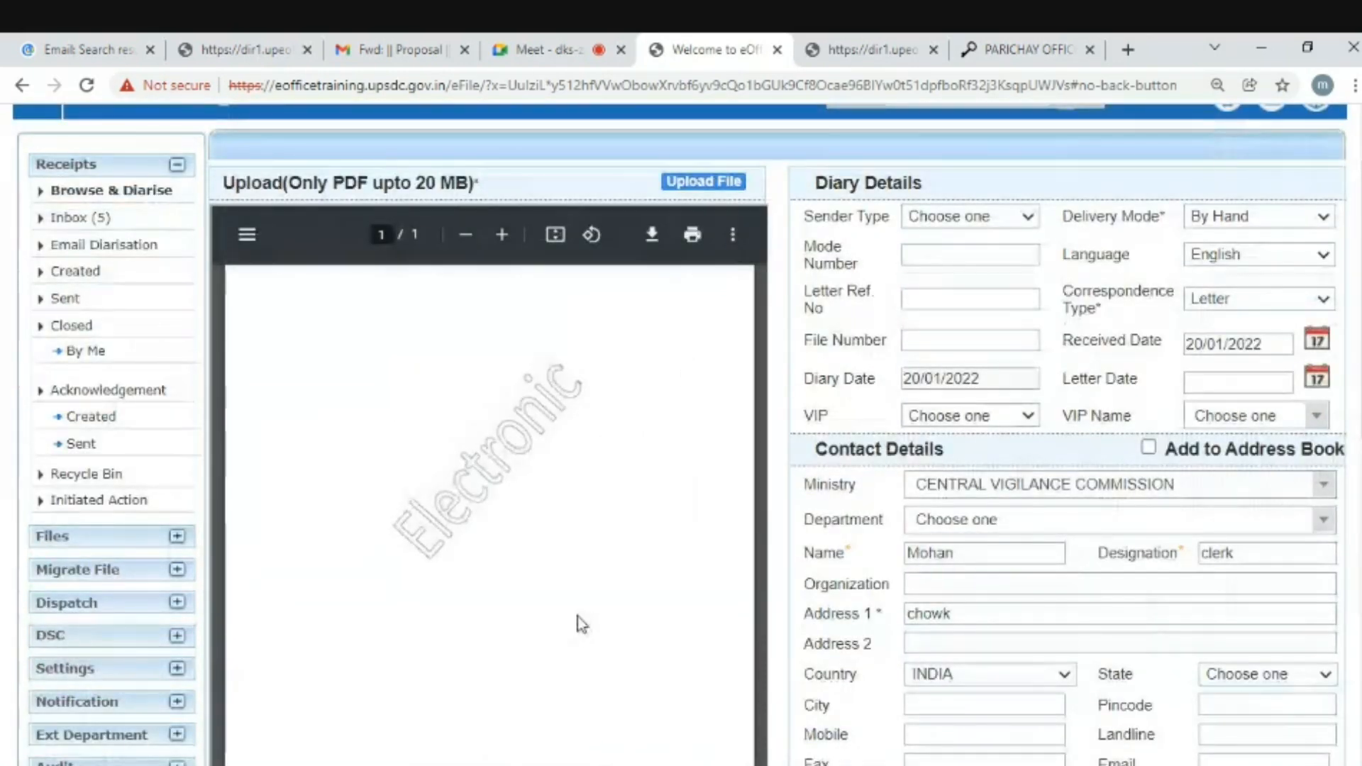
# - Upload sample.pdf from the Downloads folder as the receipt file
pyautogui.click(700, 183)
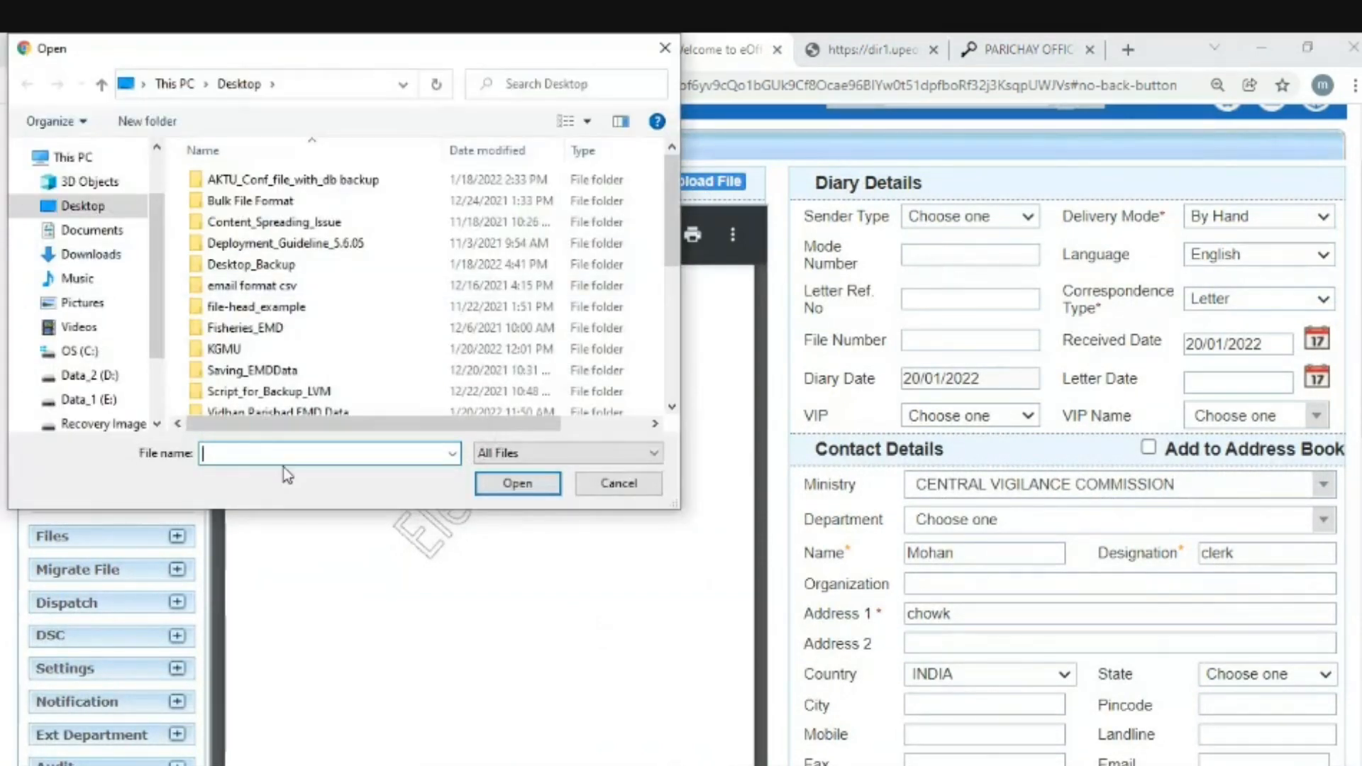
pyautogui.write('sample')
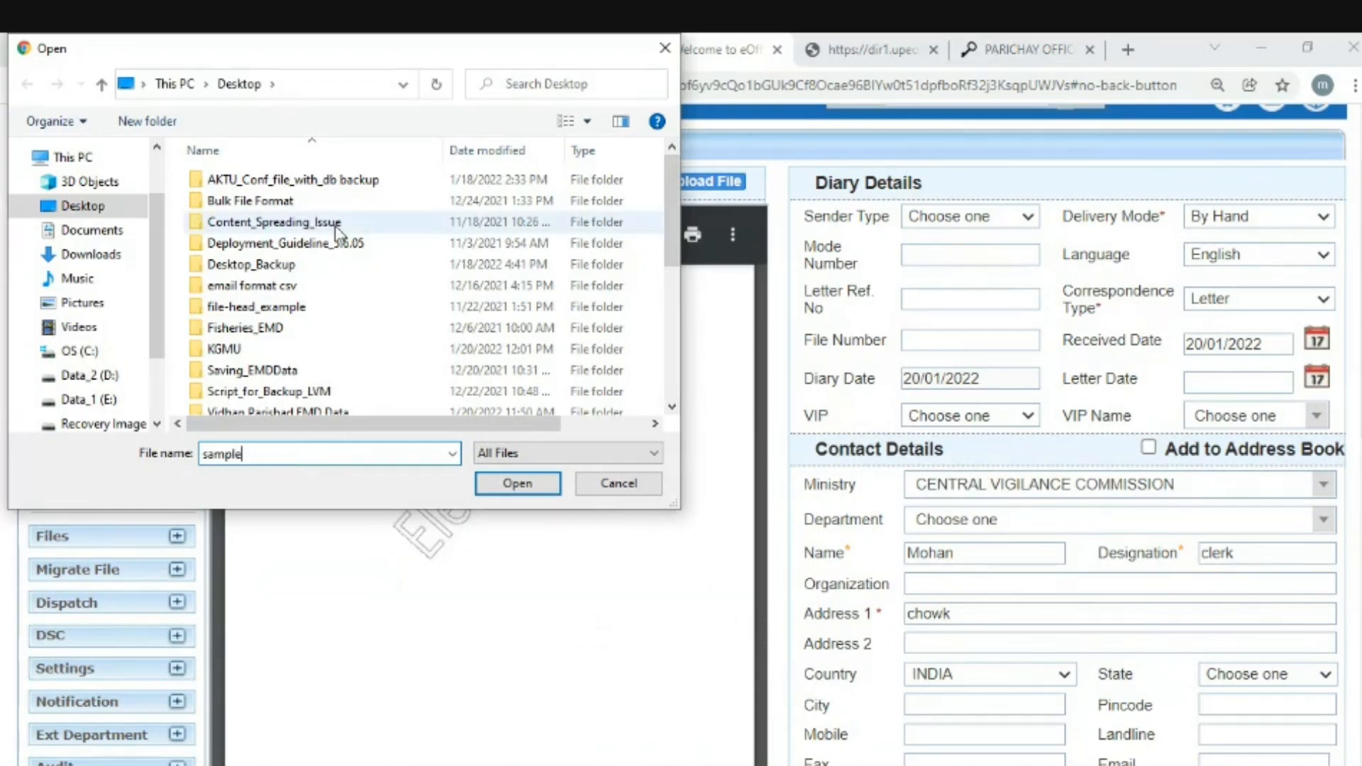
pyautogui.click(78, 254)
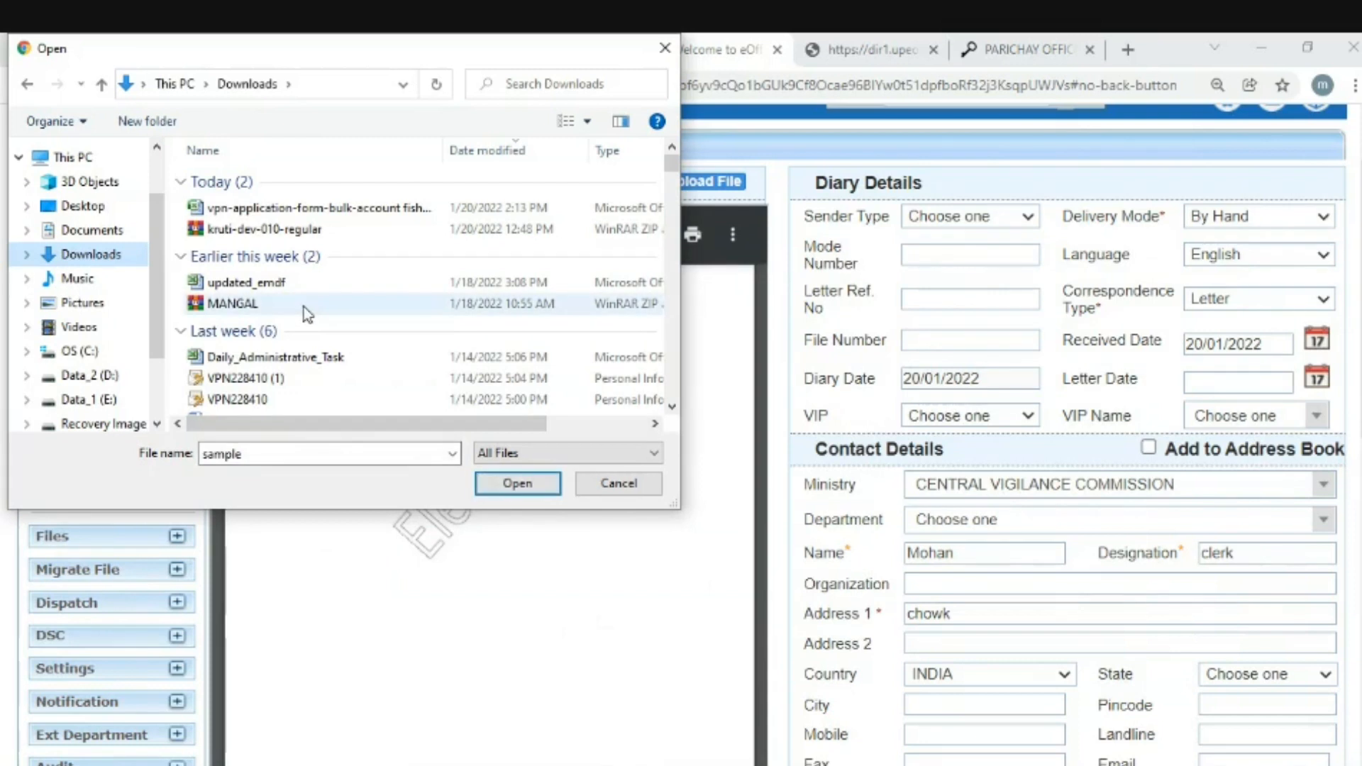
pyautogui.doubleClick(308, 453)
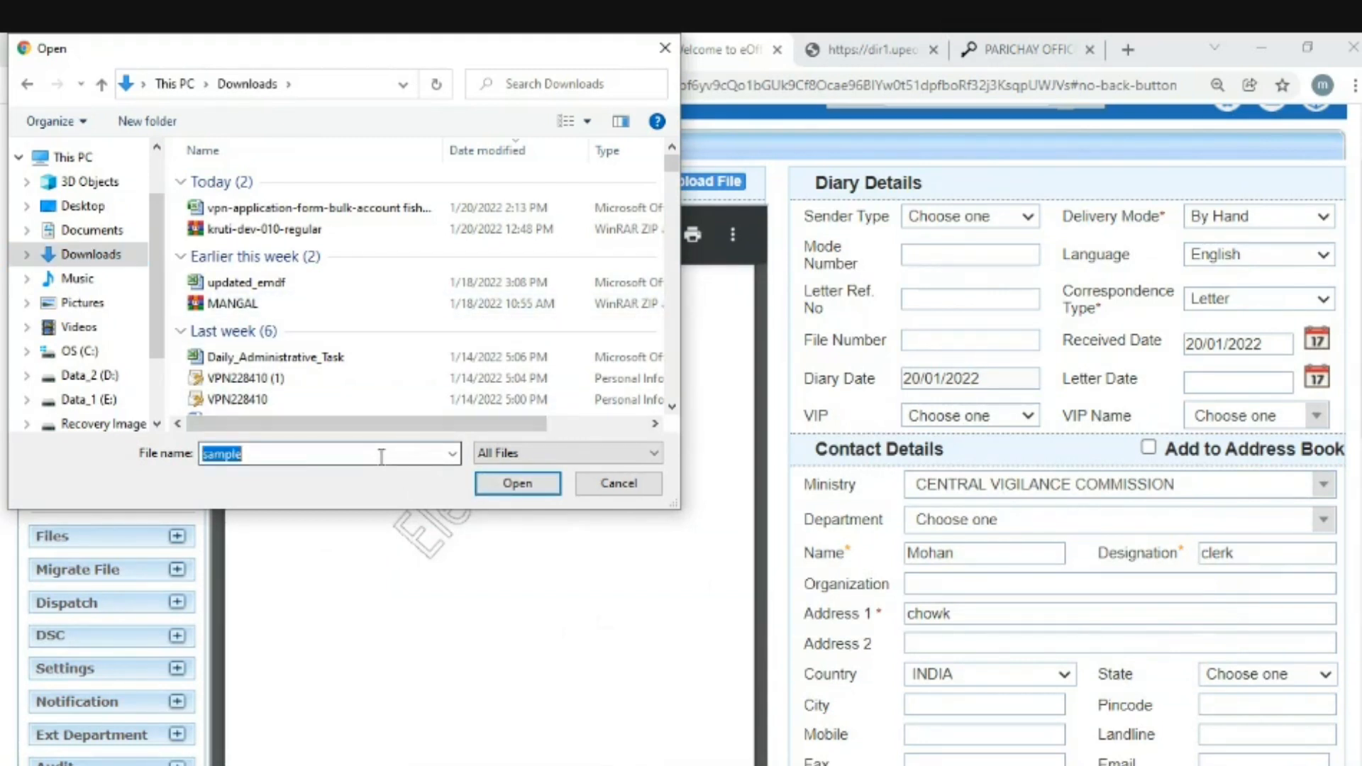
pyautogui.press('BackSpace')
pyautogui.write('sample')
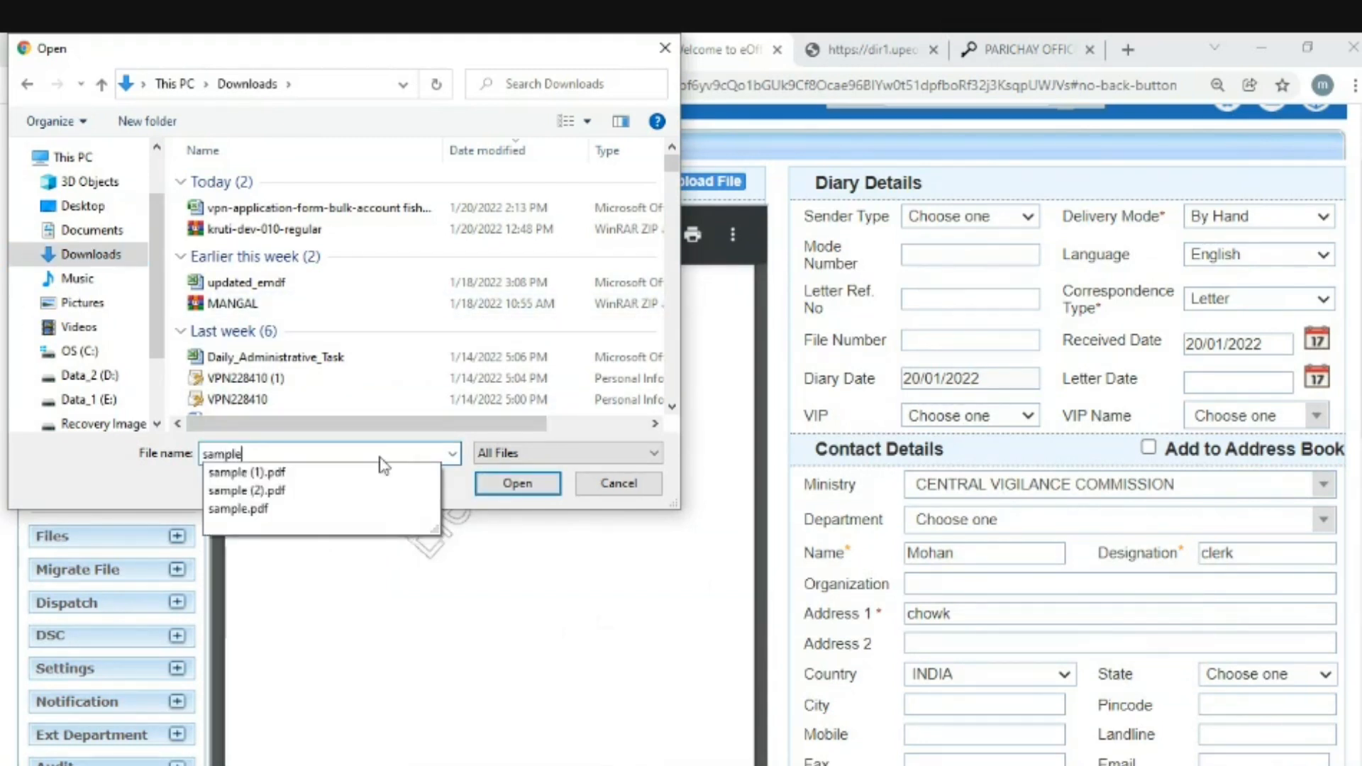
pyautogui.click(257, 508)
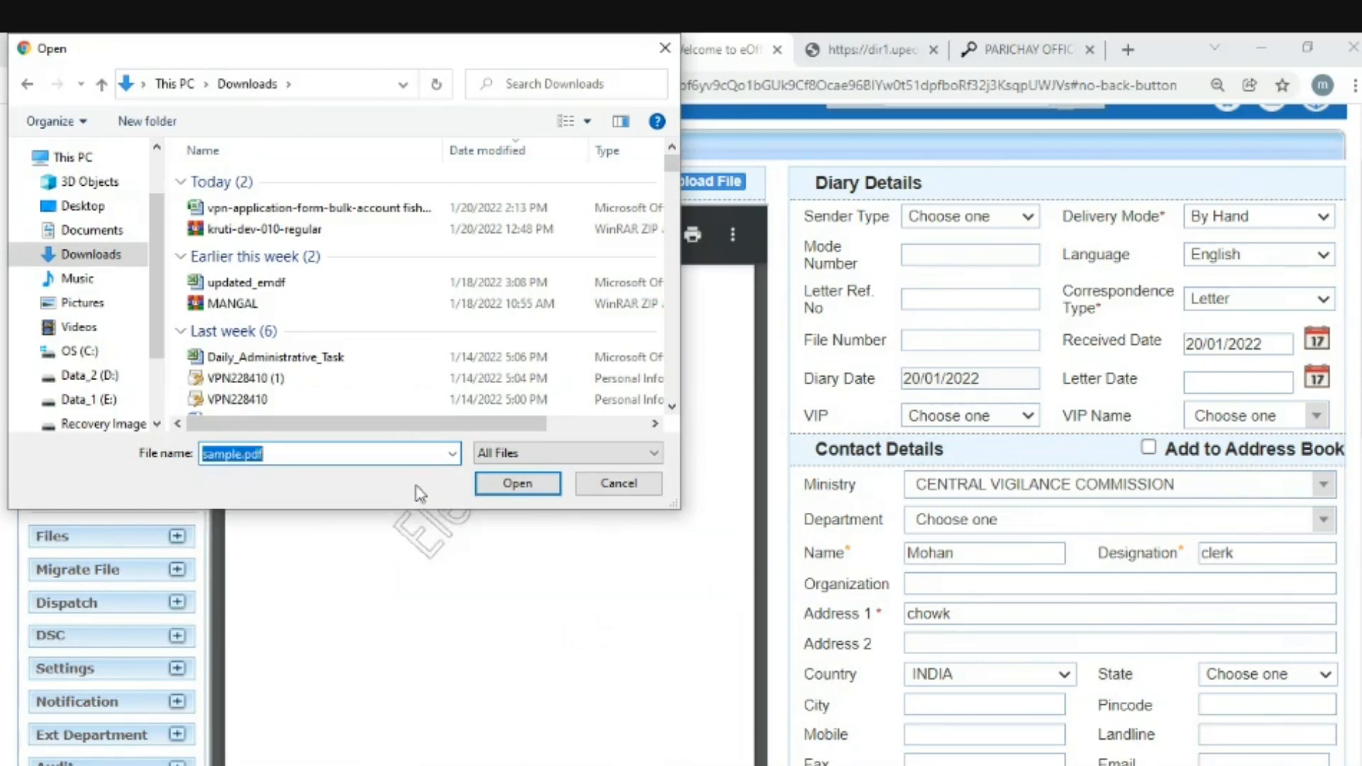
pyautogui.click(518, 483)
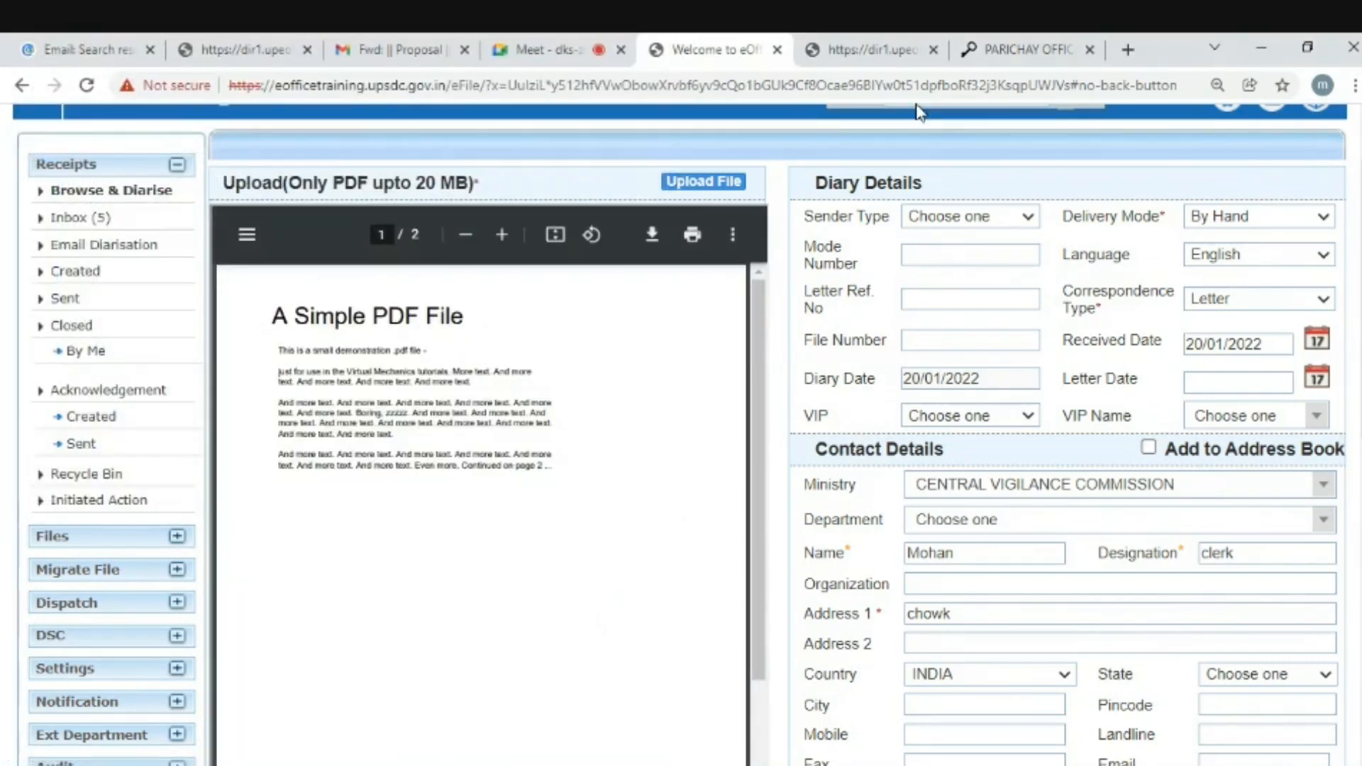
pyautogui.scroll(-4, 780, 425)
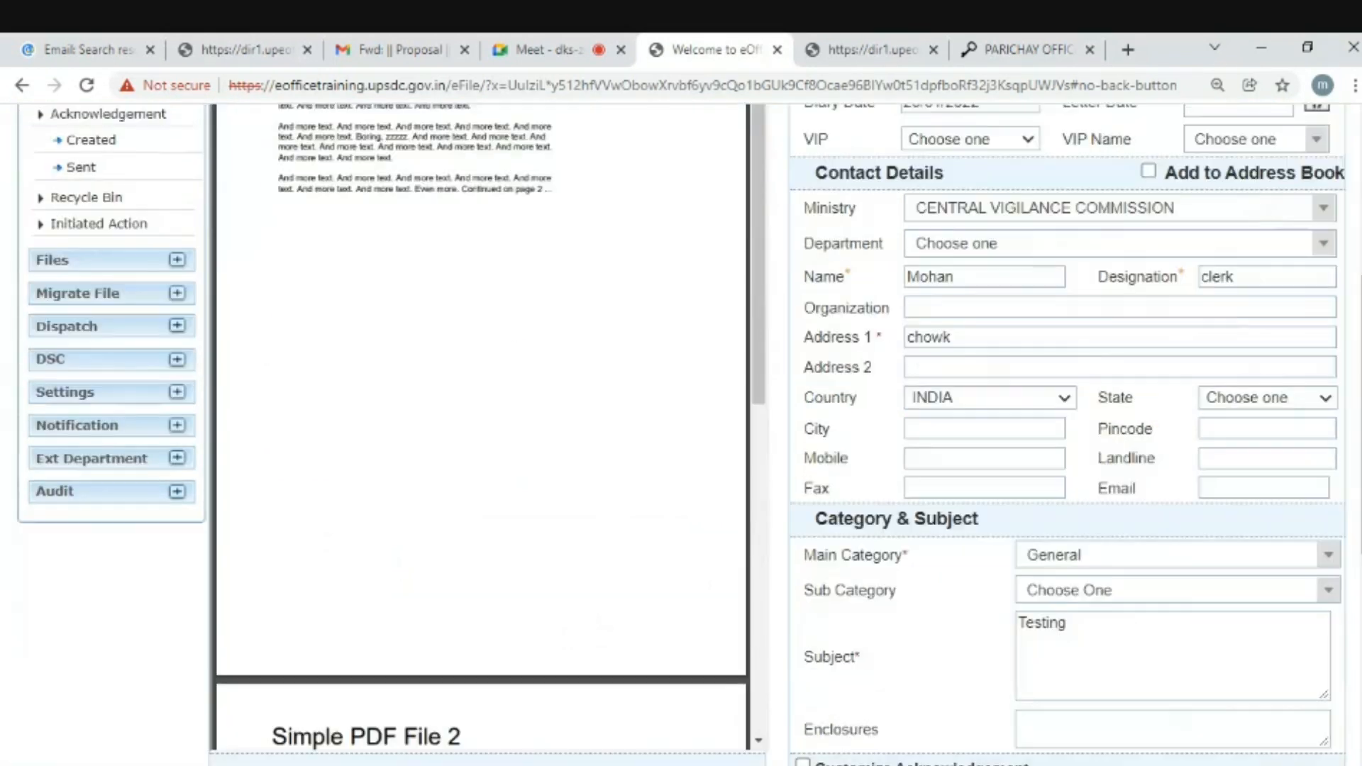
pyautogui.scroll(-1, 908, 248)
pyautogui.scroll(-6, 734, 540)
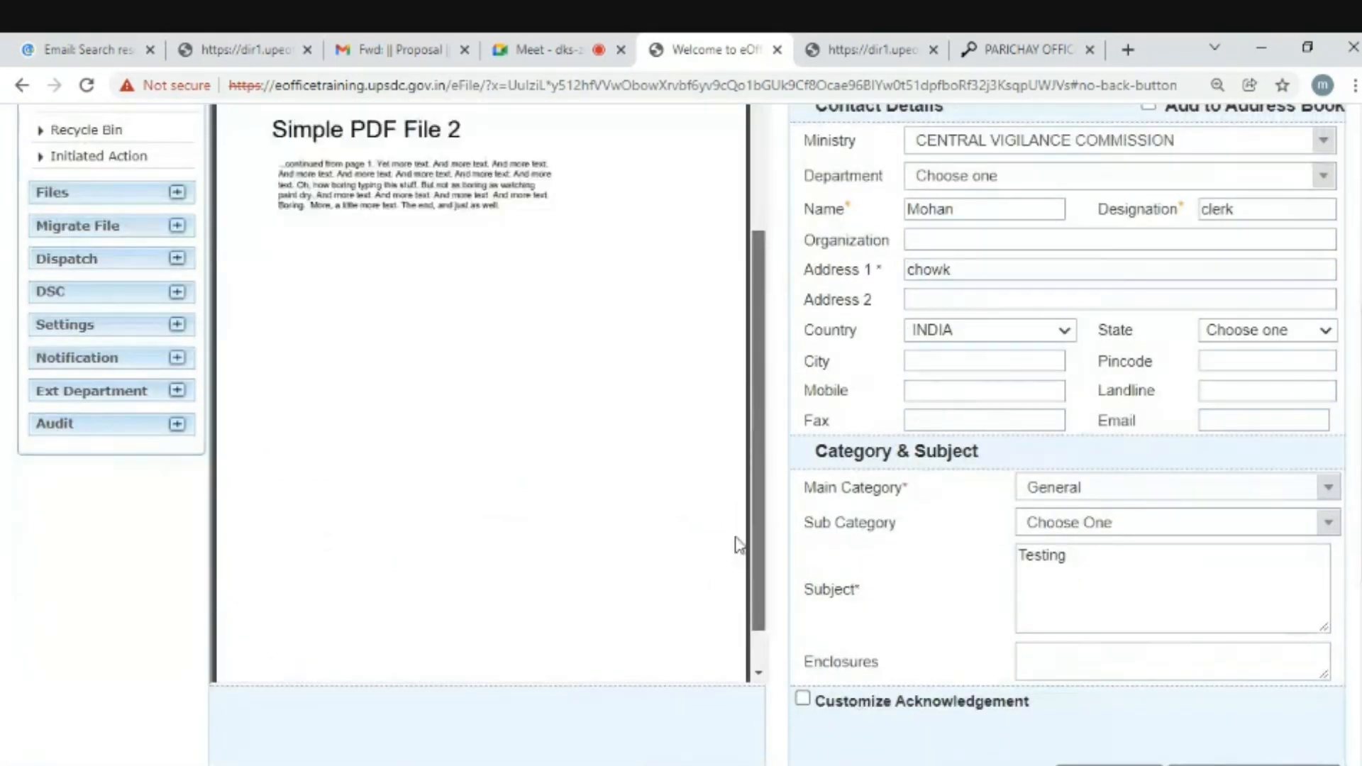
pyautogui.moveTo(735, 519); pyautogui.dragTo(728, 287)
pyautogui.scroll(6, 1216, 373)
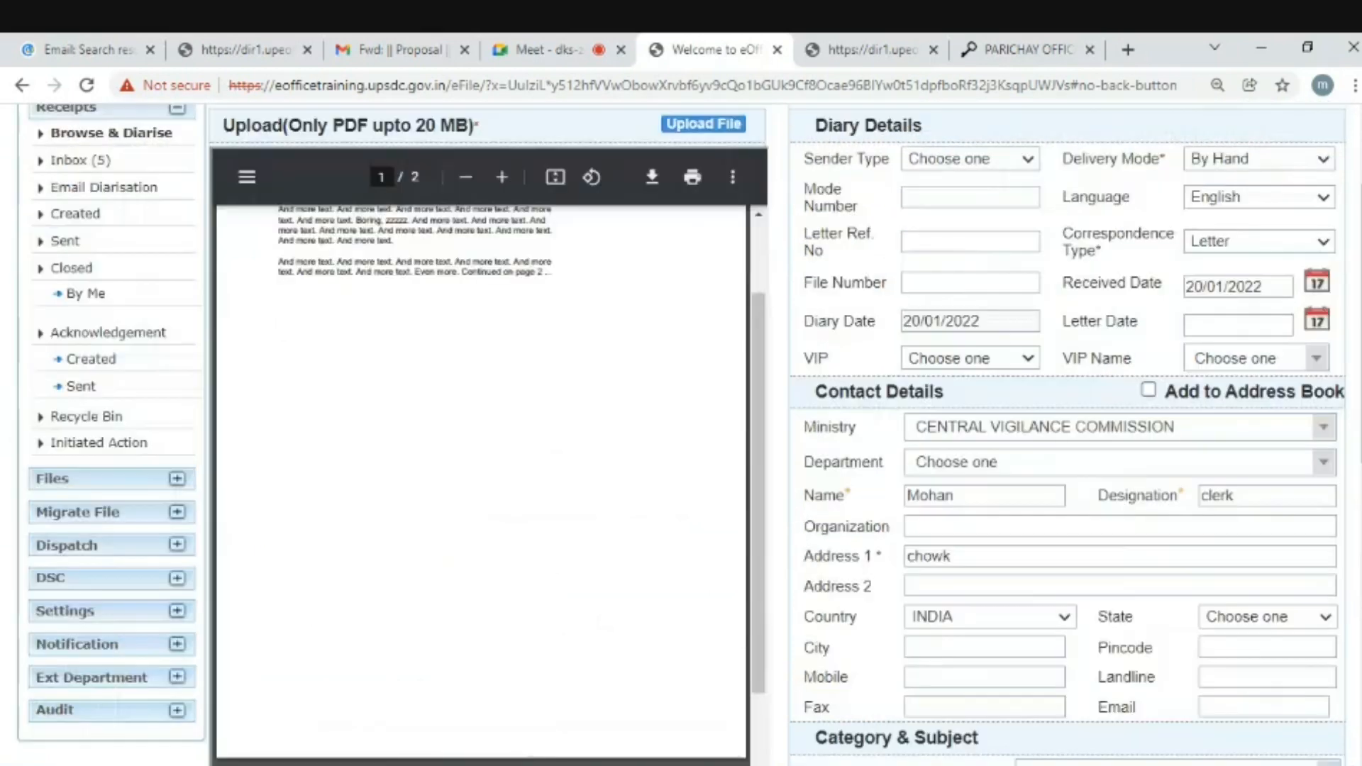
pyautogui.scroll(3, 750, 553)
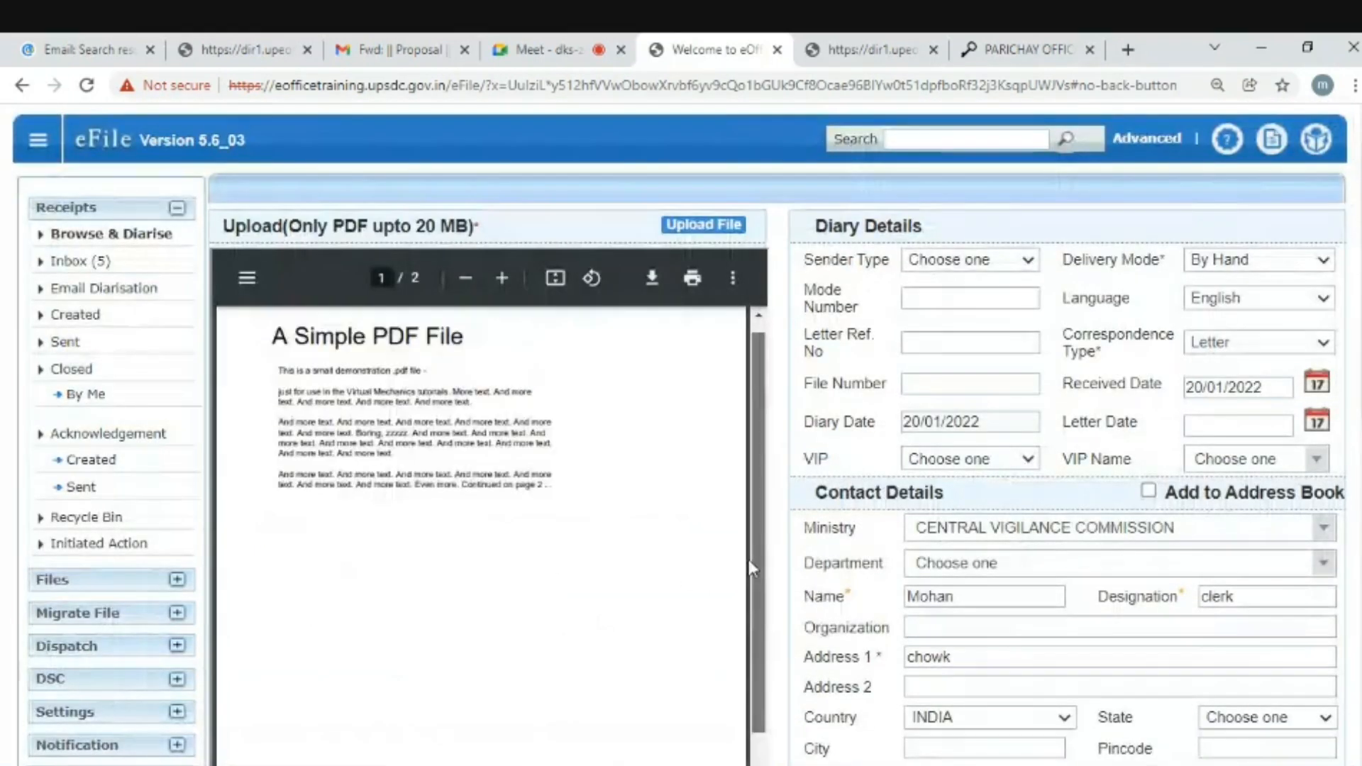
pyautogui.scroll(-1, 1191, 307)
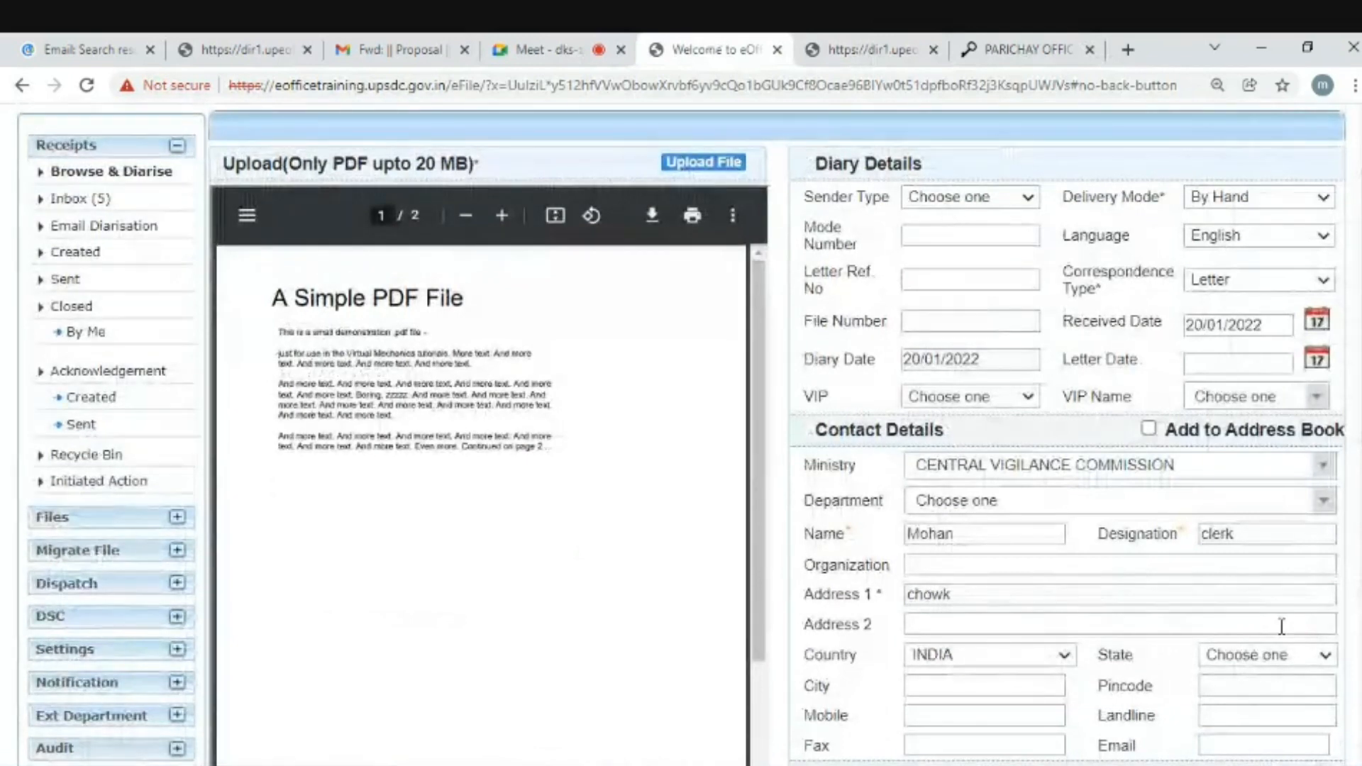
pyautogui.scroll(1, 961, 234)
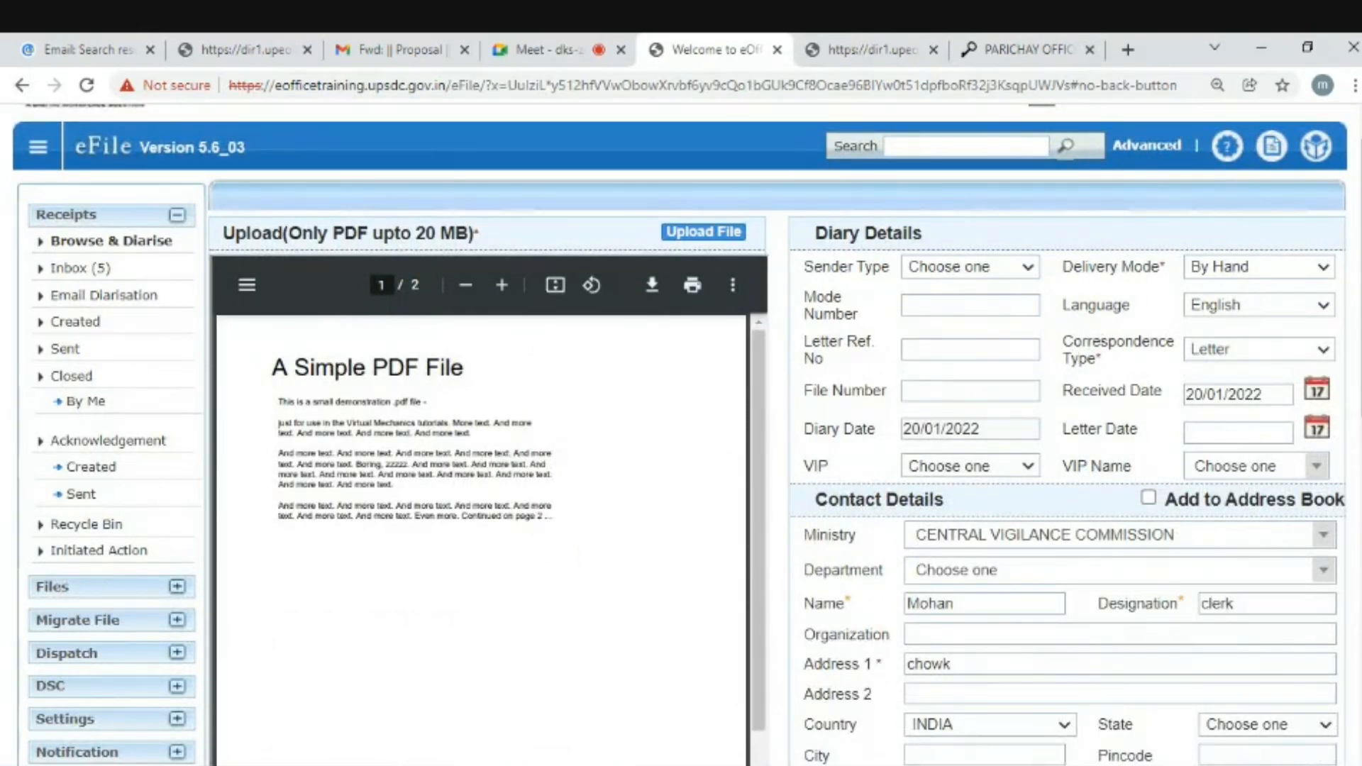
pyautogui.scroll(-8, 1059, 411)
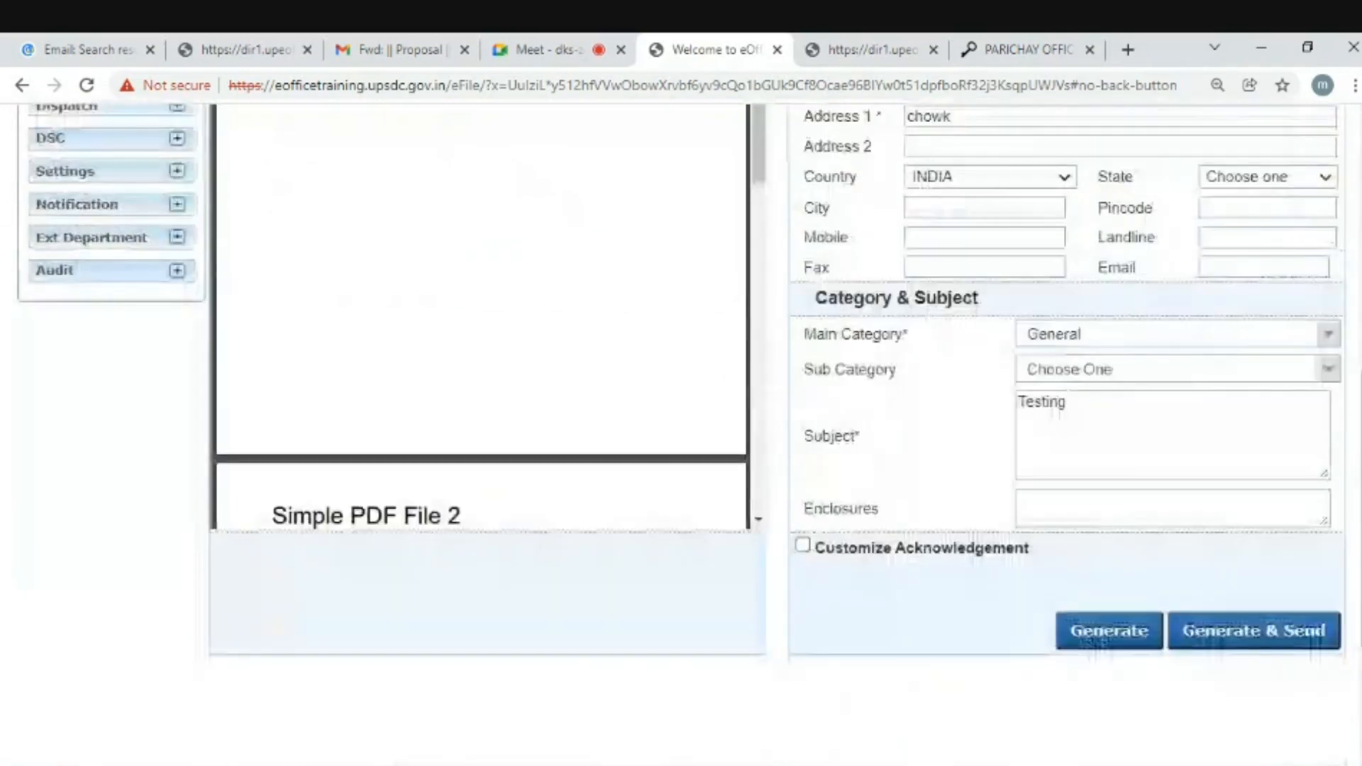
pyautogui.scroll(-1, 1064, 355)
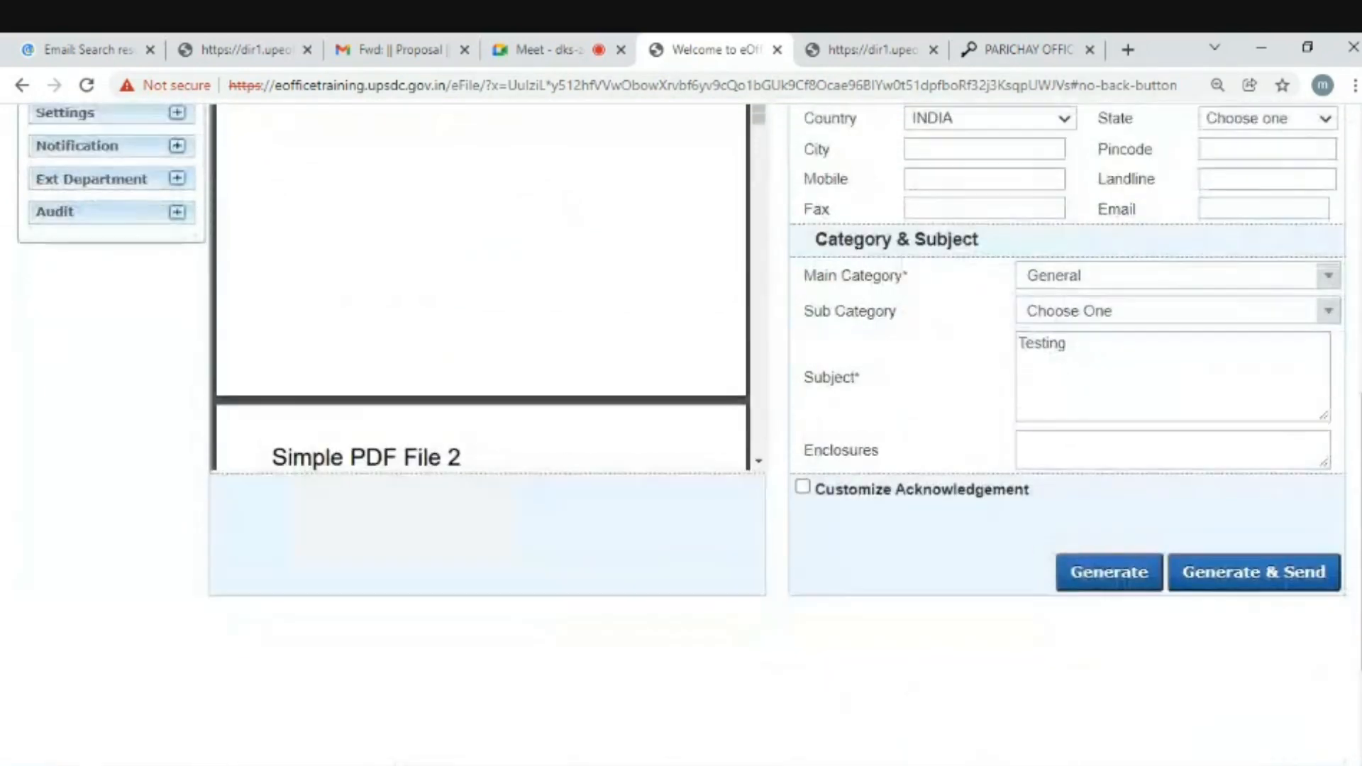
pyautogui.scroll(2, 681, 347)
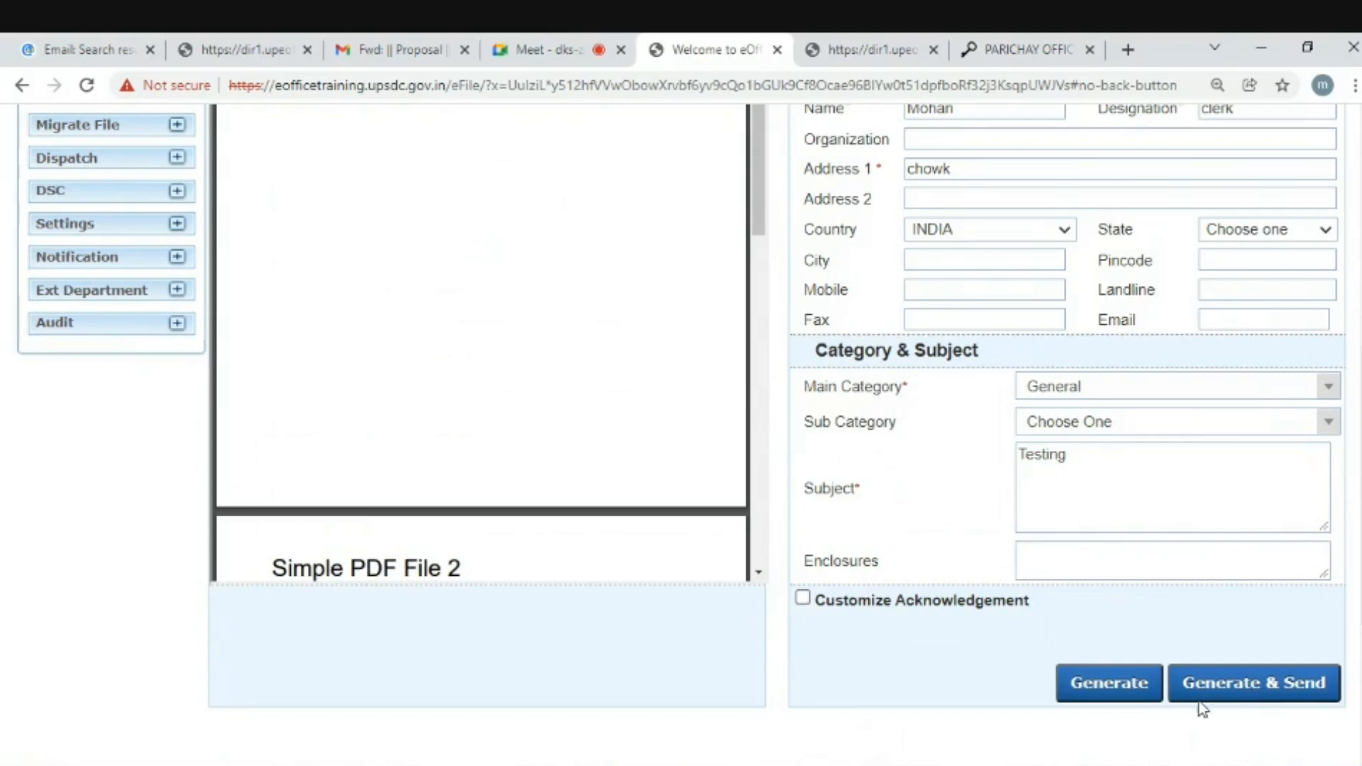
# - Generate the receipt and highlight its new Receipt No and the 'clerk' designation
pyautogui.click(1092, 683)
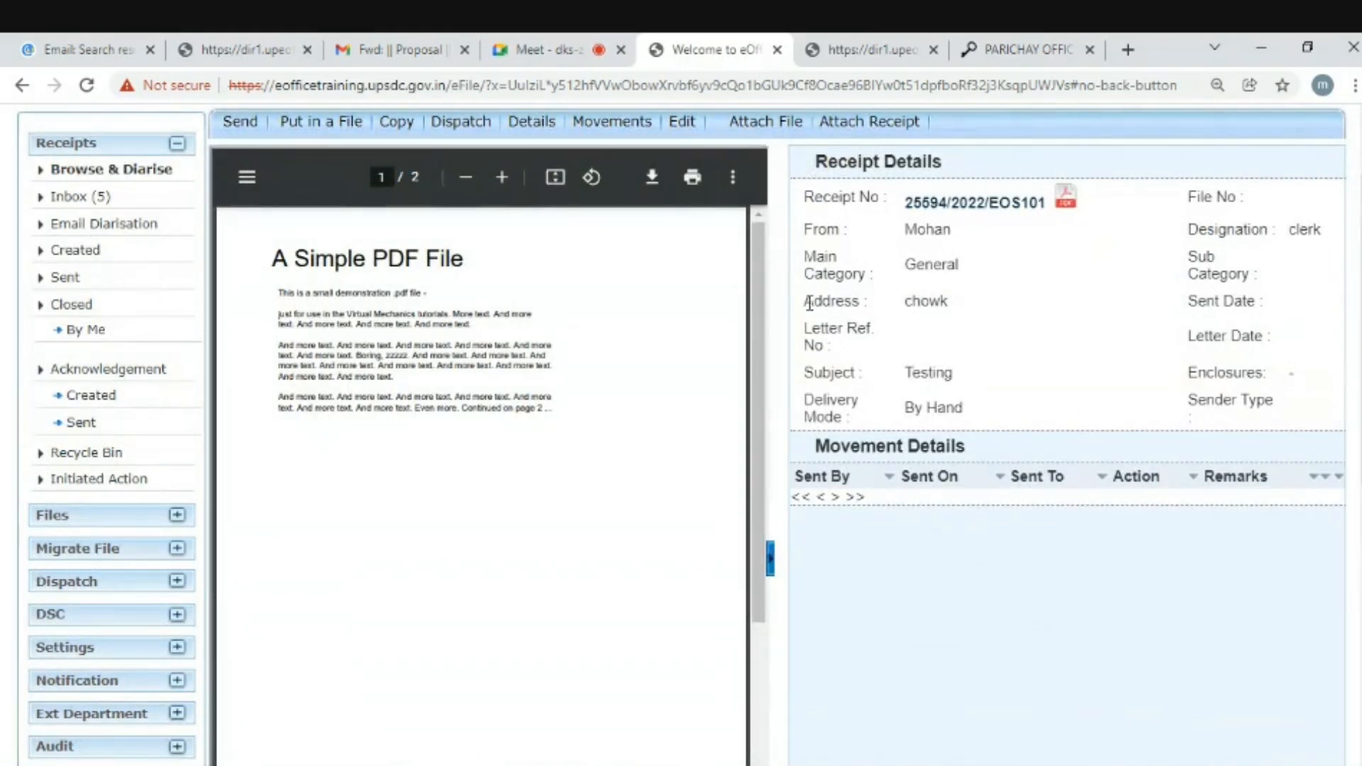
pyautogui.moveTo(814, 197); pyautogui.dragTo(1037, 203)
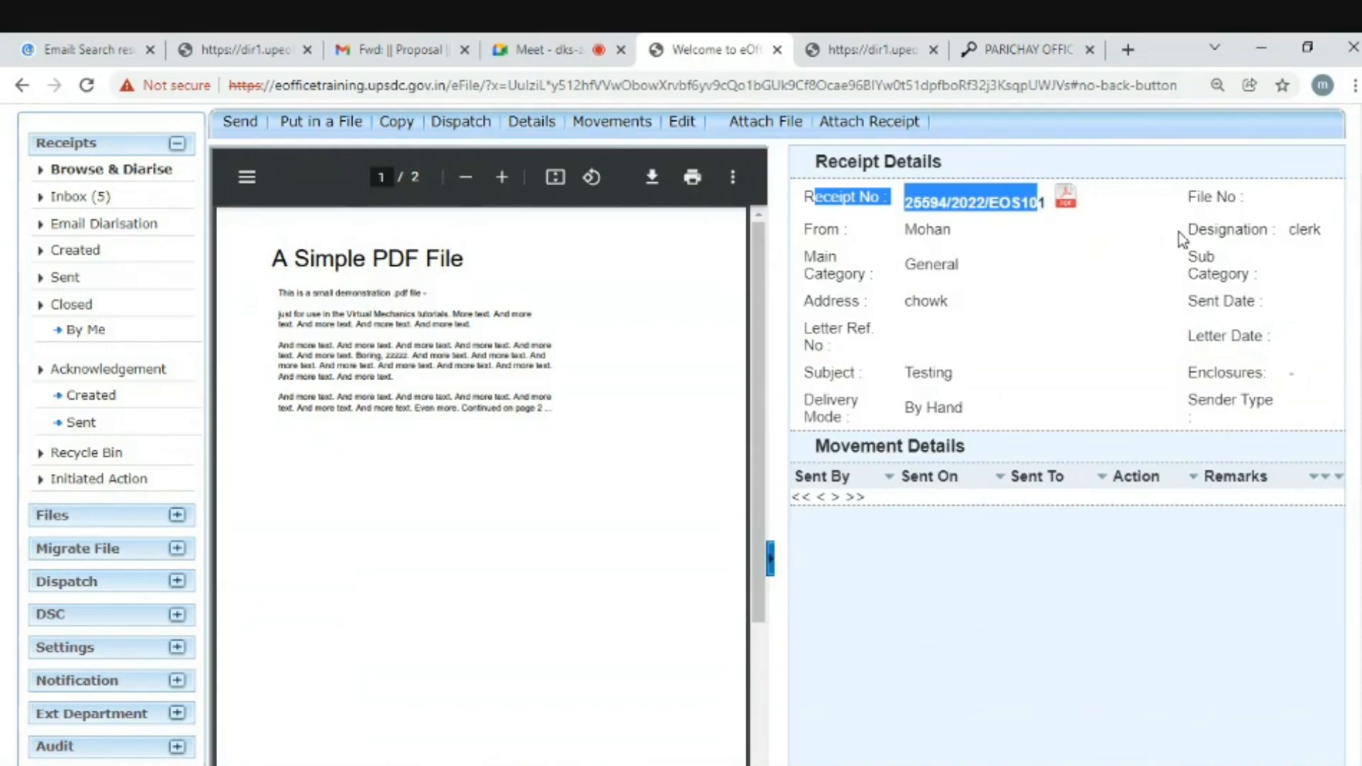
pyautogui.moveTo(1186, 229); pyautogui.dragTo(1320, 233)
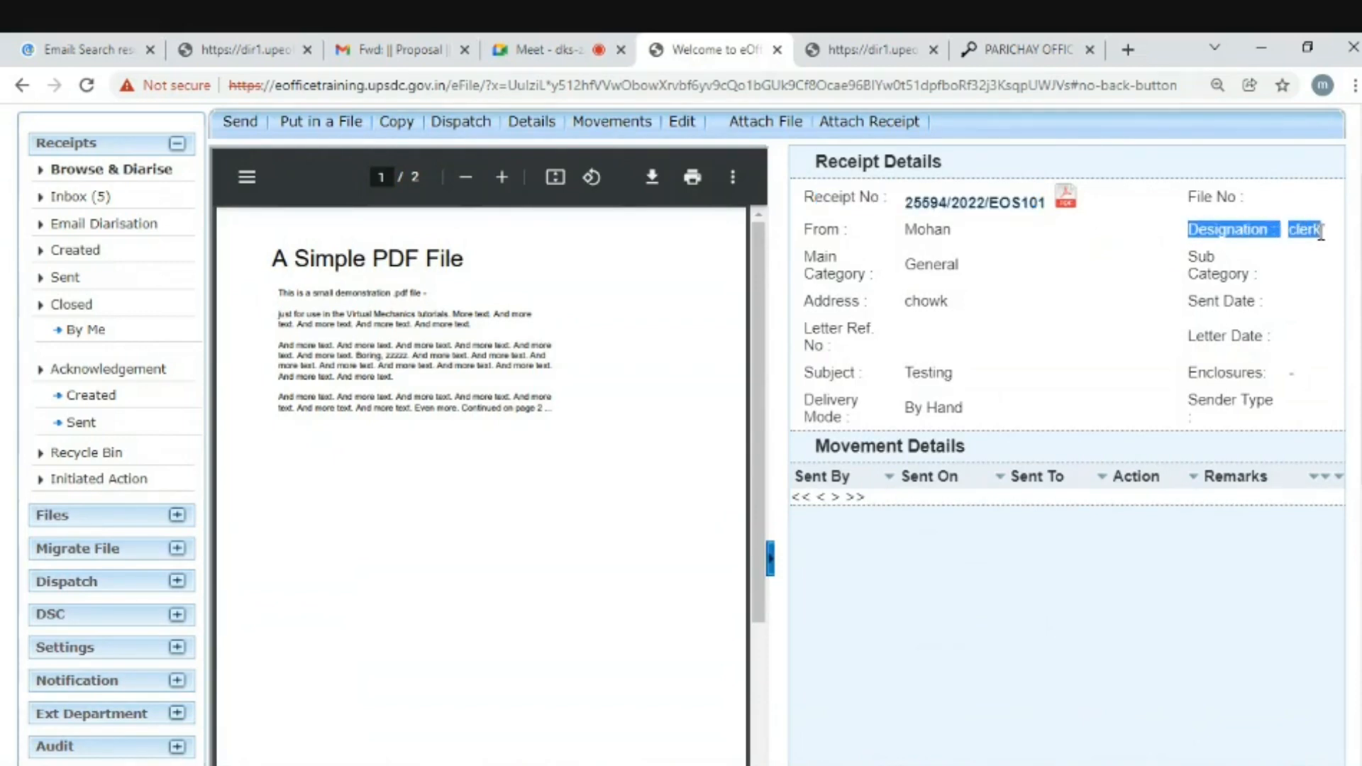
pyautogui.scroll(-7, 1319, 233)
pyautogui.scroll(9, 565, 531)
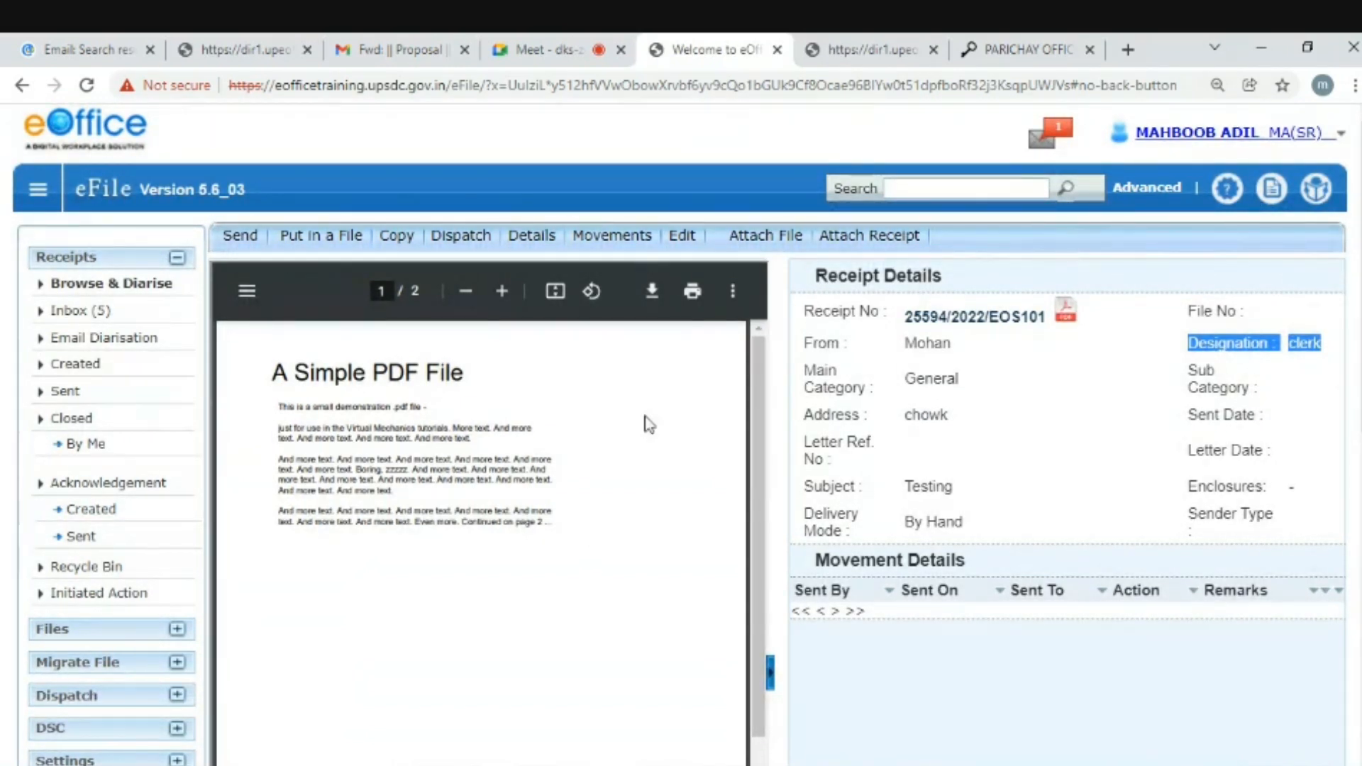
# - Open the Created receipts list and view the new 'Testing' receipt from it
pyautogui.click(75, 365)
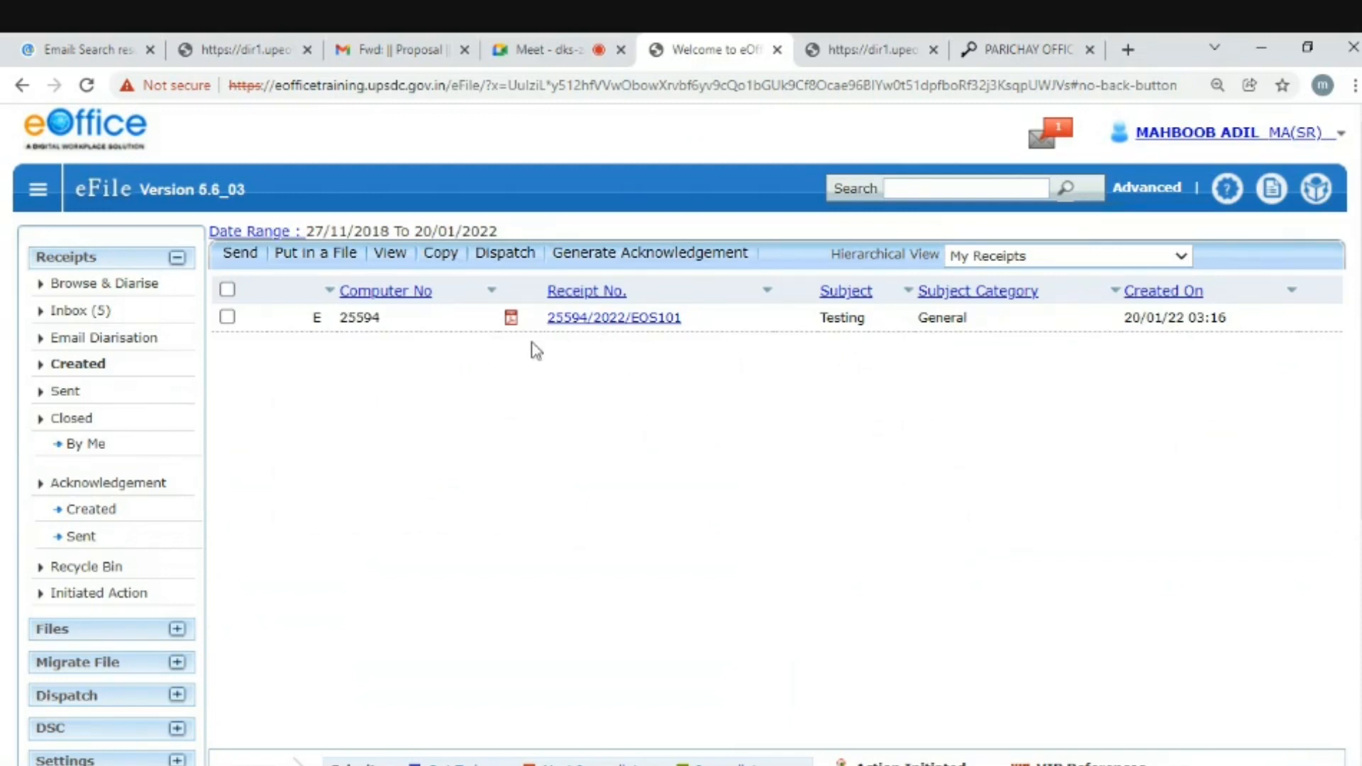
pyautogui.click(618, 325)
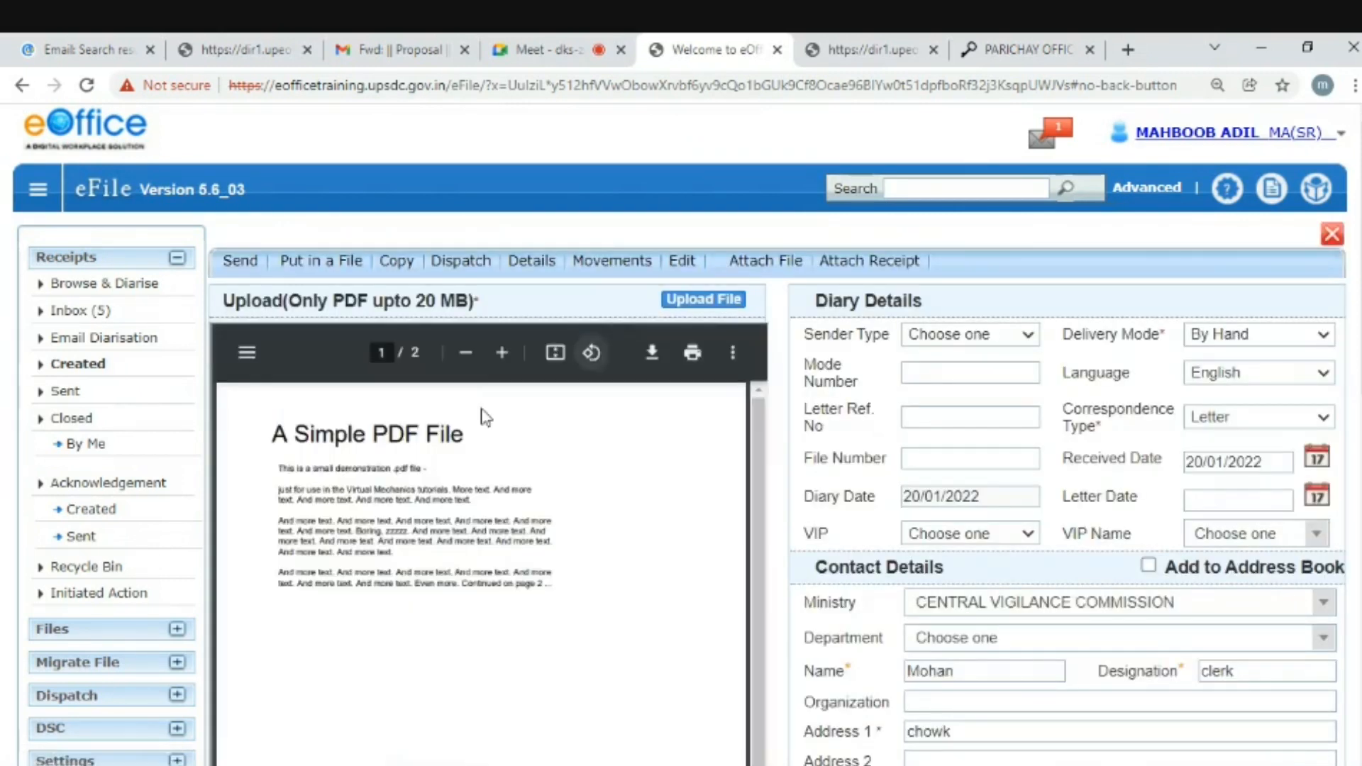
pyautogui.scroll(-7, 483, 417)
pyautogui.scroll(5, 483, 417)
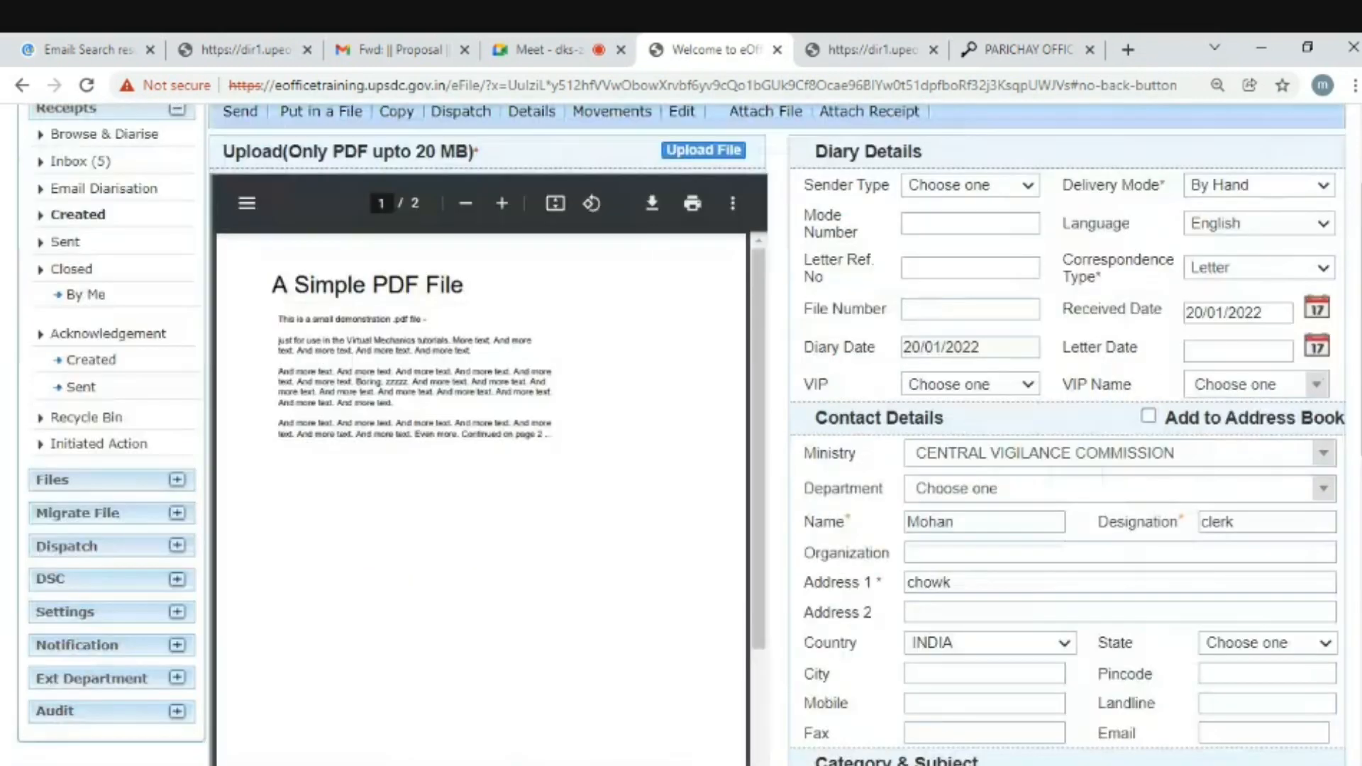
pyautogui.scroll(2, 520, 480)
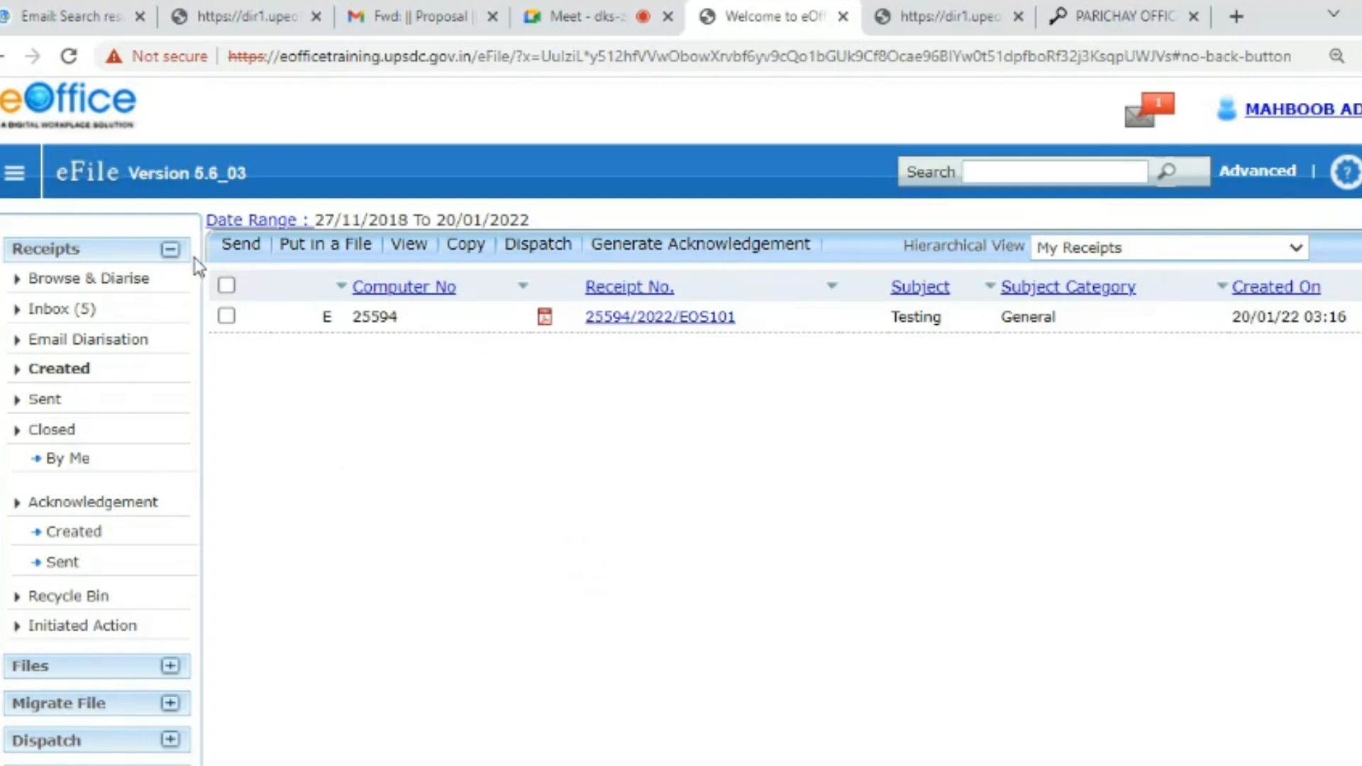
# - Collapse the Receipts panel and expand the Files panel to show My Files
pyautogui.click(170, 250)
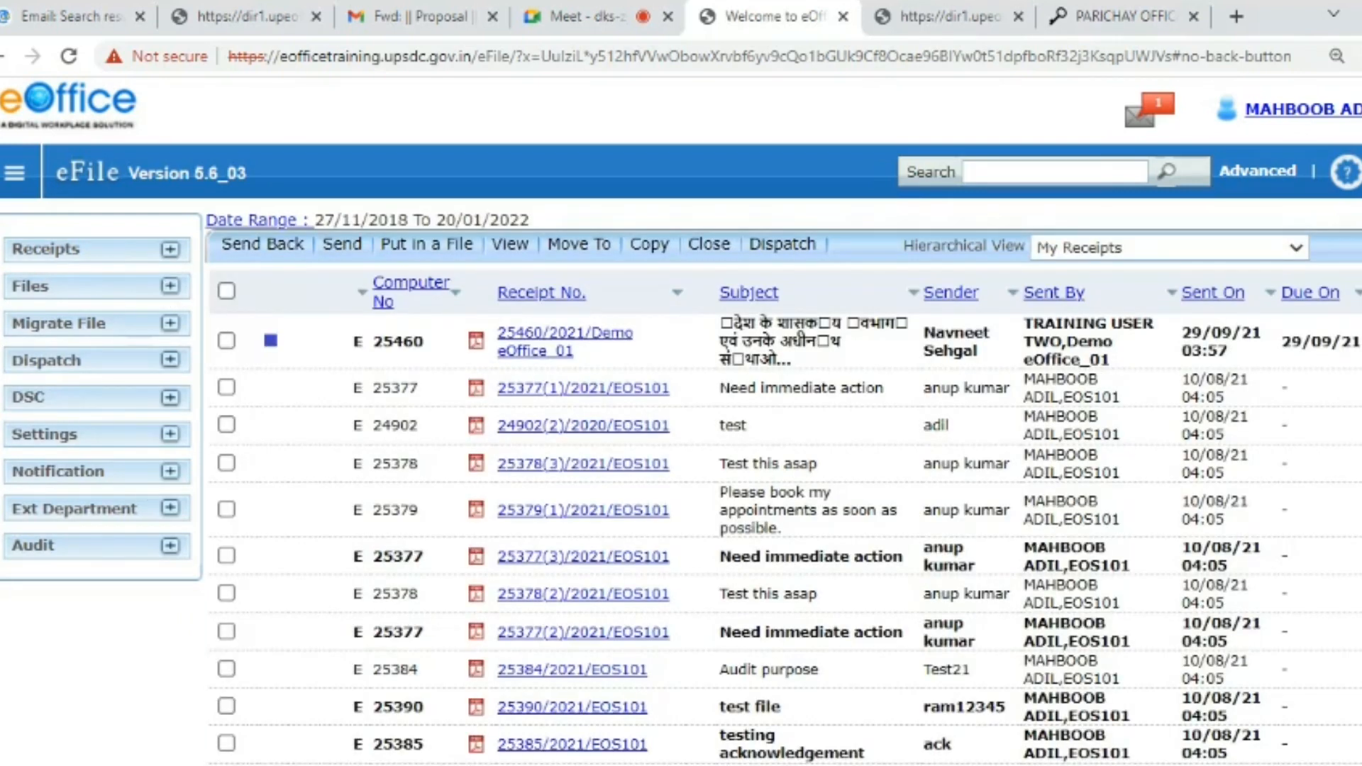
pyautogui.click(169, 287)
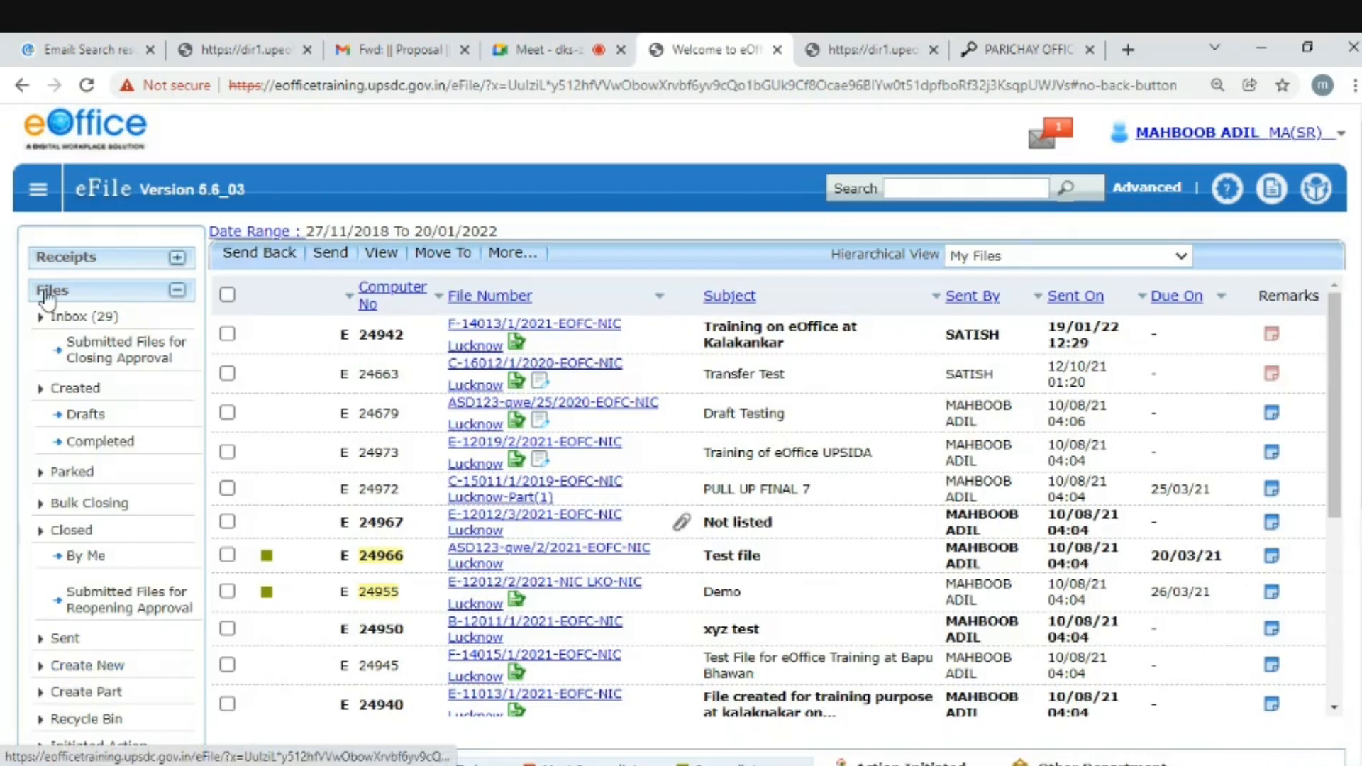
# - Open the Create New file form, with year 2022 and Language English preset
pyautogui.click(95, 667)
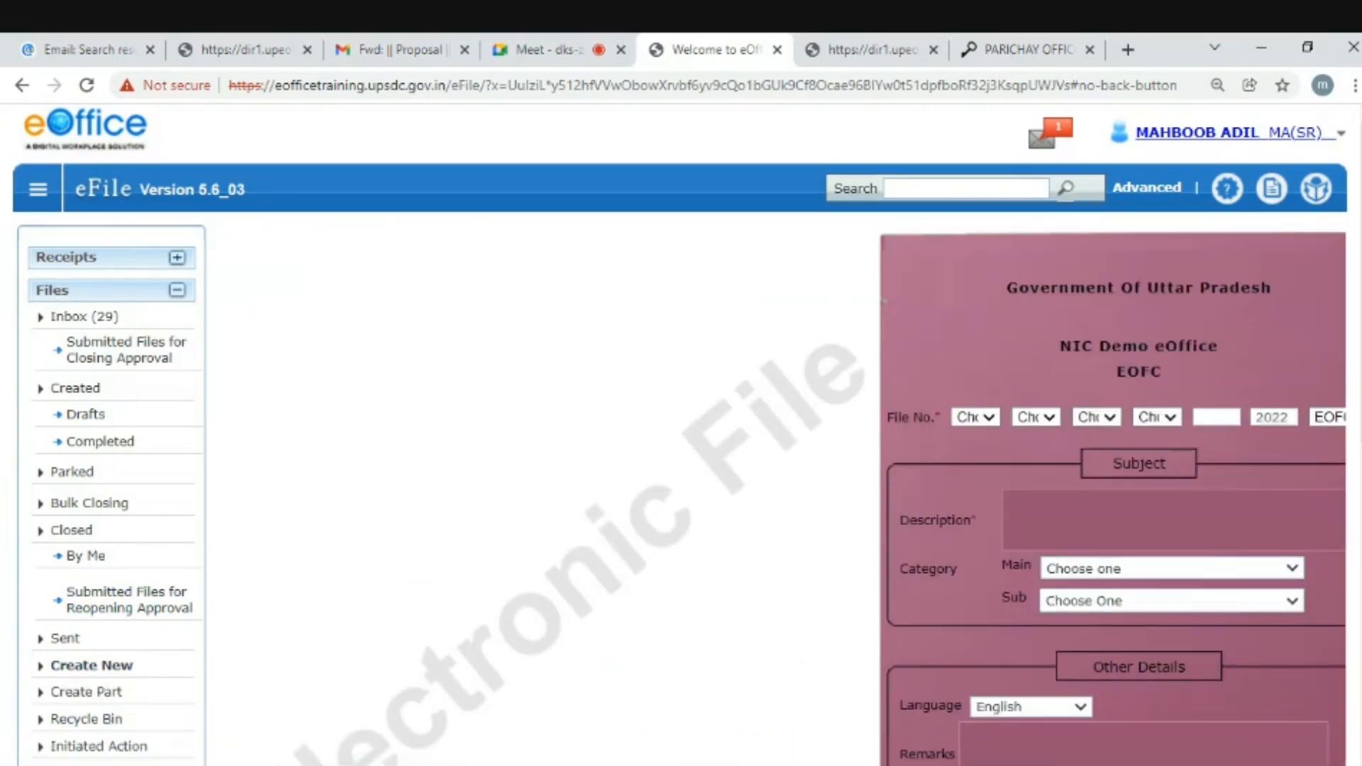
pyautogui.scroll(-2, 95, 670)
pyautogui.scroll(2, 681, 435)
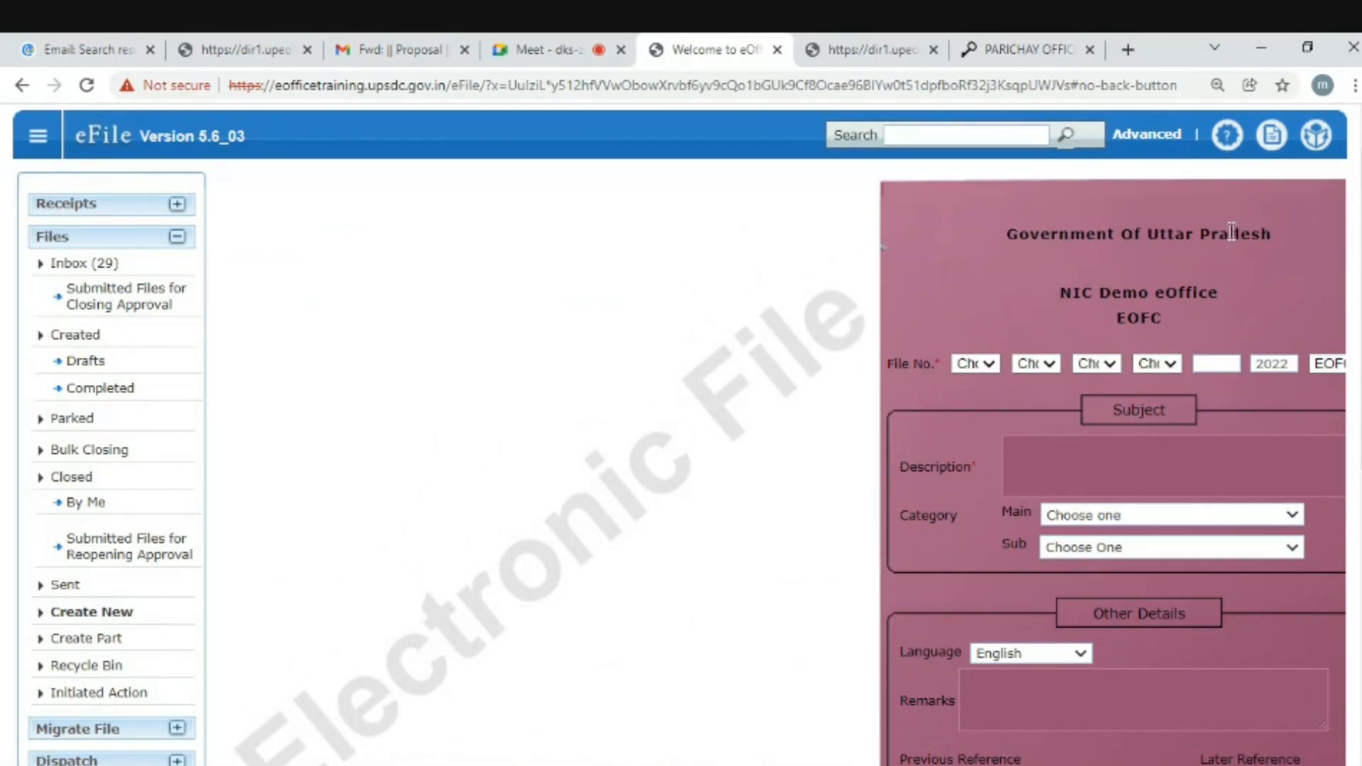
# - Highlight the office name and EOFC code in the form header
pyautogui.moveTo(1049, 292); pyautogui.dragTo(1215, 289)
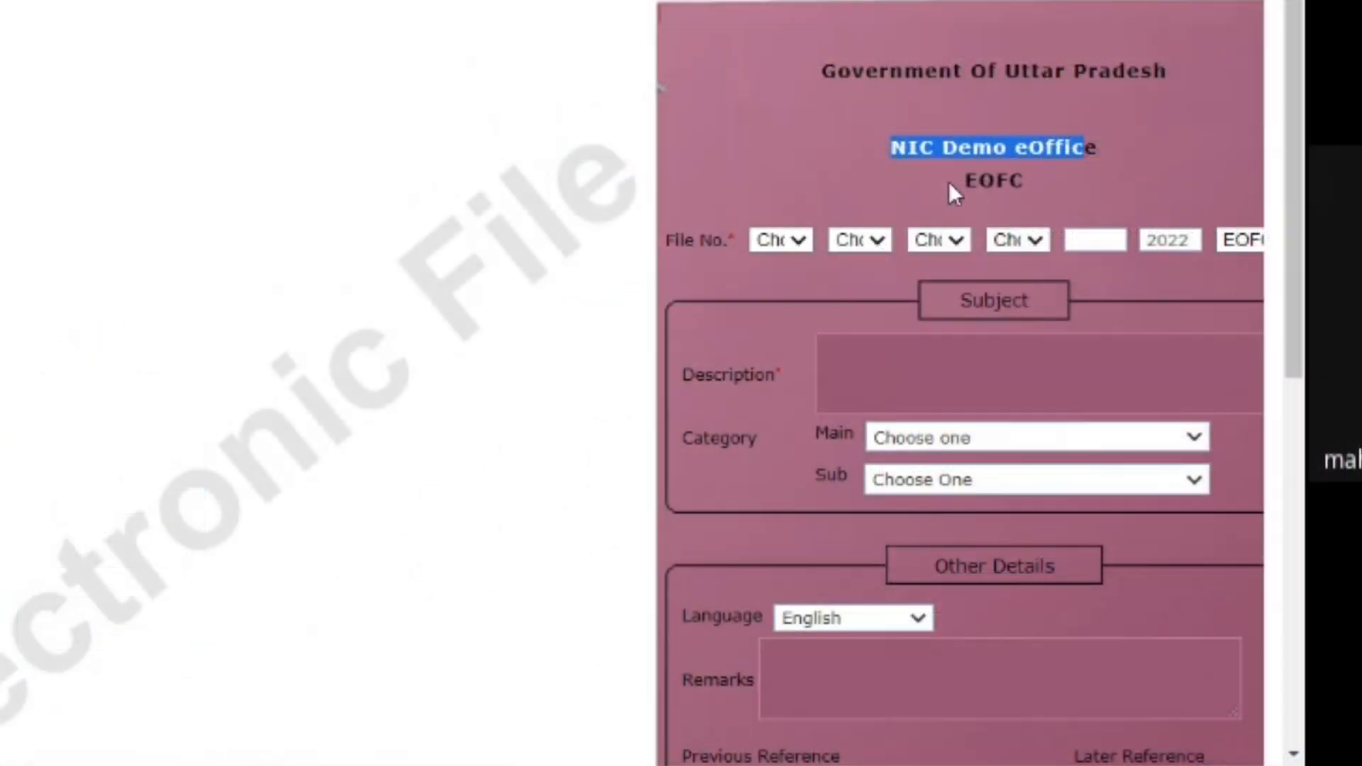
pyautogui.moveTo(964, 181); pyautogui.dragTo(1047, 189)
pyautogui.click(973, 187)
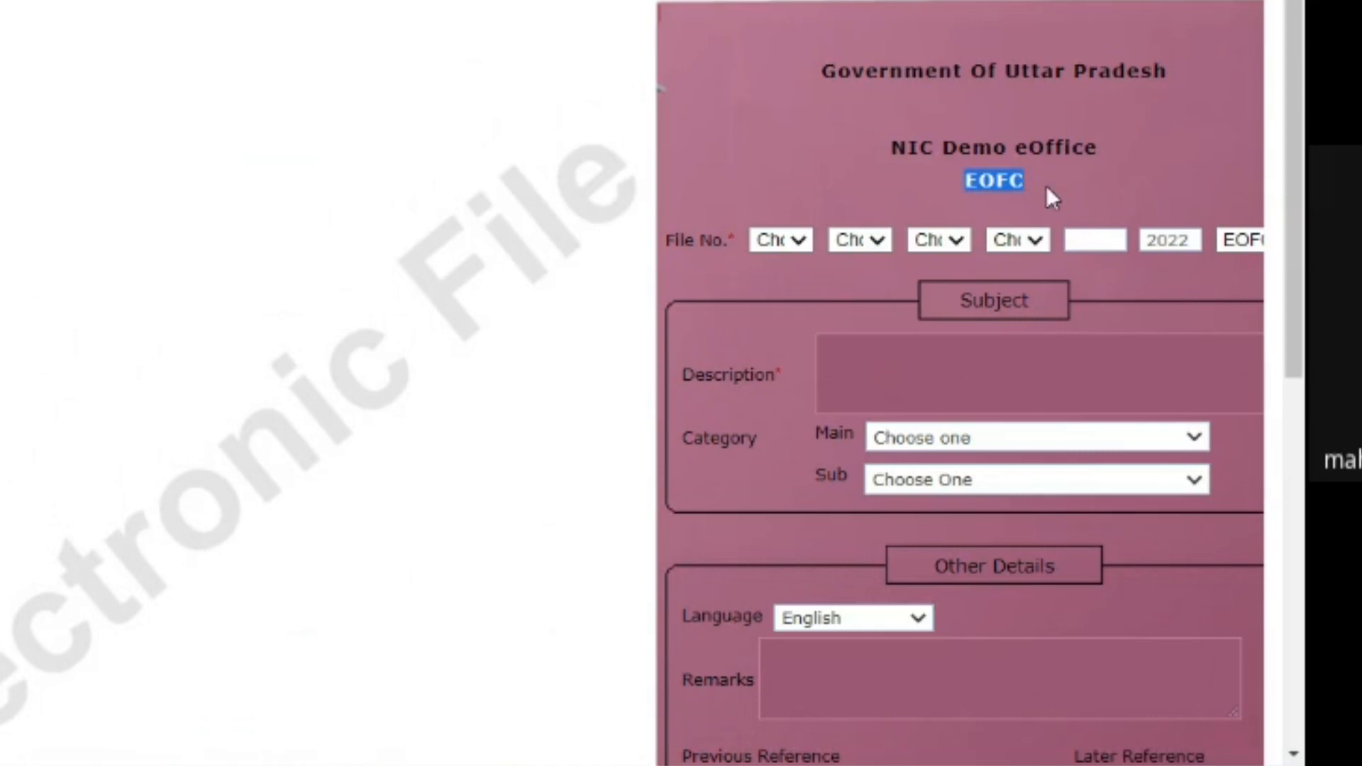
pyautogui.click(959, 175)
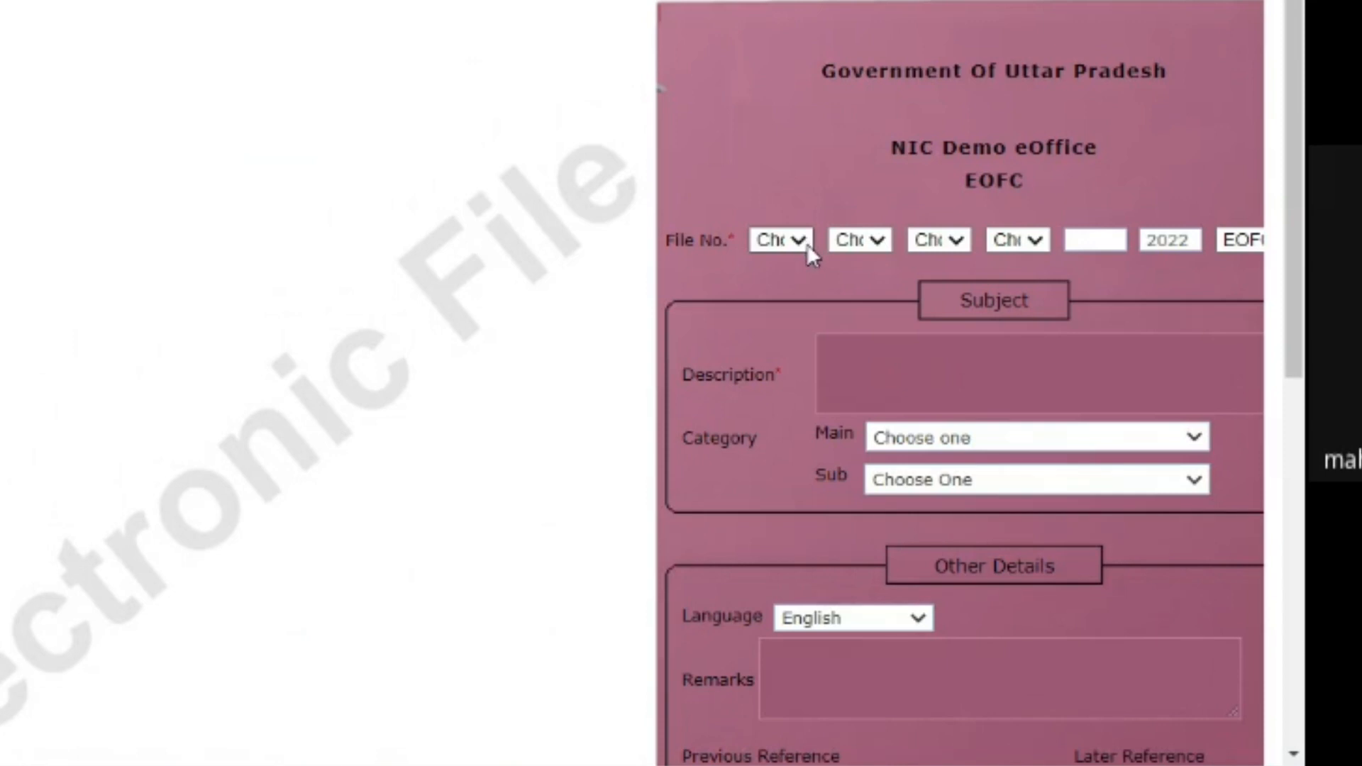
# - Set the file number parts to DB - Demo Basic, DBP - Demo Primary and DBS - Demo Secondary
pyautogui.click(804, 245)
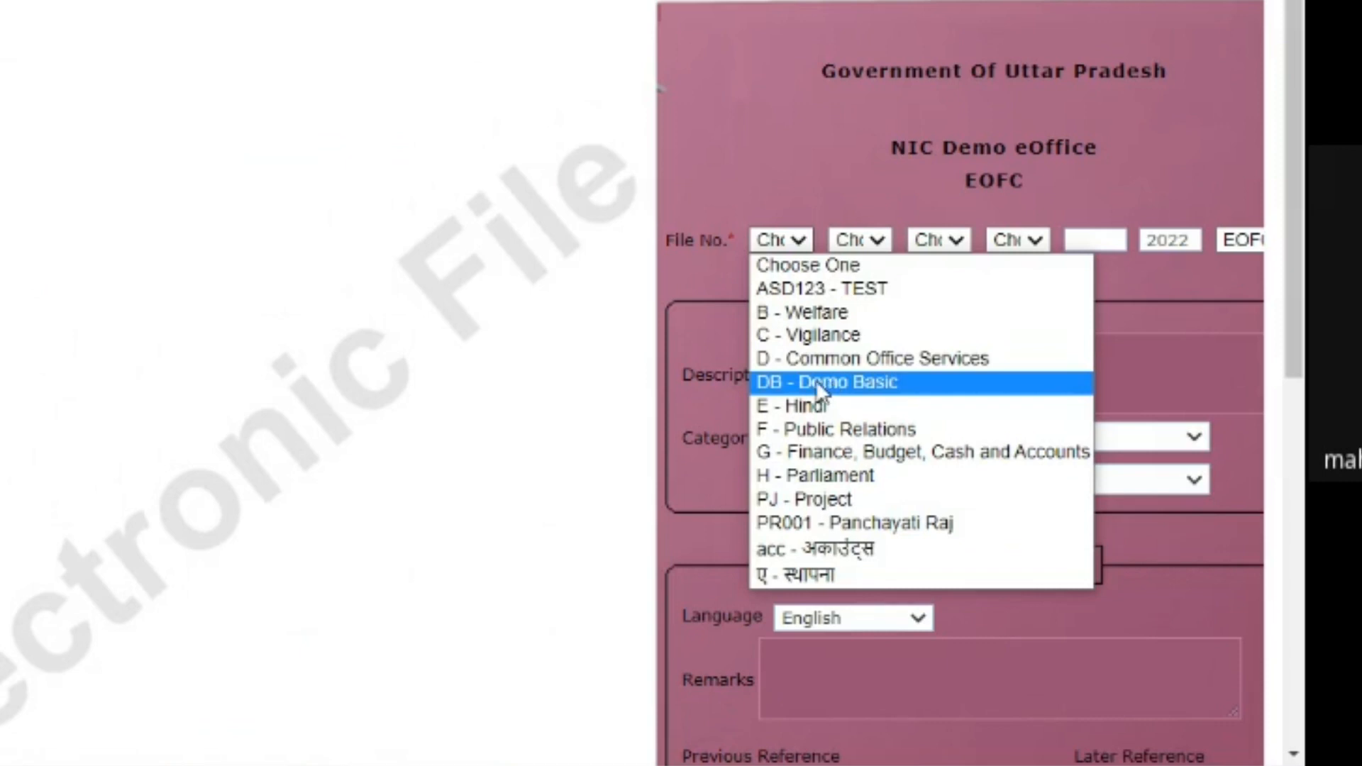
pyautogui.click(866, 384)
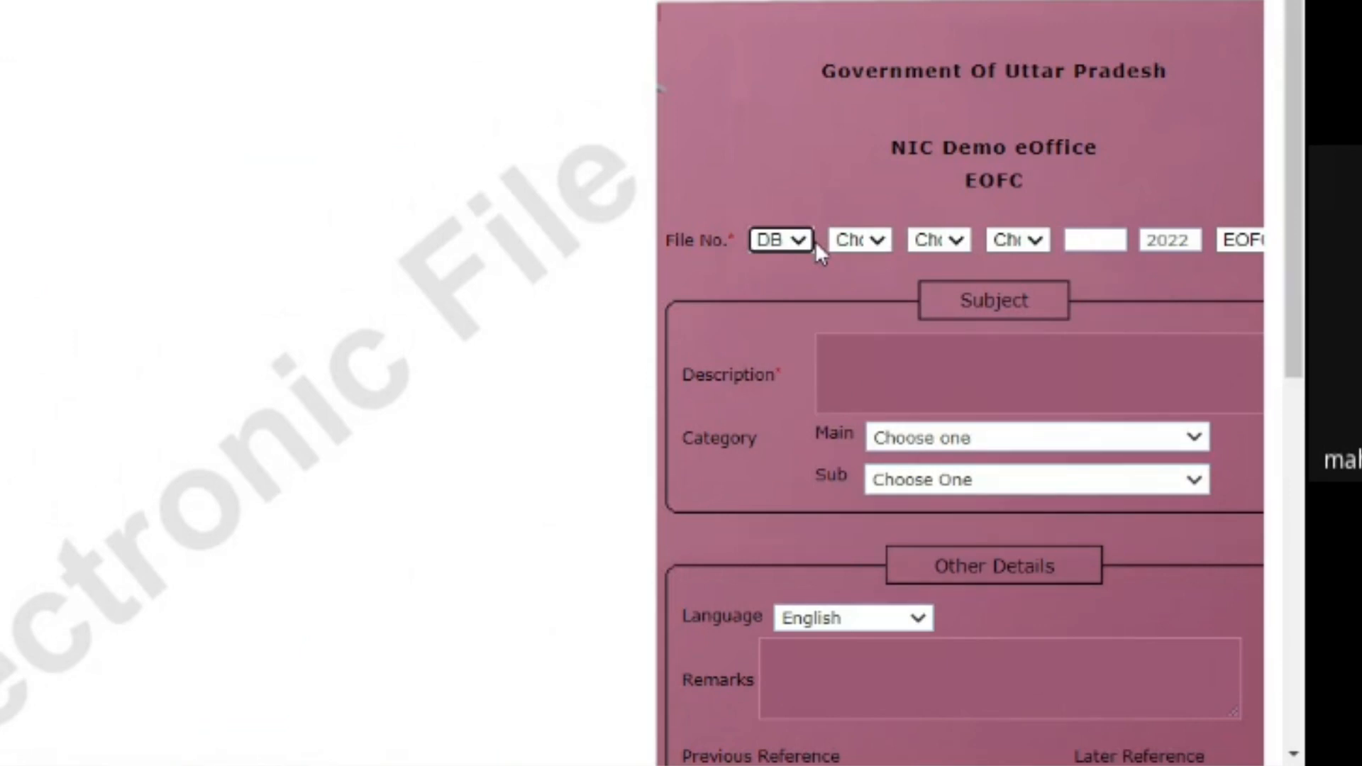
pyautogui.click(879, 238)
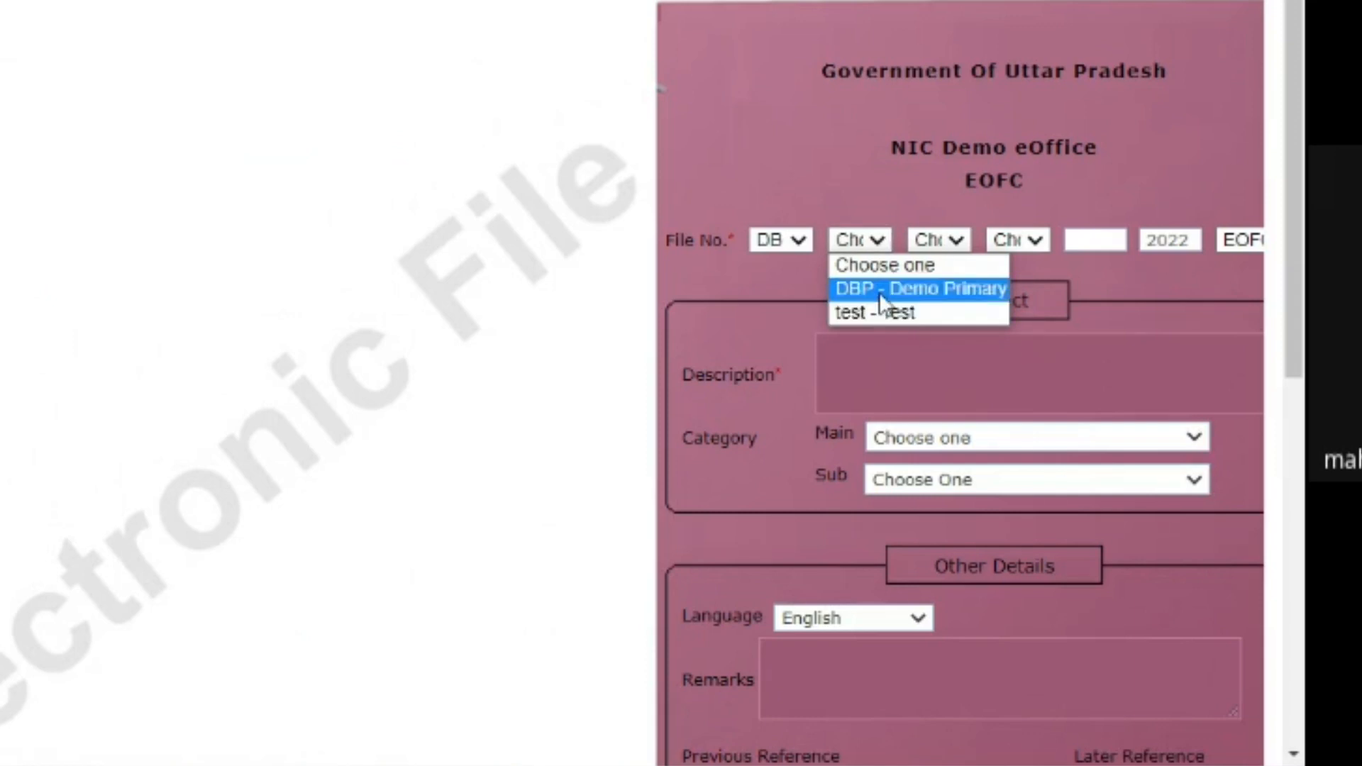
pyautogui.click(879, 290)
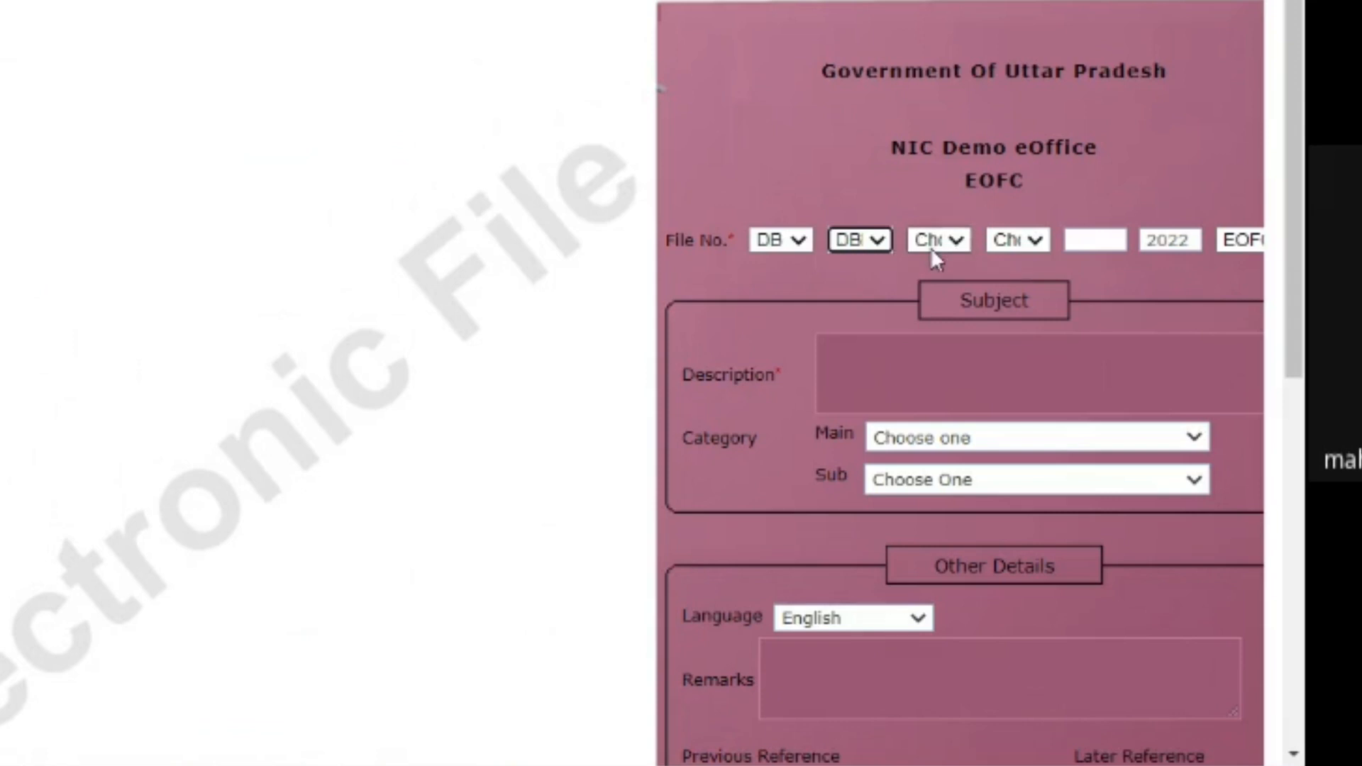
pyautogui.click(954, 245)
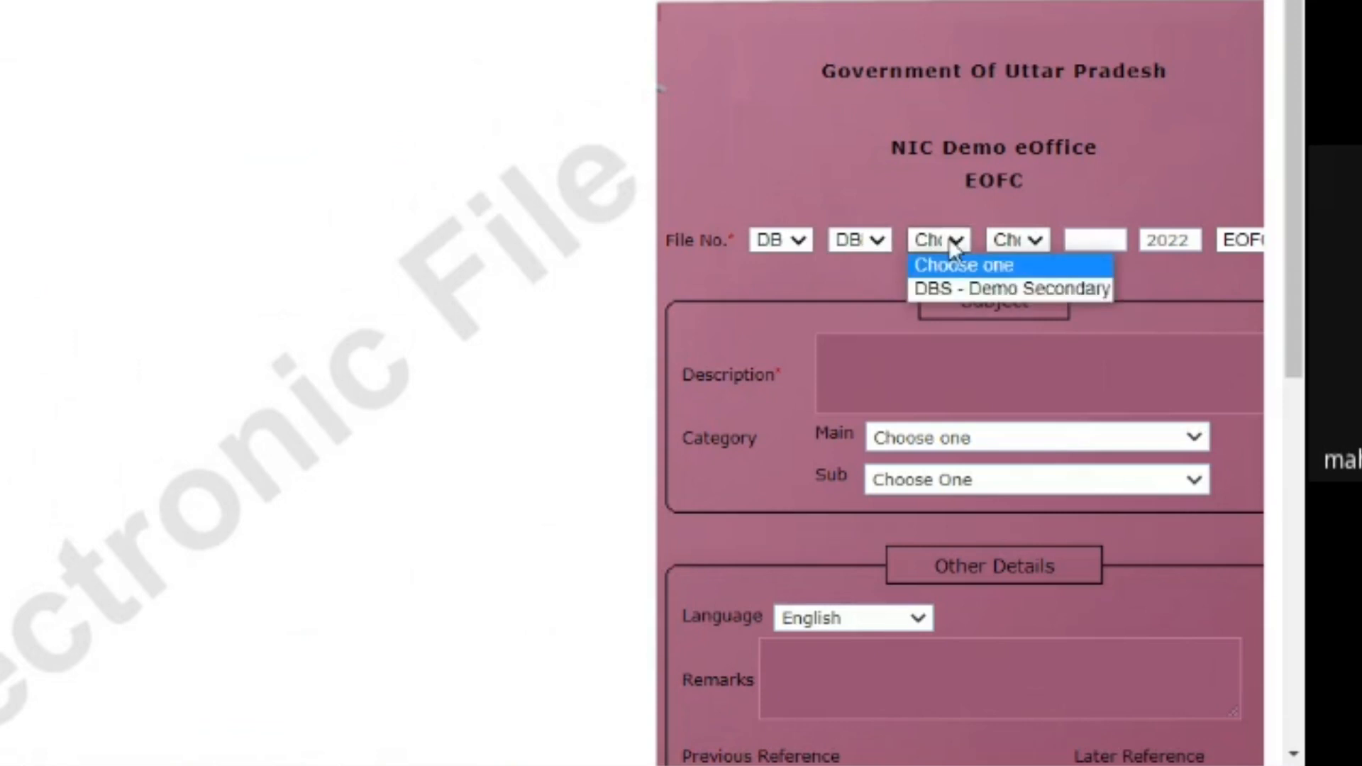
pyautogui.click(952, 291)
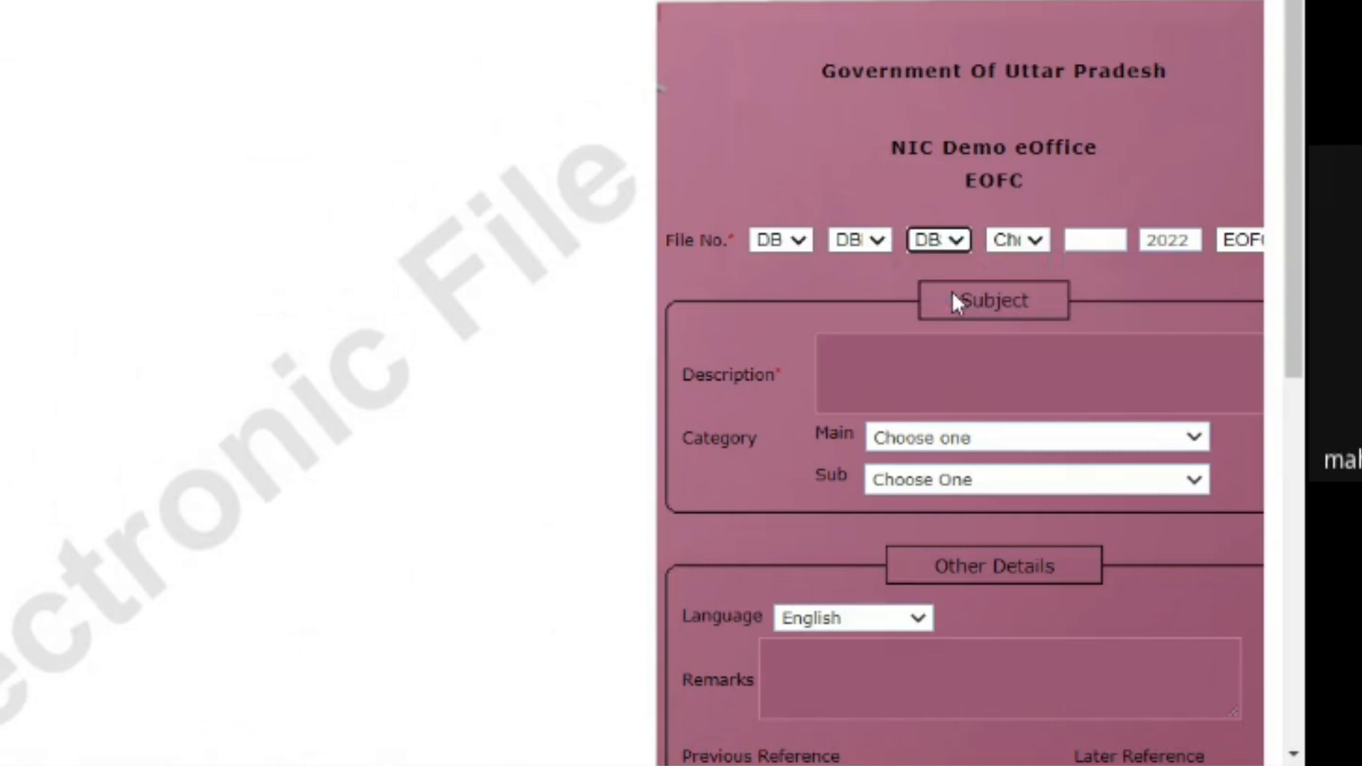
pyautogui.click(1044, 239)
pyautogui.click(1039, 240)
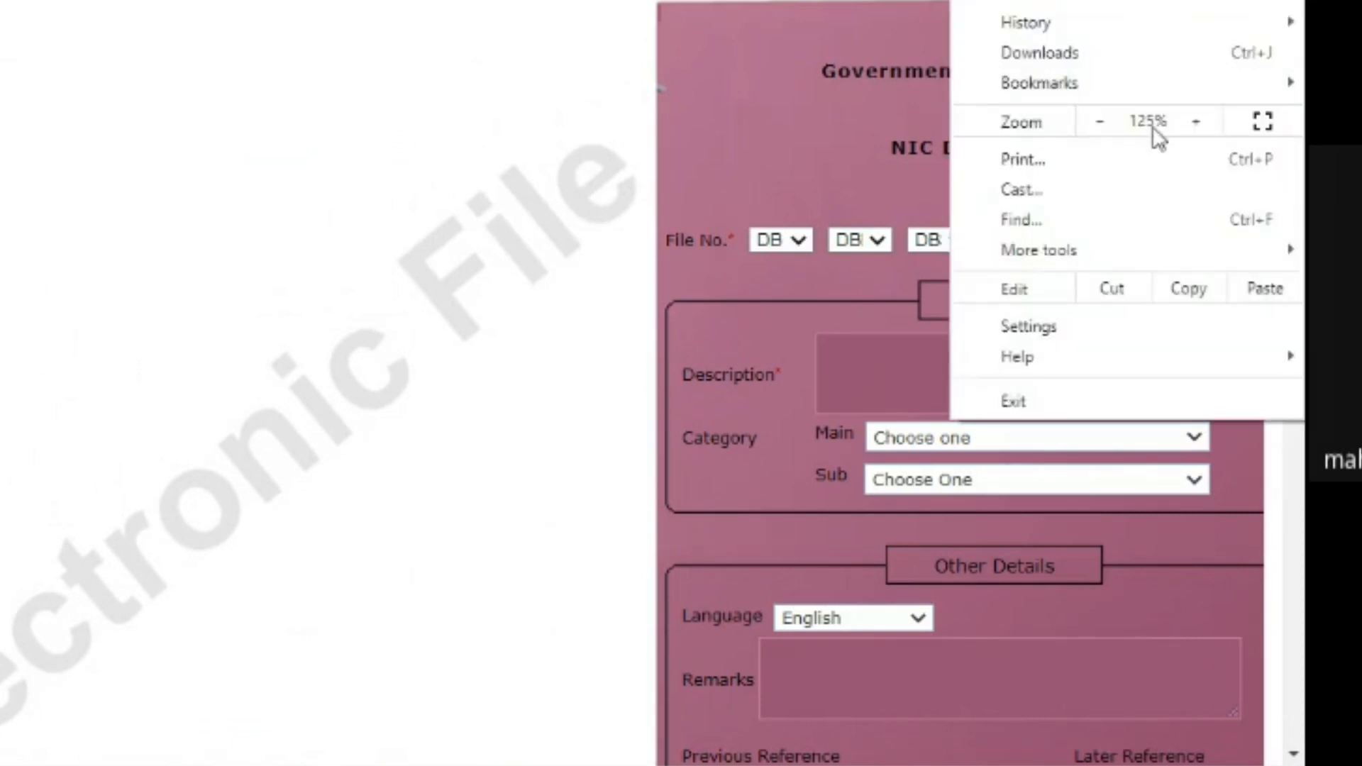
# - Zoom the page out to 110% and place the cursor in the Description box
pyautogui.click(1099, 122)
pyautogui.click(787, 114)
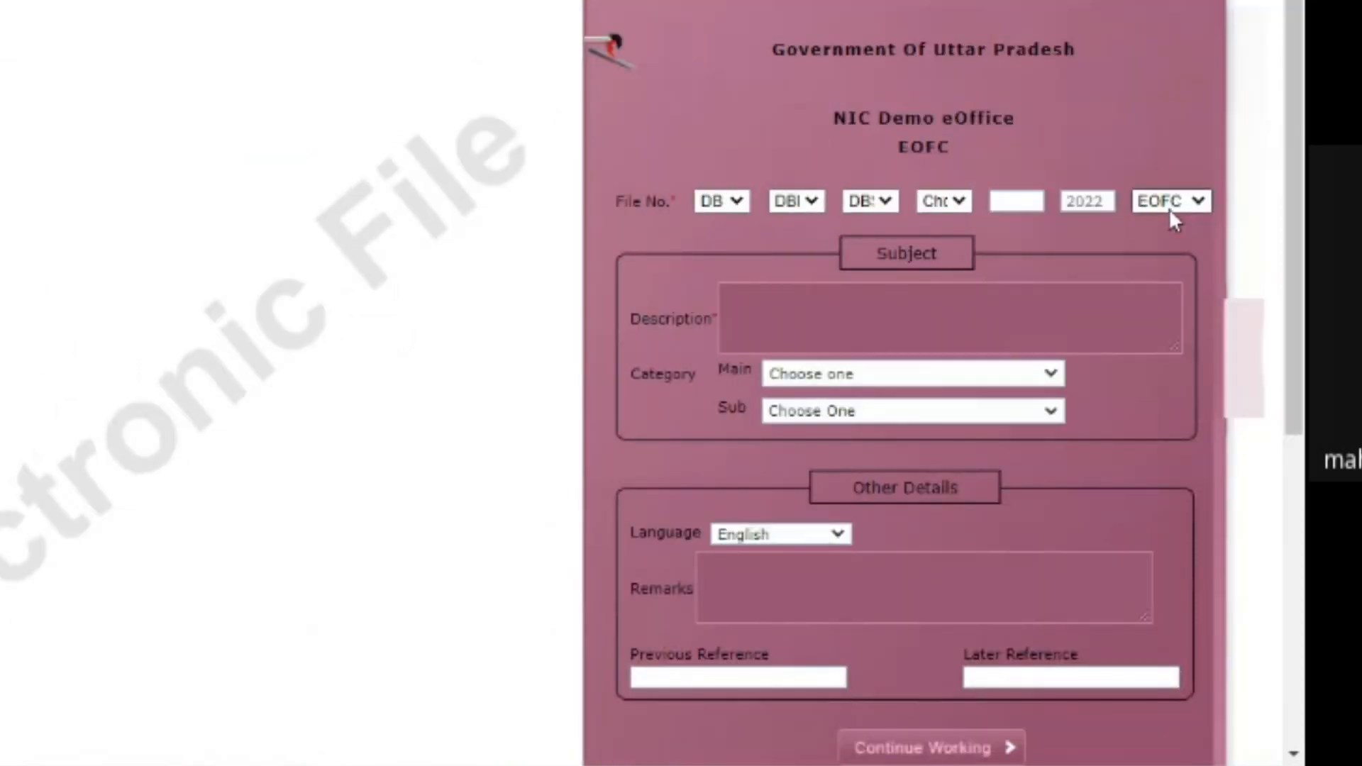
pyautogui.click(1197, 201)
pyautogui.click(1198, 204)
pyautogui.click(763, 318)
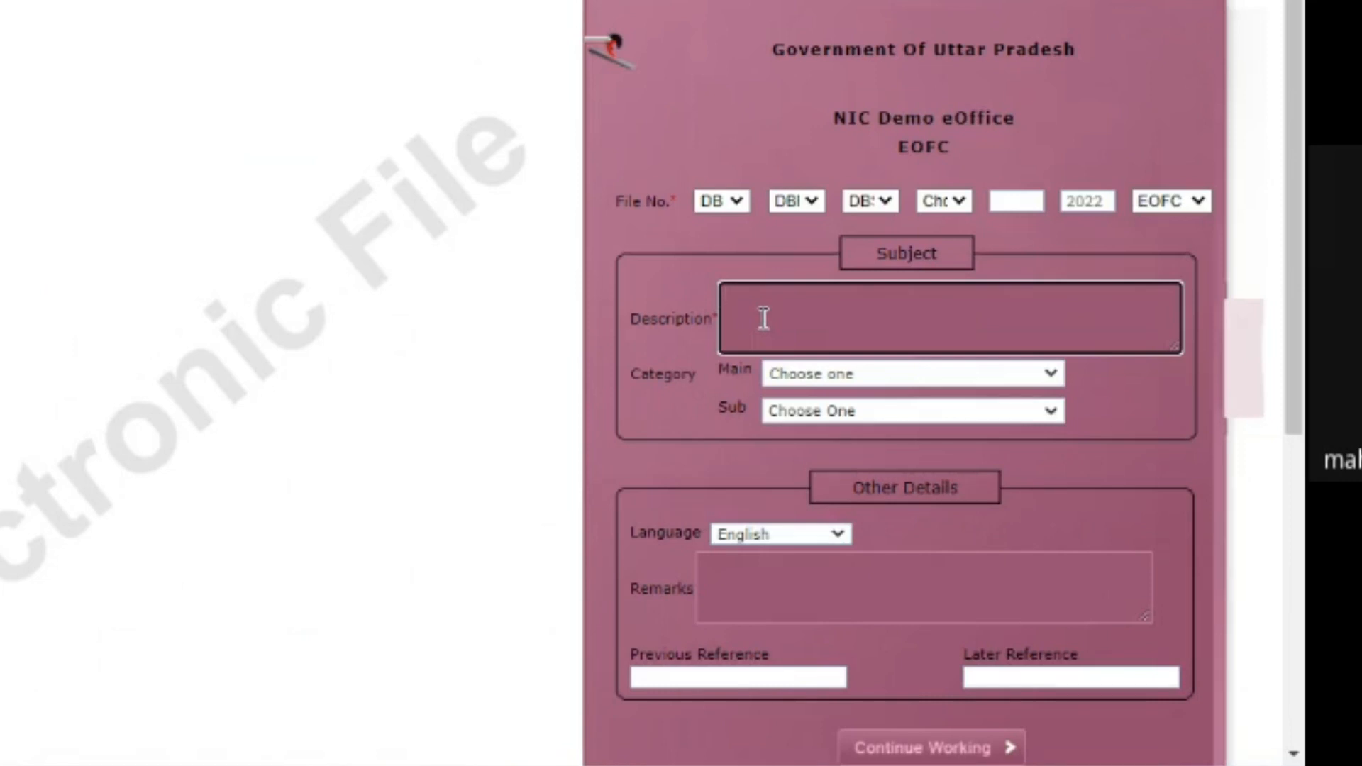
# - Enter 'Anatomy' as the file description, correcting the misspelling
pyautogui.moveTo(1303, 363)
pyautogui.mouseDown()
pyautogui.moveTo(1302, 381)
pyautogui.moveTo(1303, 361)
pyautogui.mouseUp()
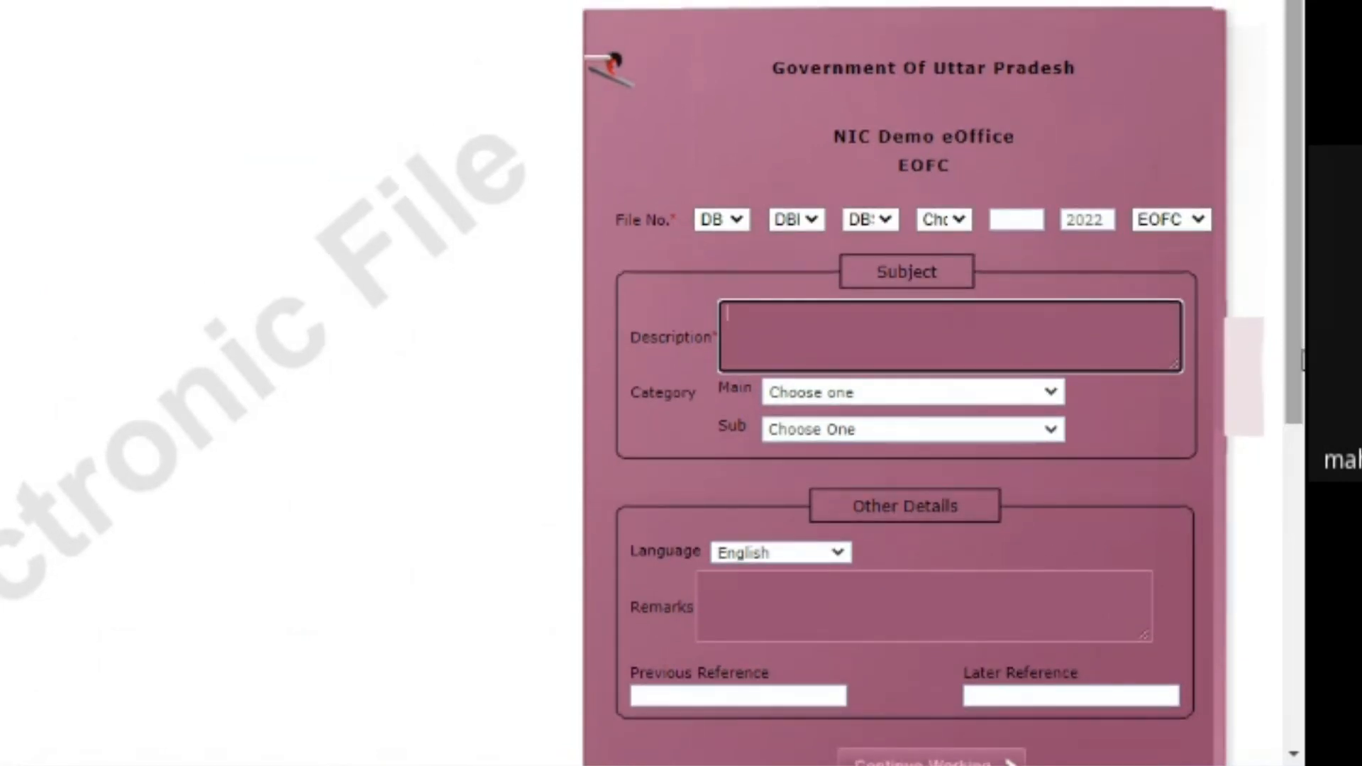
pyautogui.write('Antony')
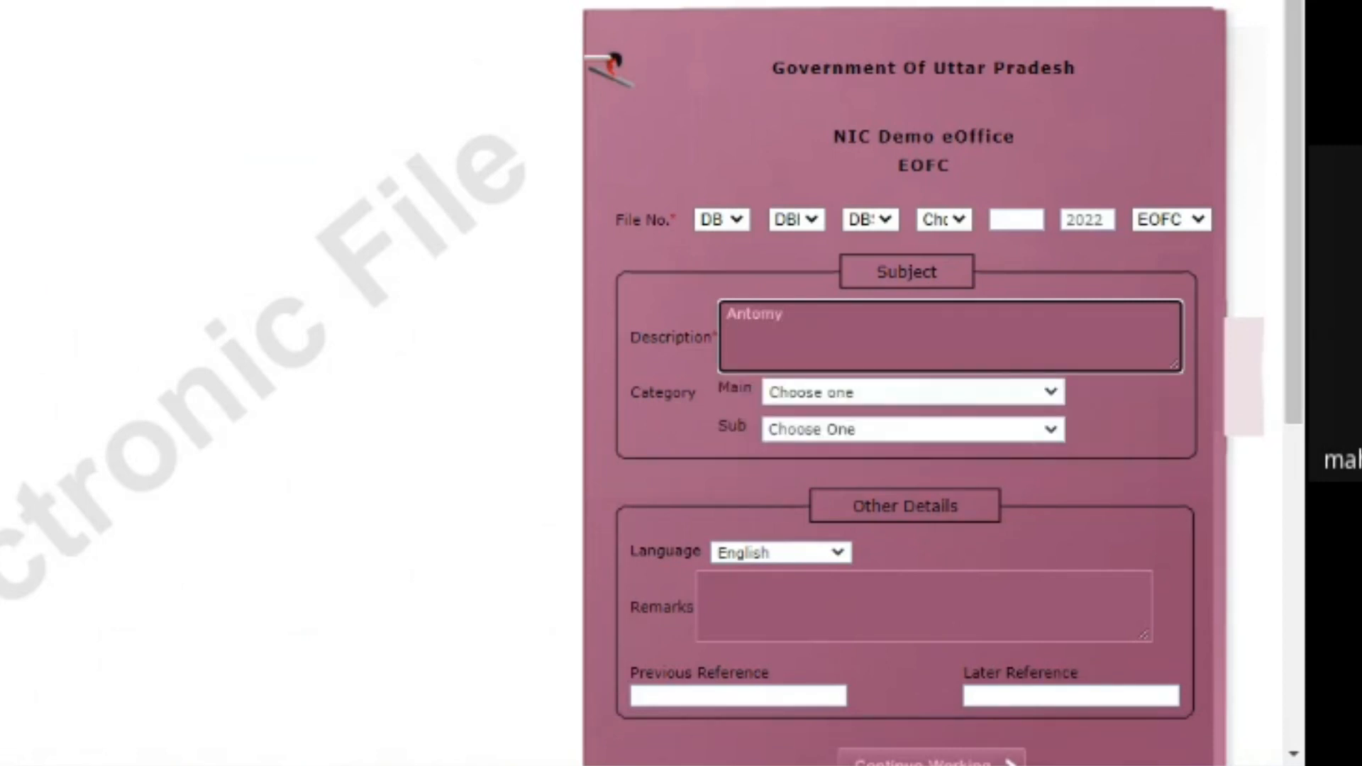
pyautogui.press('Left')
pyautogui.press('Left')
pyautogui.press('Left')
pyautogui.press('Left')
pyautogui.write('a')
pyautogui.press('Right')
pyautogui.press('Right')
pyautogui.press('Right')
pyautogui.press('Right')
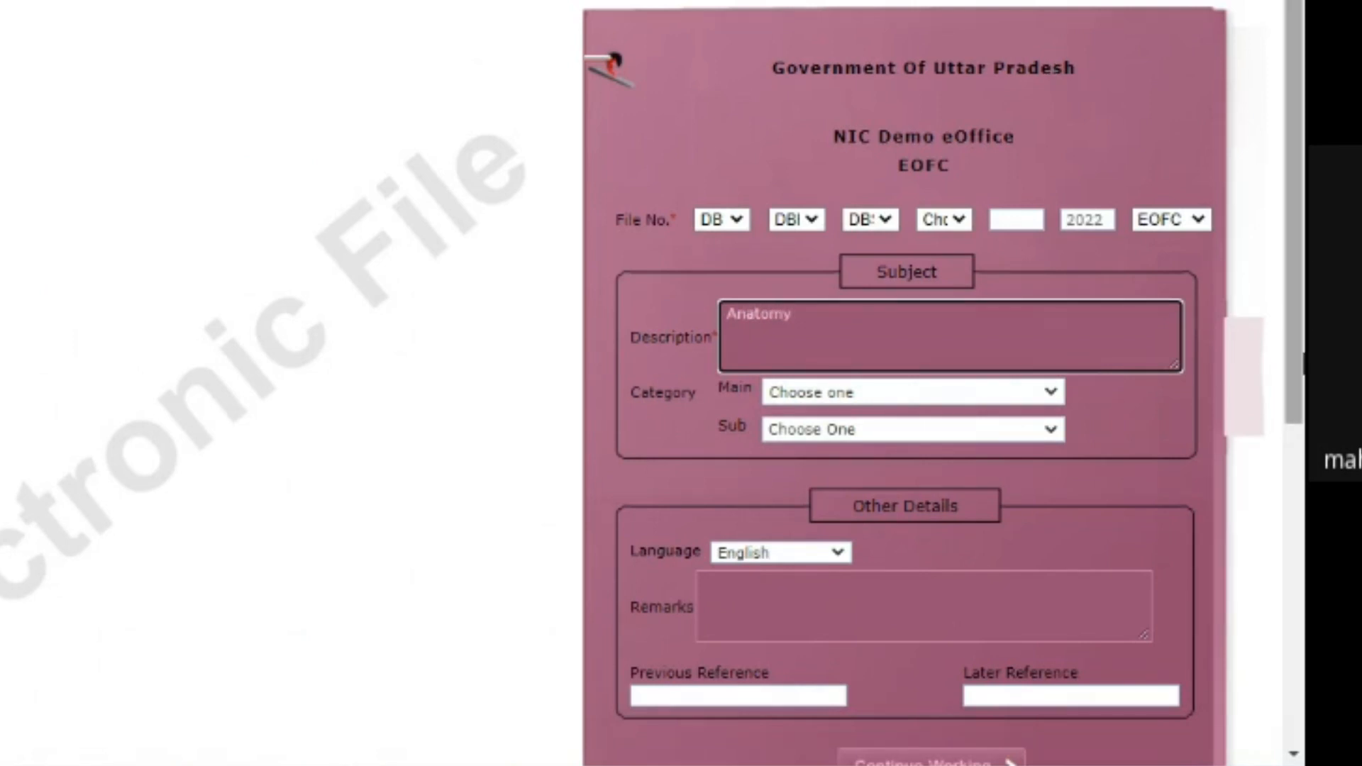
# - Move to Remarks and continue to generate the file number
pyautogui.scroll(-2, 1302, 369)
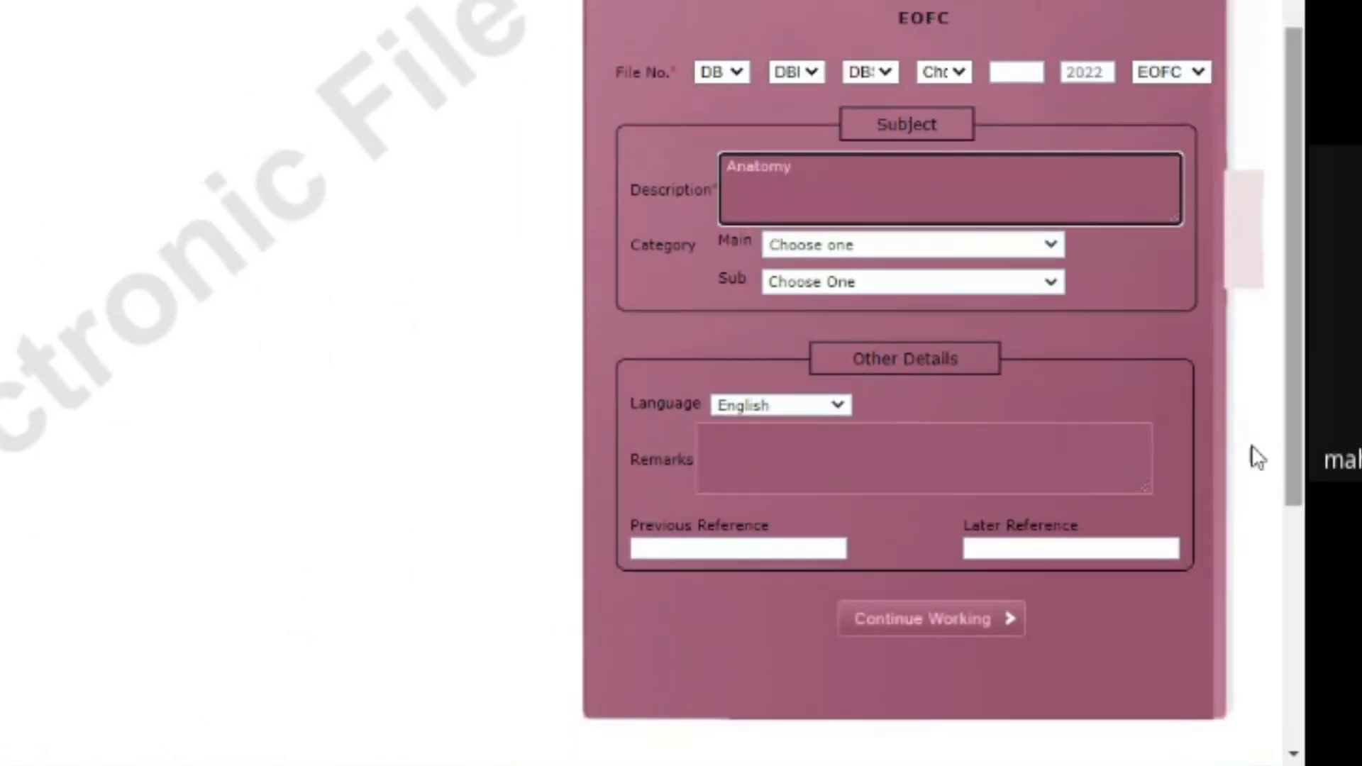
pyautogui.click(742, 457)
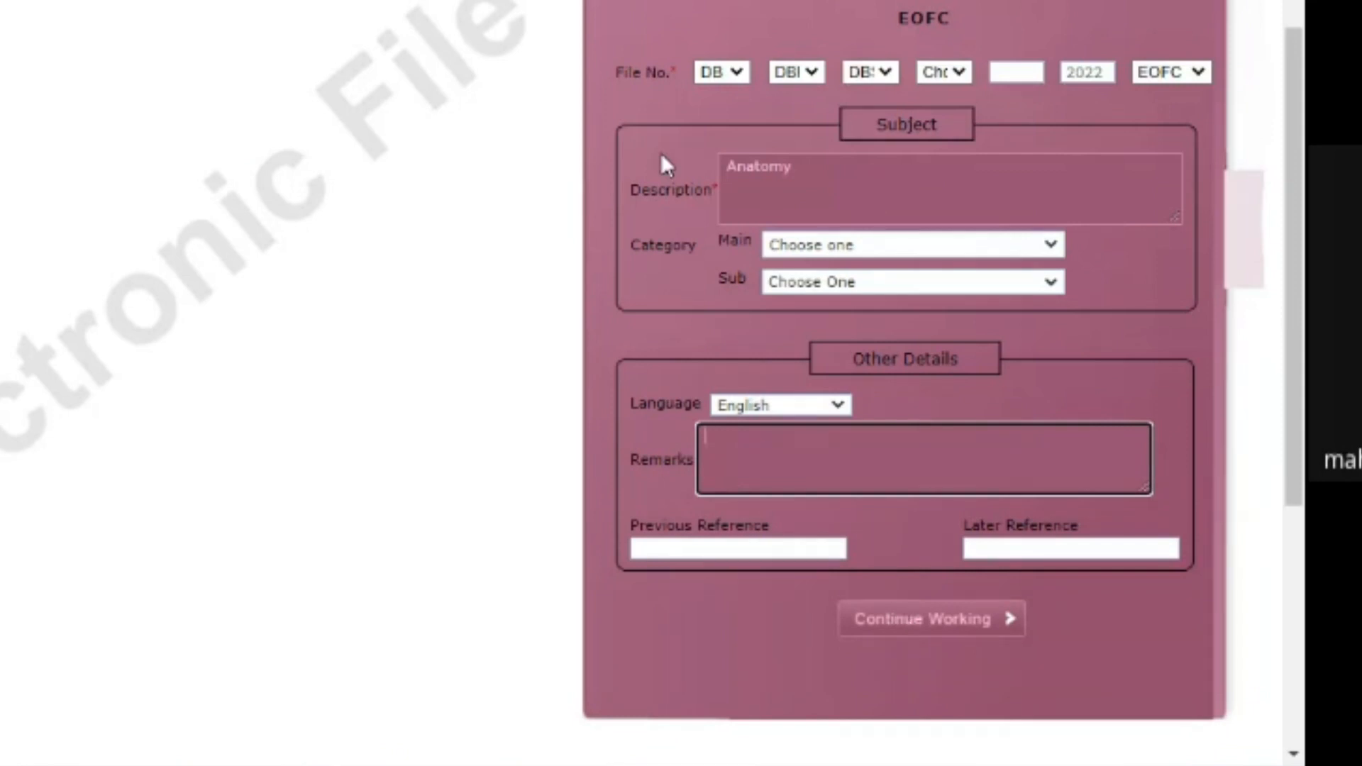
pyautogui.click(952, 624)
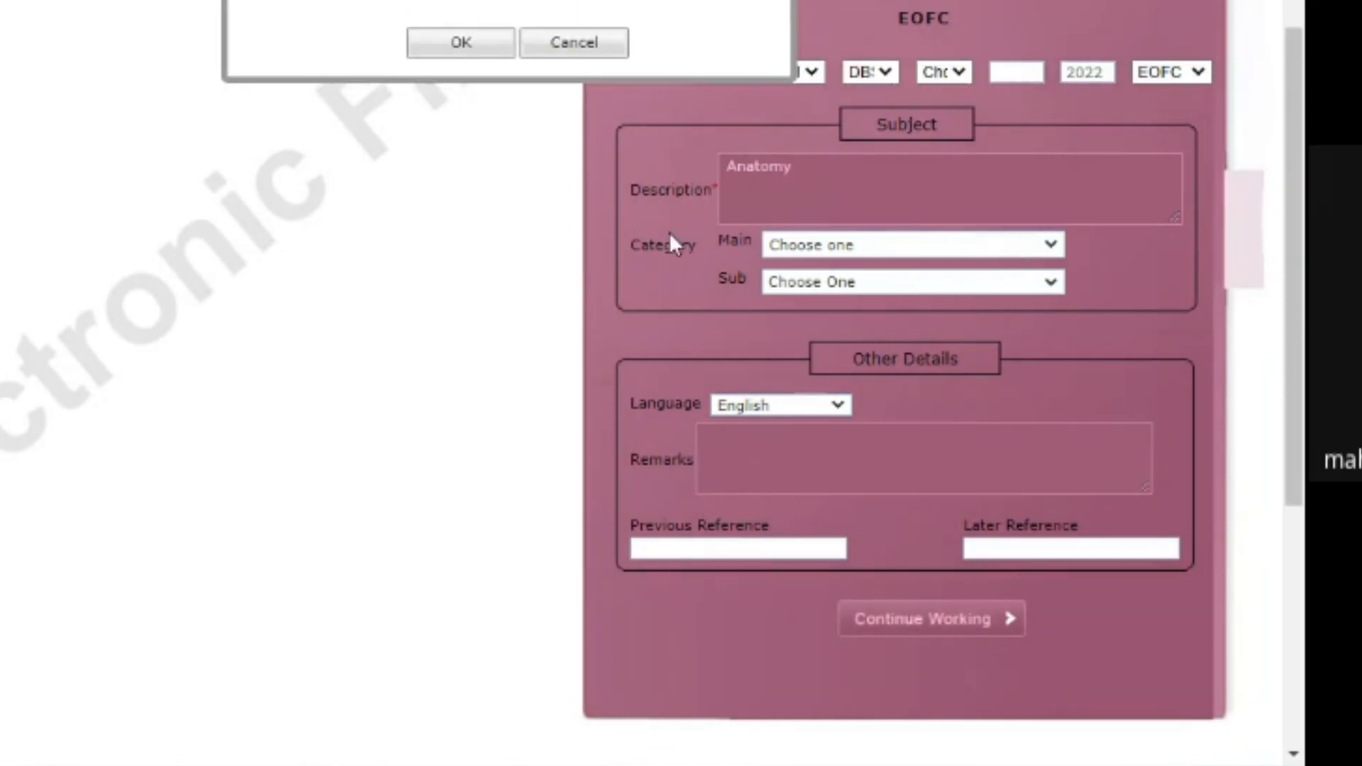
pyautogui.scroll(3, 317, 161)
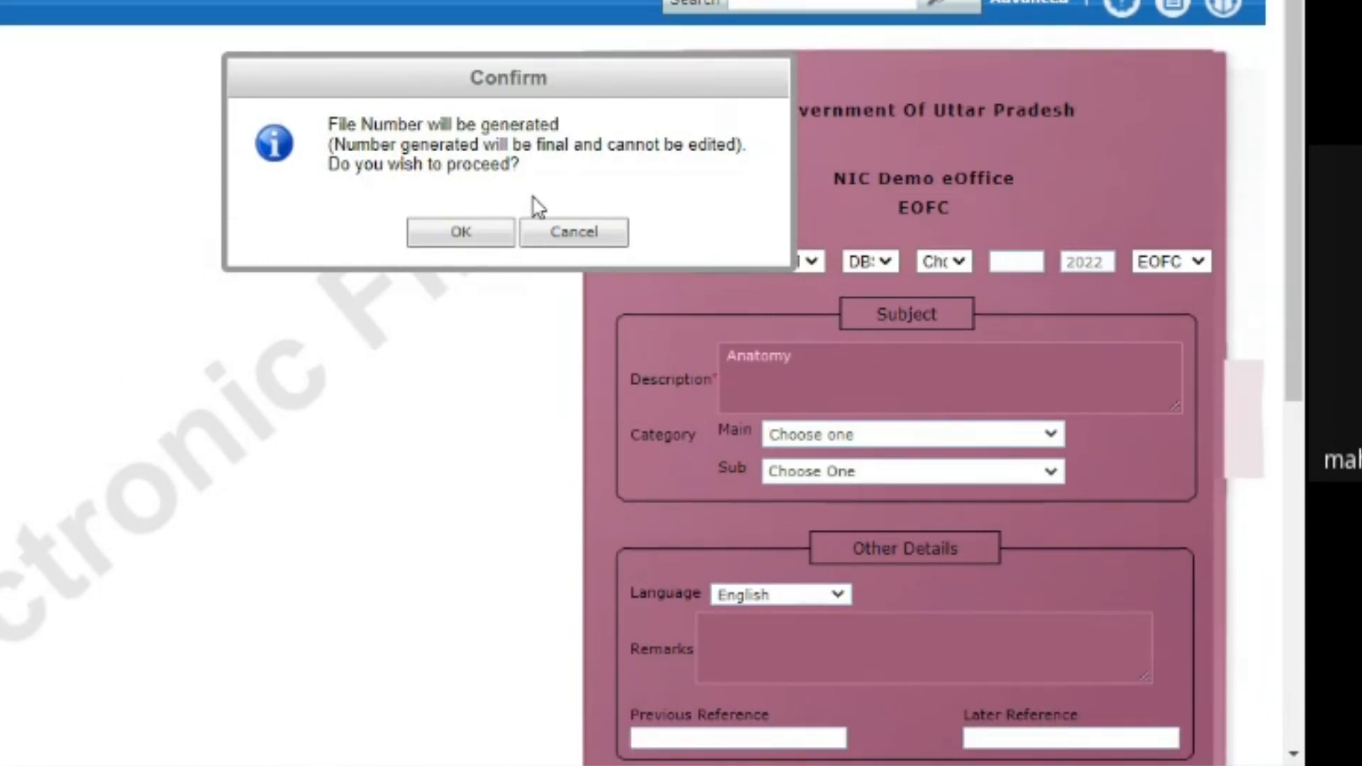
# - Confirm generating file number DB-DBP0DBS/2/2022-EOFC-NIC Demo eOffice, opening the Anatomy file
pyautogui.click(460, 234)
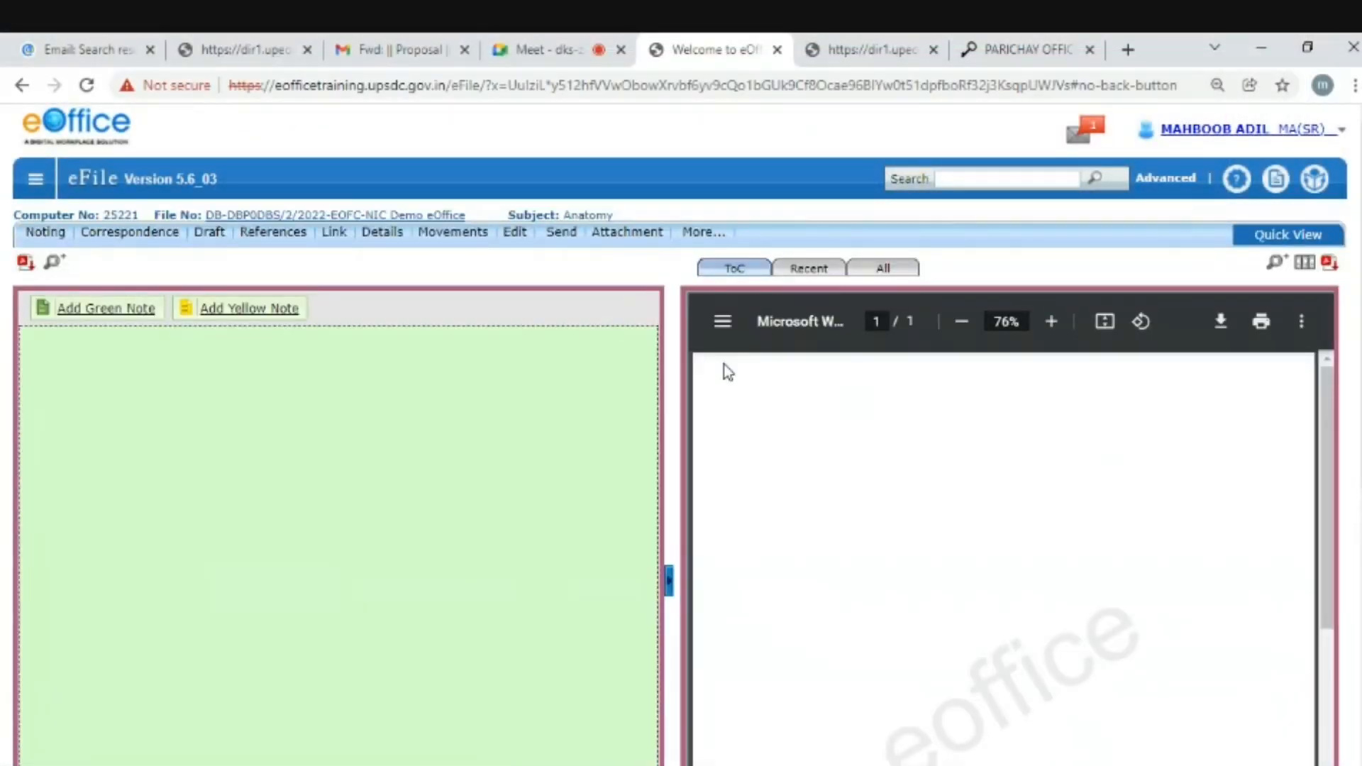
pyautogui.moveTo(1360, 305); pyautogui.dragTo(1361, 343)
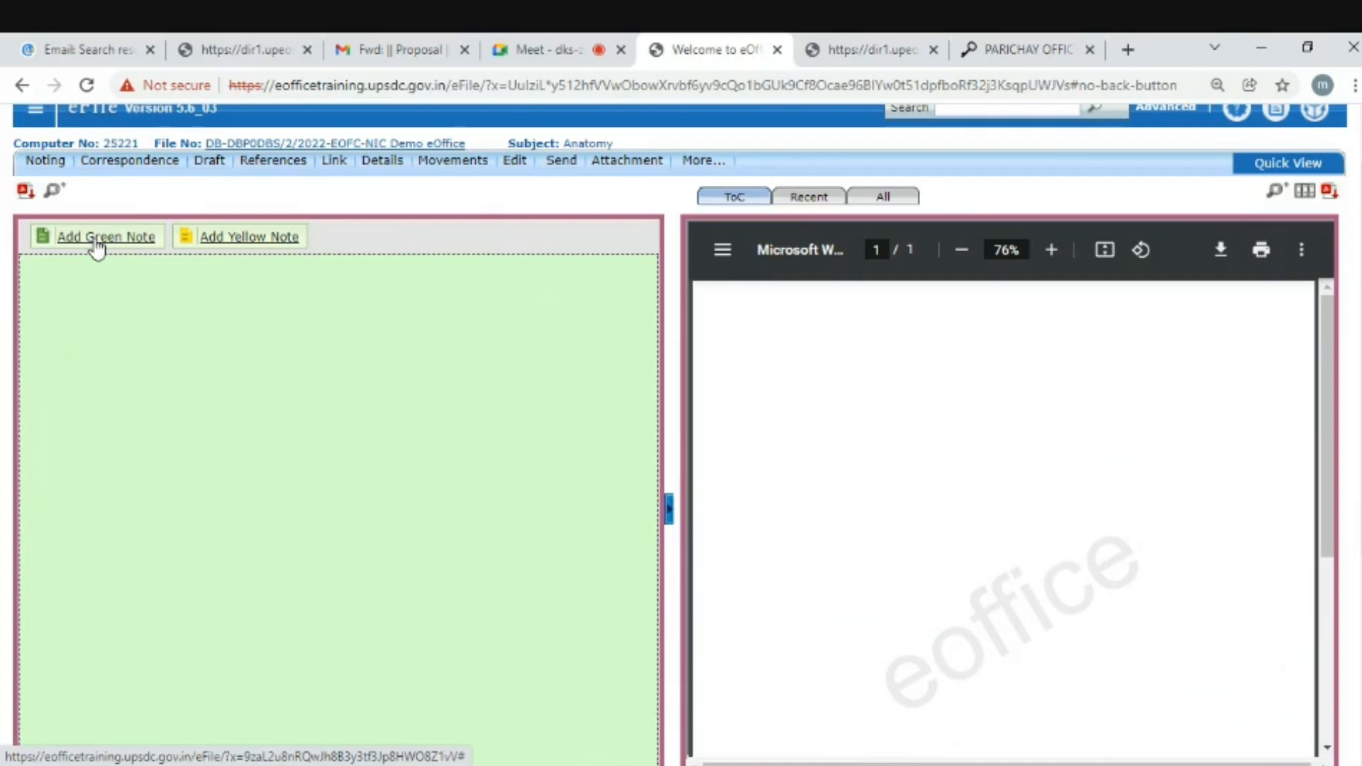
# - Write a trial green note reading 'testing', then discard it for a yellow note
pyautogui.click(93, 239)
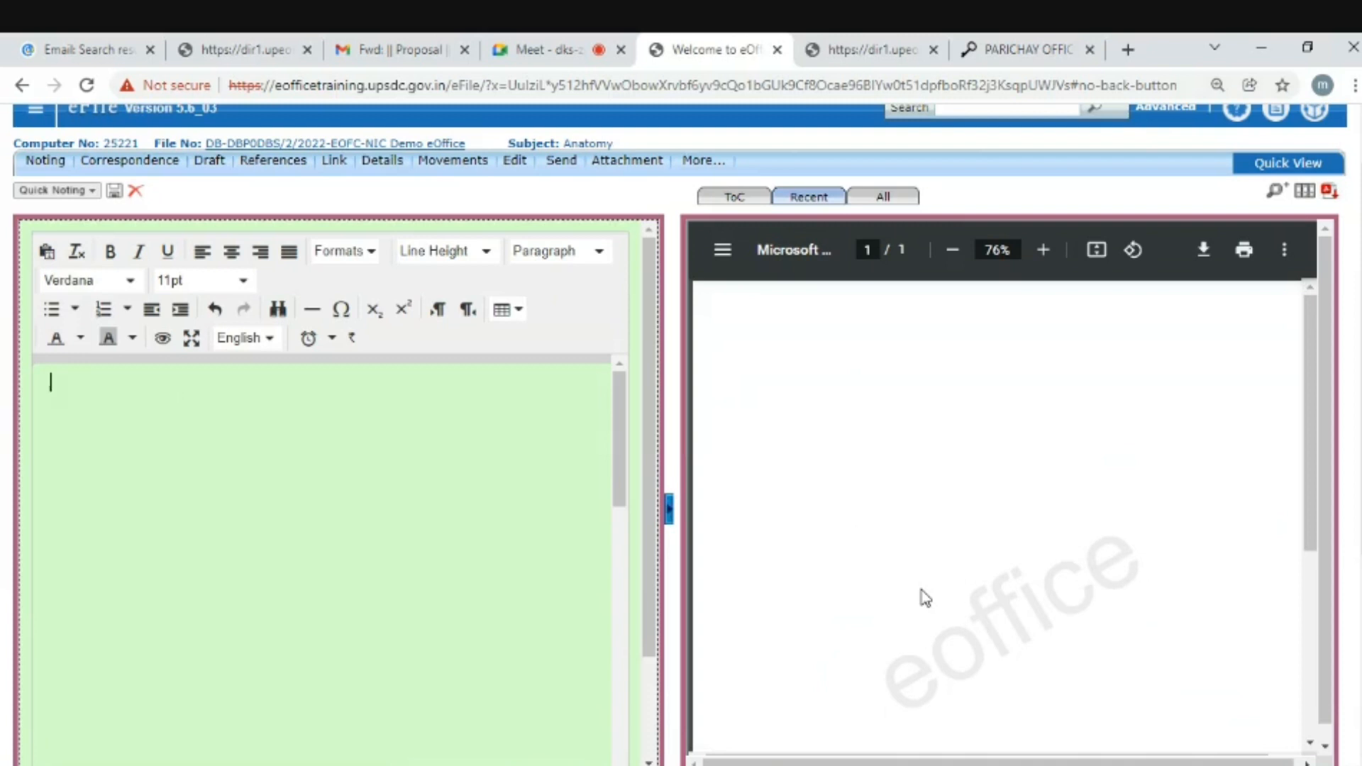
pyautogui.write('testing')
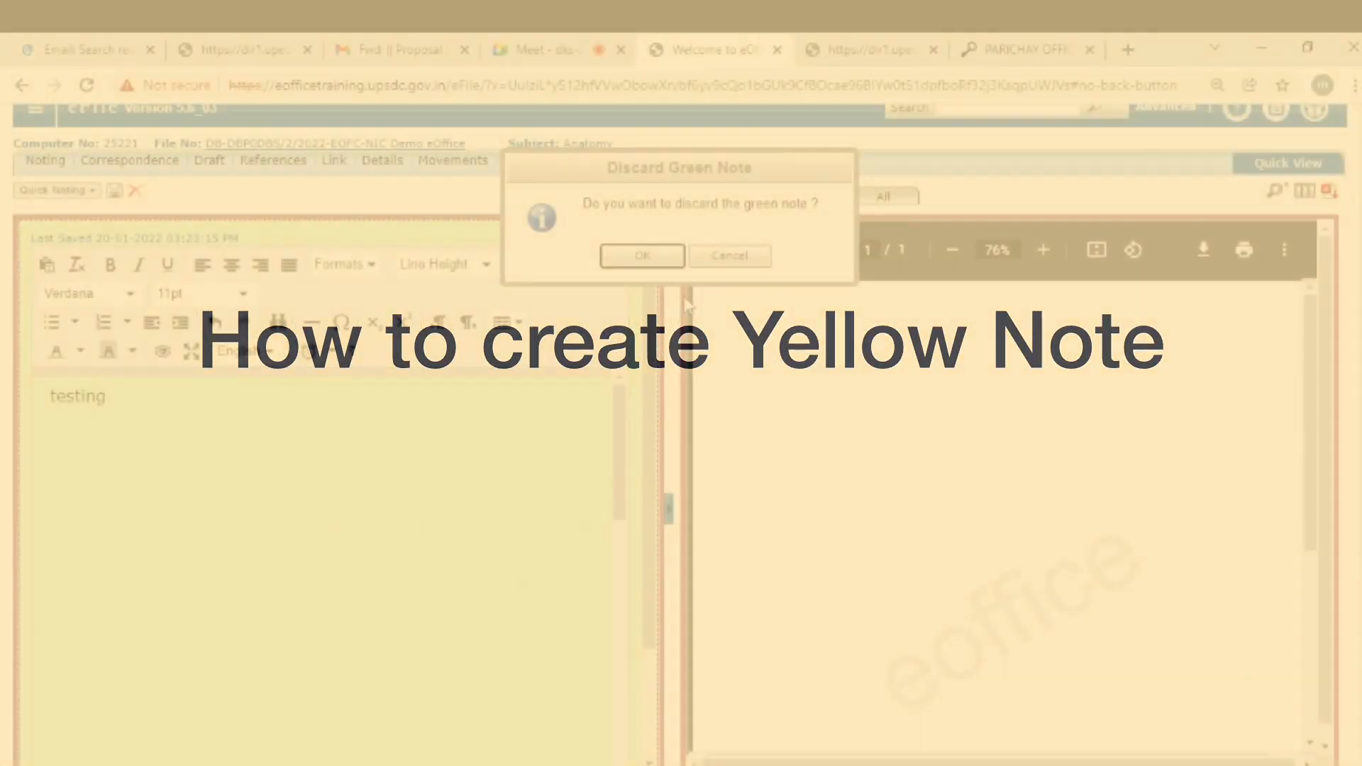
pyautogui.click(646, 252)
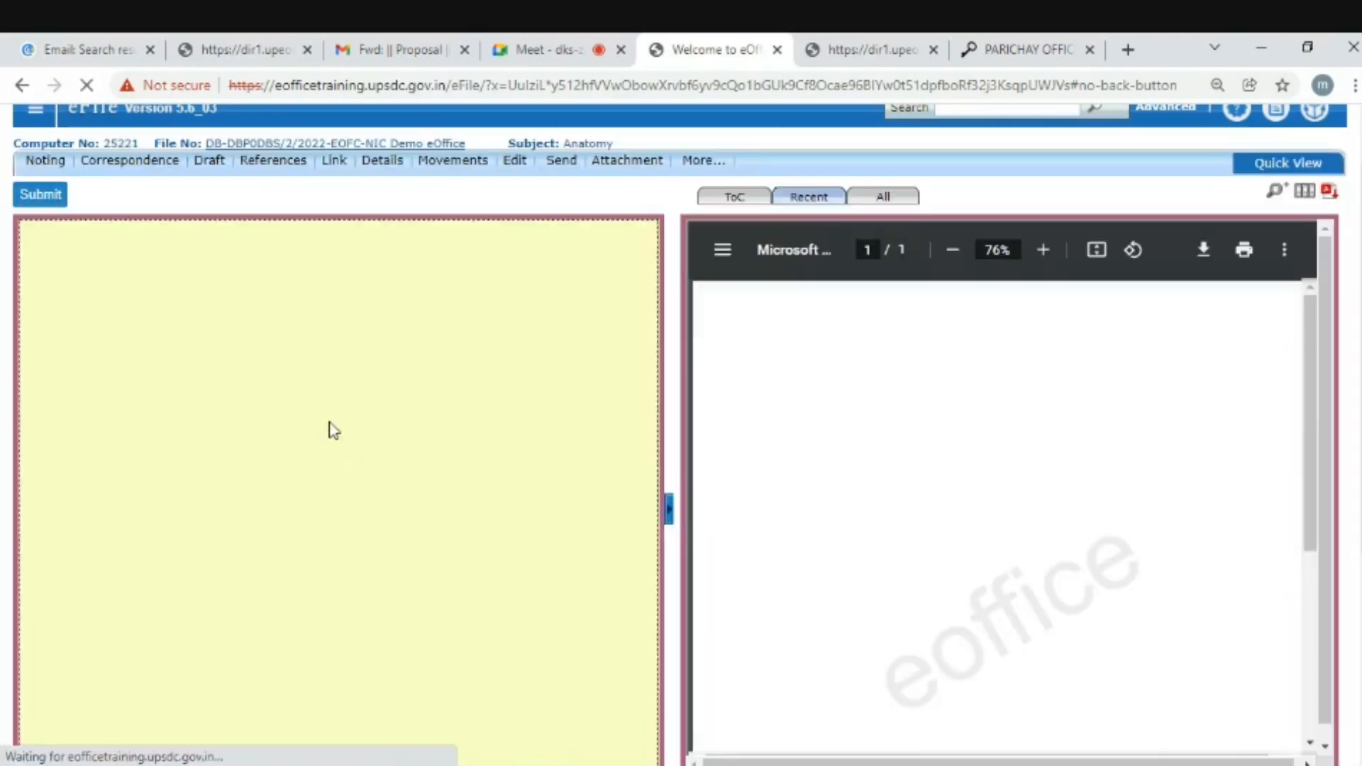
# - Type 'testing of yellow note' into the yellow note editor
pyautogui.write('t')
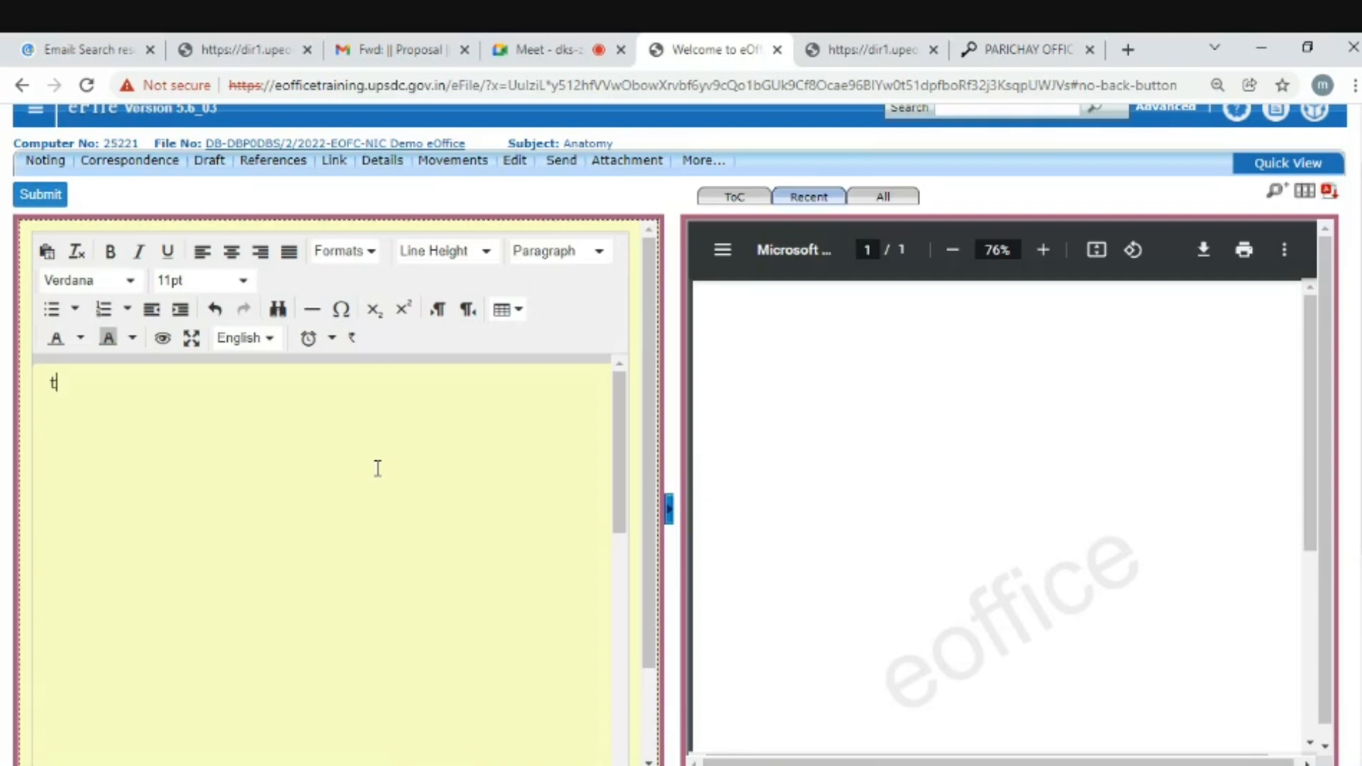
pyautogui.write('esting of ye')
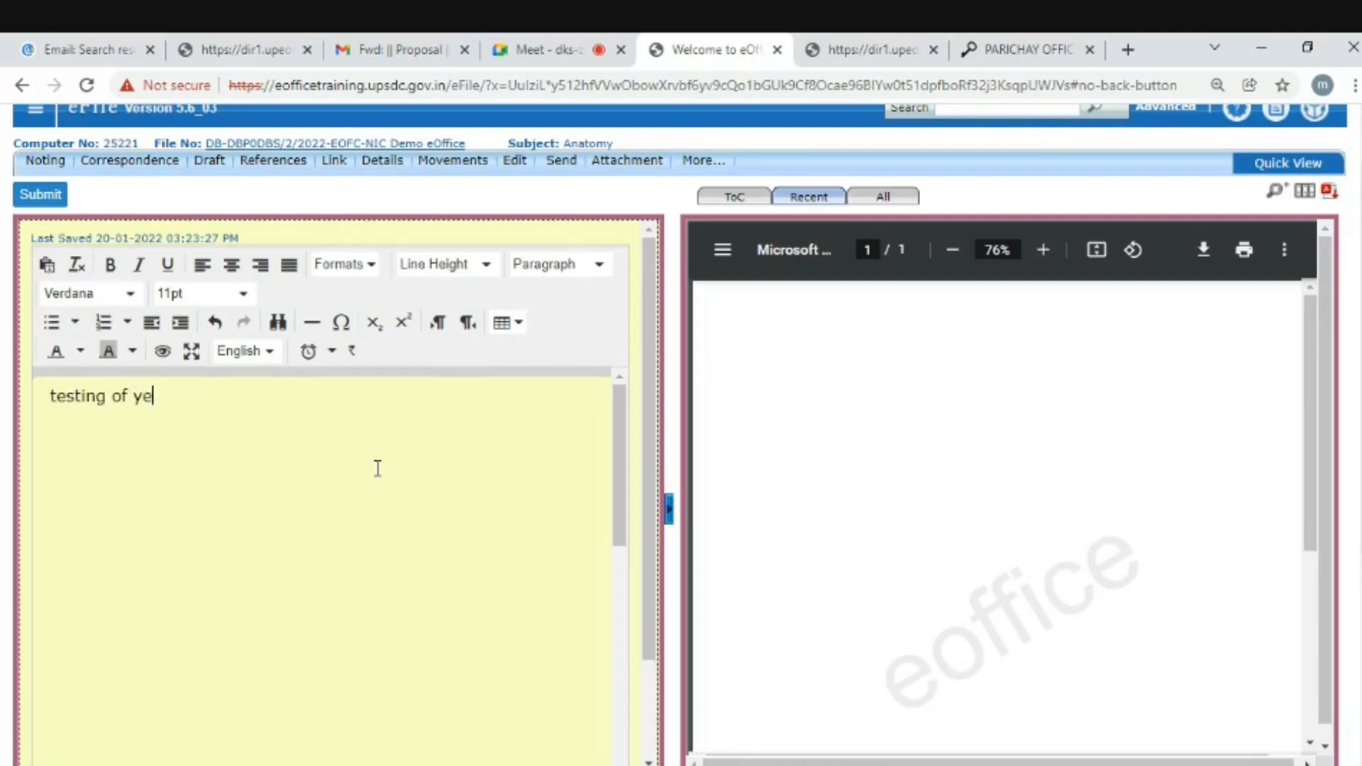
pyautogui.write('llow note')
pyautogui.scroll(1, 680, 434)
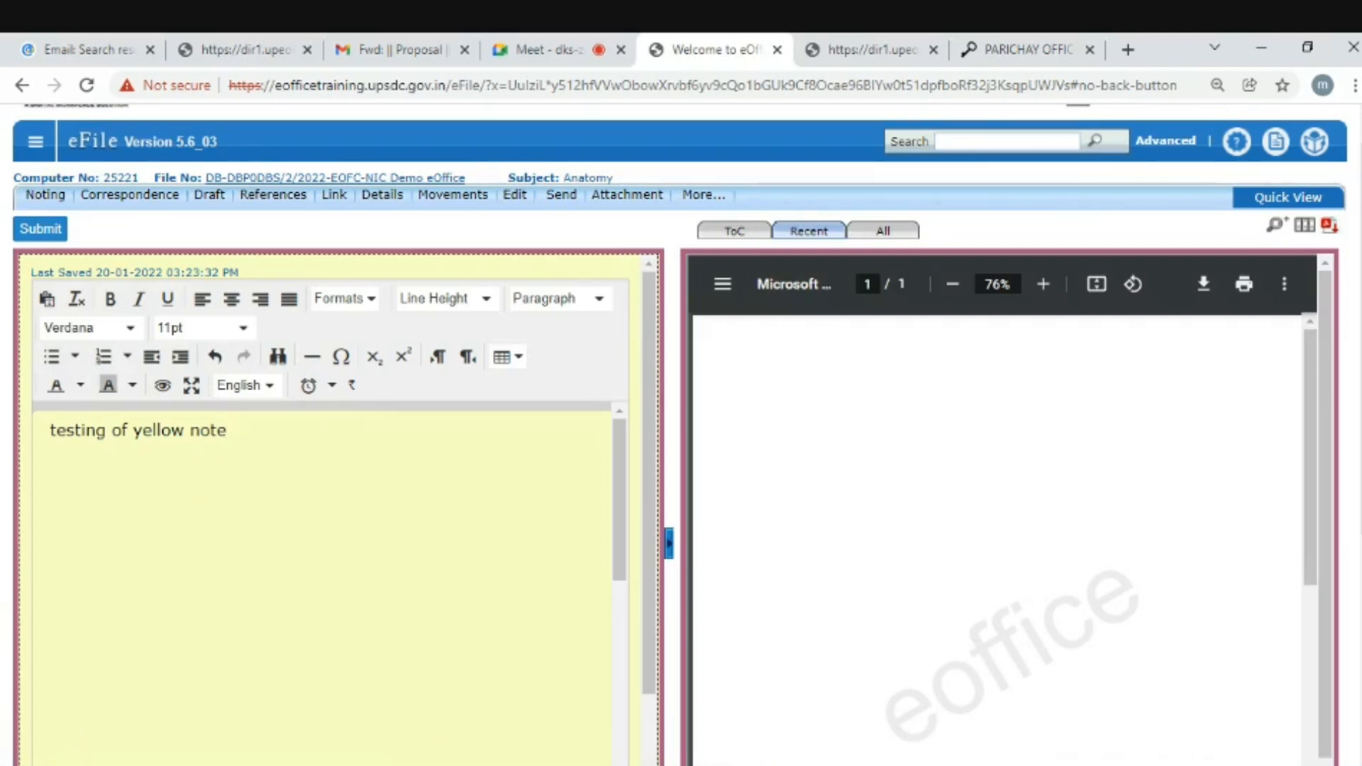
pyautogui.scroll(1, 374, 414)
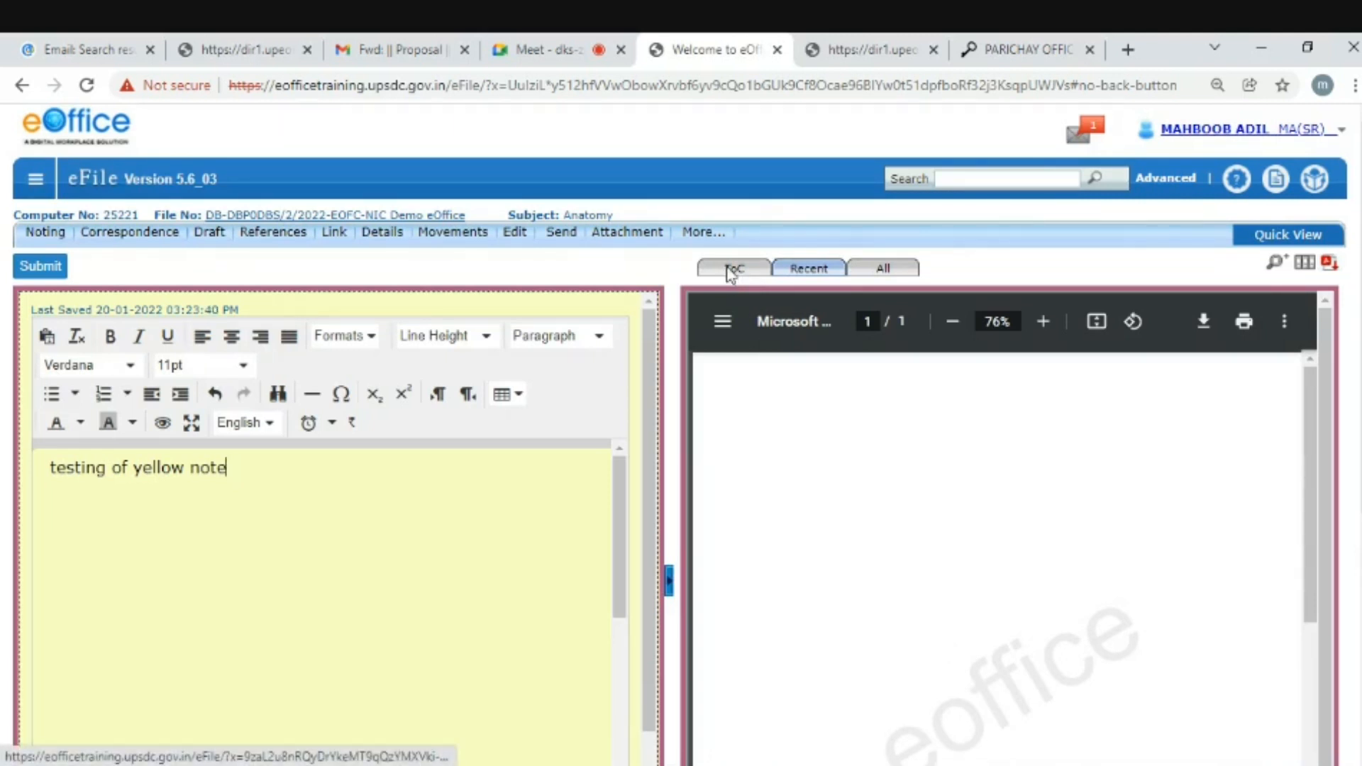
pyautogui.scroll(-2, 731, 276)
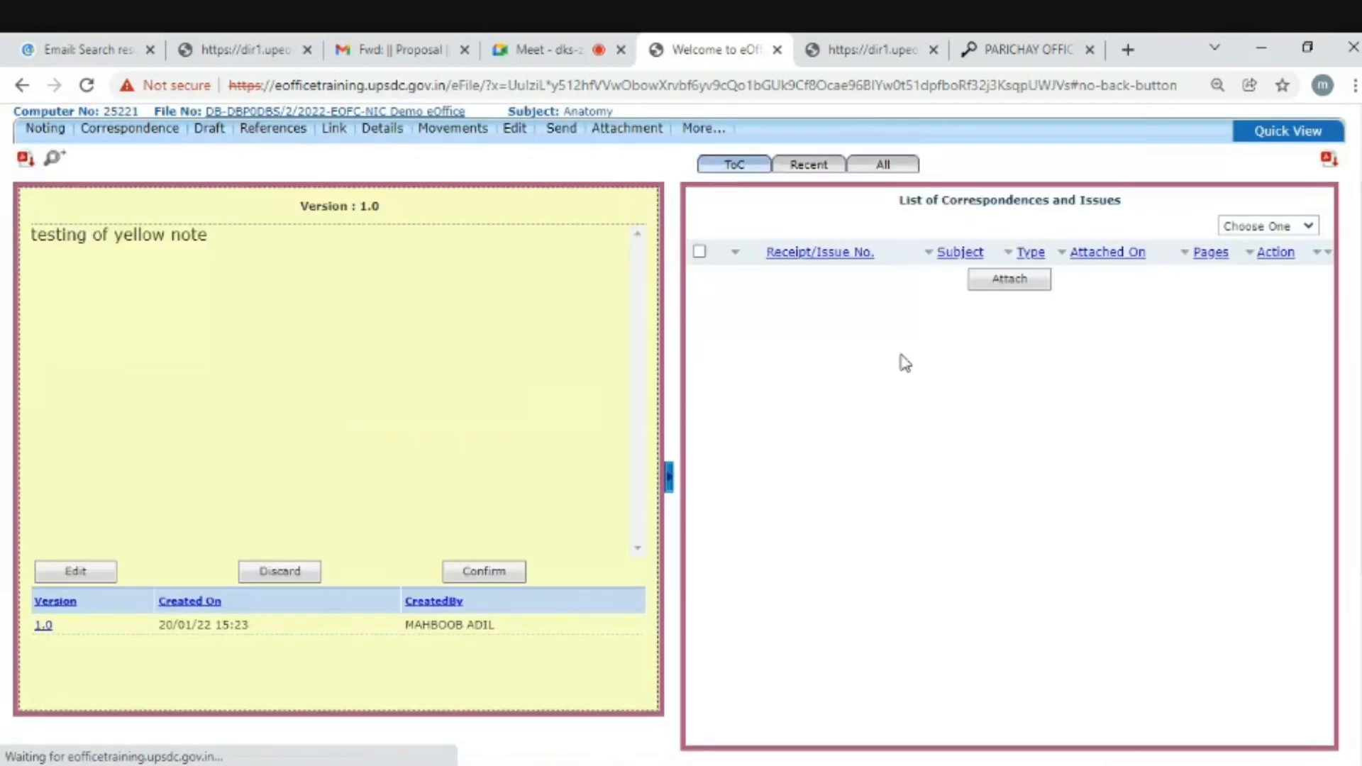
# - Attach the Testing receipt 25594/2022/EOS101 to the Anatomy file
pyautogui.click(1008, 280)
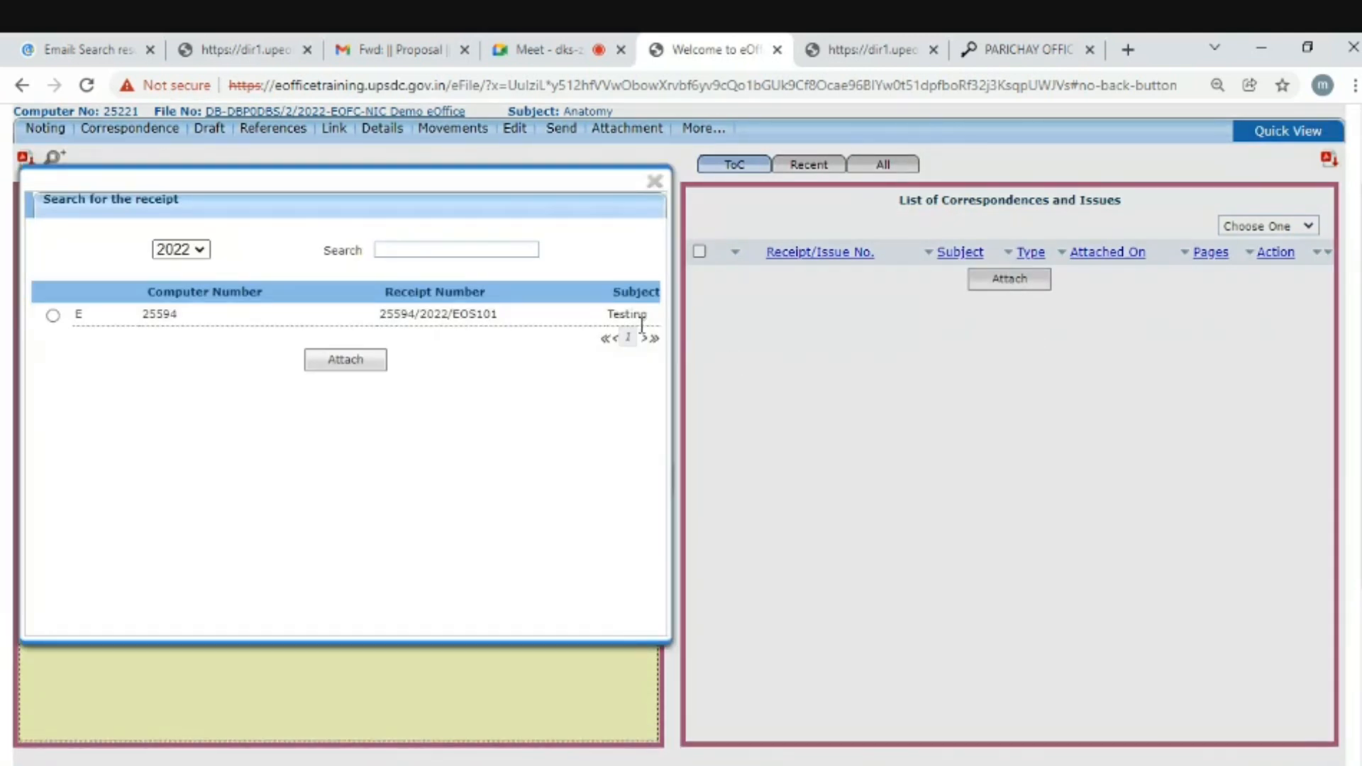
pyautogui.moveTo(607, 314); pyautogui.dragTo(654, 325)
pyautogui.click(53, 315)
pyautogui.click(346, 361)
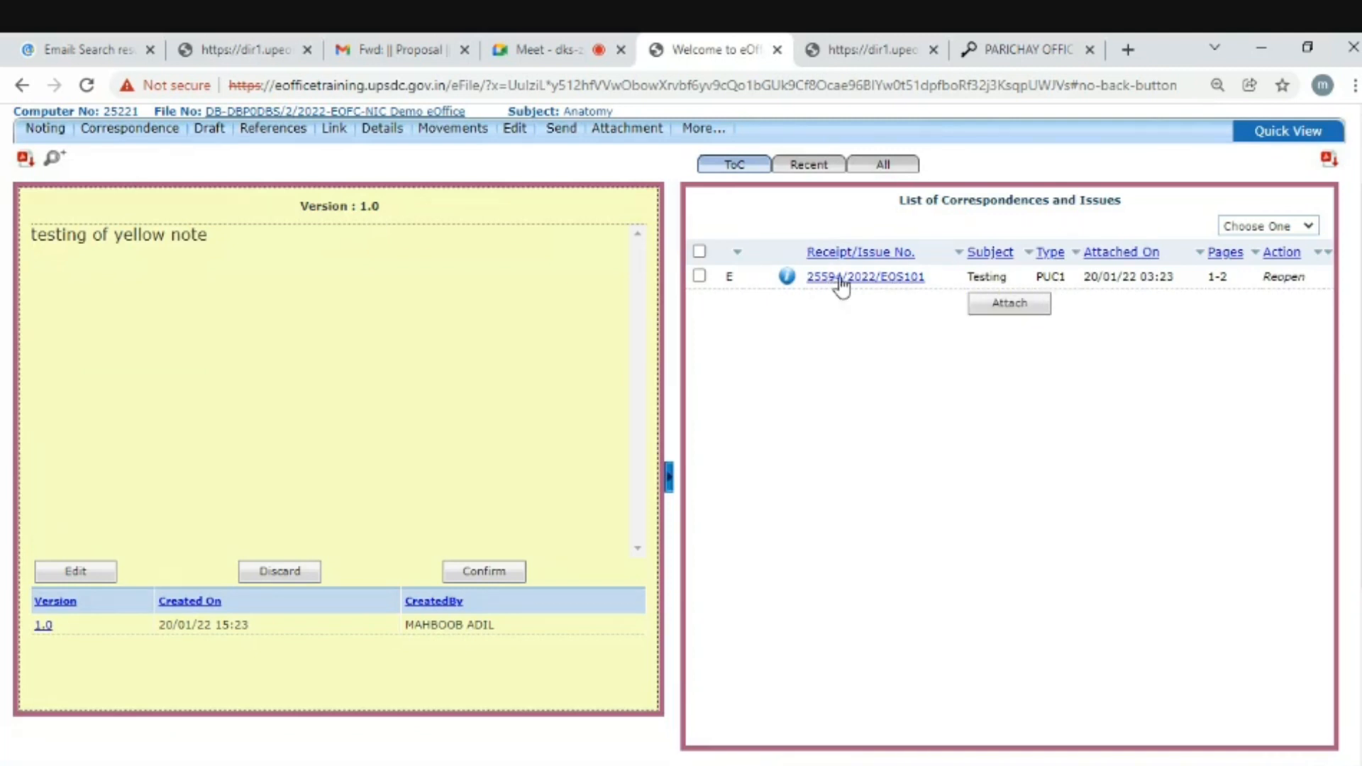
# - Open the attached receipt's PDF and scroll through it beside the yellow note
pyautogui.click(842, 278)
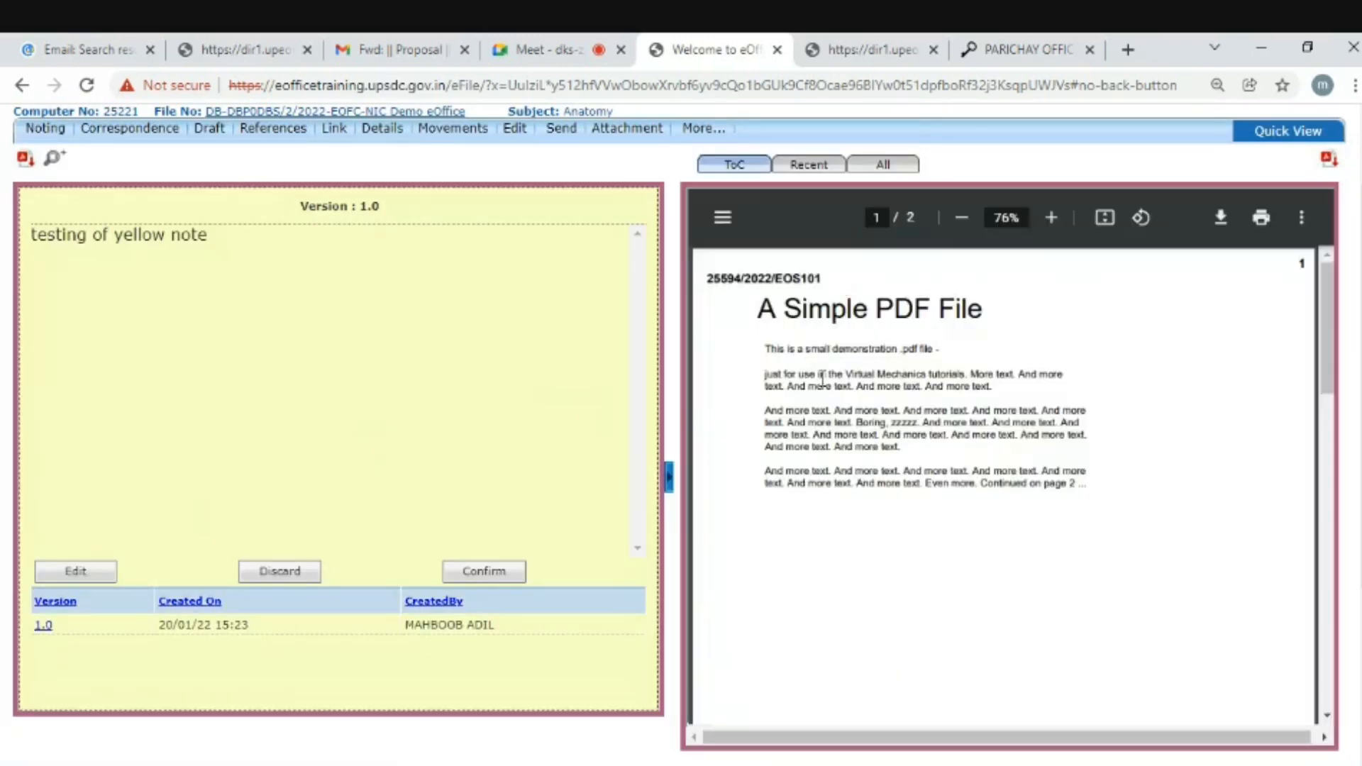
pyautogui.moveTo(1330, 376); pyautogui.dragTo(1305, 347)
pyautogui.scroll(1, 1305, 347)
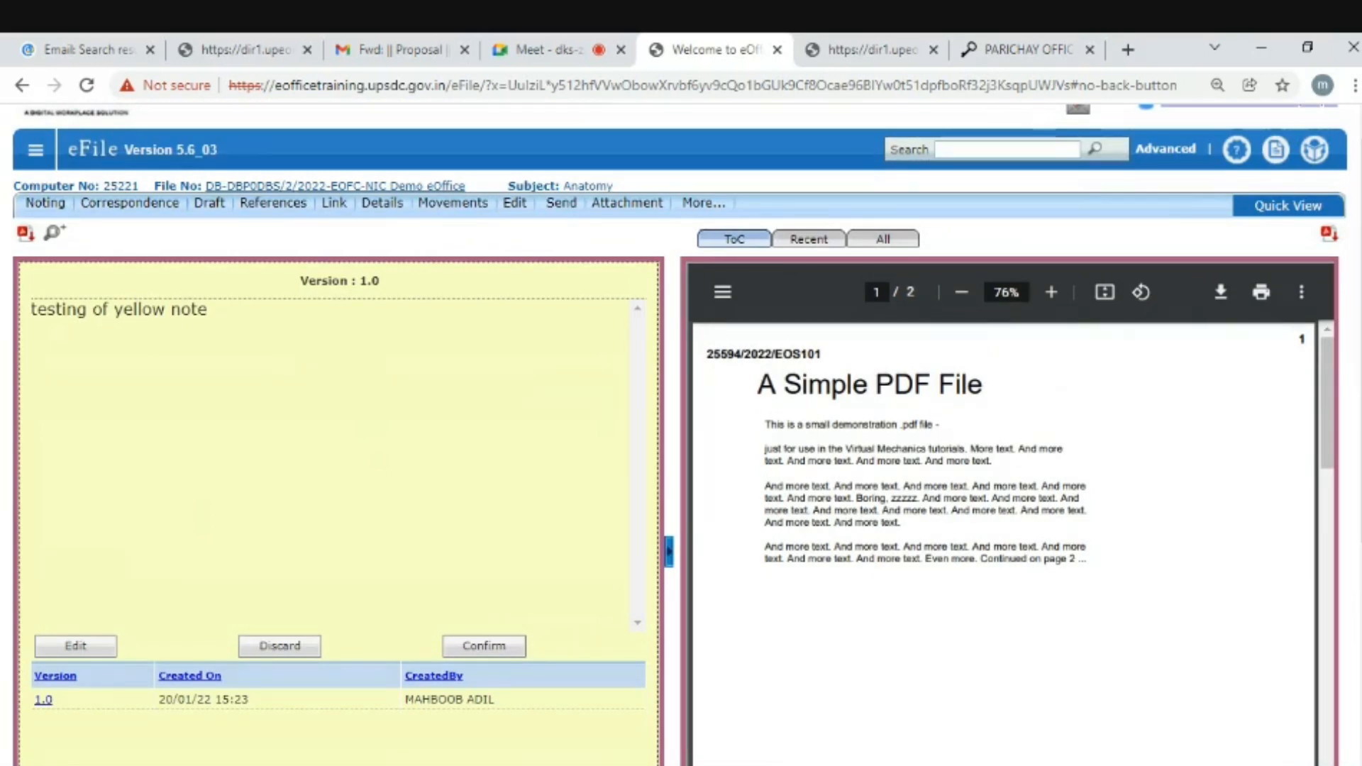
pyautogui.scroll(-2, 734, 560)
pyautogui.scroll(1, 331, 246)
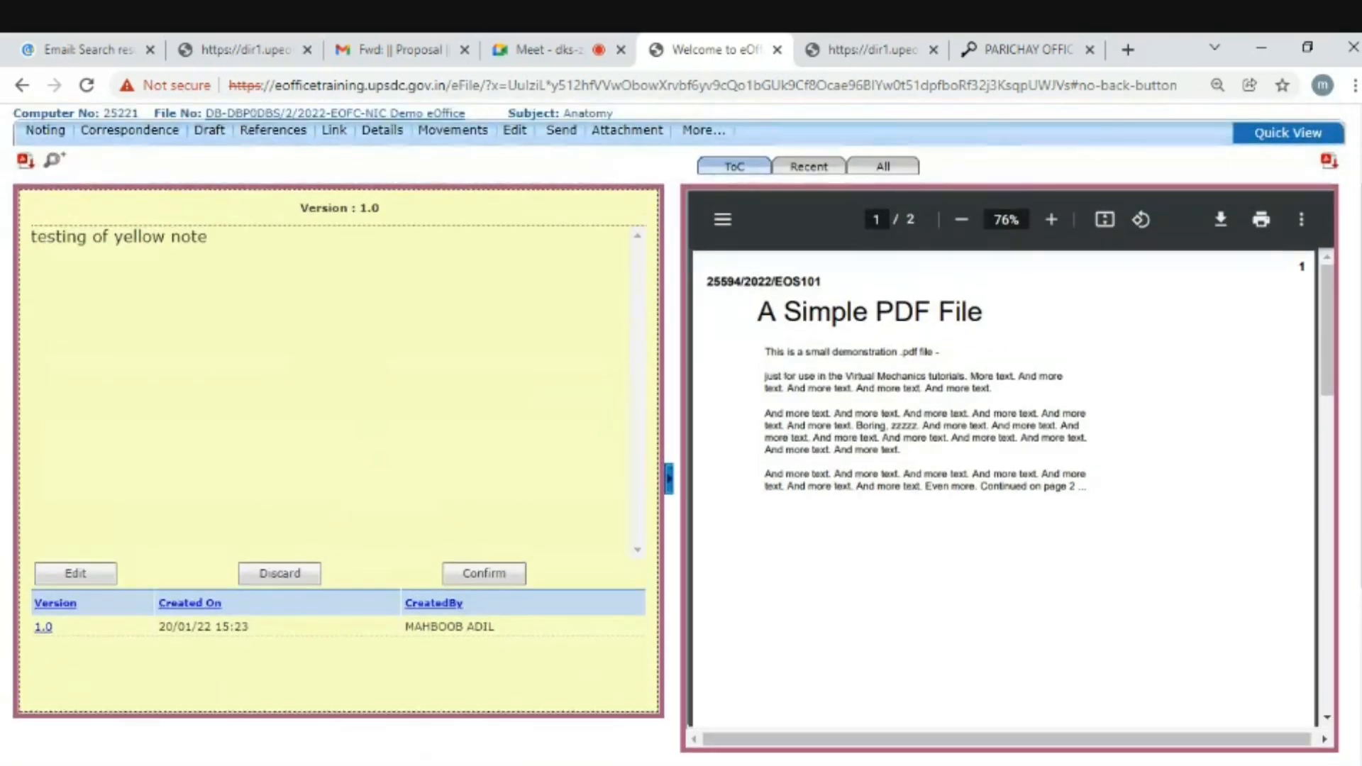
pyautogui.moveTo(305, 210); pyautogui.dragTo(385, 214)
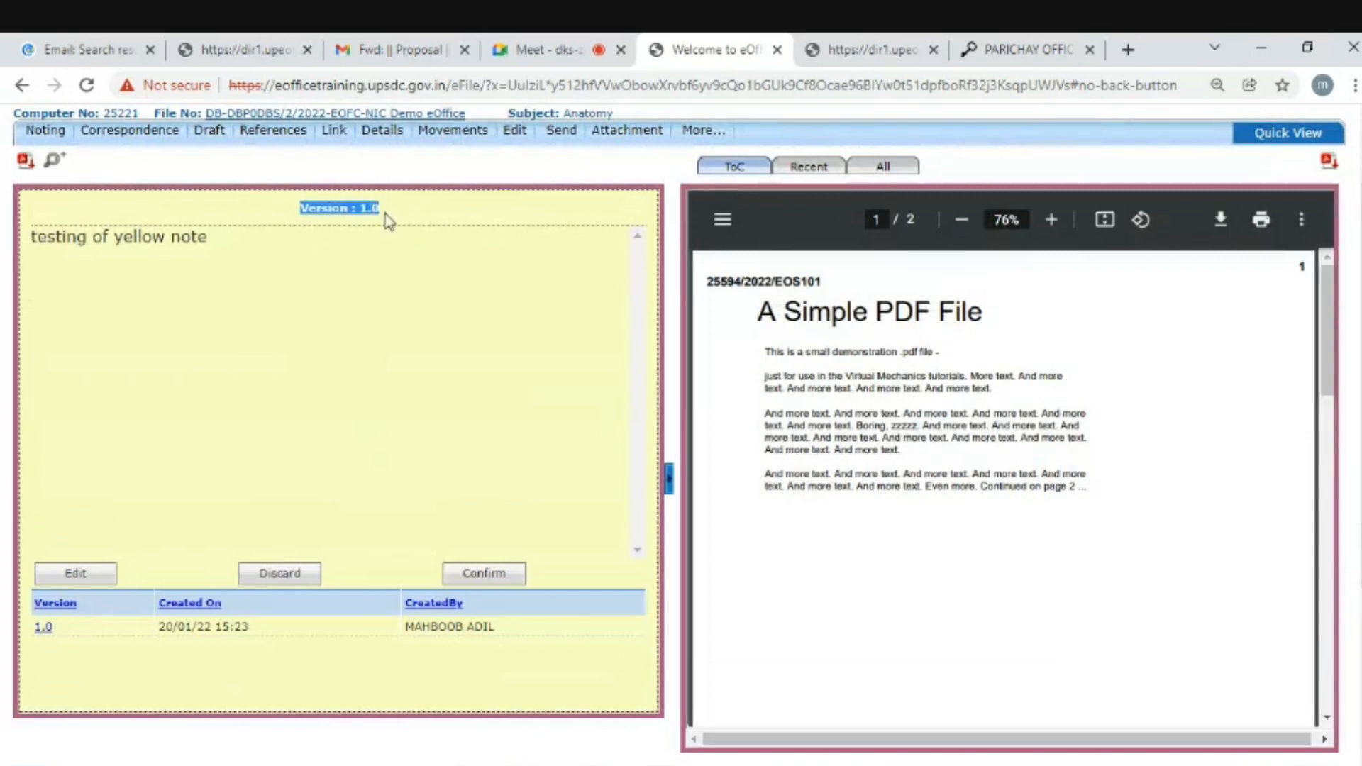
pyautogui.scroll(1, 1137, 410)
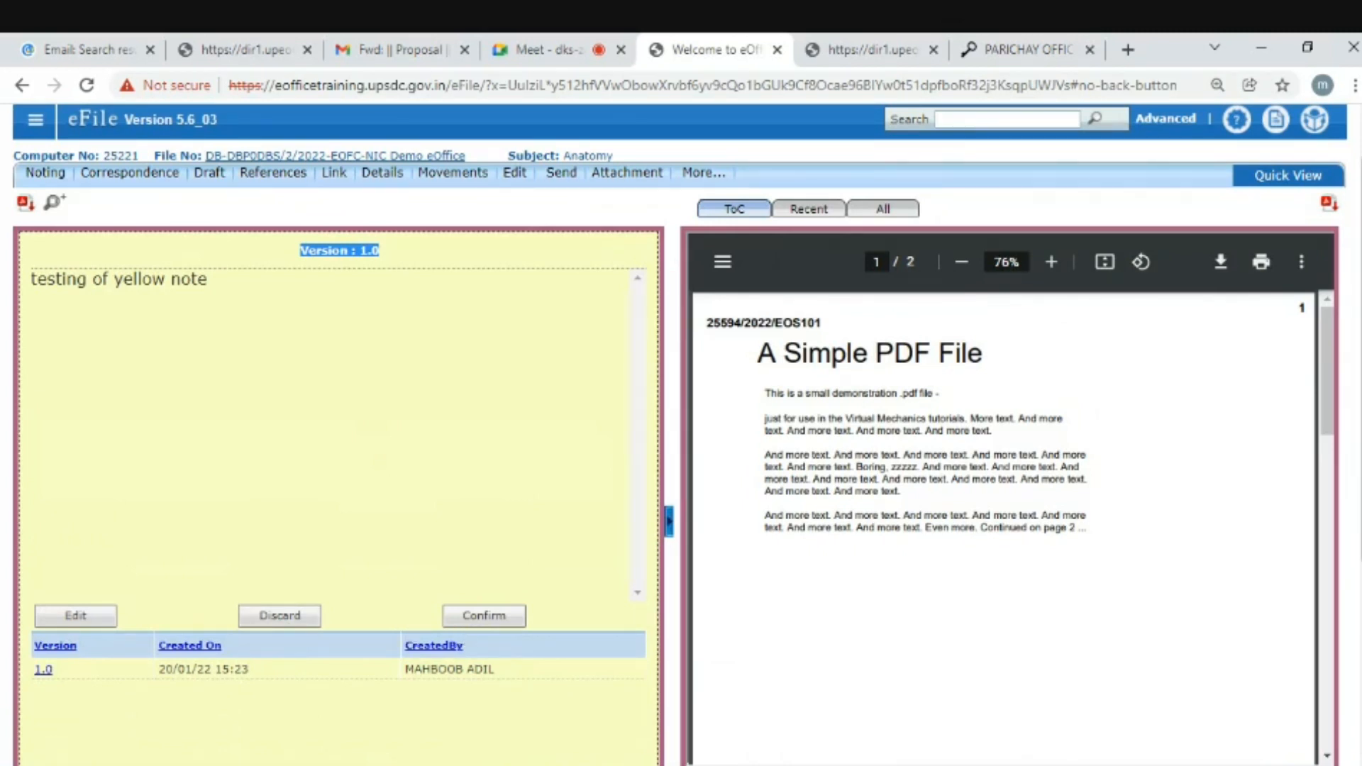
pyautogui.scroll(1, 681, 434)
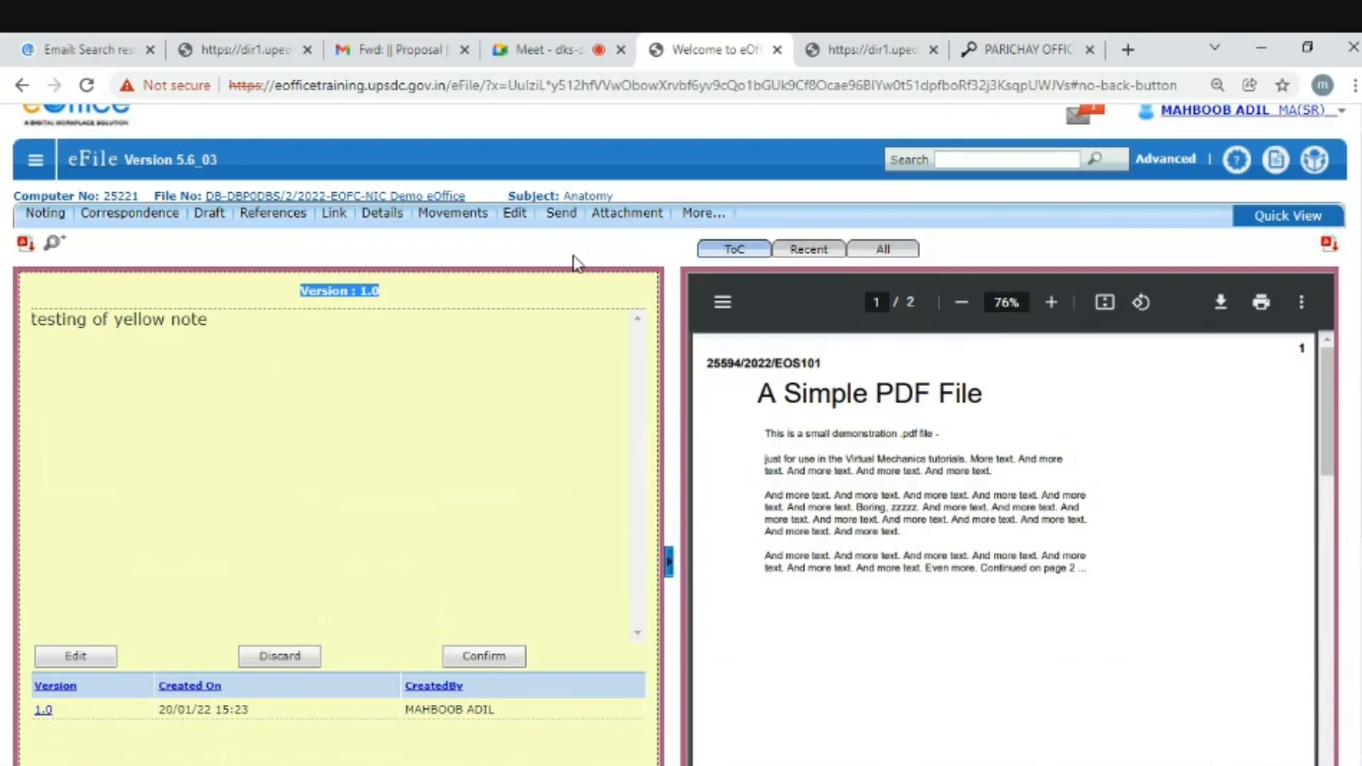
# - Send the file to the recipient found by name, choosing the DBA1 eOffice Support entry
pyautogui.click(562, 215)
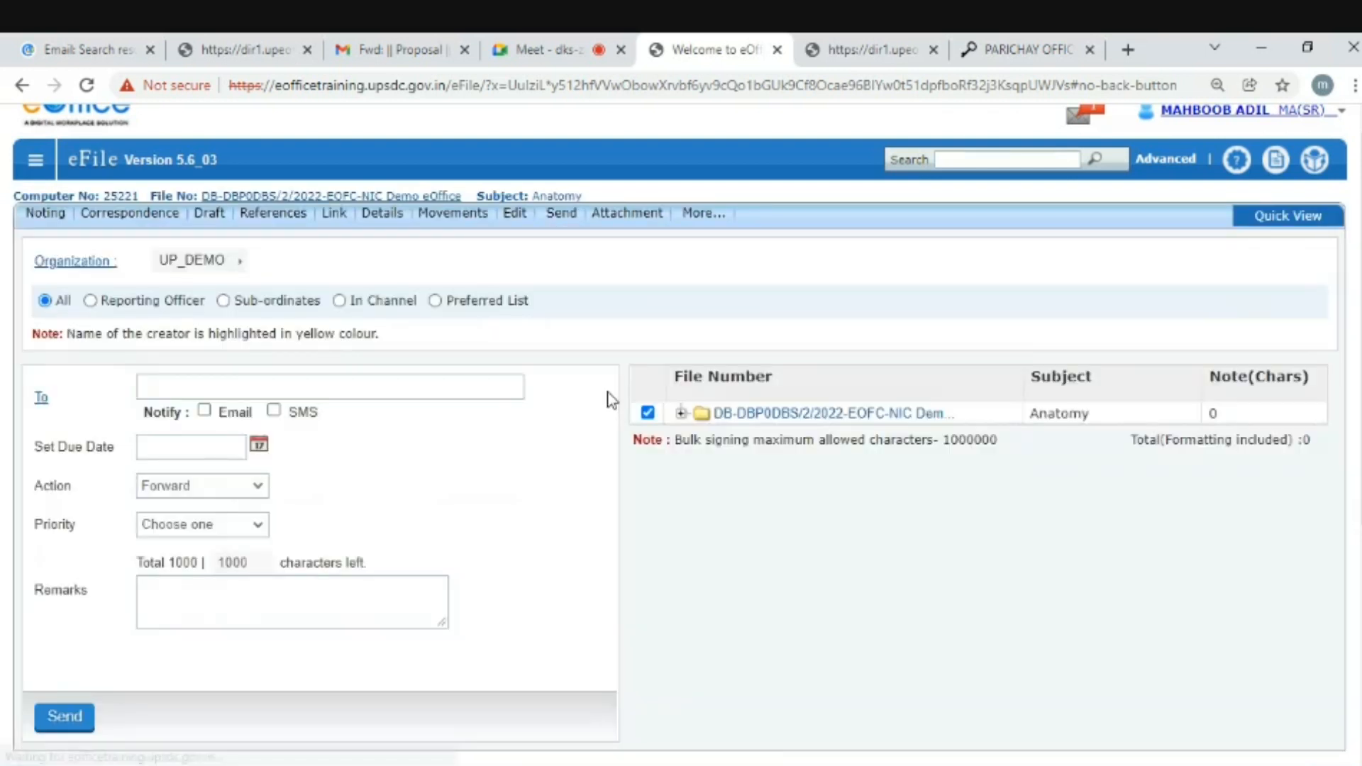
pyautogui.click(163, 378)
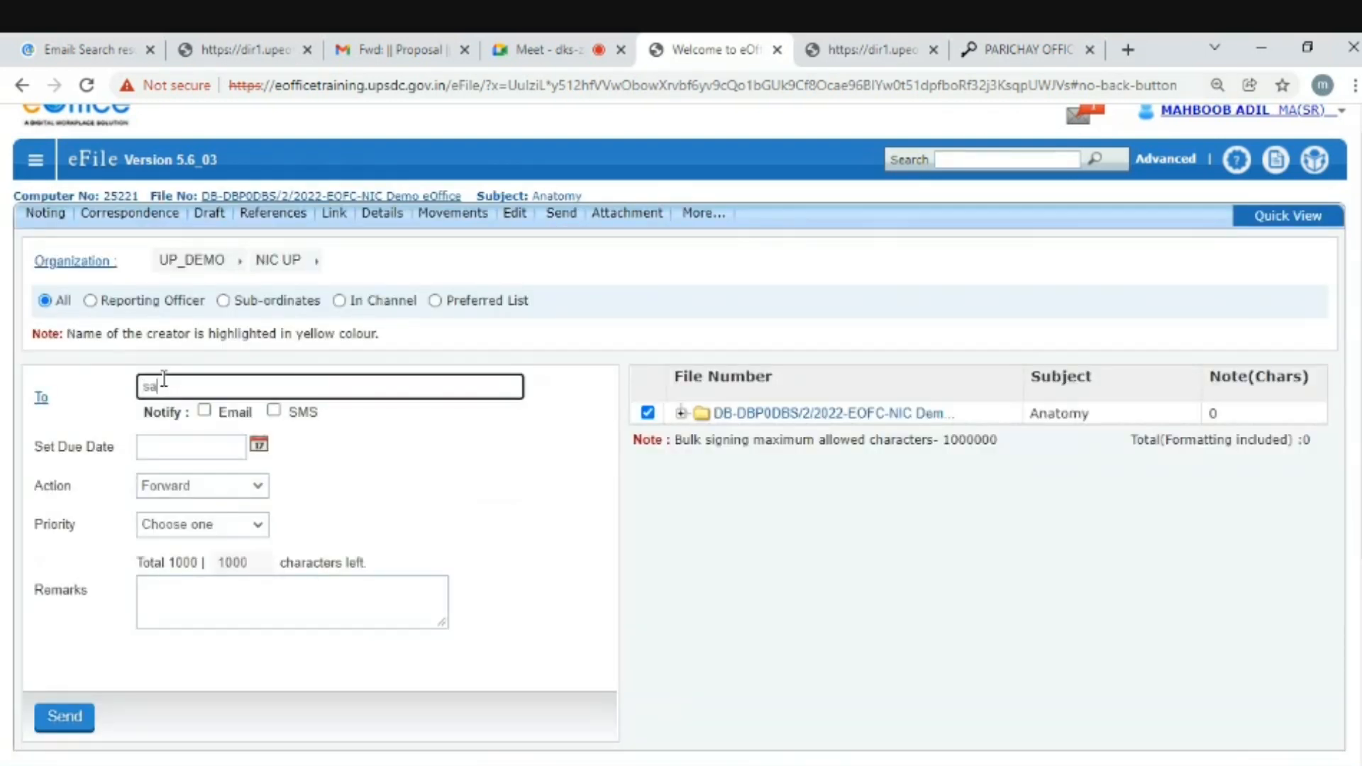
pyautogui.write('satis')
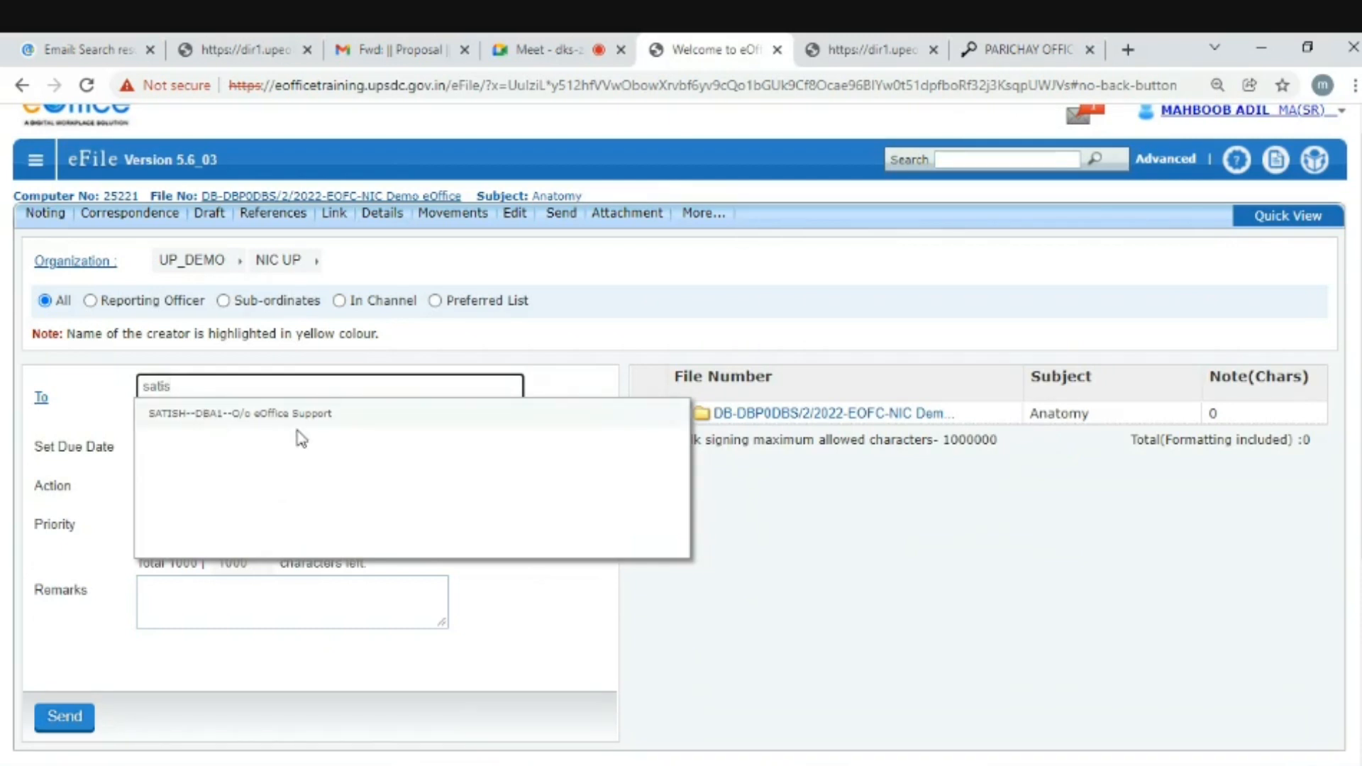
pyautogui.click(164, 413)
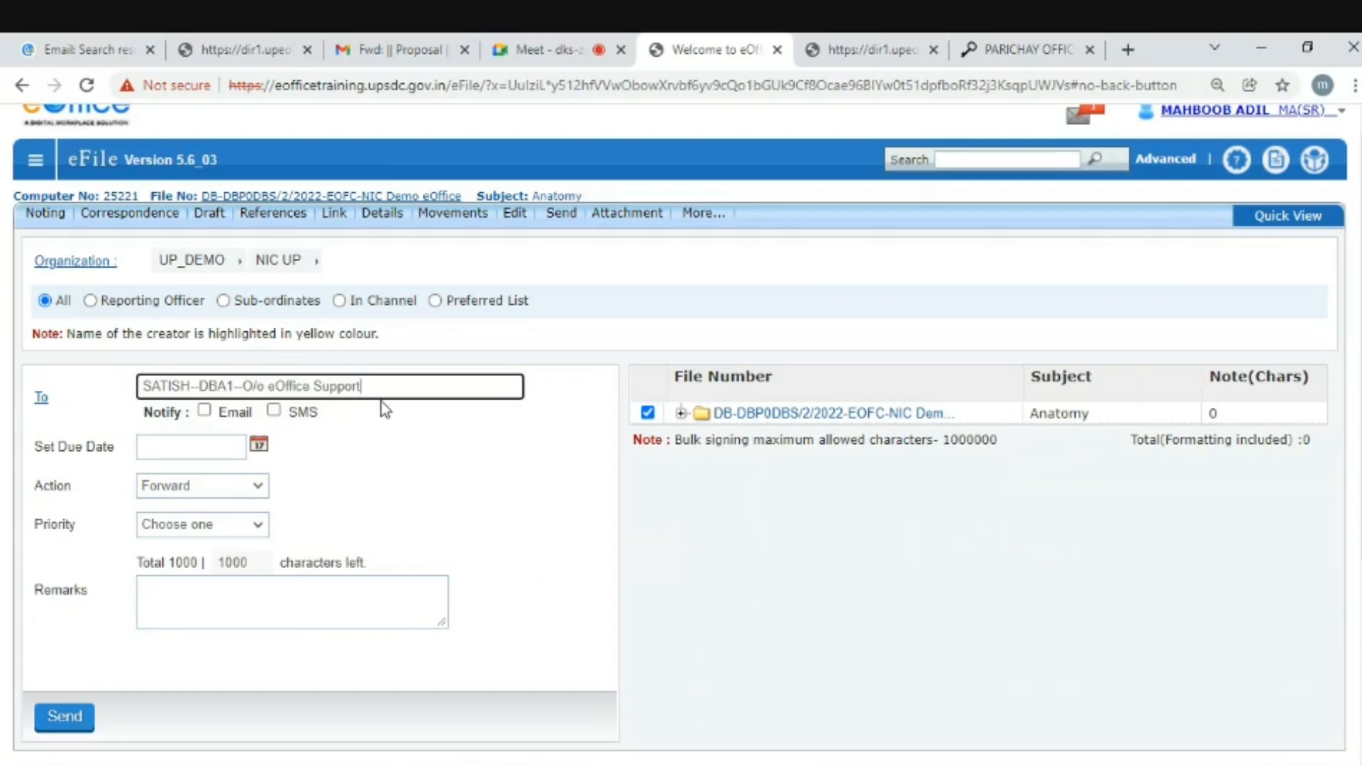
pyautogui.click(64, 718)
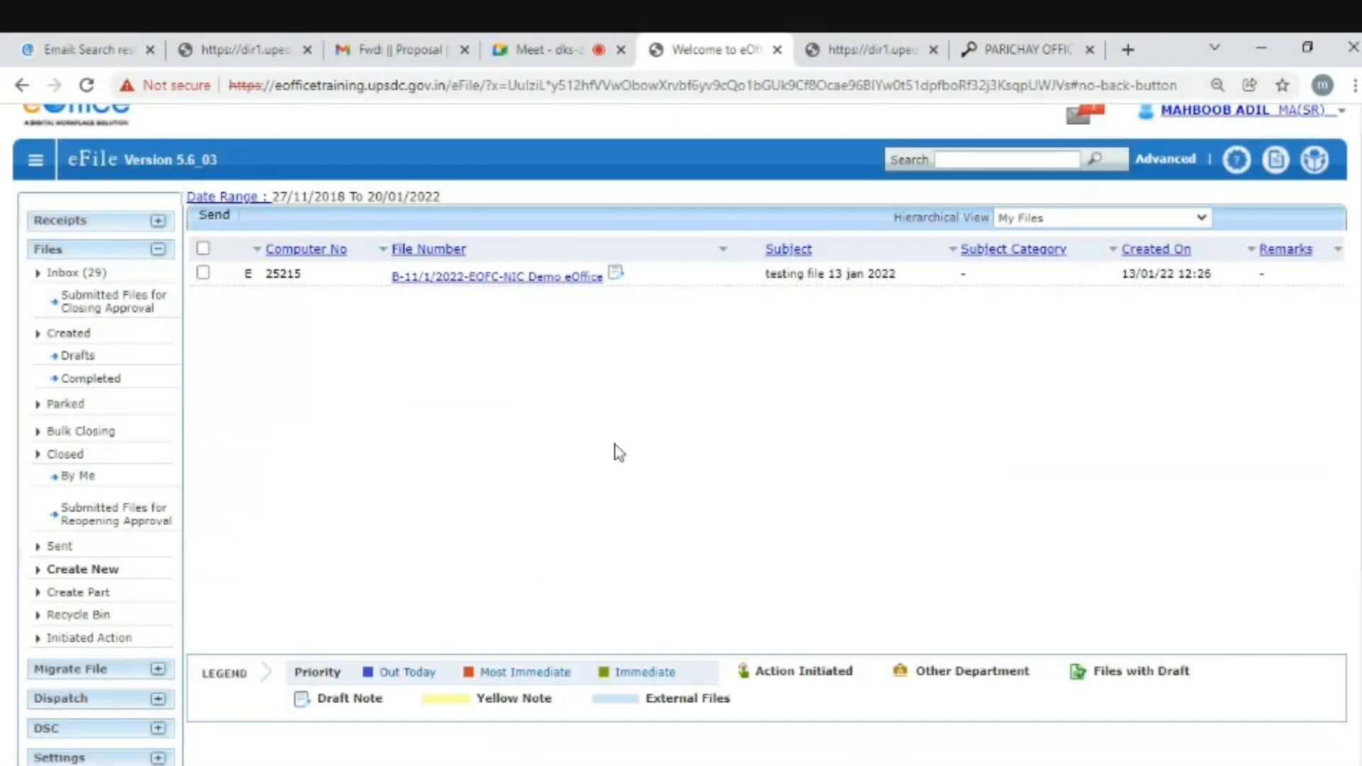
pyautogui.click(57, 550)
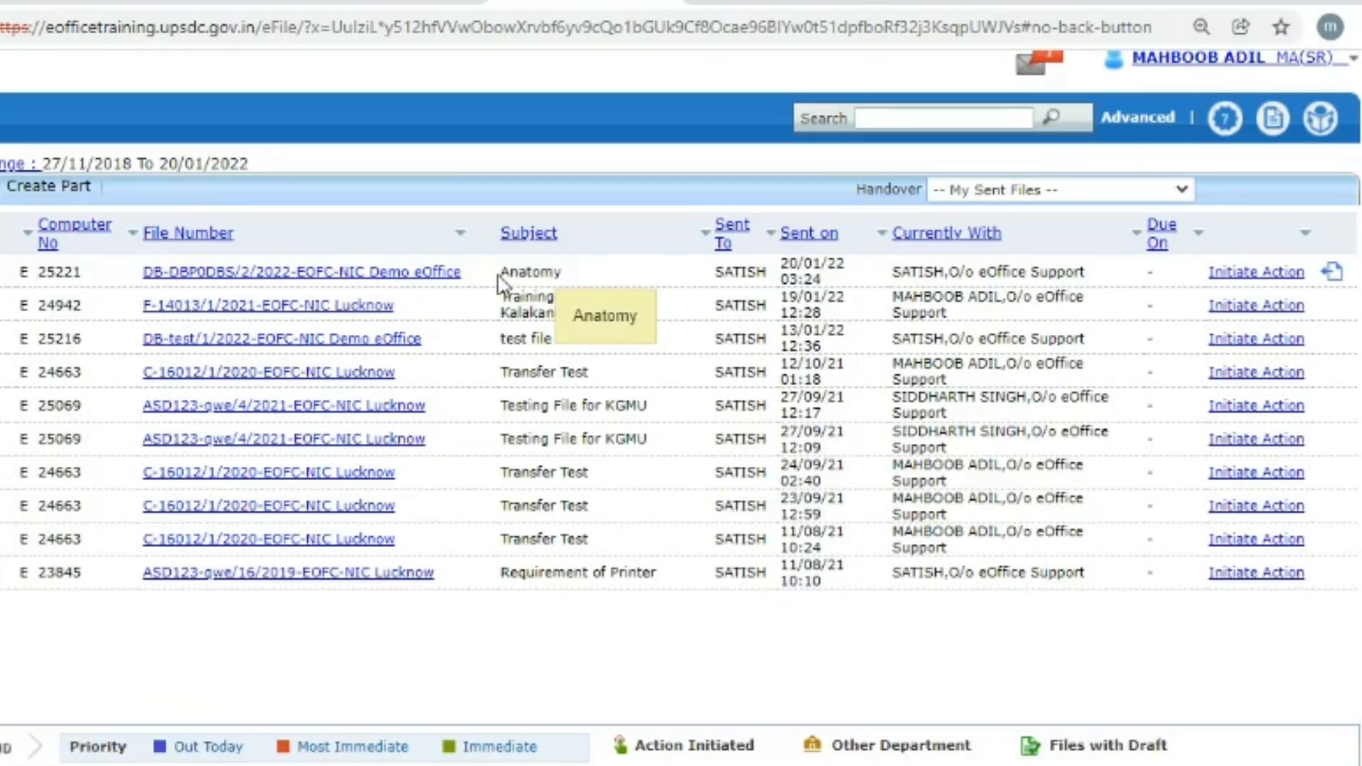
pyautogui.moveTo(501, 273); pyautogui.dragTo(573, 281)
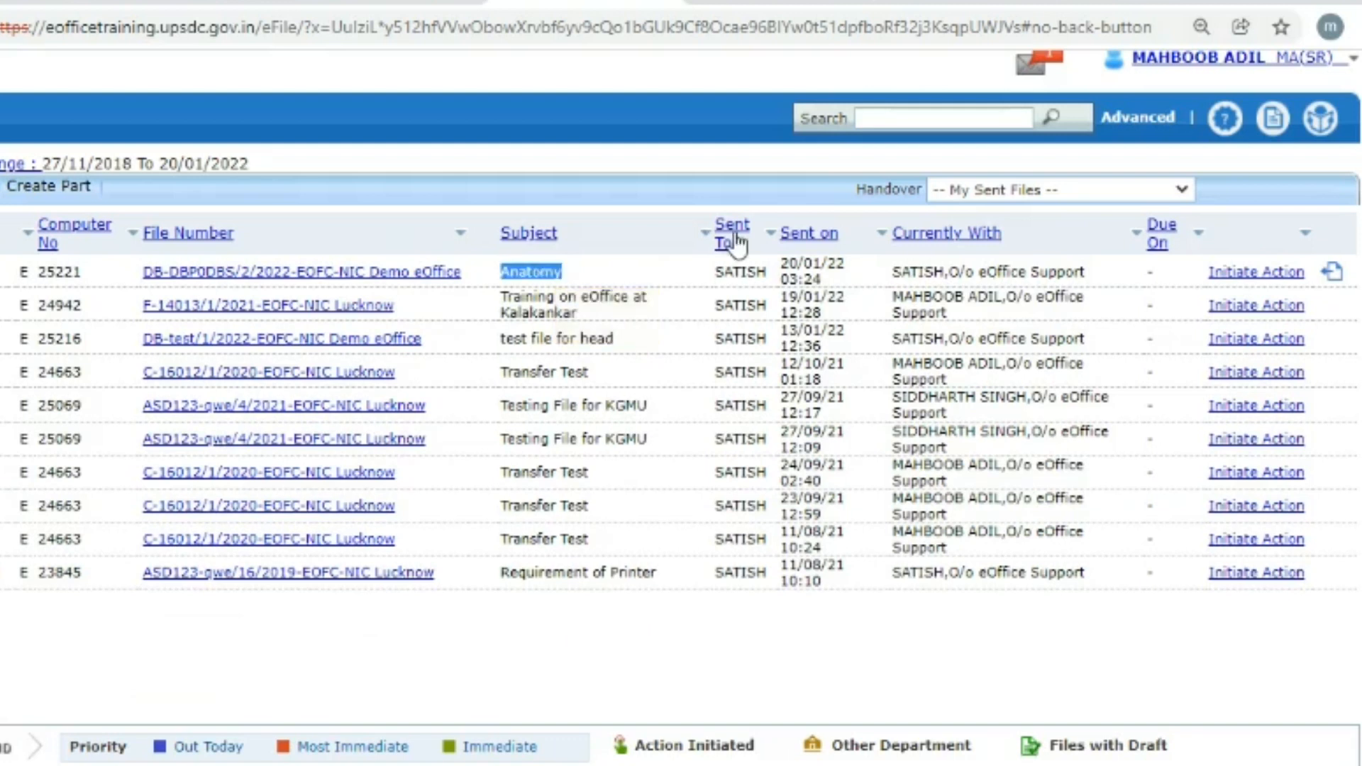
pyautogui.moveTo(716, 272); pyautogui.dragTo(762, 274)
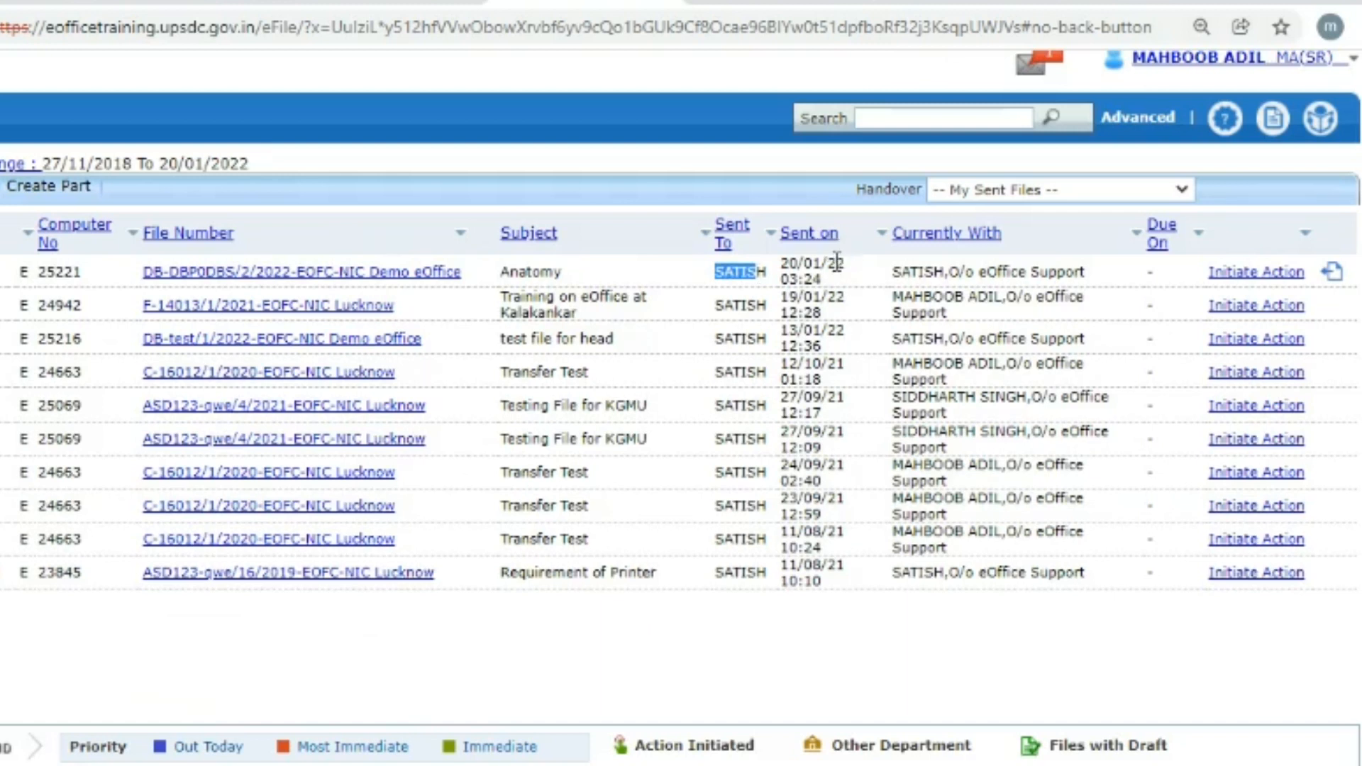
pyautogui.moveTo(789, 266); pyautogui.dragTo(834, 266)
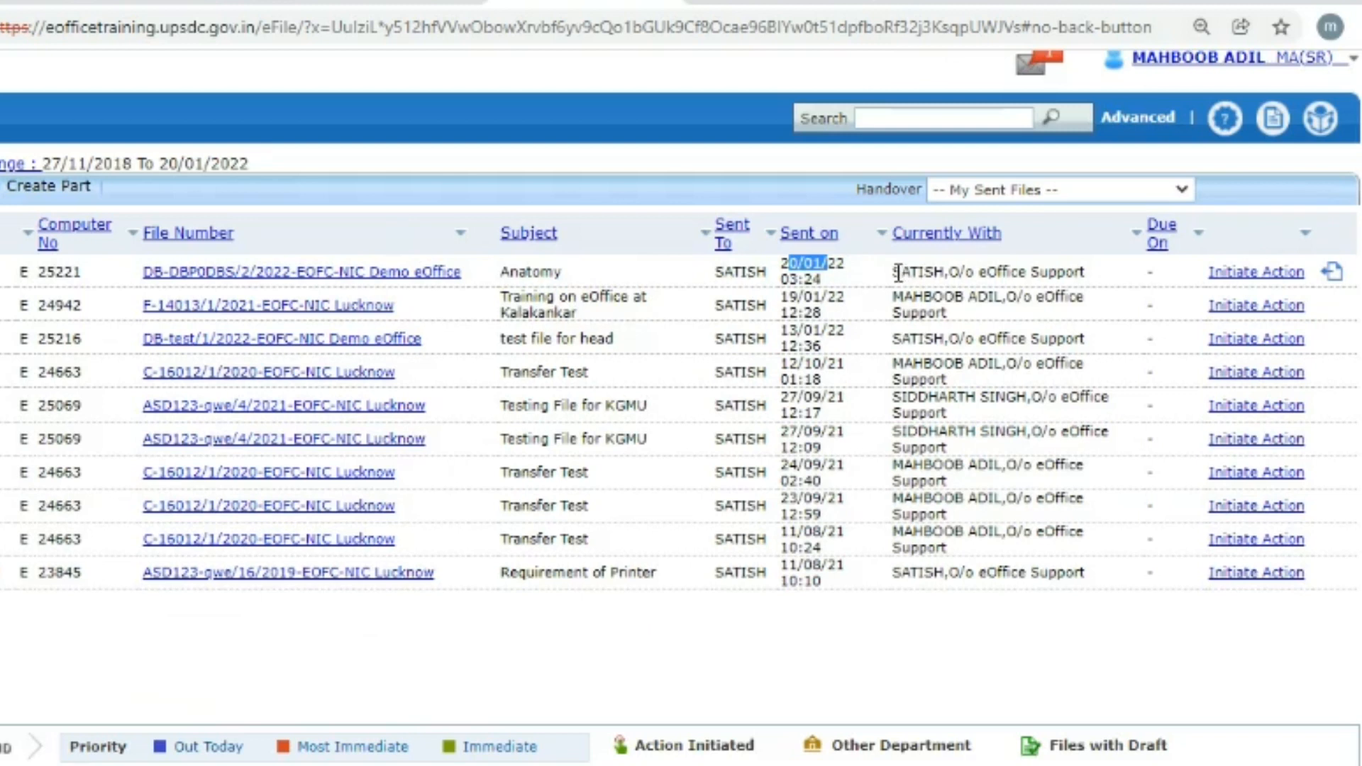
pyautogui.moveTo(898, 273); pyautogui.dragTo(1093, 276)
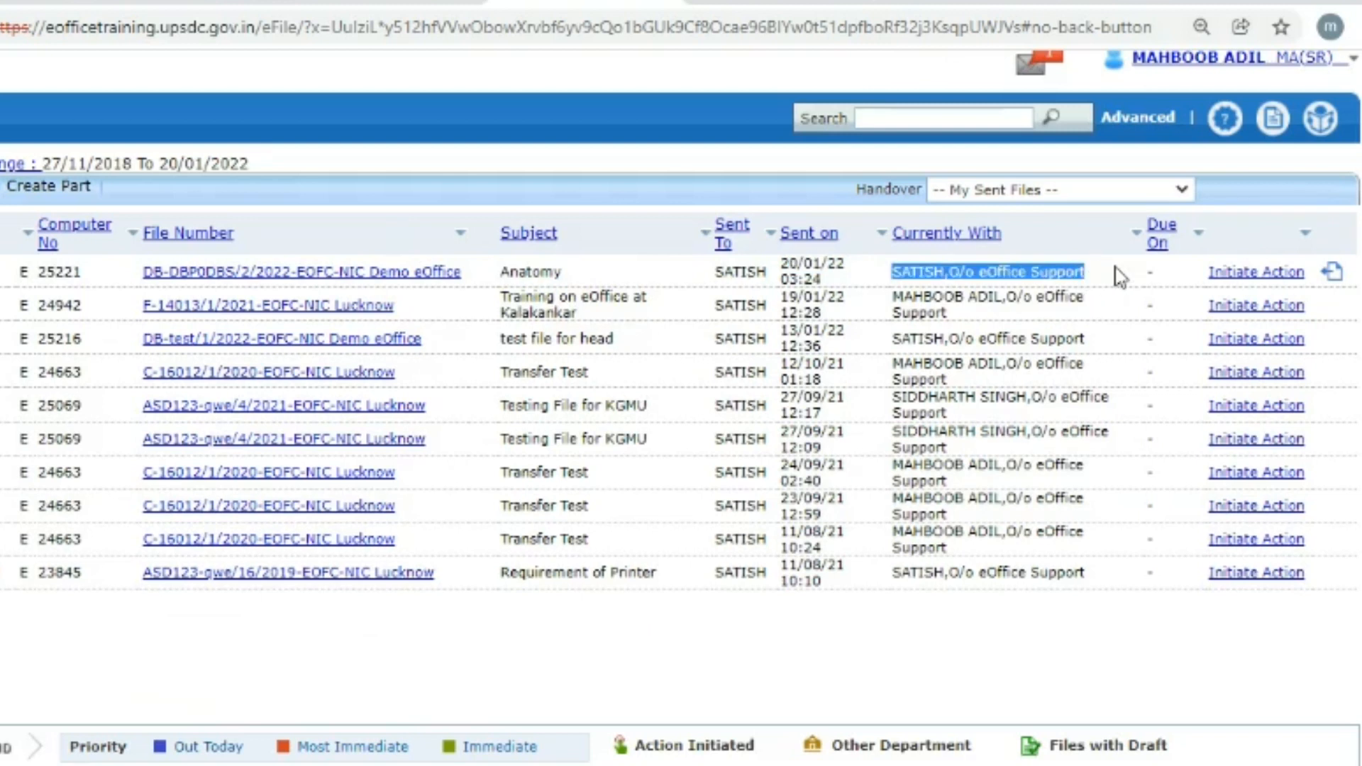
pyautogui.click(1119, 277)
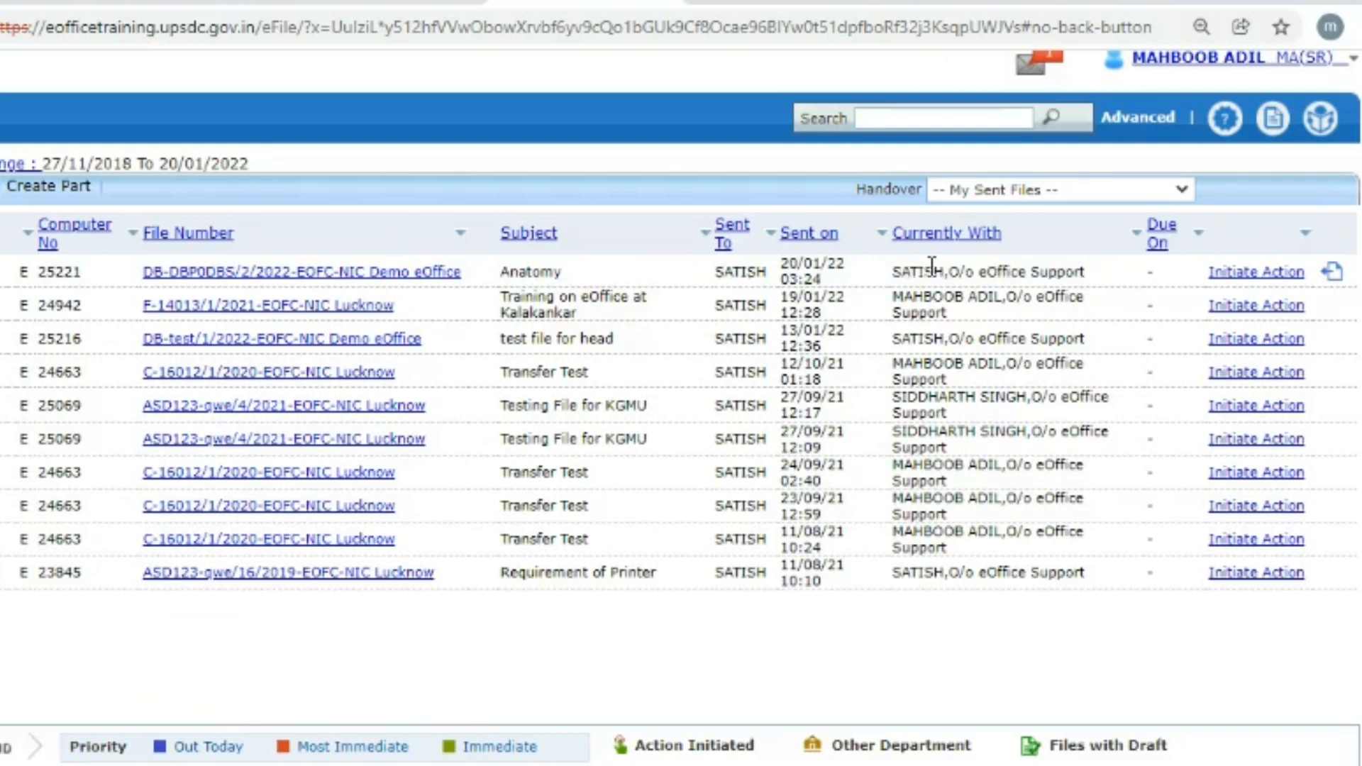
pyautogui.moveTo(895, 273); pyautogui.dragTo(1092, 284)
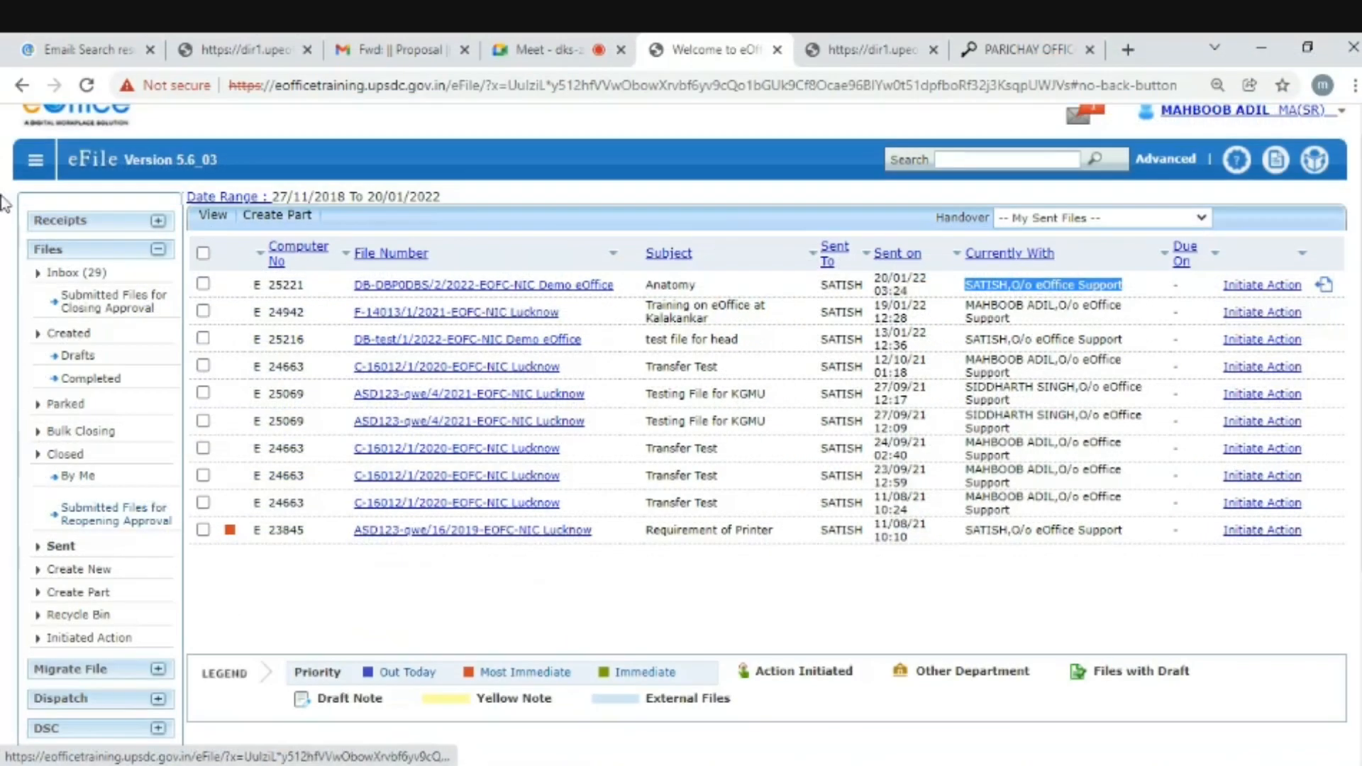
# - Sign out, log in with the approver's login ID and password, and open File Management System
pyautogui.click(1341, 111)
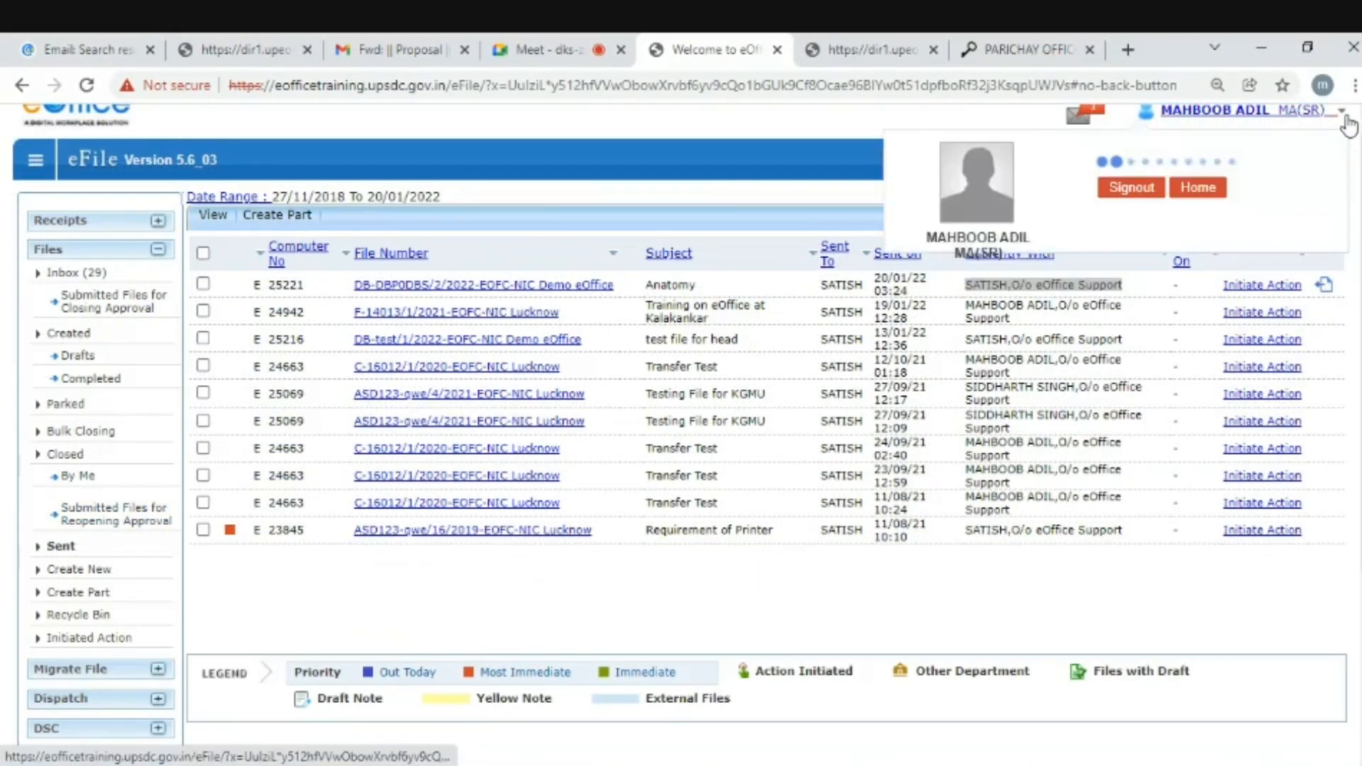
pyautogui.click(998, 190)
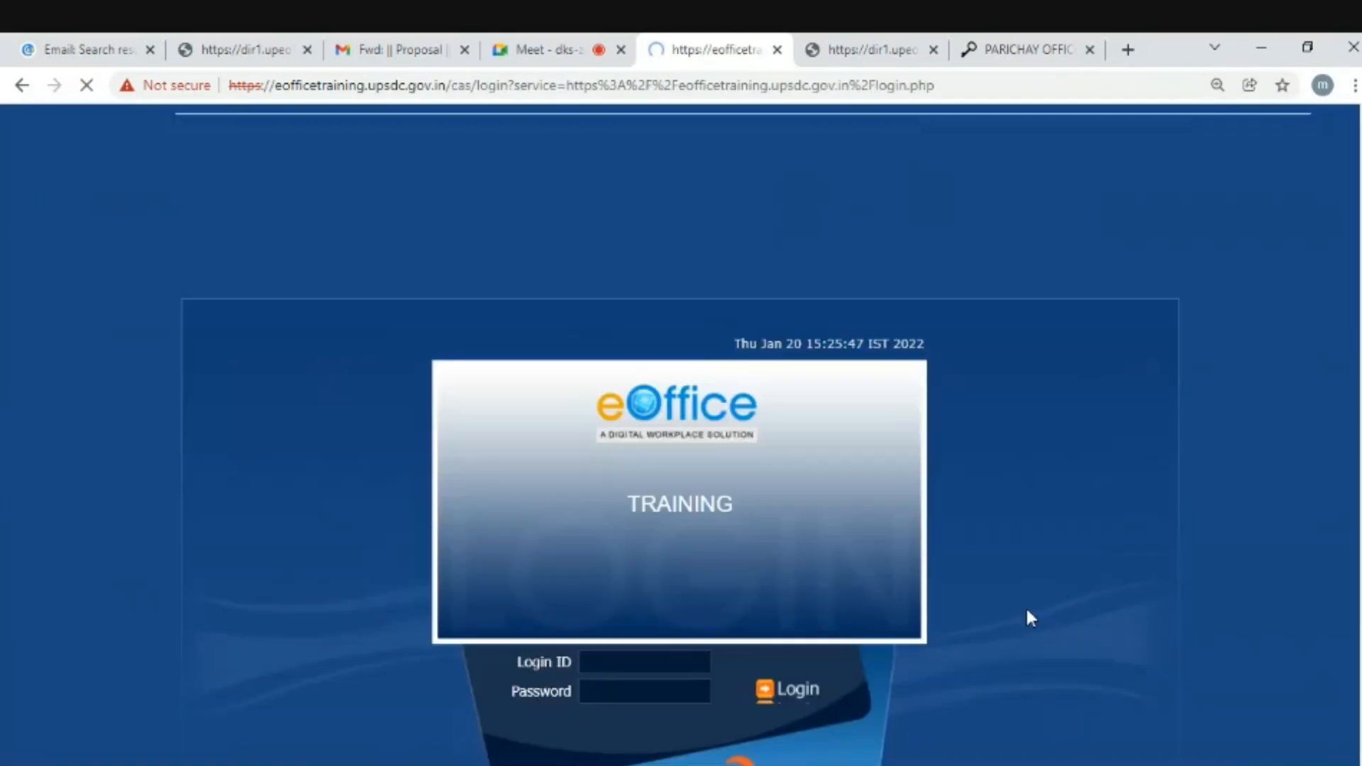
pyautogui.click(608, 664)
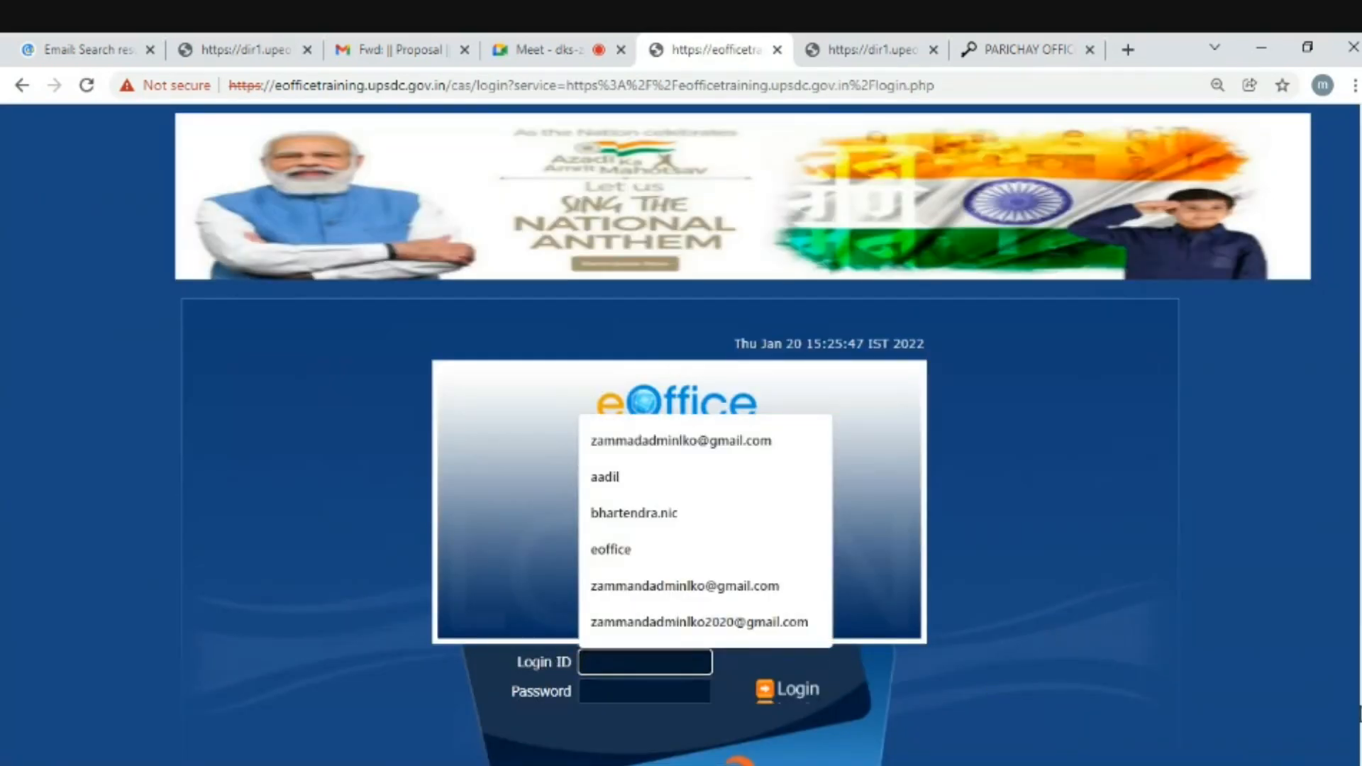
pyautogui.write('sat')
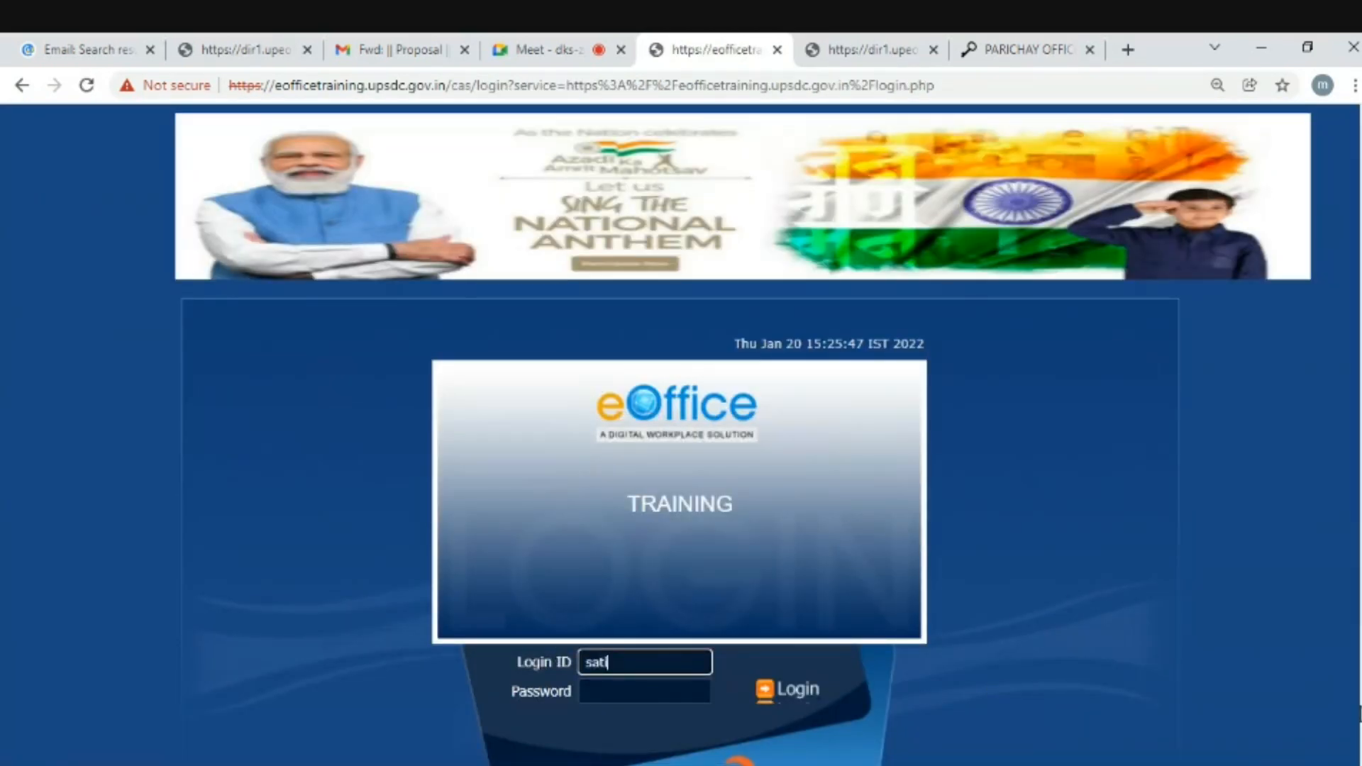
pyautogui.write('ish')
pyautogui.press('Tab')
pyautogui.write('••••••••')
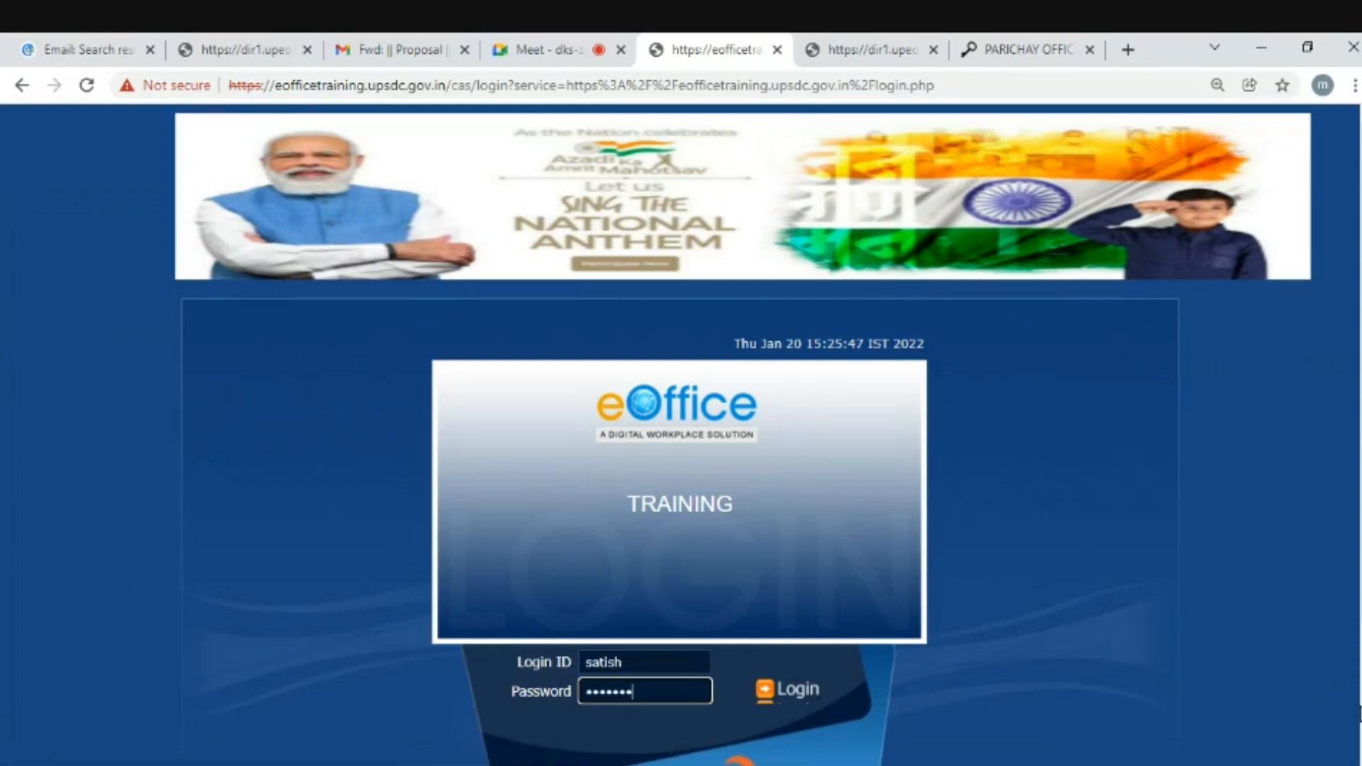
pyautogui.press('Return')
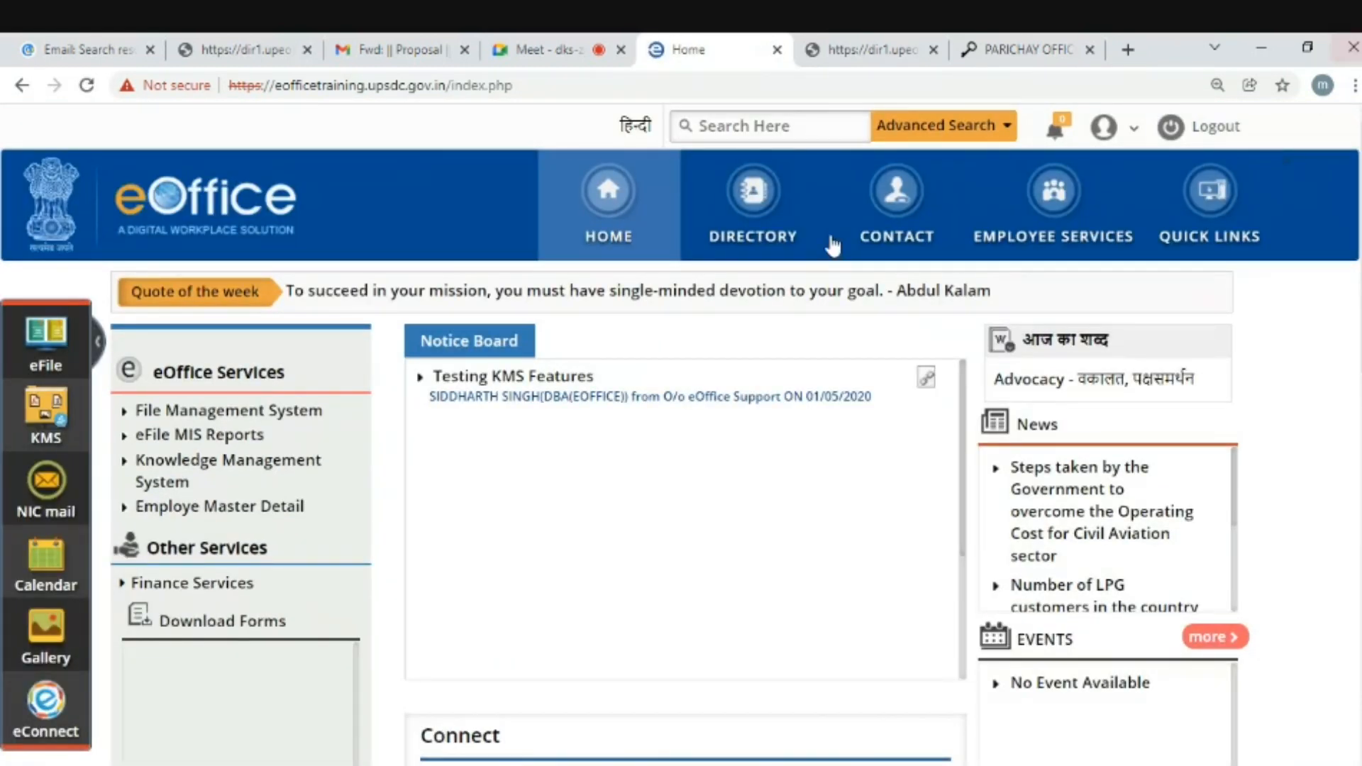
pyautogui.click(289, 415)
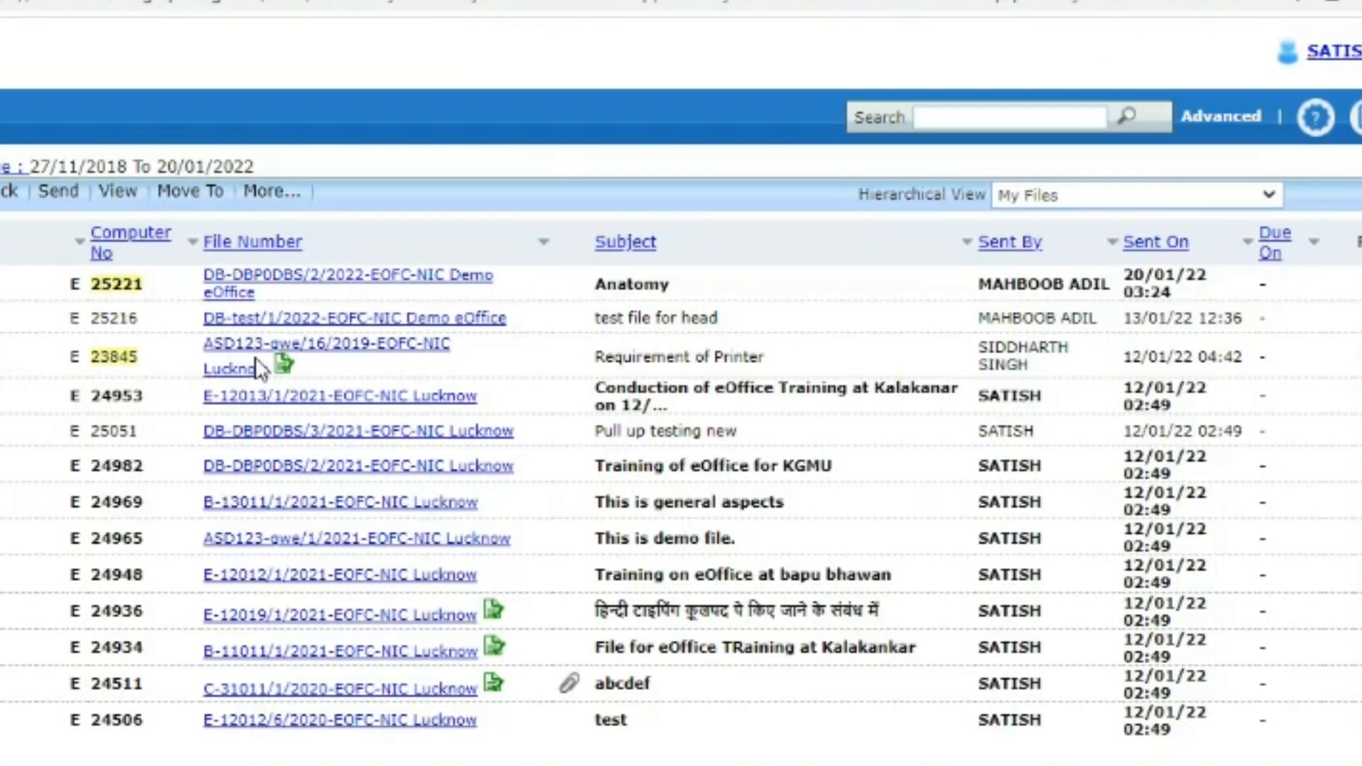
# - Find the Anatomy file in the Inbox and open it, showing yellow note v1.0 beside the receipt PDF
pyautogui.moveTo(596, 285); pyautogui.dragTo(973, 290)
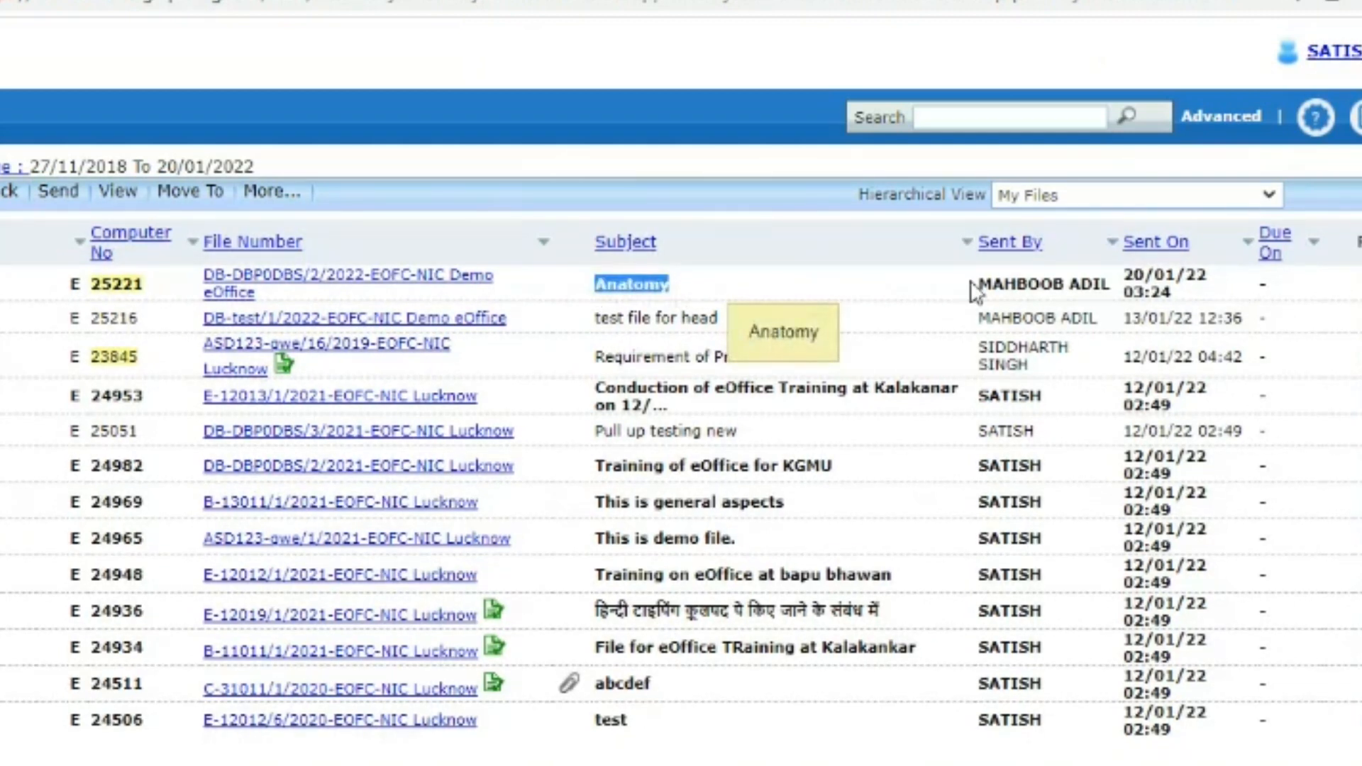
pyautogui.click(1133, 274)
pyautogui.moveTo(1133, 276); pyautogui.dragTo(1169, 289)
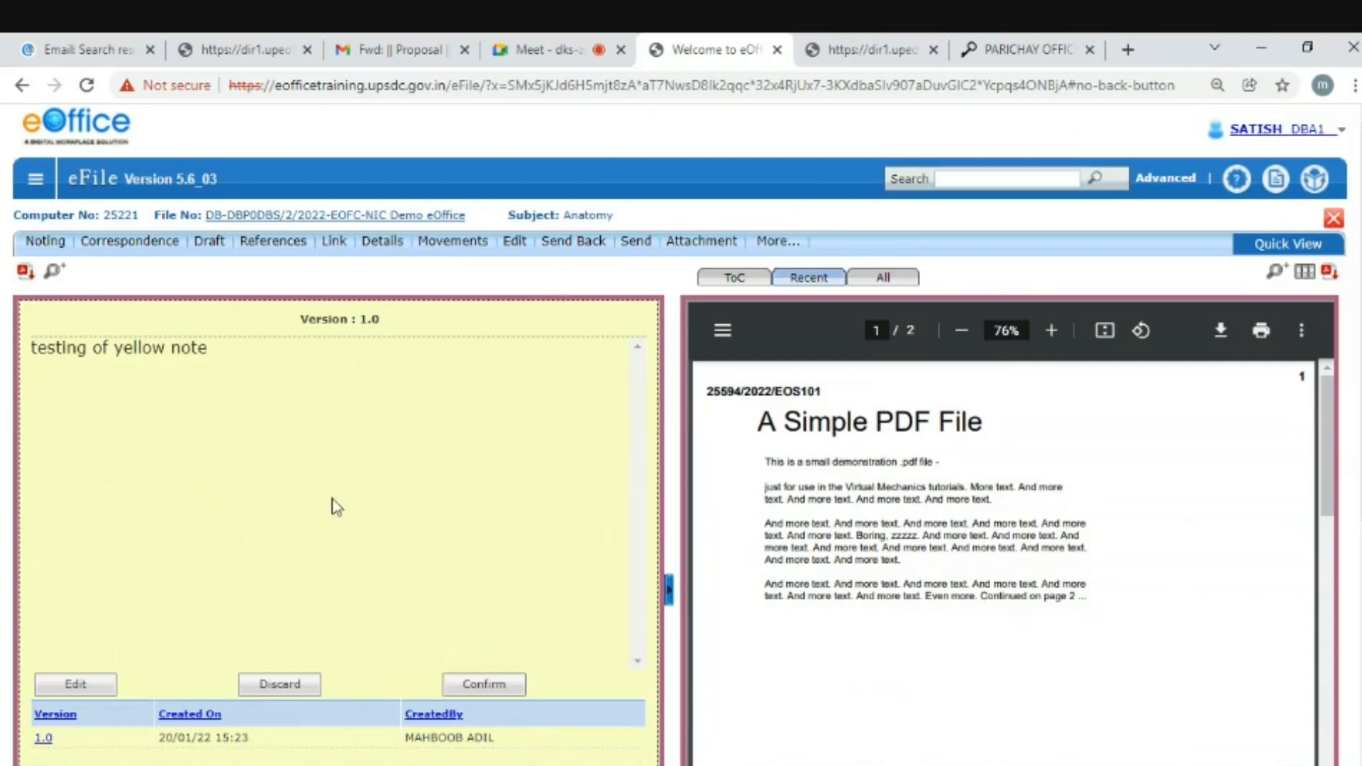
# - Confirm the yellow note, add 'approved' on a new line, and bring up the Send Back form
pyautogui.click(479, 685)
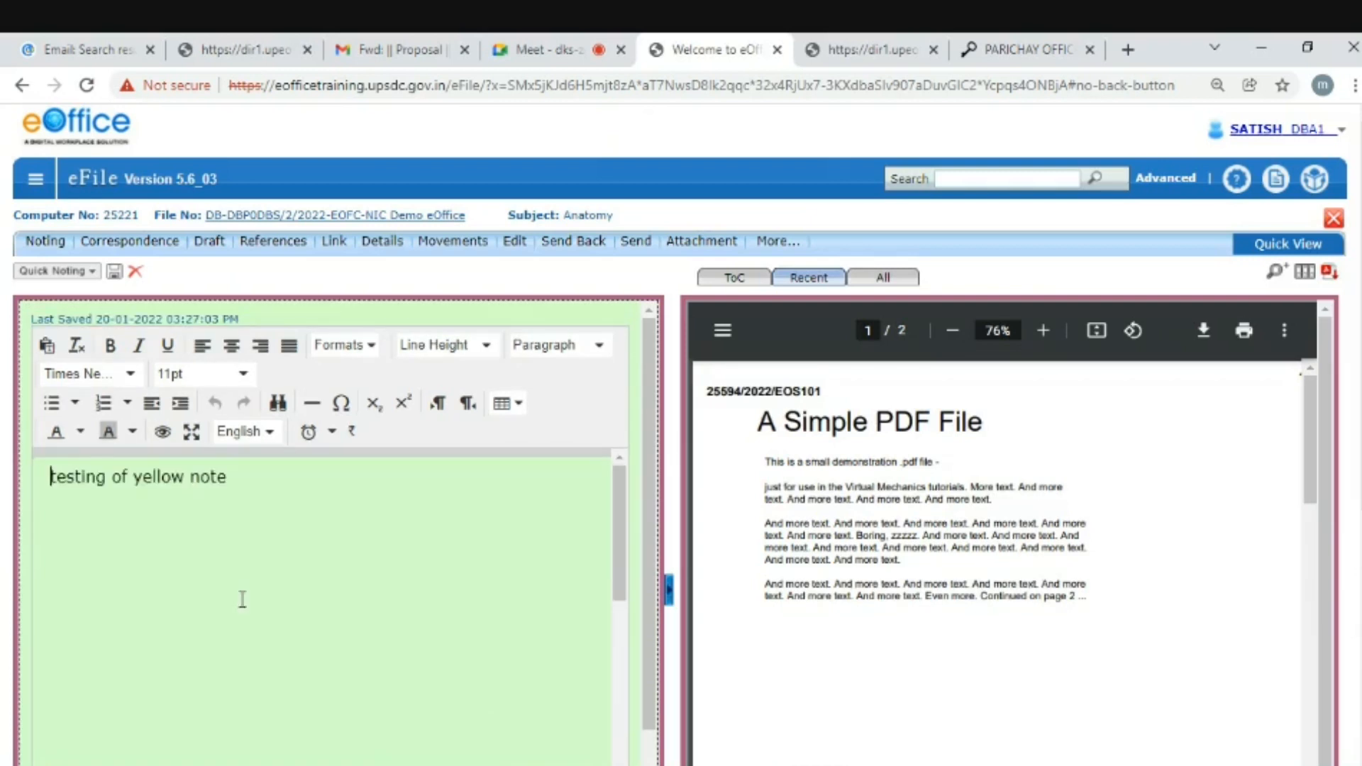
pyautogui.click(409, 488)
pyautogui.press('Return')
pyautogui.write('app')
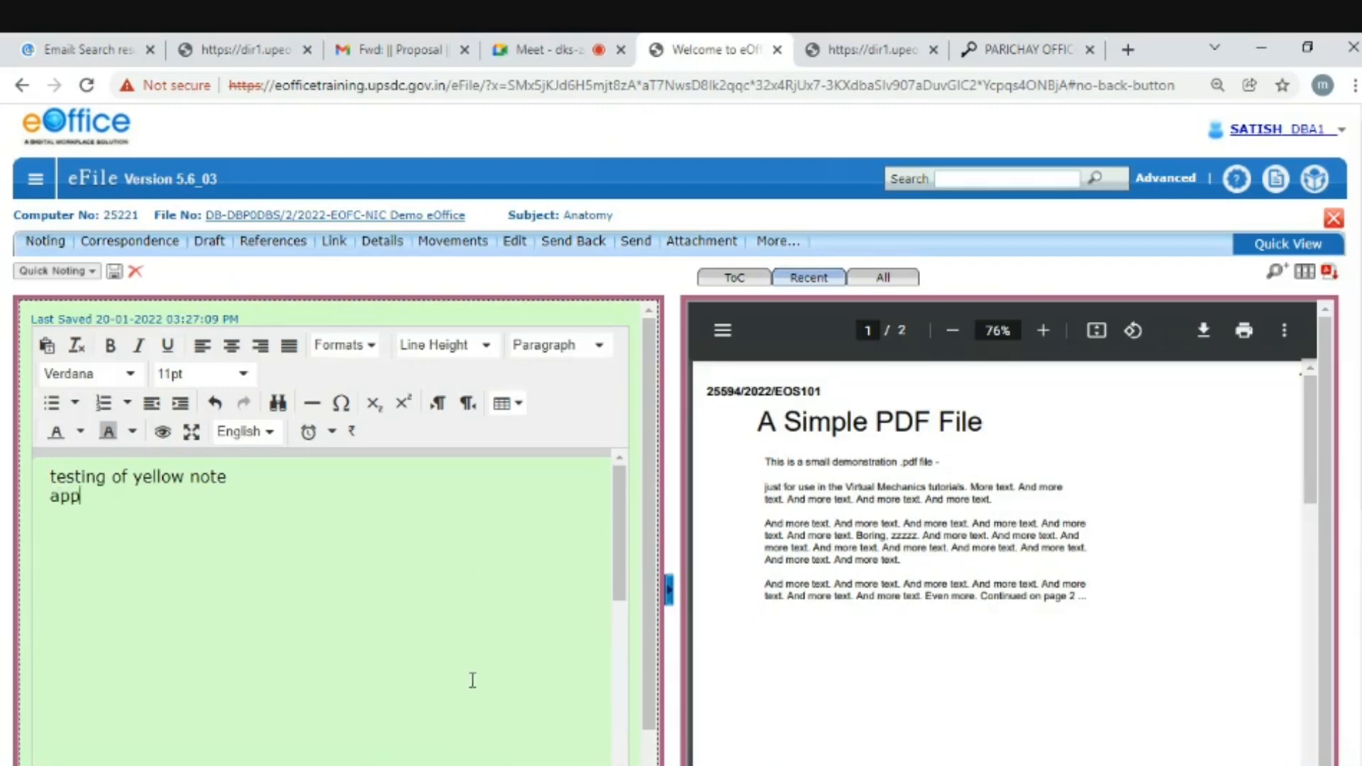
pyautogui.write('roved')
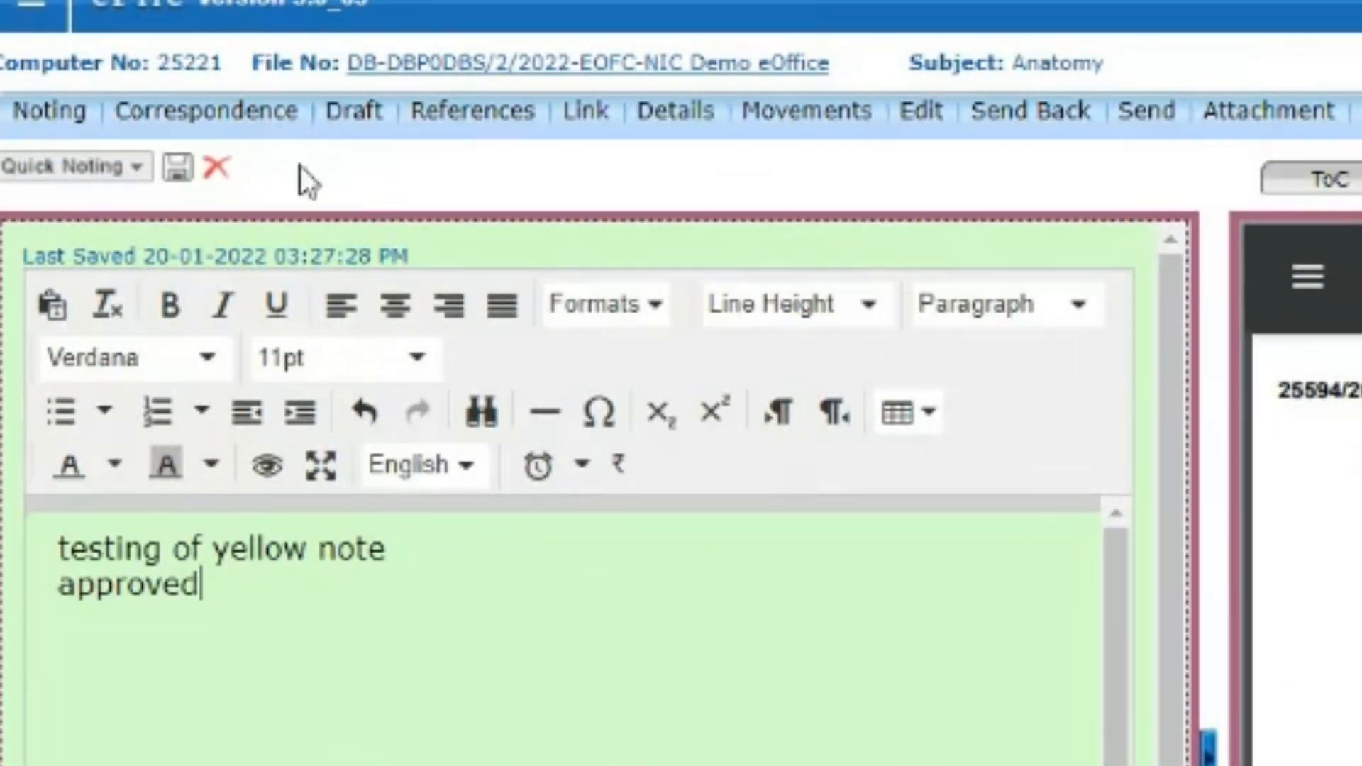
pyautogui.click(1044, 117)
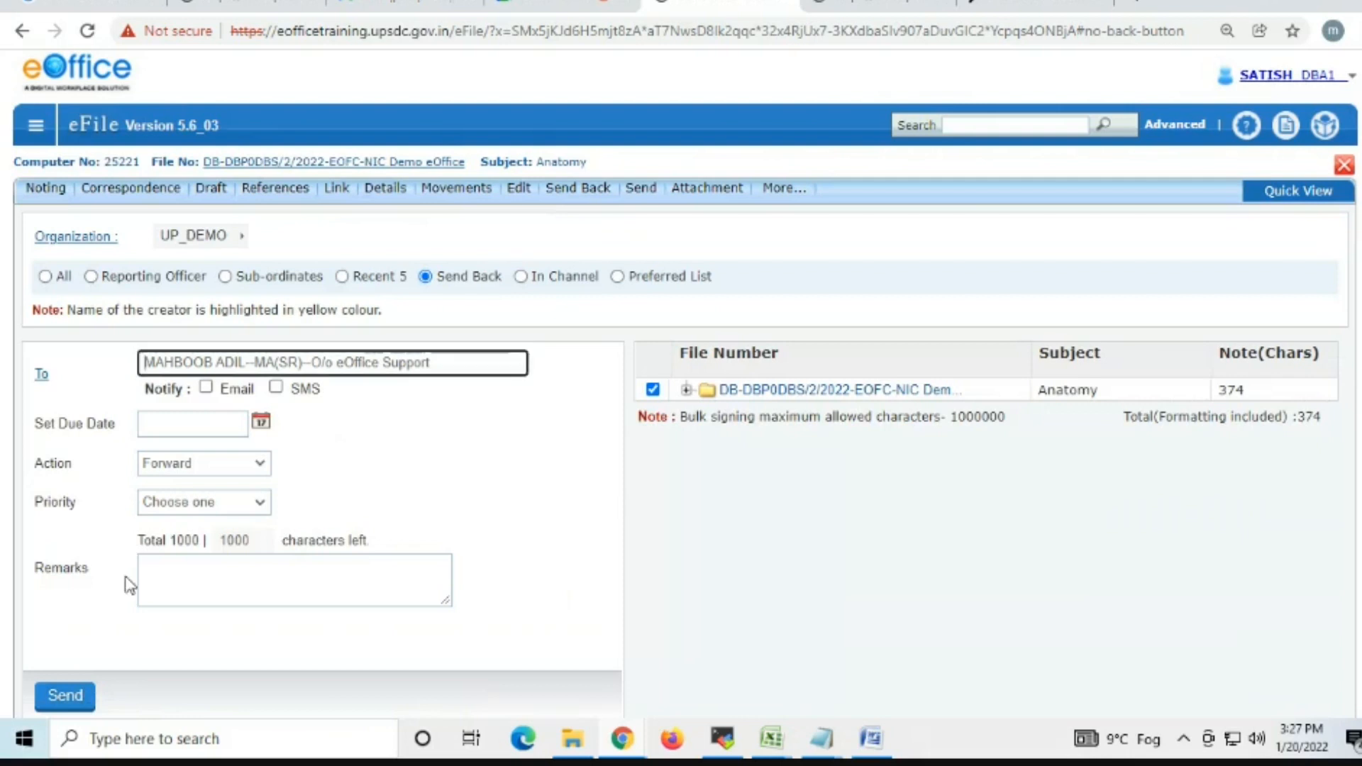
# - Send the Anatomy file back and verify it heads the Sent list at 20/01/22 03:27
pyautogui.click(71, 696)
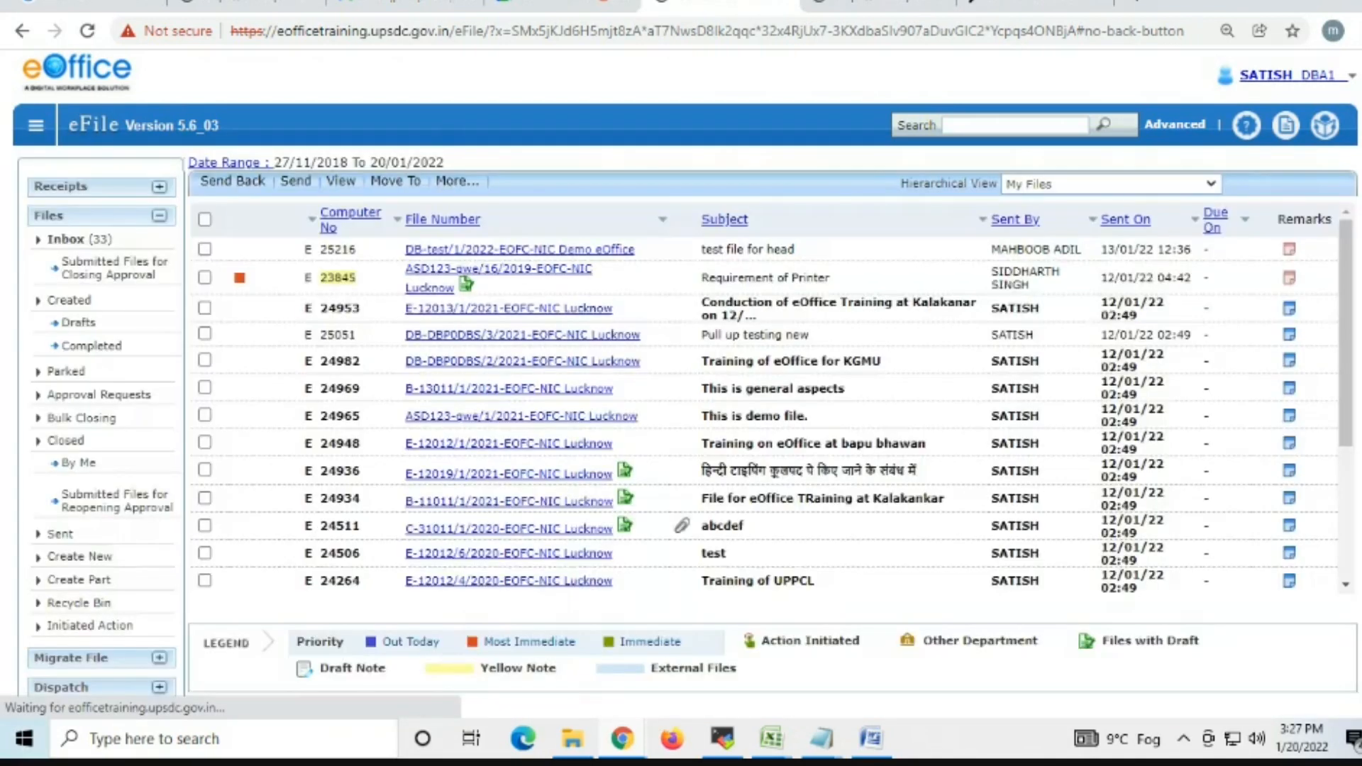
pyautogui.click(60, 534)
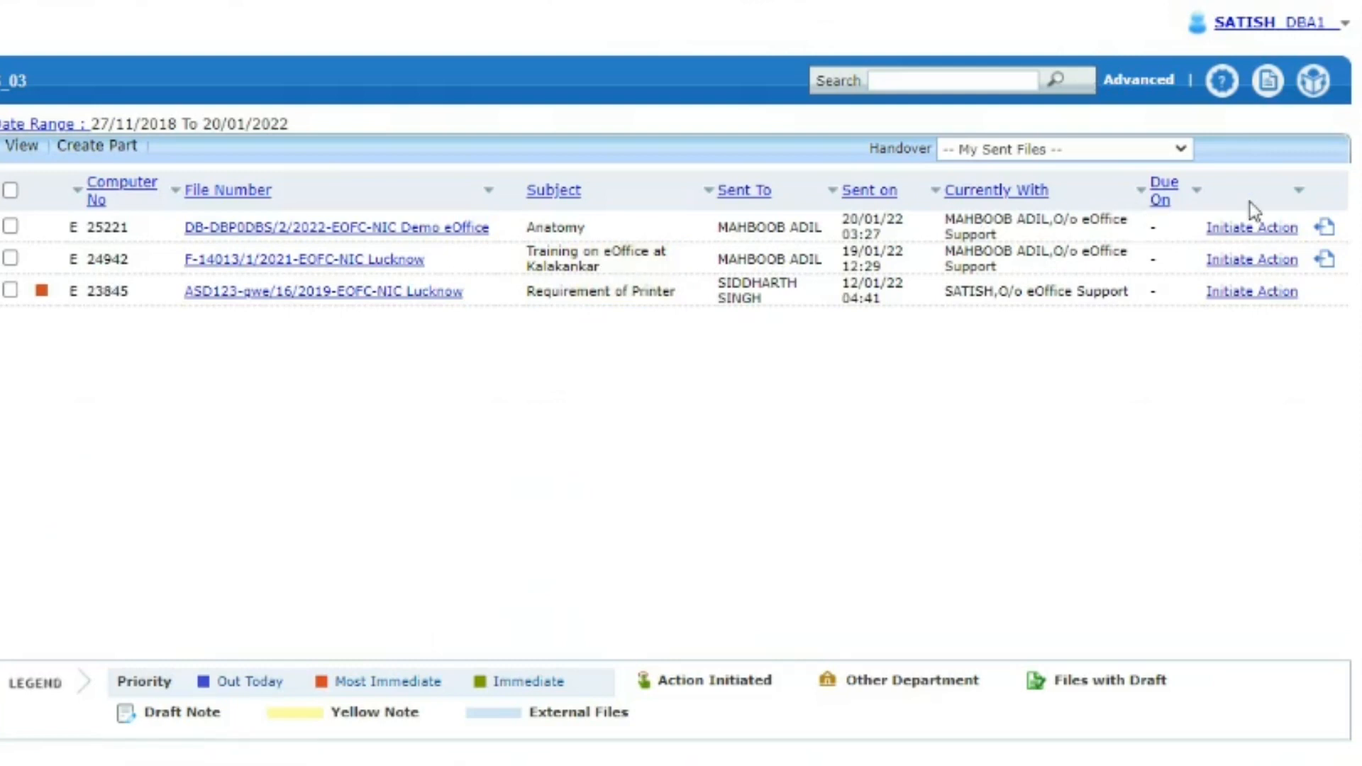
pyautogui.click(1319, 23)
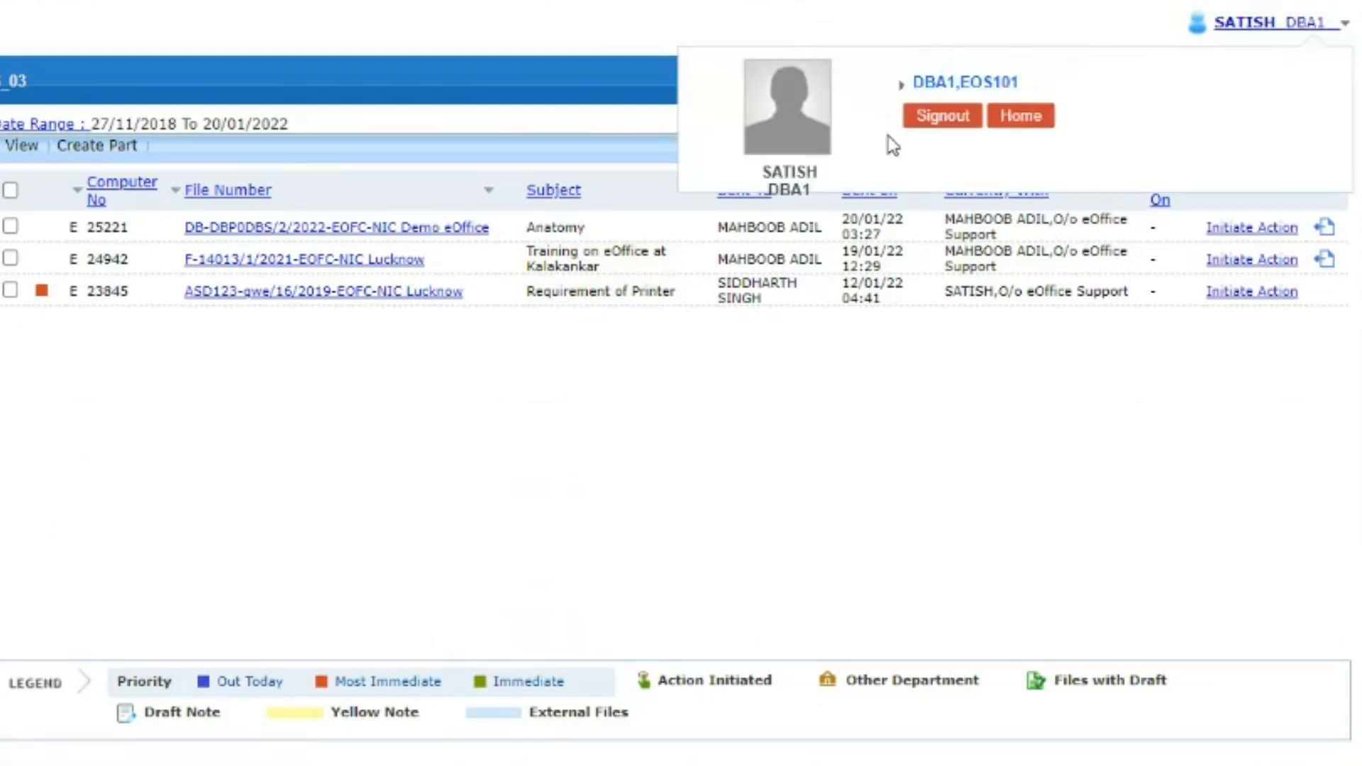
# - Sign out, log in as the file's creator with the saved login ID and password, and enter File Management System
pyautogui.click(938, 117)
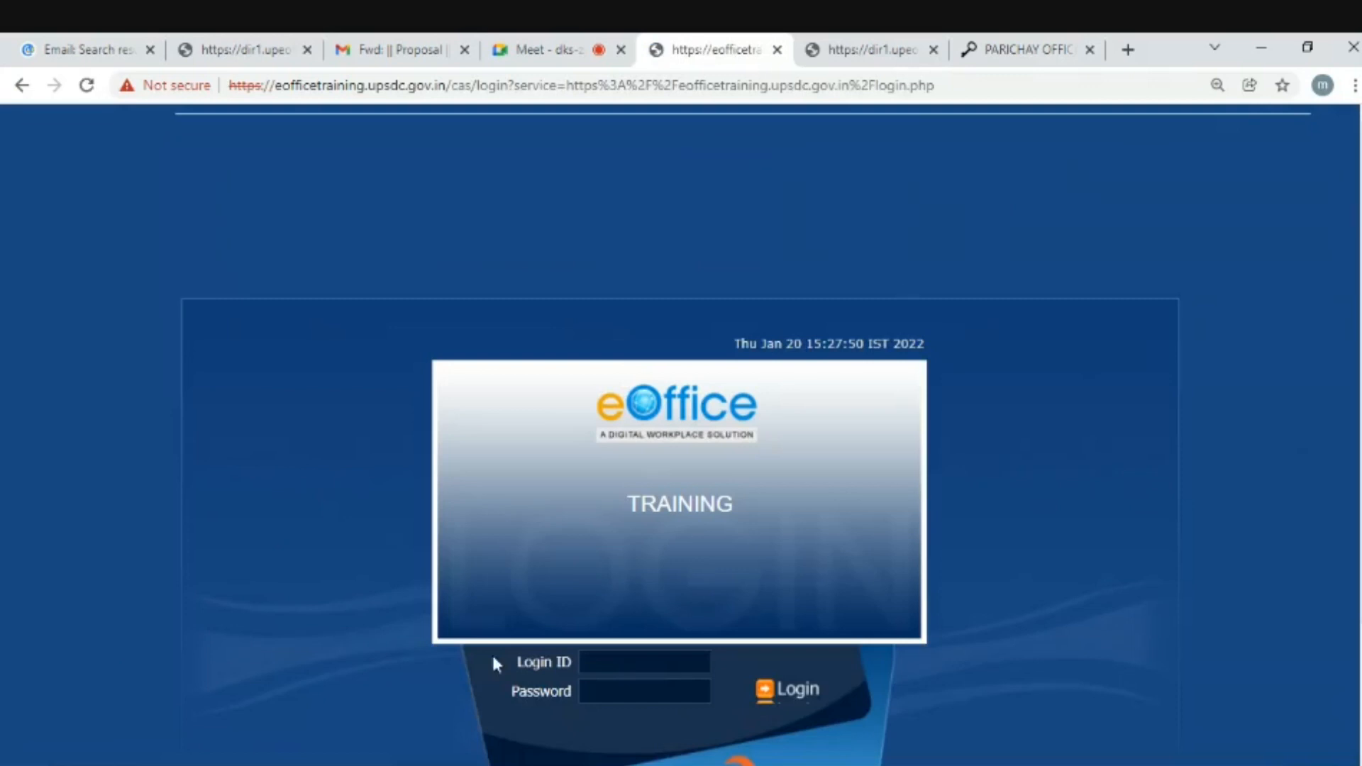
pyautogui.click(617, 661)
pyautogui.write('ad')
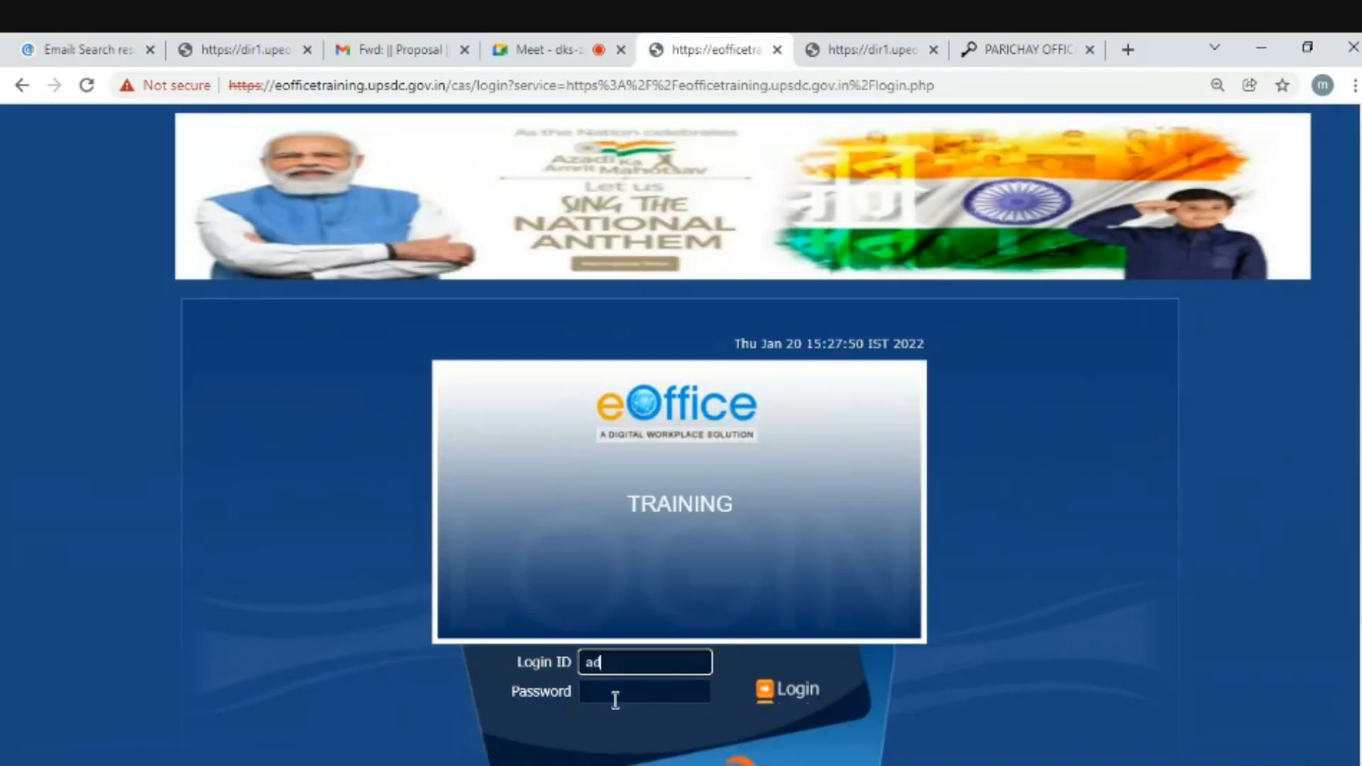
pyautogui.press('BackSpace')
pyautogui.press('BackSpace')
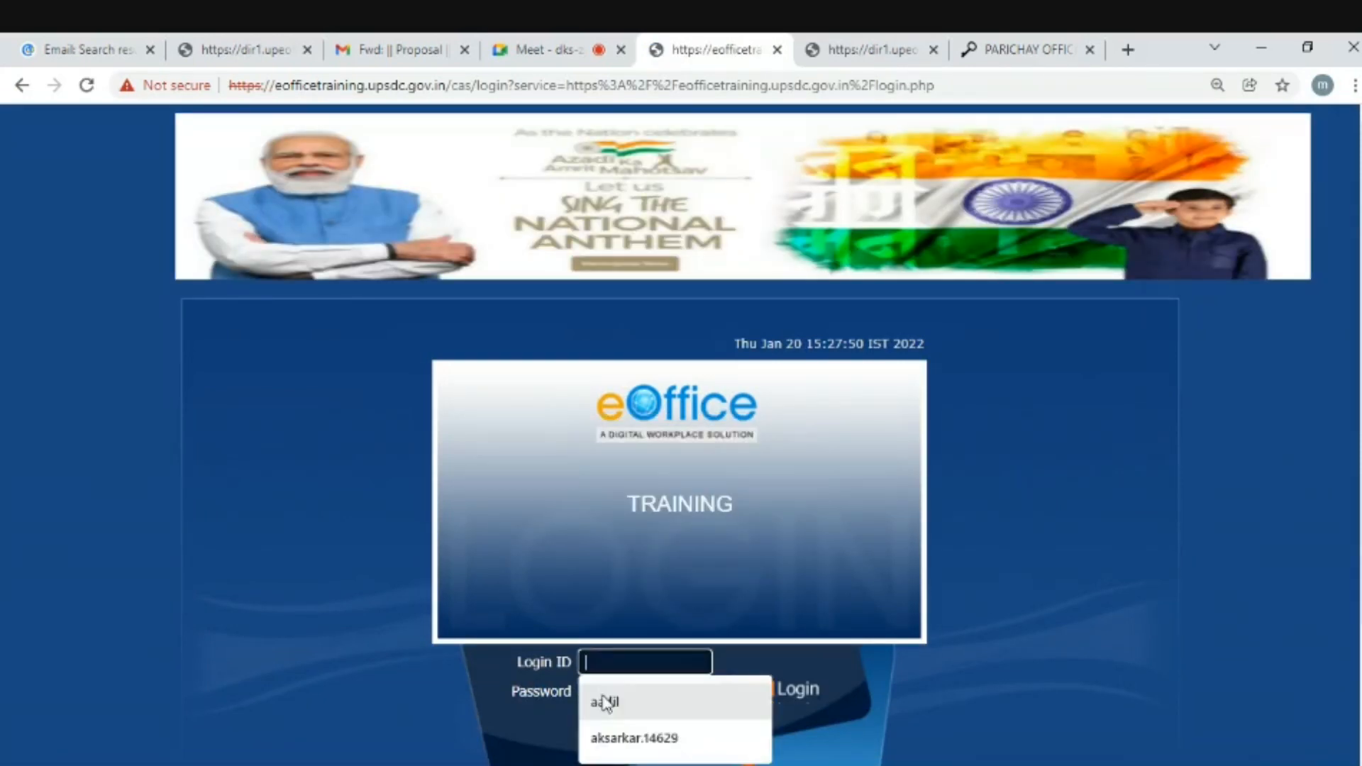
pyautogui.write('aadil')
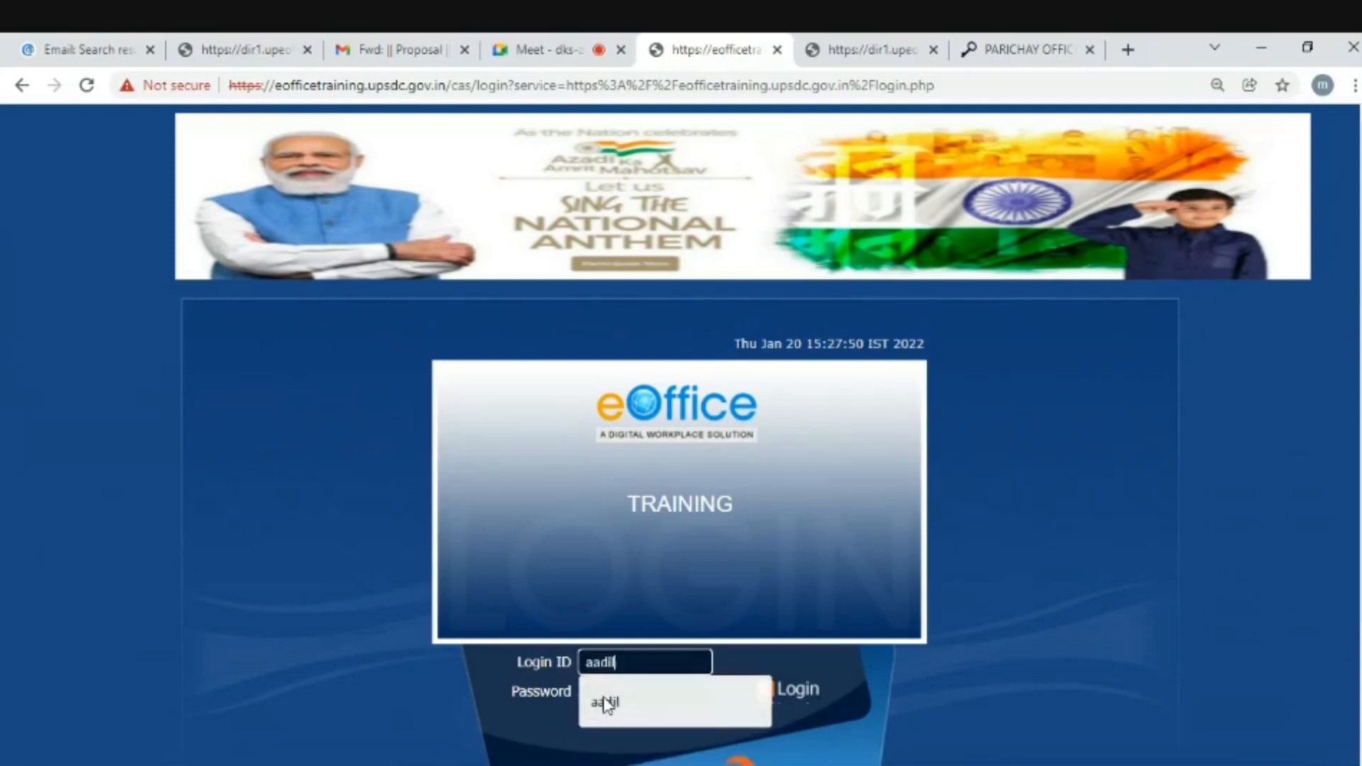
pyautogui.click(604, 703)
pyautogui.click(604, 698)
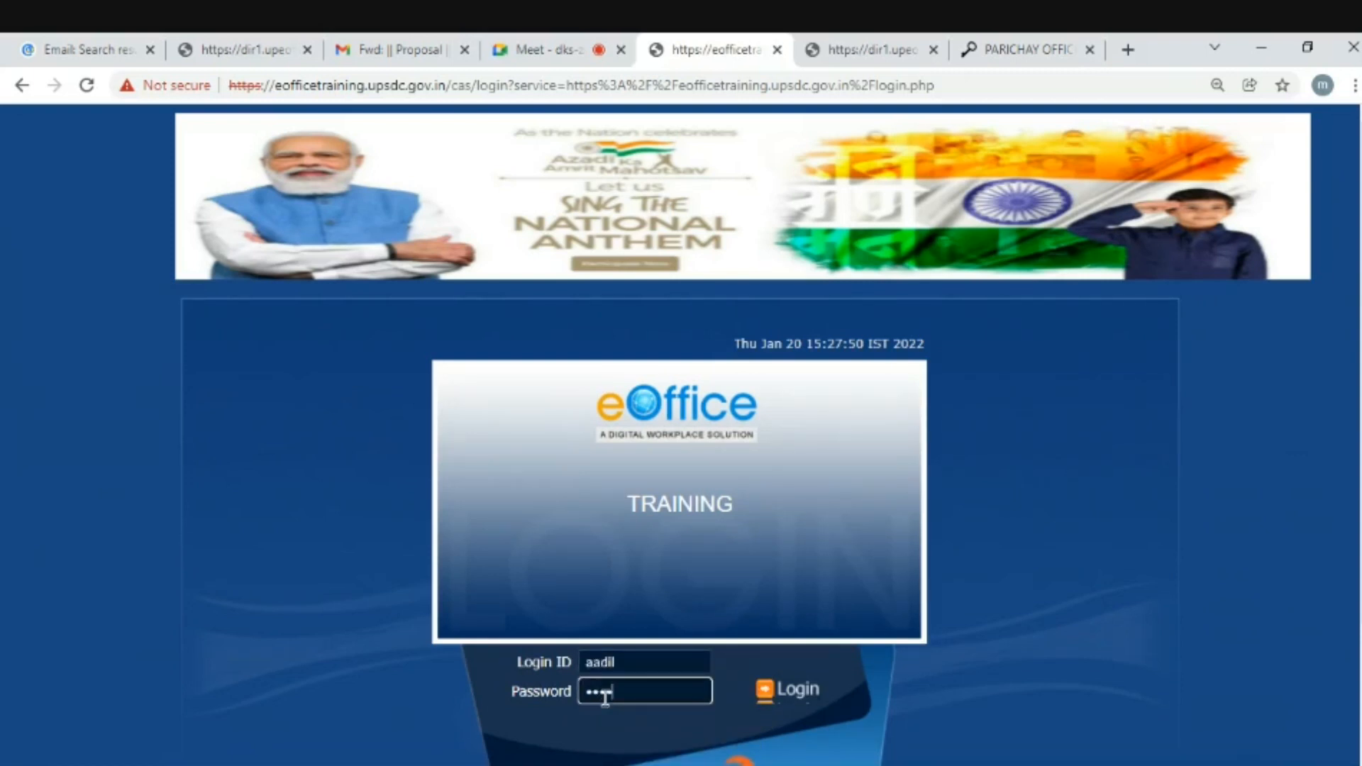
pyautogui.write('•')
pyautogui.press('Return')
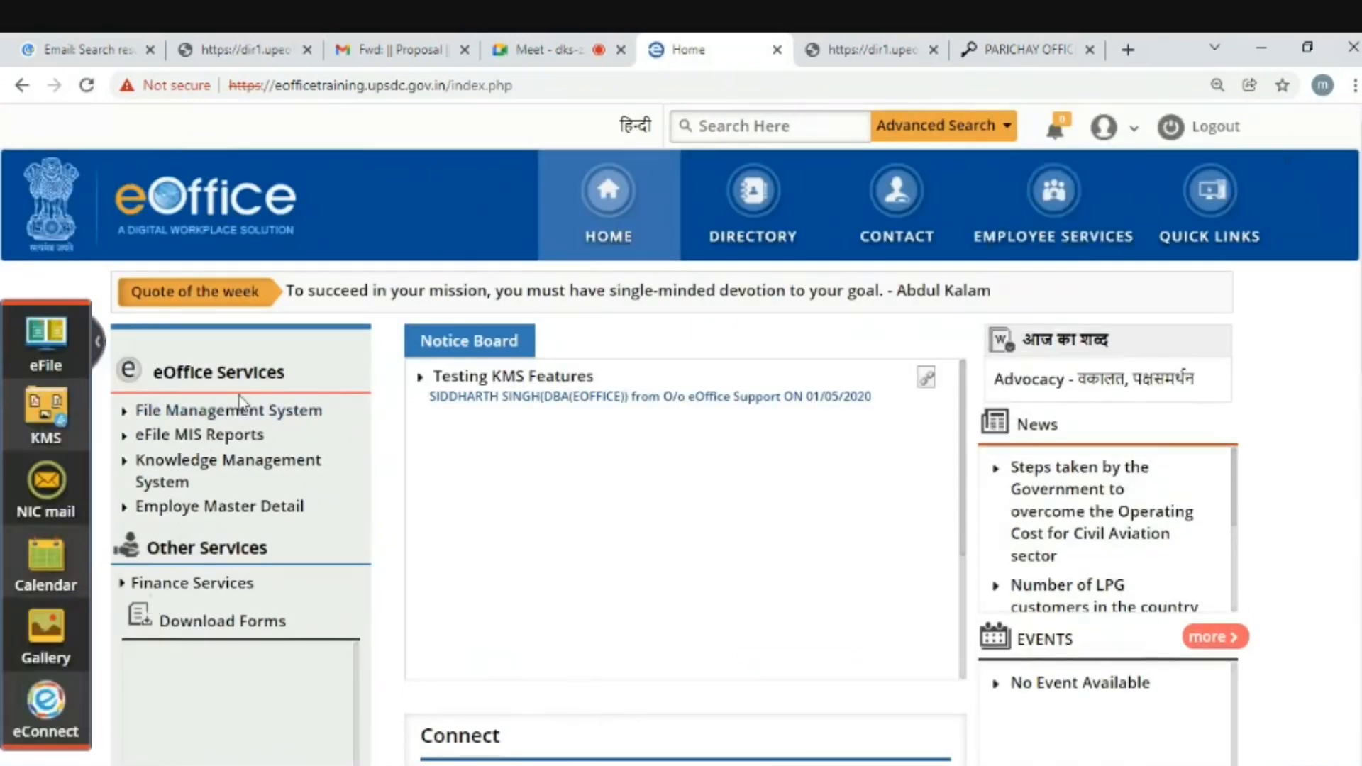
pyautogui.click(228, 414)
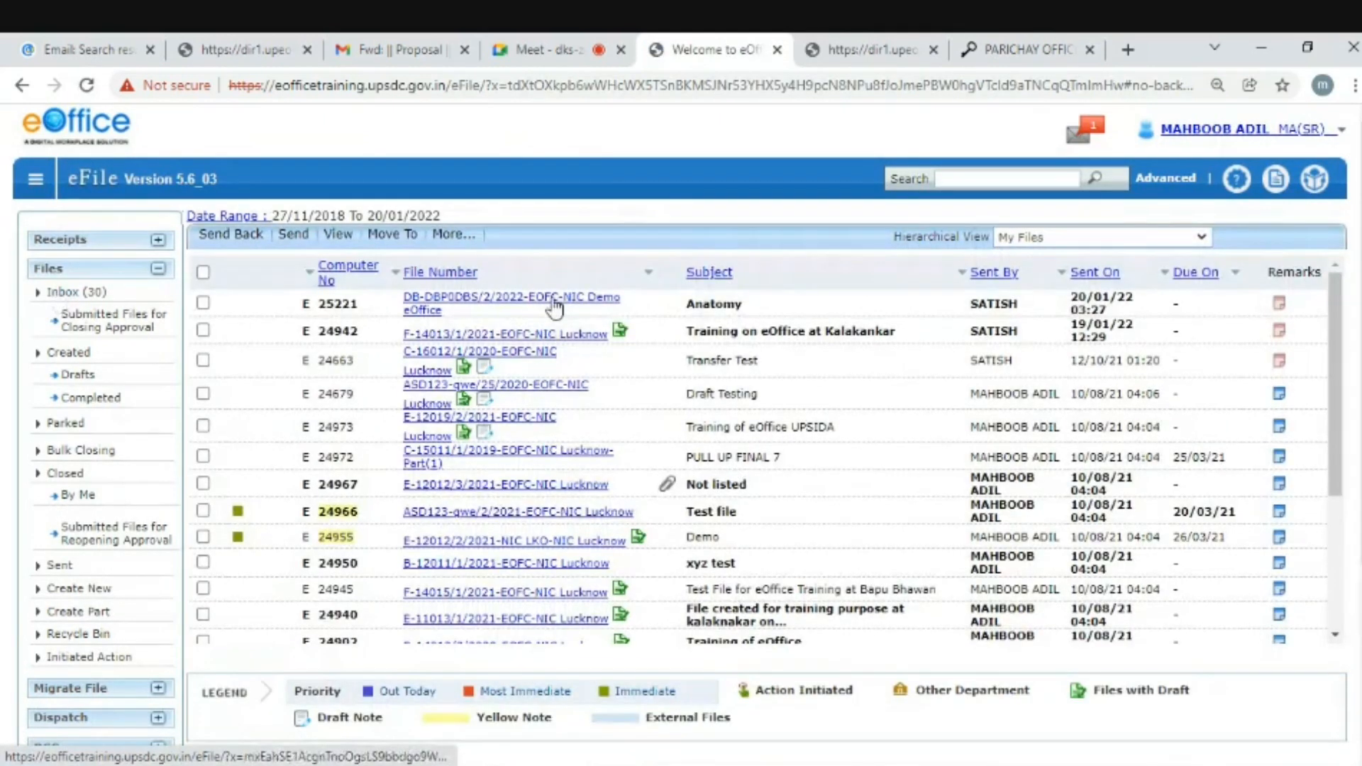
# - Open the returned Anatomy file and read Note #1 now ending with 'approved'
pyautogui.click(552, 299)
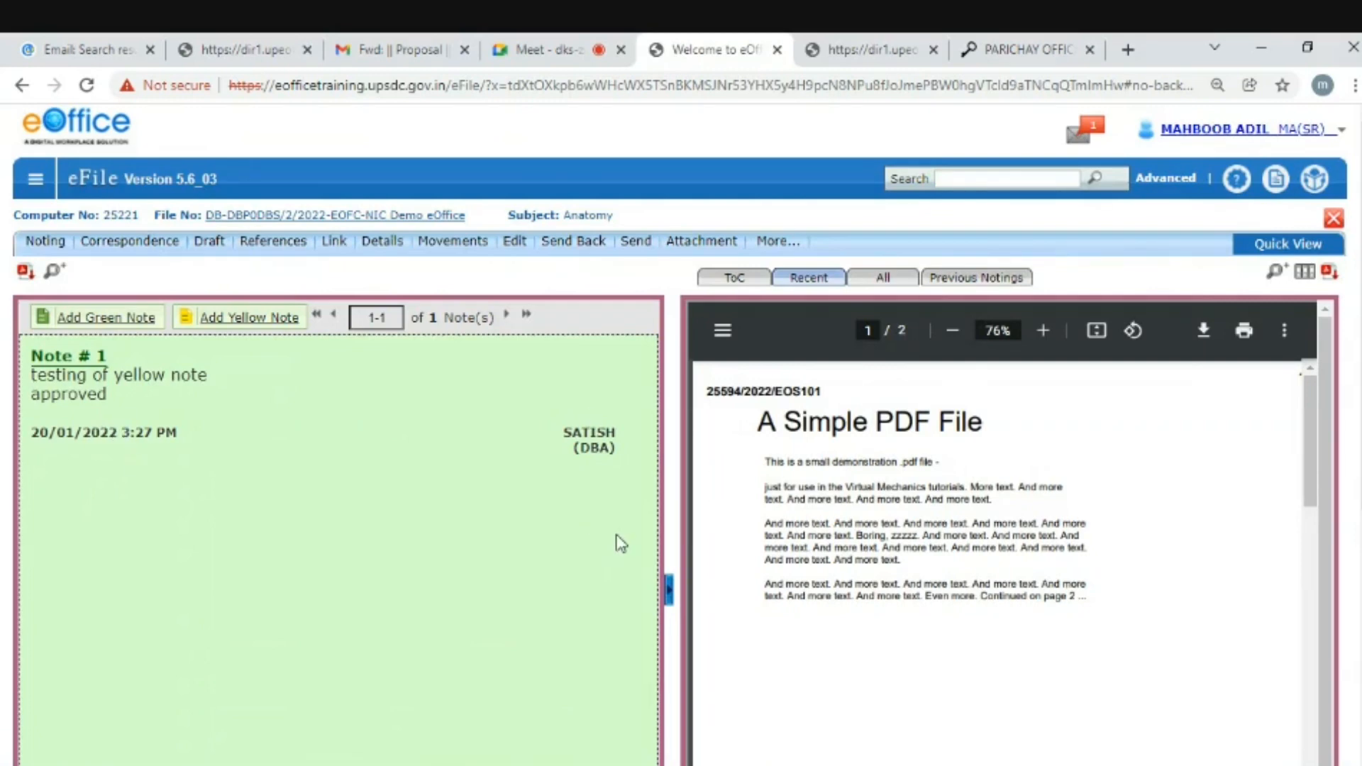
pyautogui.scroll(-4, 610, 539)
pyautogui.scroll(4, 596, 518)
# - Write a green note reading 'the content is not right' on the Anatomy file
pyautogui.click(94, 321)
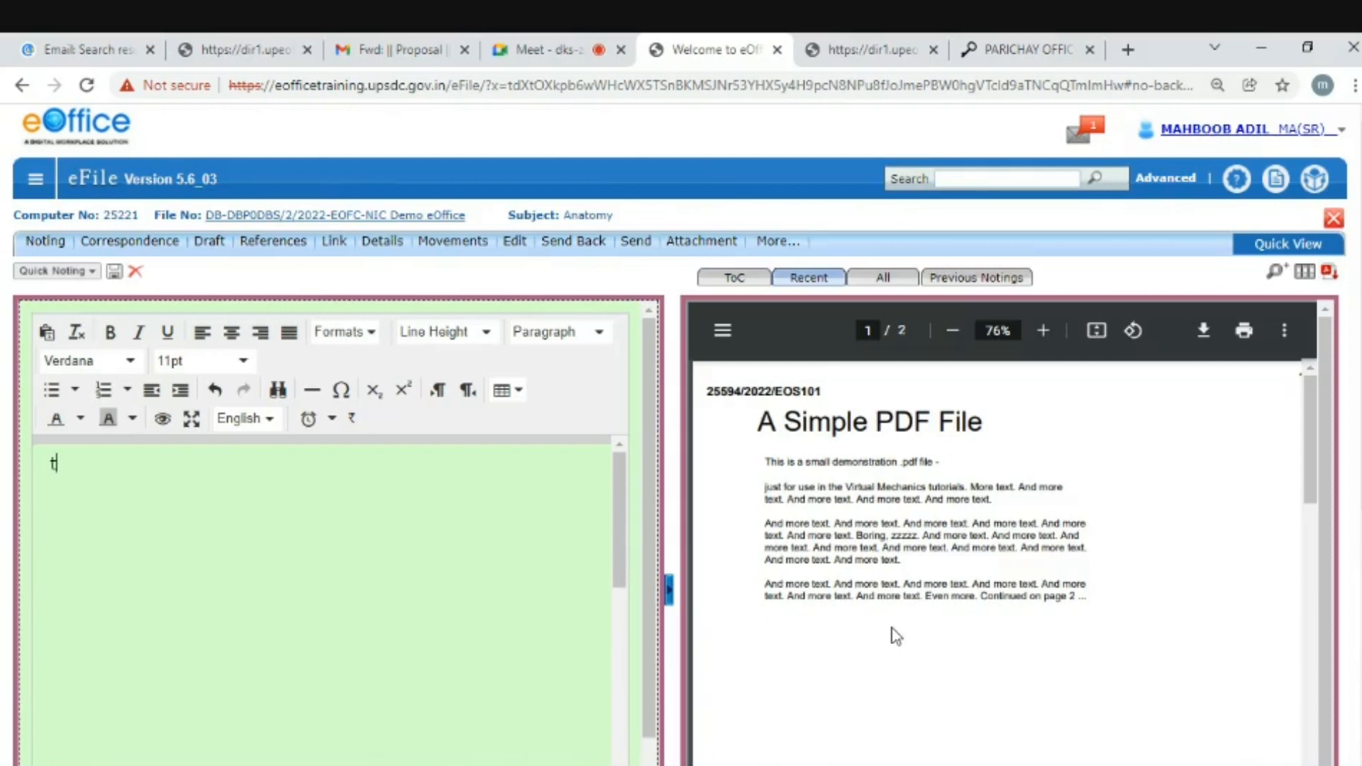
pyautogui.write('the cont')
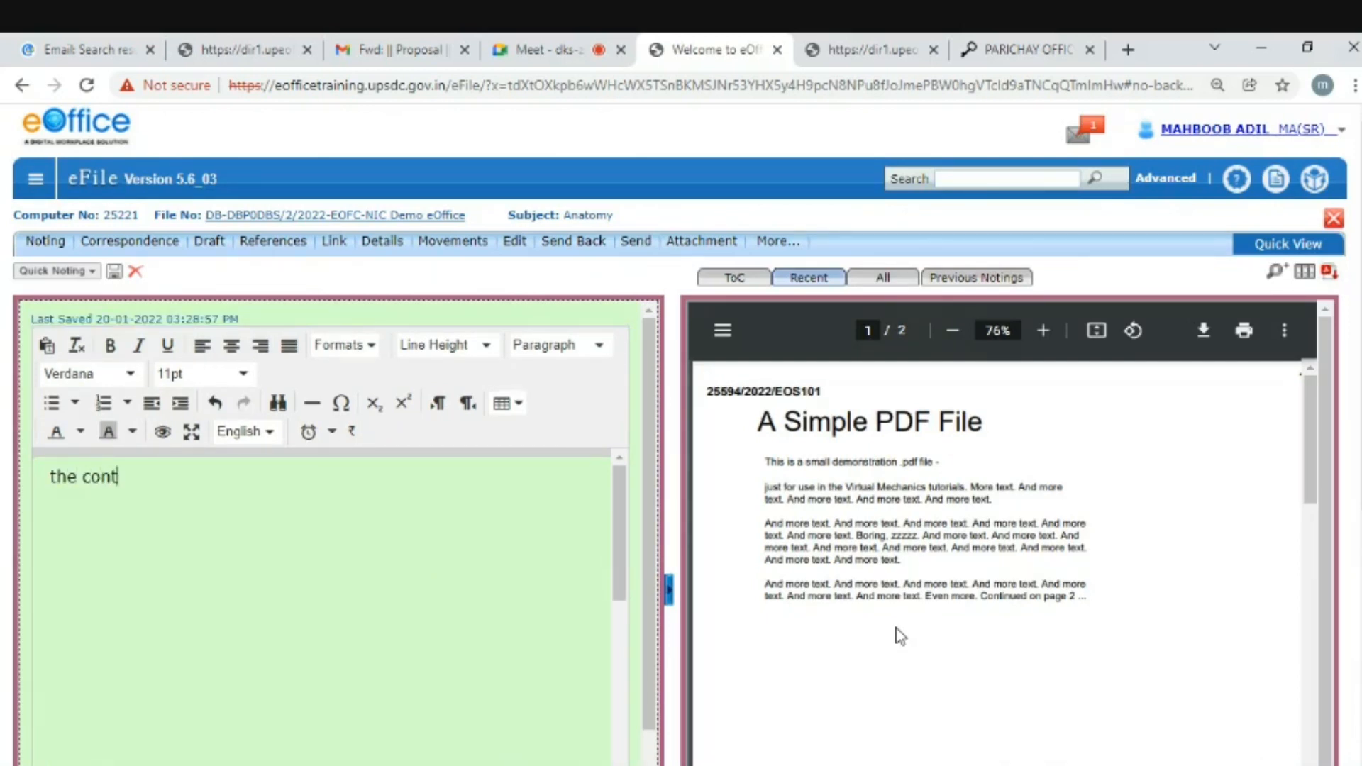
pyautogui.write('ent is not right')
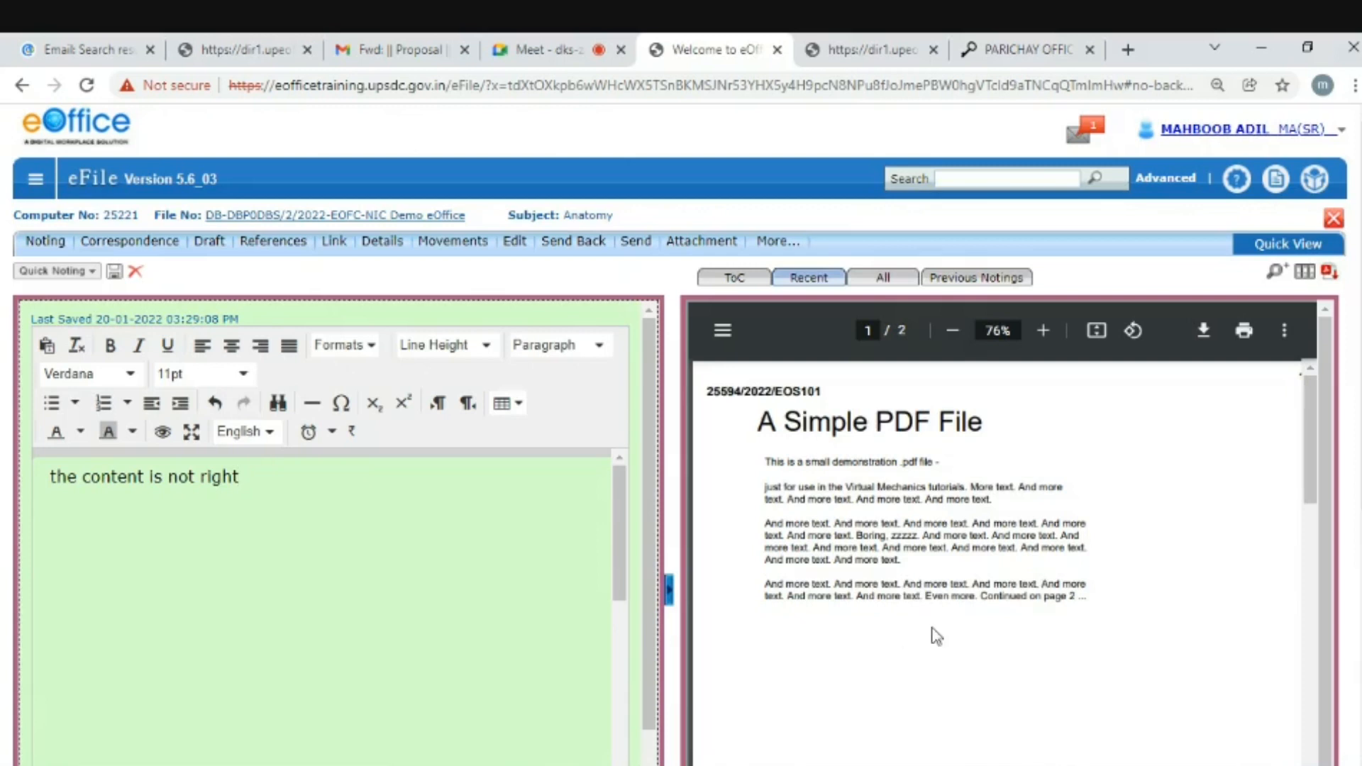
pyautogui.scroll(-5, 532, 526)
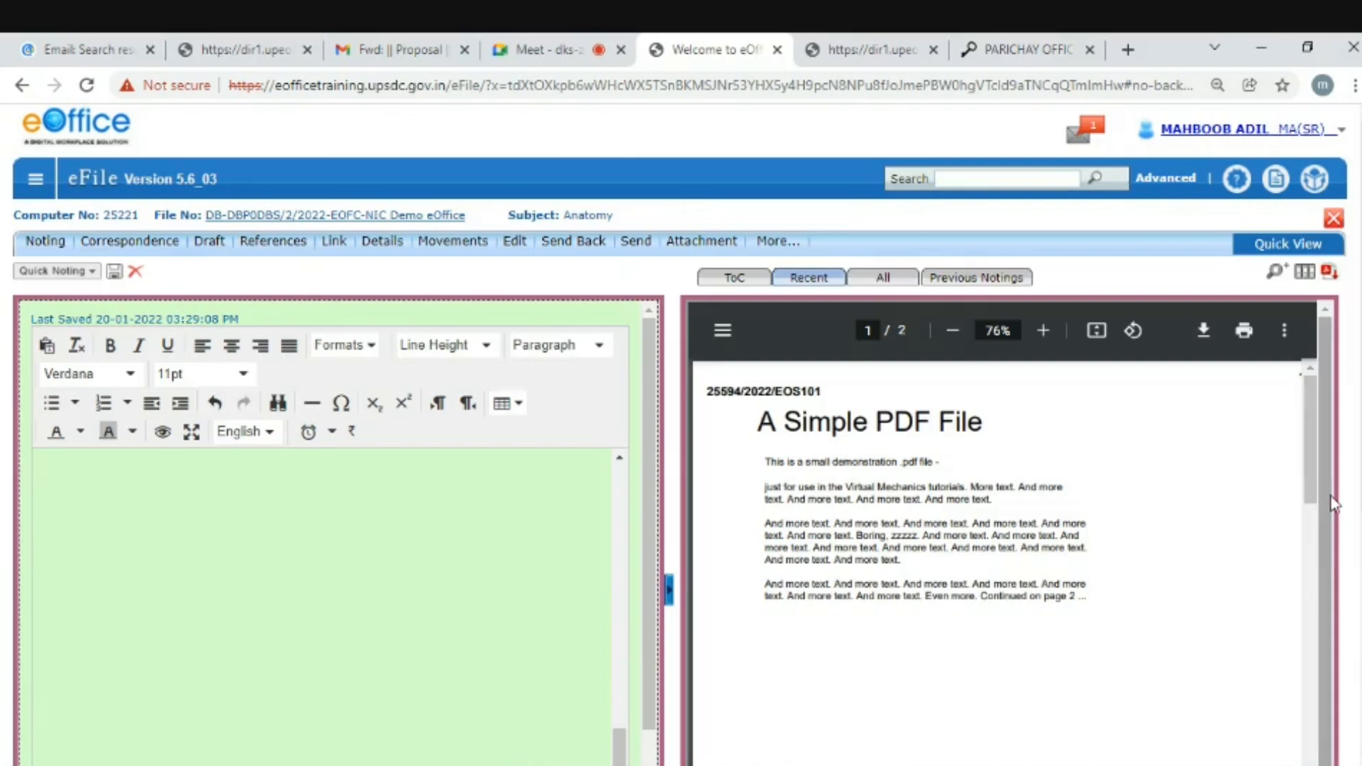
pyautogui.scroll(-2, 682, 663)
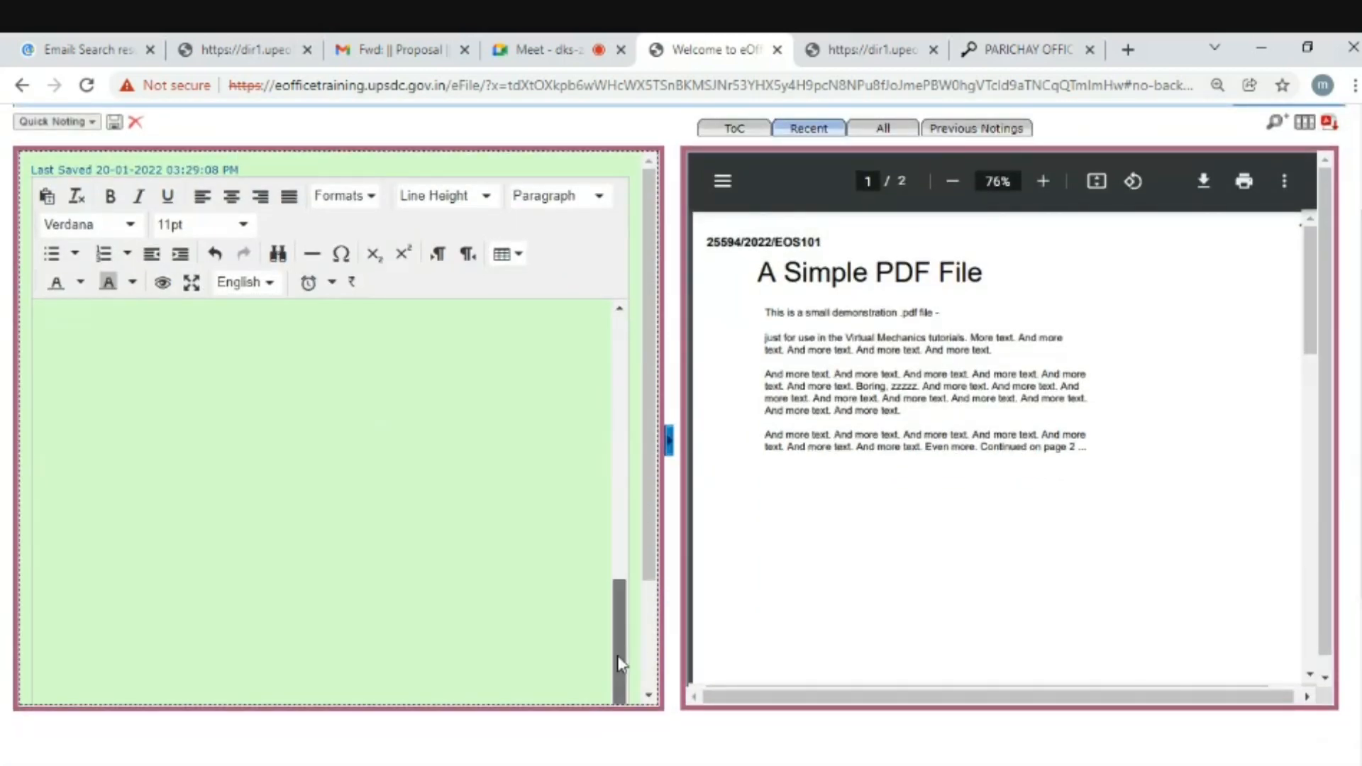
pyautogui.moveTo(619, 663); pyautogui.dragTo(632, 334)
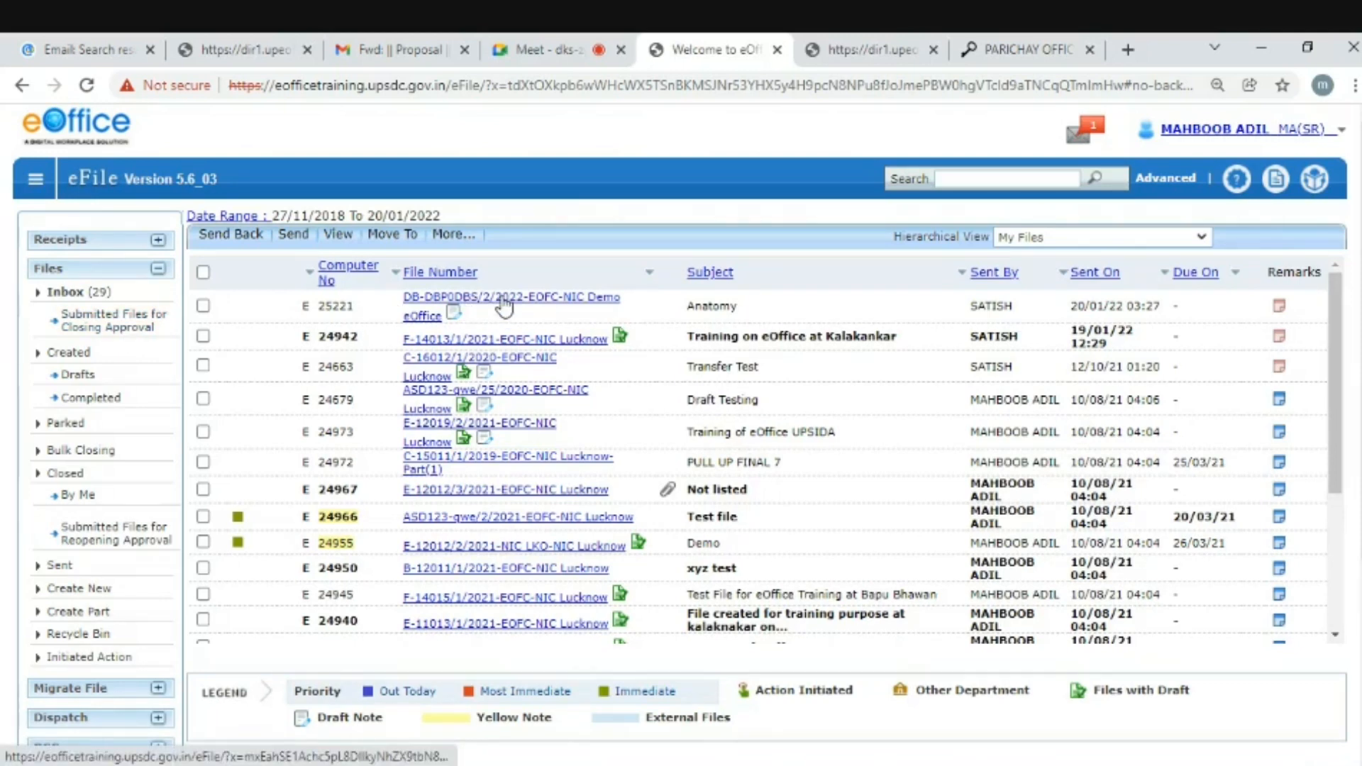
# - Reopen the Anatomy file from the Inbox and show its Draft menu
pyautogui.click(505, 305)
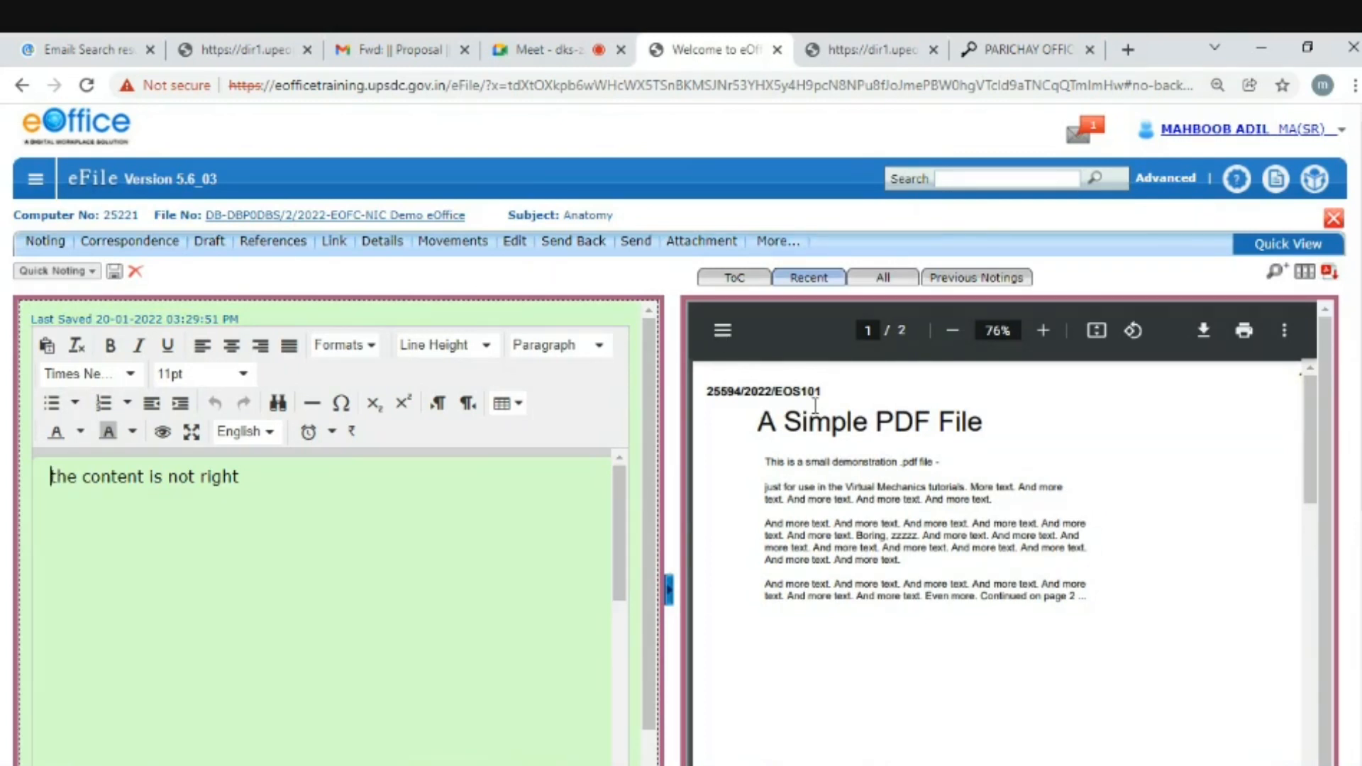
pyautogui.click(699, 241)
pyautogui.click(201, 245)
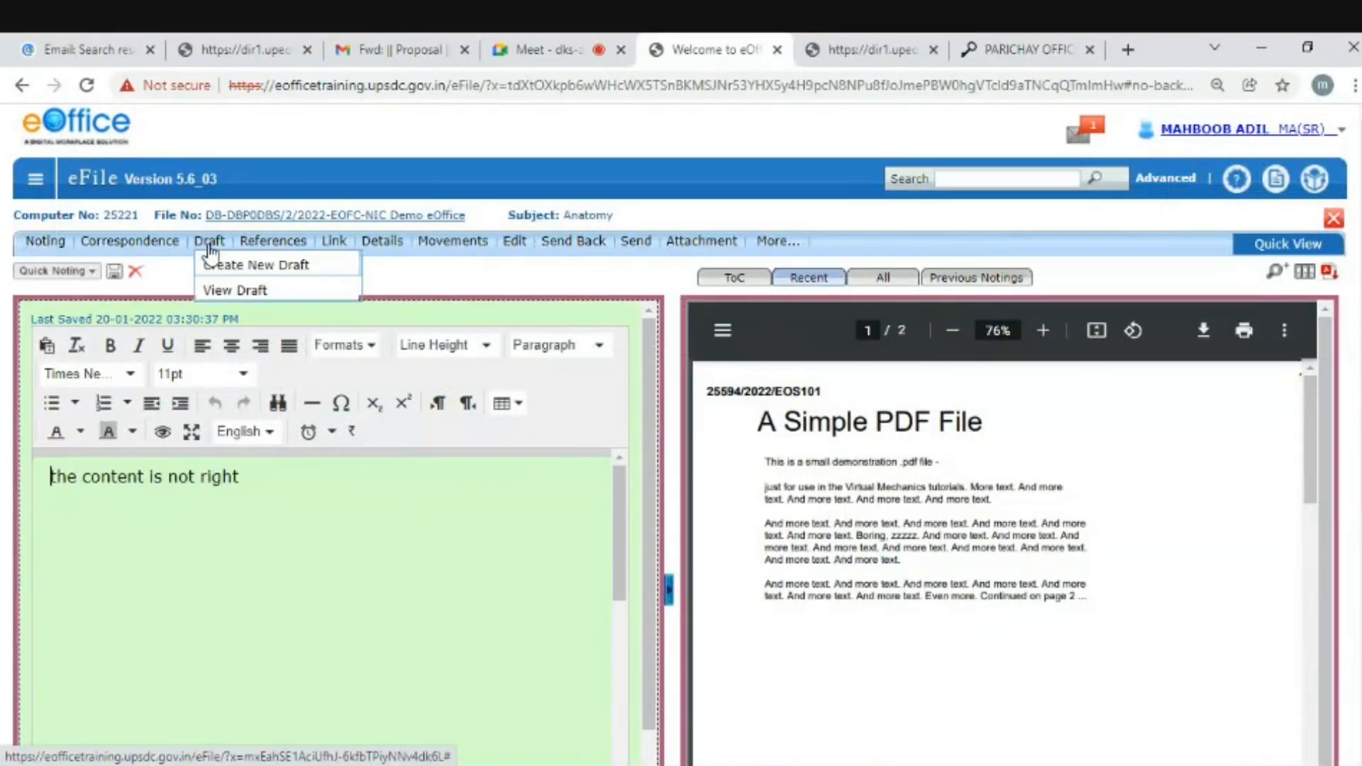
# - Create a new draft on the Anatomy file and enter its short message text
pyautogui.click(239, 274)
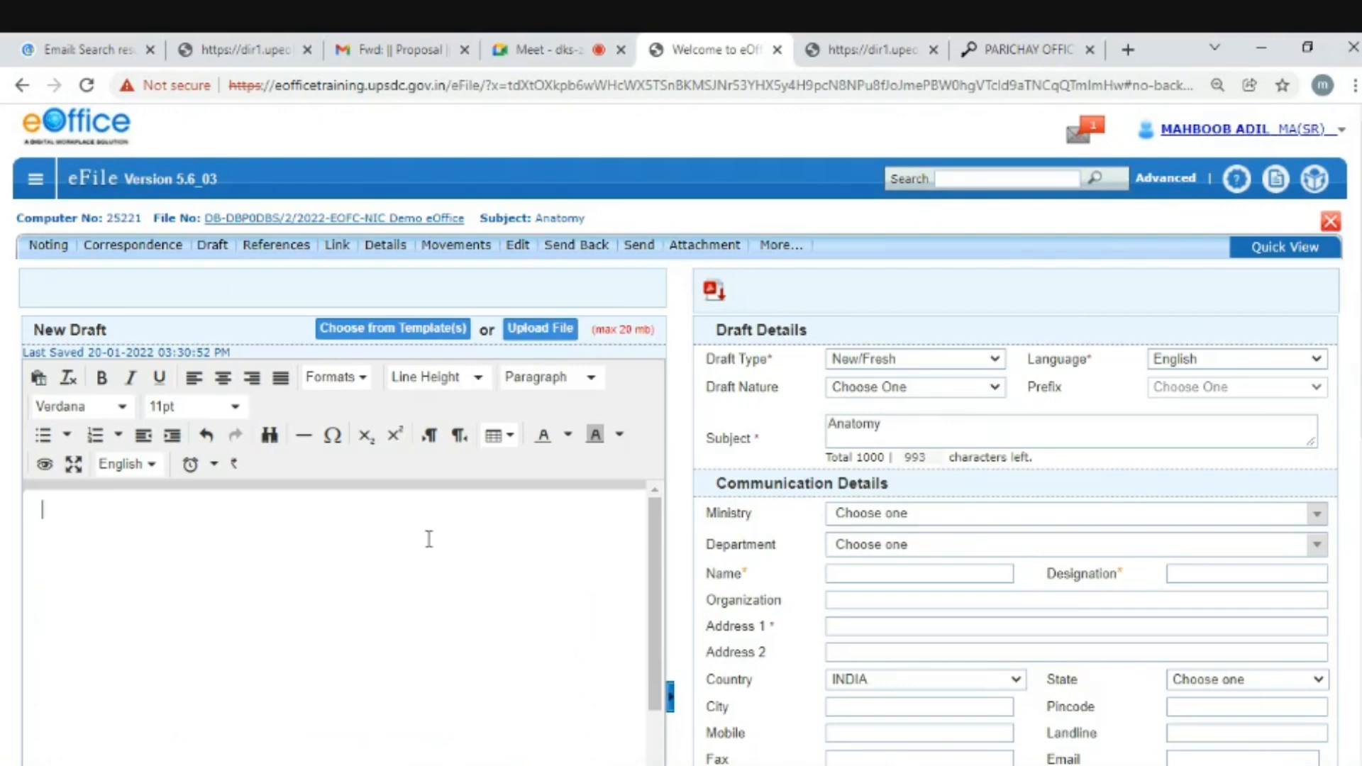
pyautogui.write('kin')
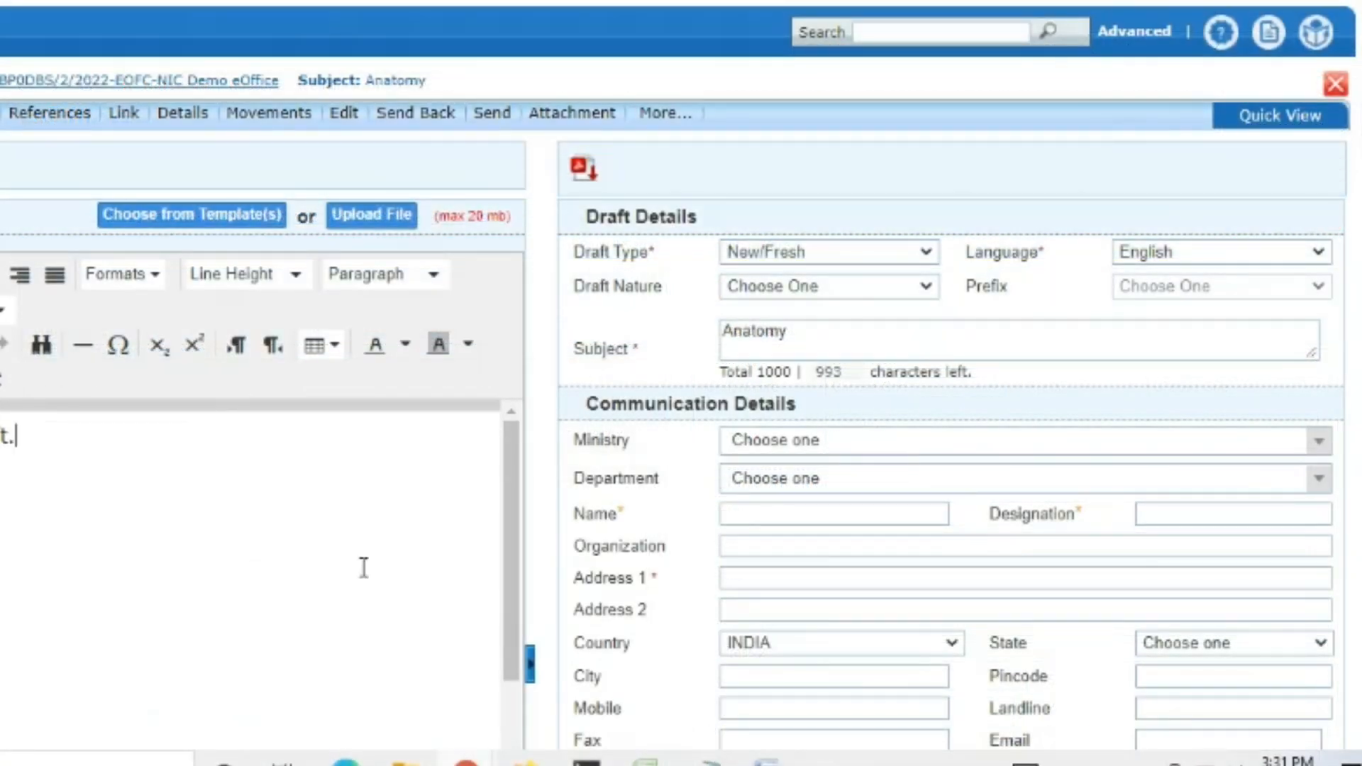
pyautogui.scroll(-5, 368, 551)
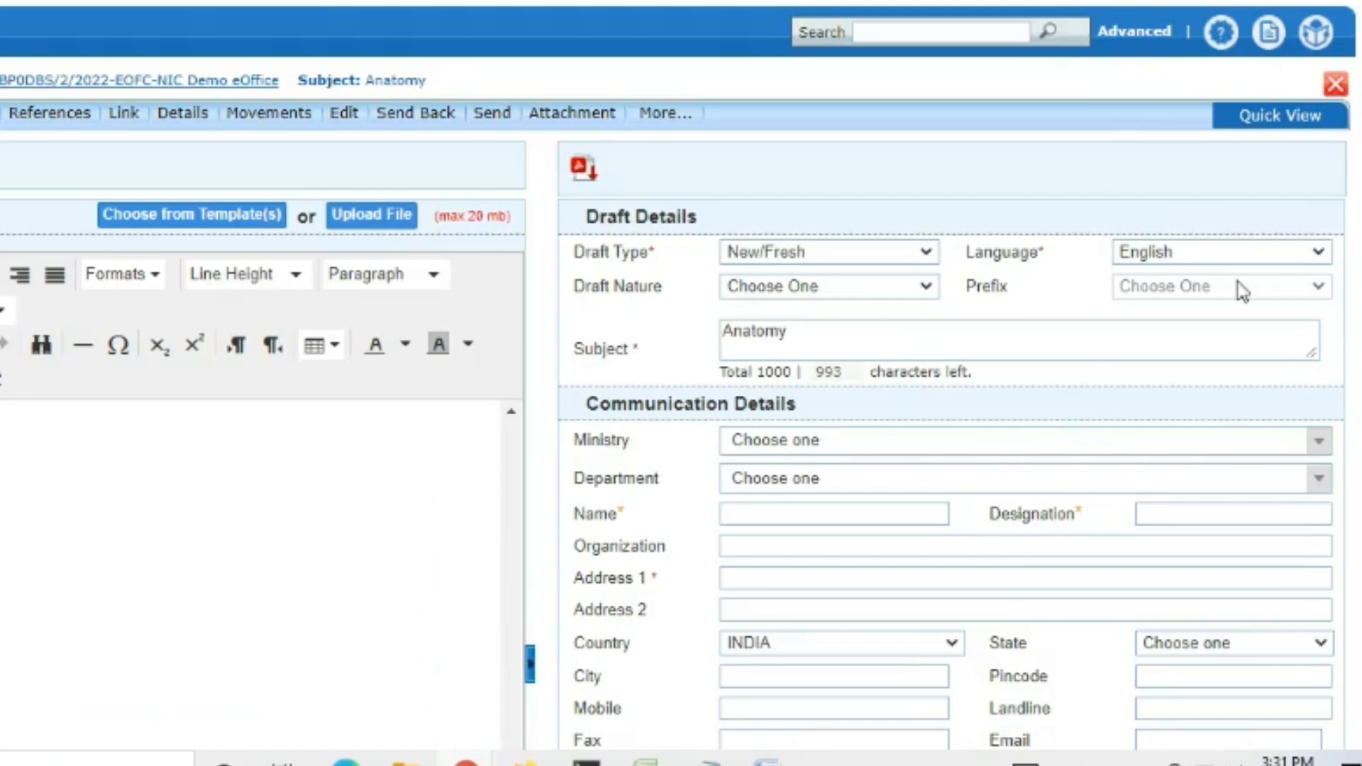
pyautogui.scroll(5, 255, 525)
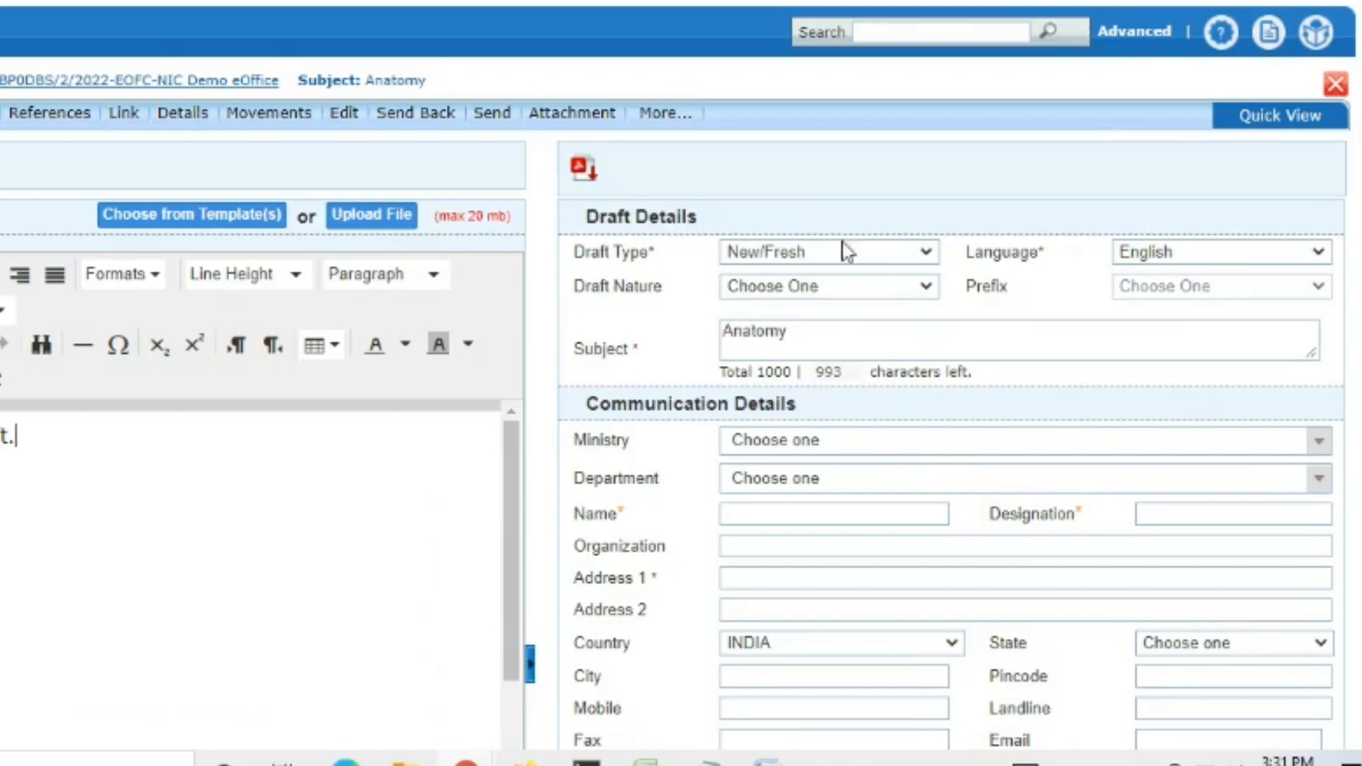
# - Keep the draft's Type as New/Fresh and Language as English
pyautogui.click(890, 257)
pyautogui.click(889, 256)
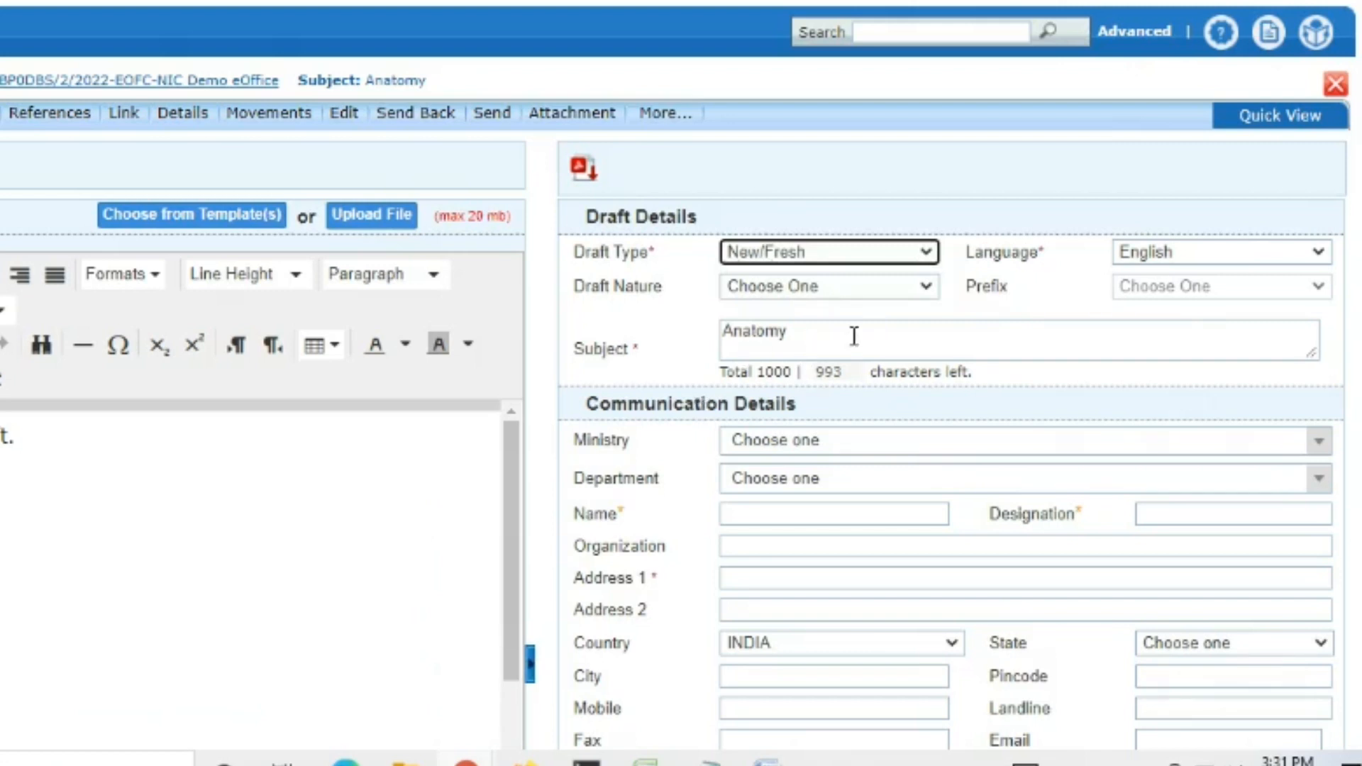
pyautogui.click(1204, 260)
pyautogui.click(1213, 276)
pyautogui.scroll(-8, 1308, 441)
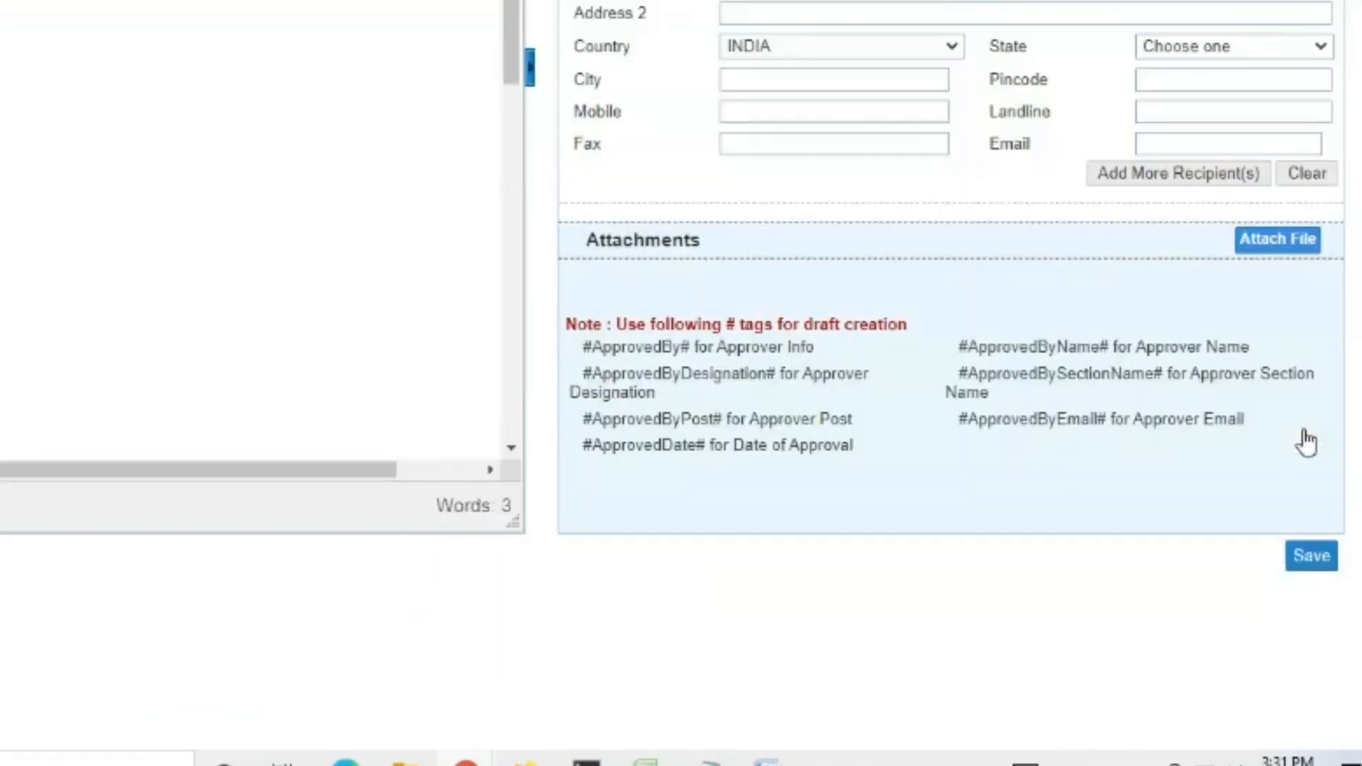
pyautogui.scroll(7, 937, 305)
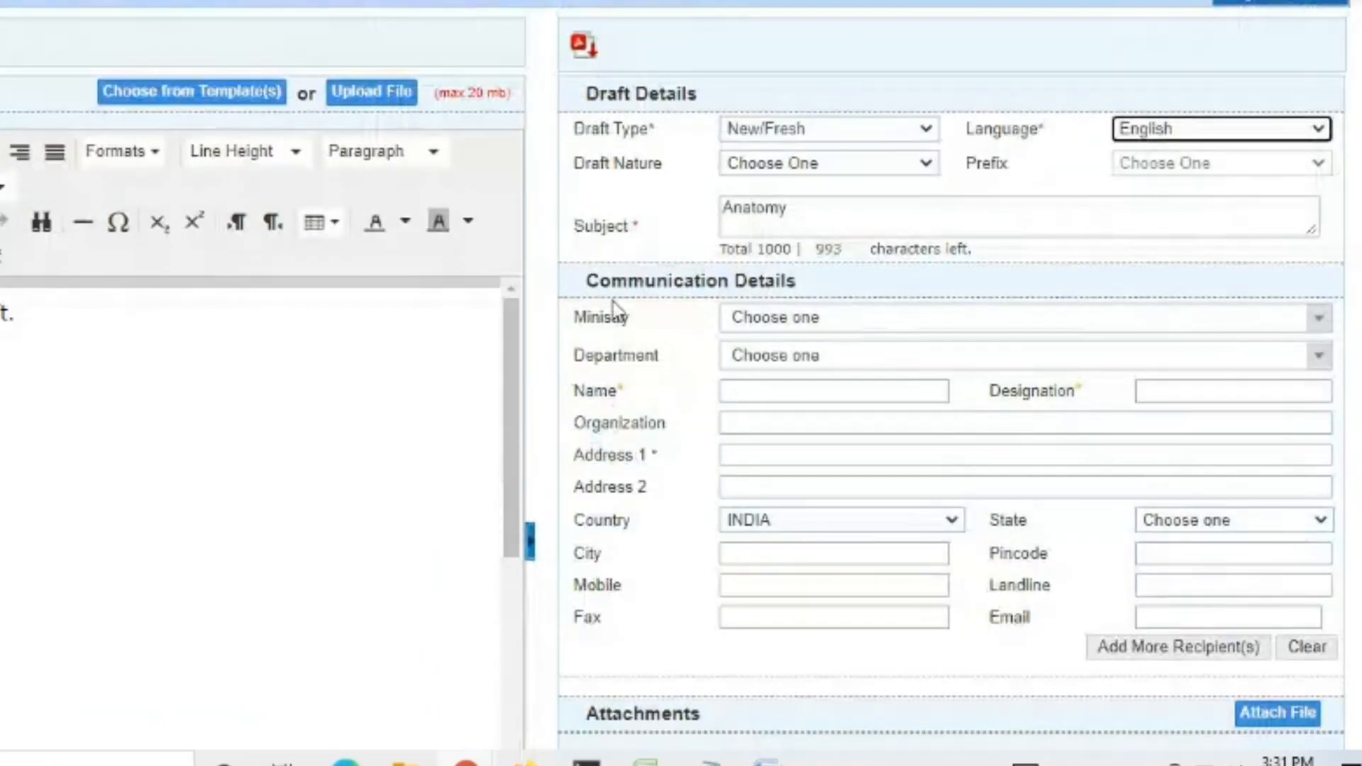
pyautogui.click(860, 386)
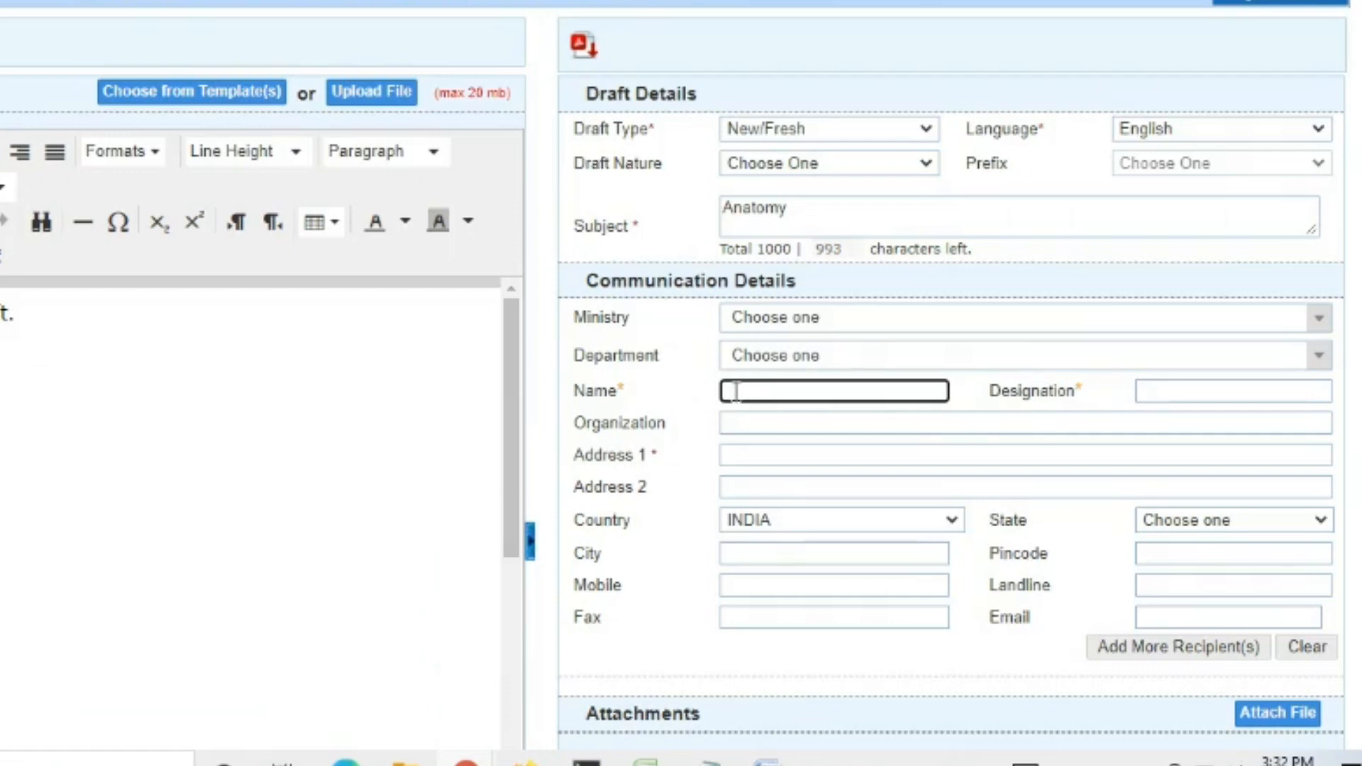
# - Fill in the recipient's name, designation 'Section Officer' and address line 1
pyautogui.write('mohan')
pyautogui.press('Tab')
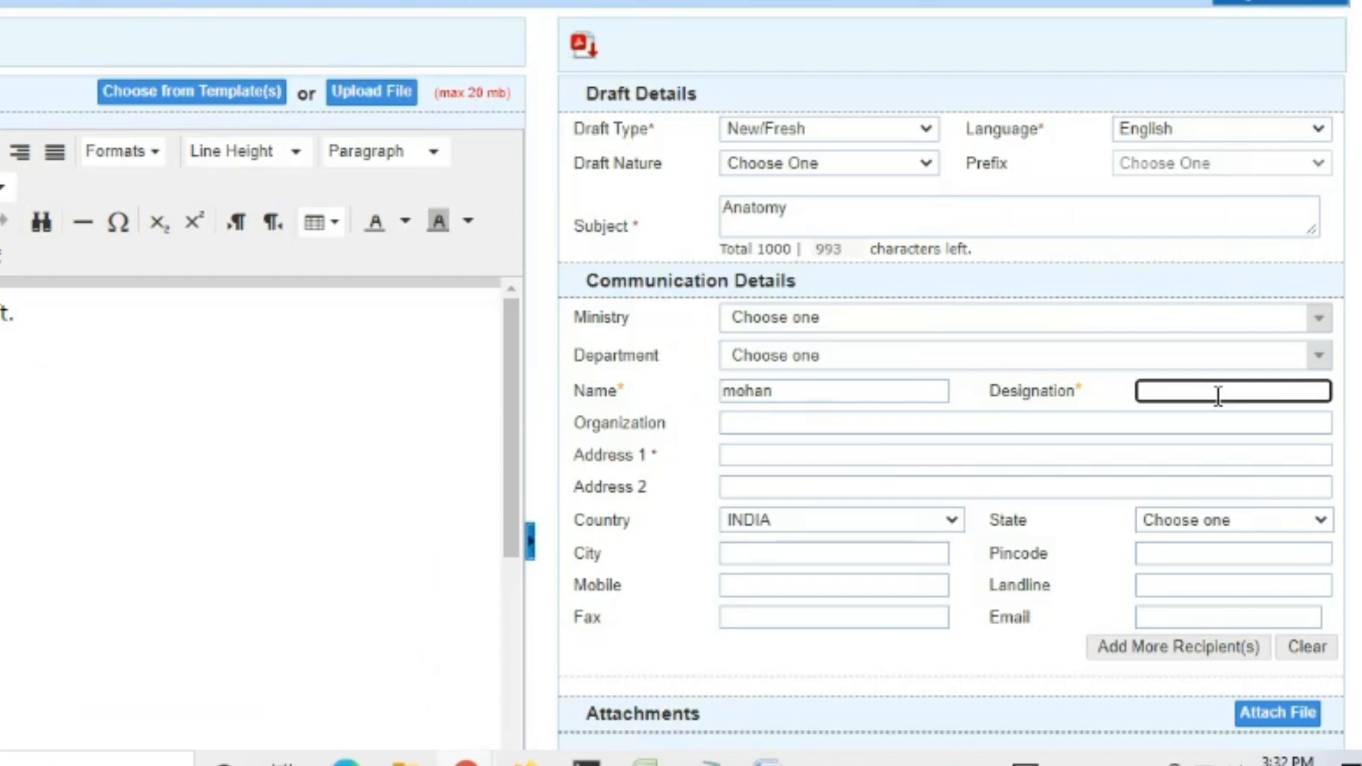
pyautogui.write('Section Officer')
pyautogui.click(739, 454)
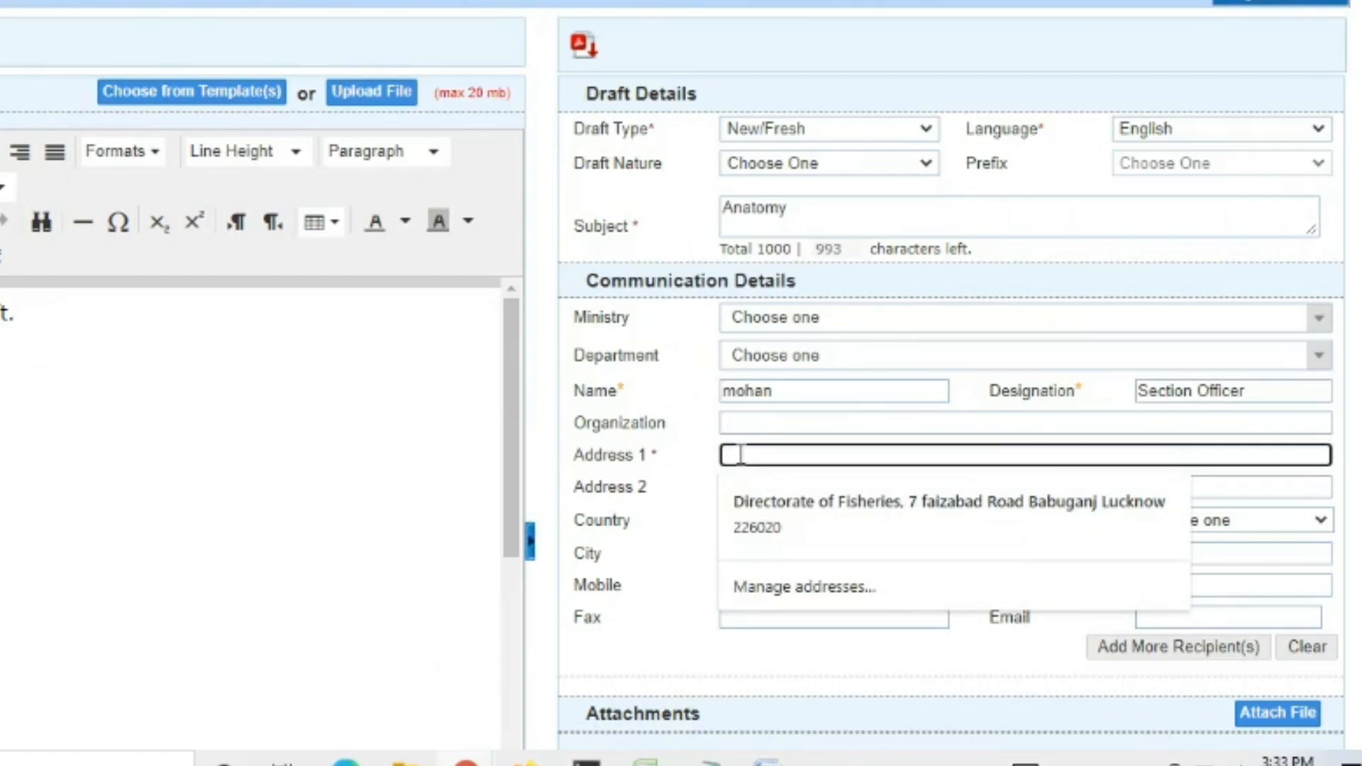
pyautogui.write('hazragnaj')
pyautogui.scroll(-2, 741, 454)
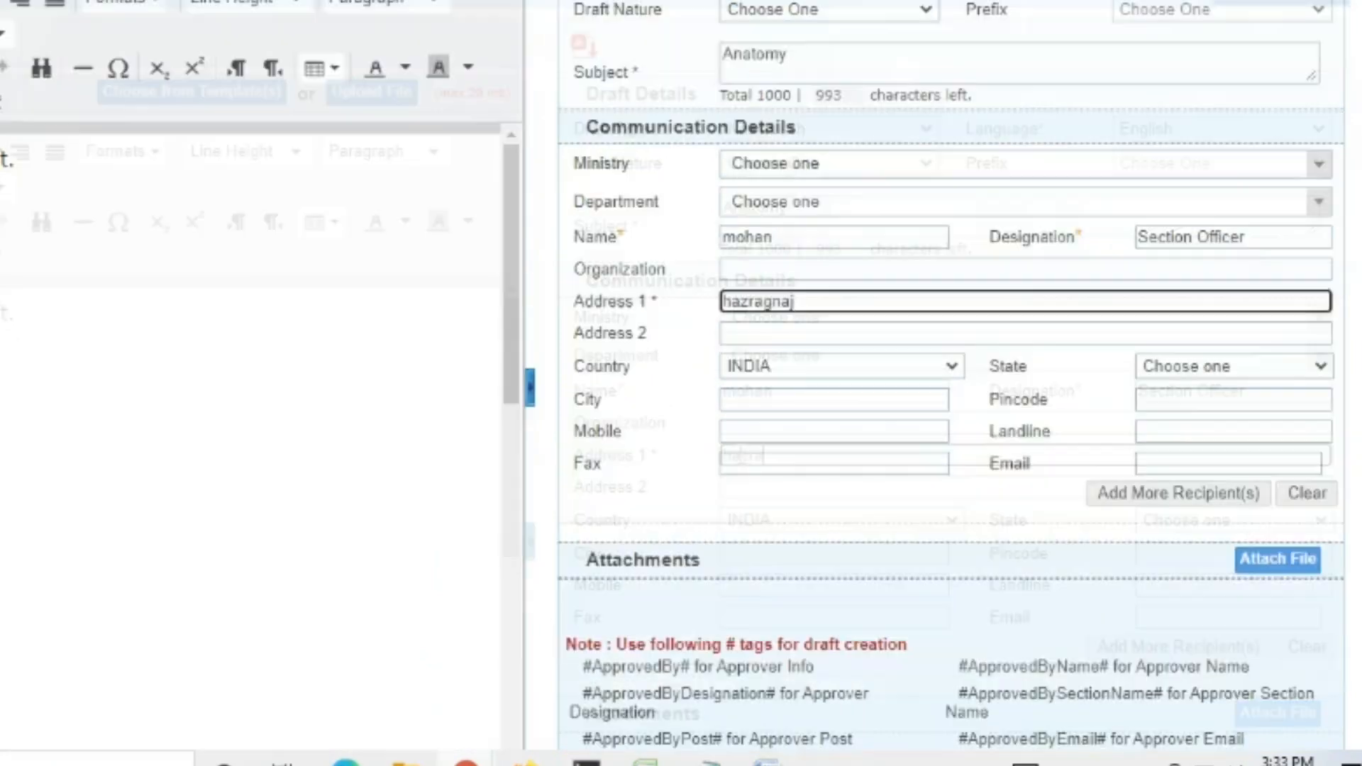
pyautogui.scroll(2, 740, 455)
pyautogui.scroll(-6, 951, 397)
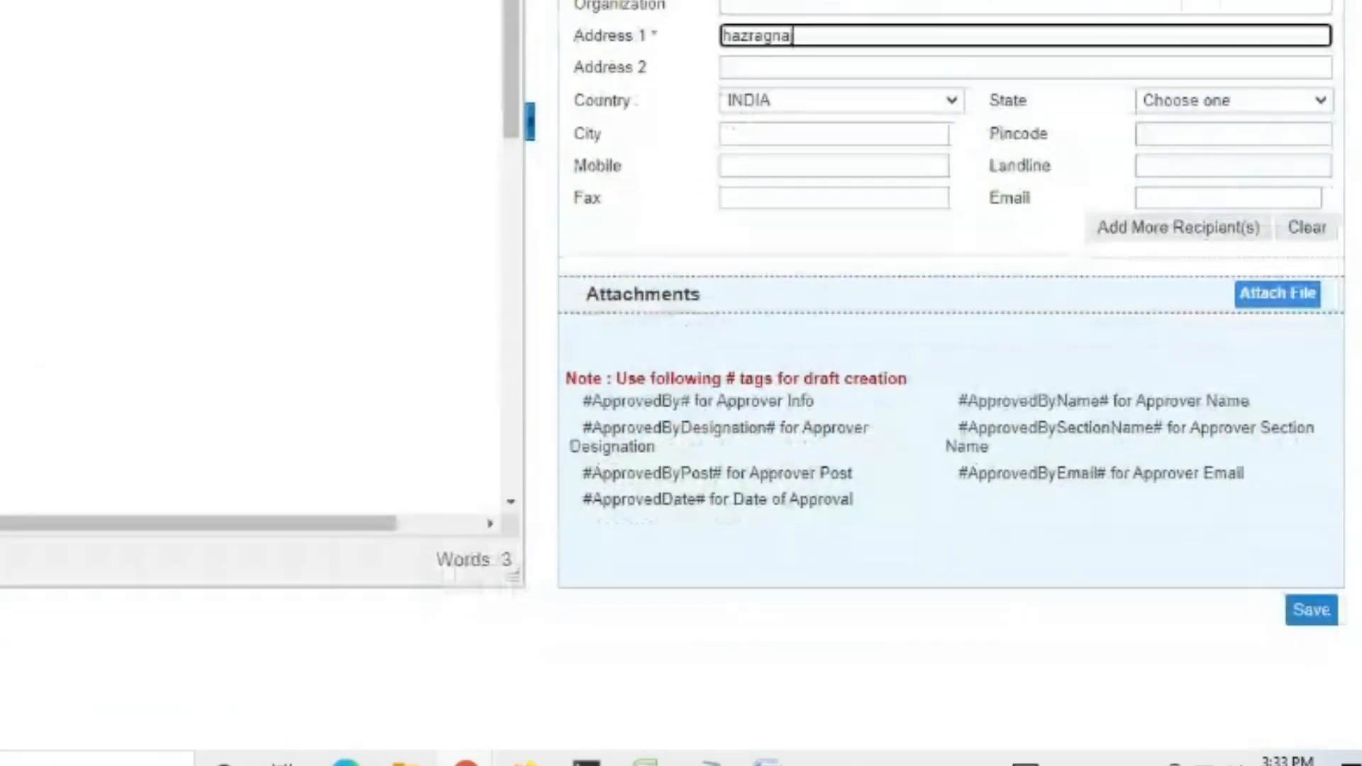
# - Save the new draft and return to the Inbox list
pyautogui.click(1313, 614)
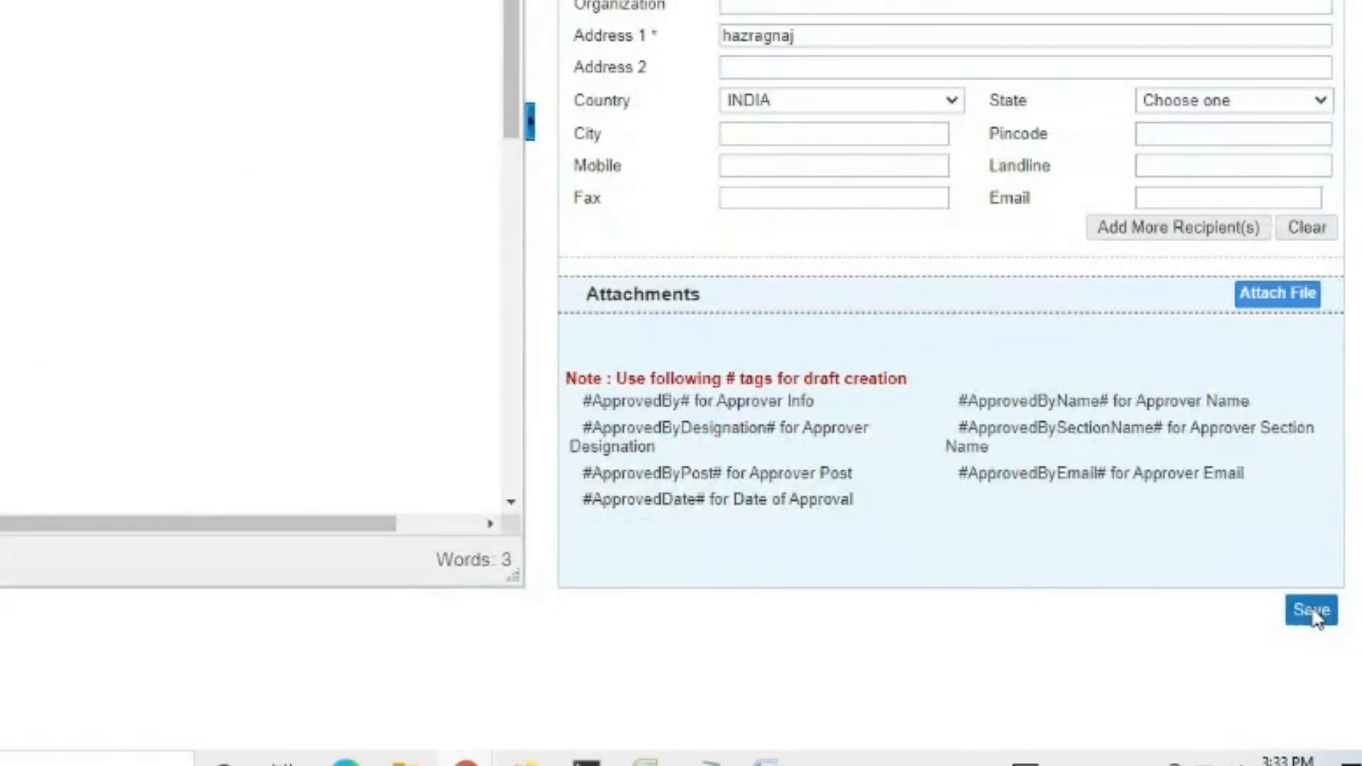
pyautogui.scroll(-4, 1315, 616)
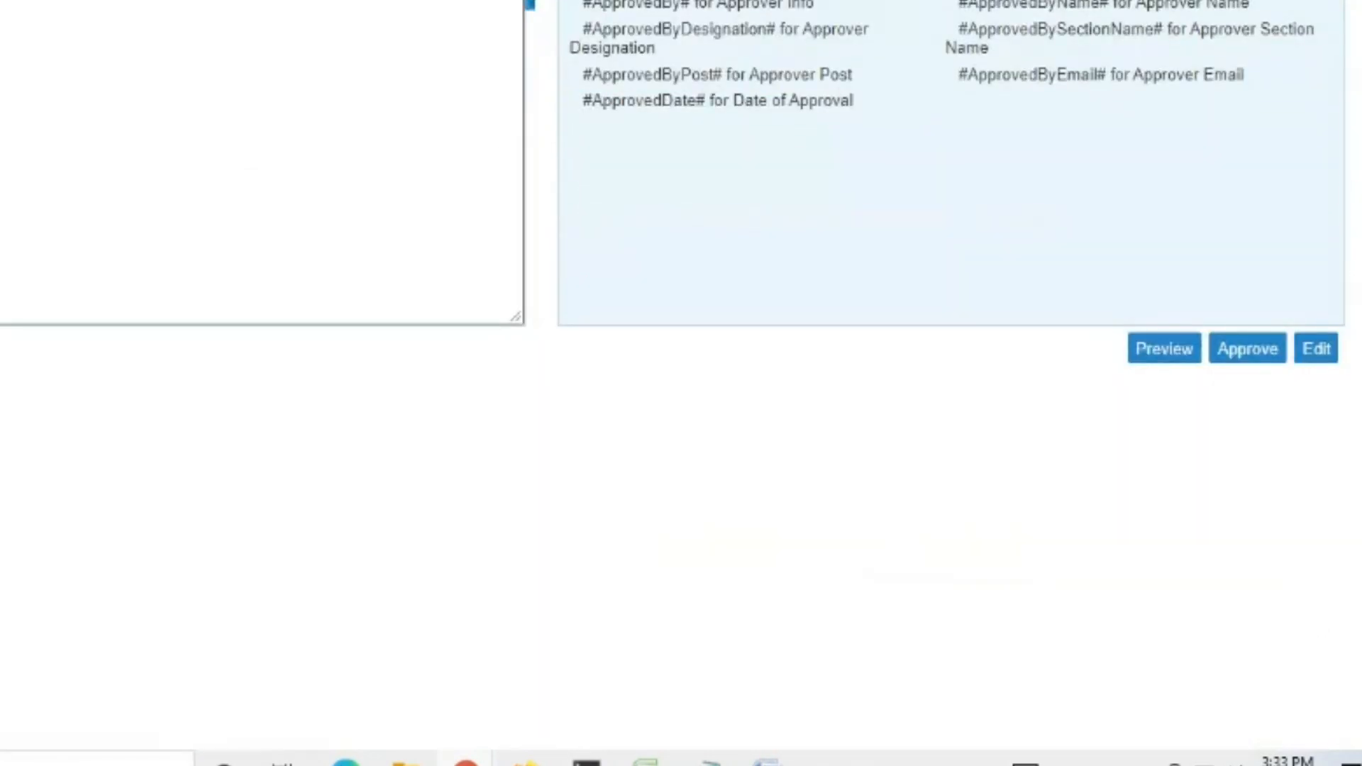
pyautogui.scroll(6, 950, 383)
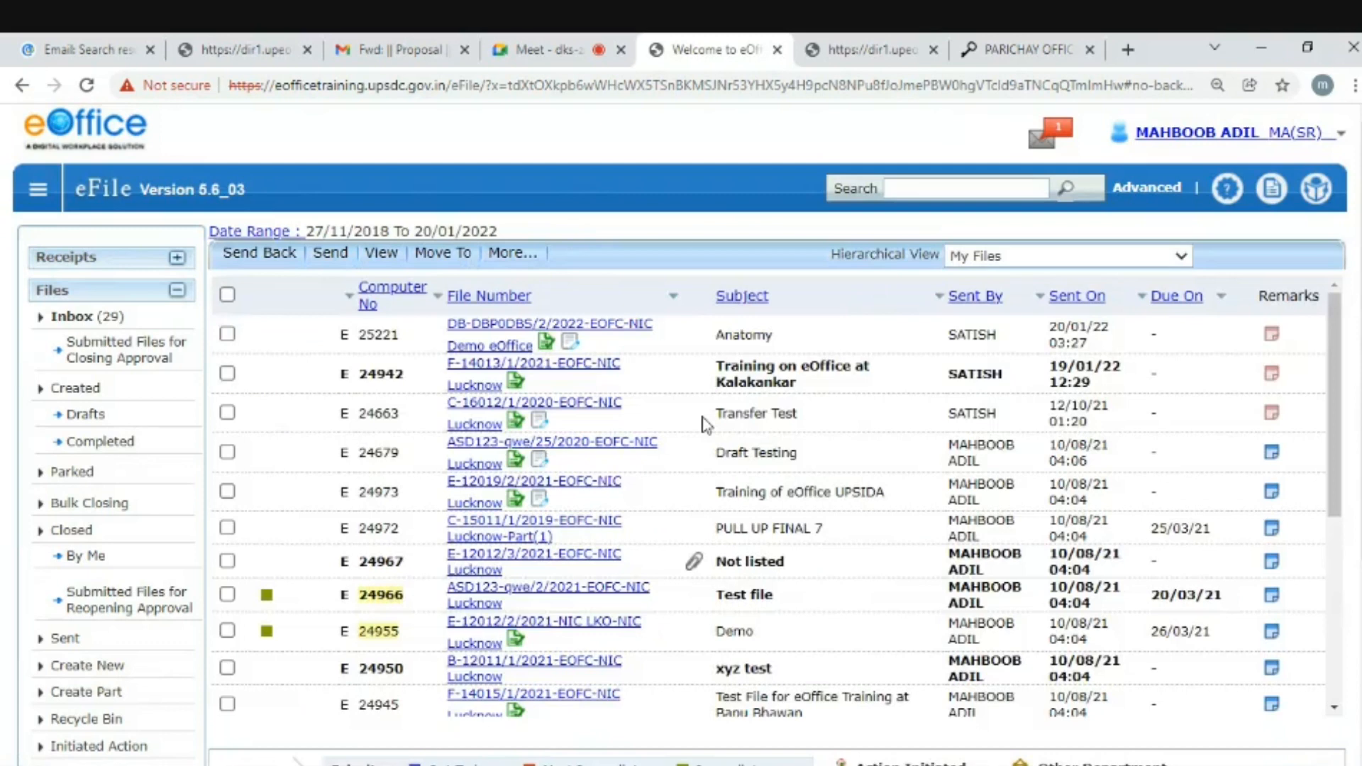
pyautogui.click(475, 327)
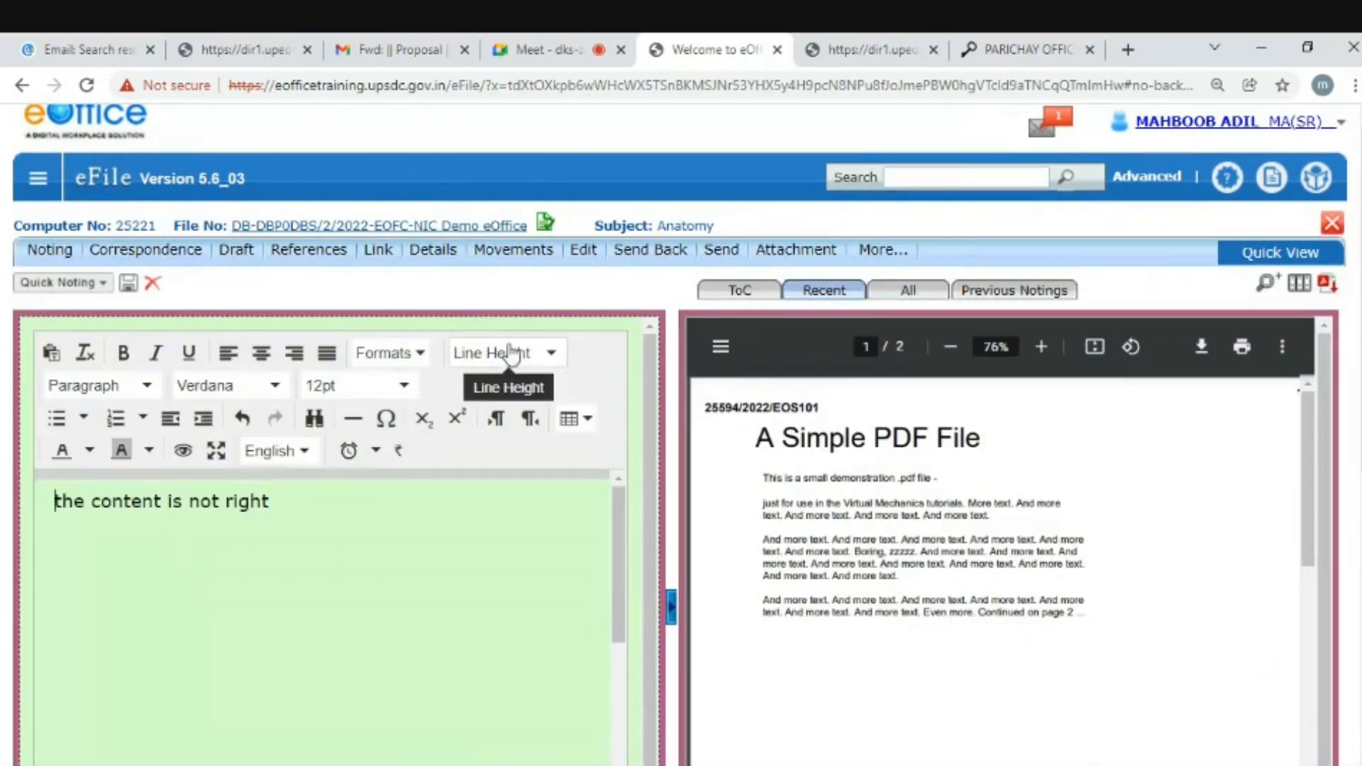
pyautogui.click(248, 253)
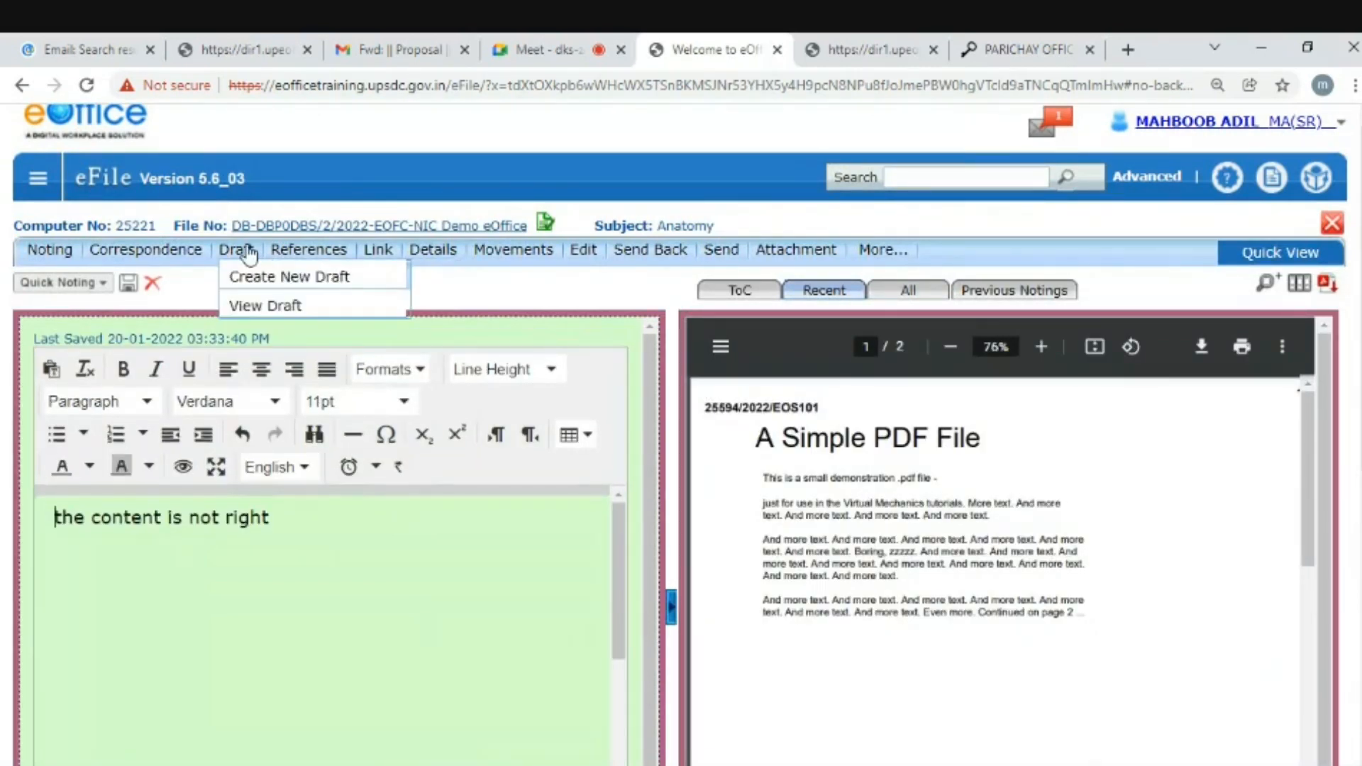
pyautogui.click(261, 309)
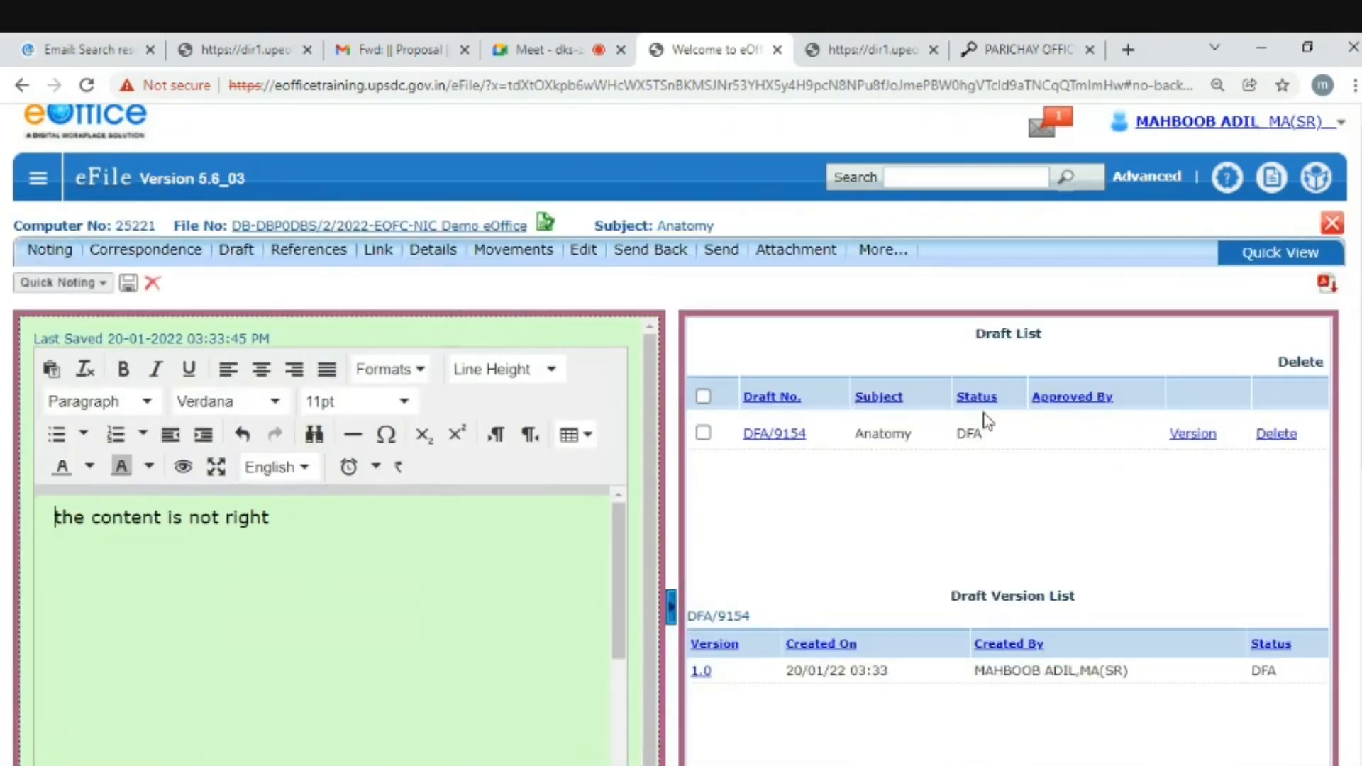
pyautogui.doubleClick(960, 433)
pyautogui.click(999, 490)
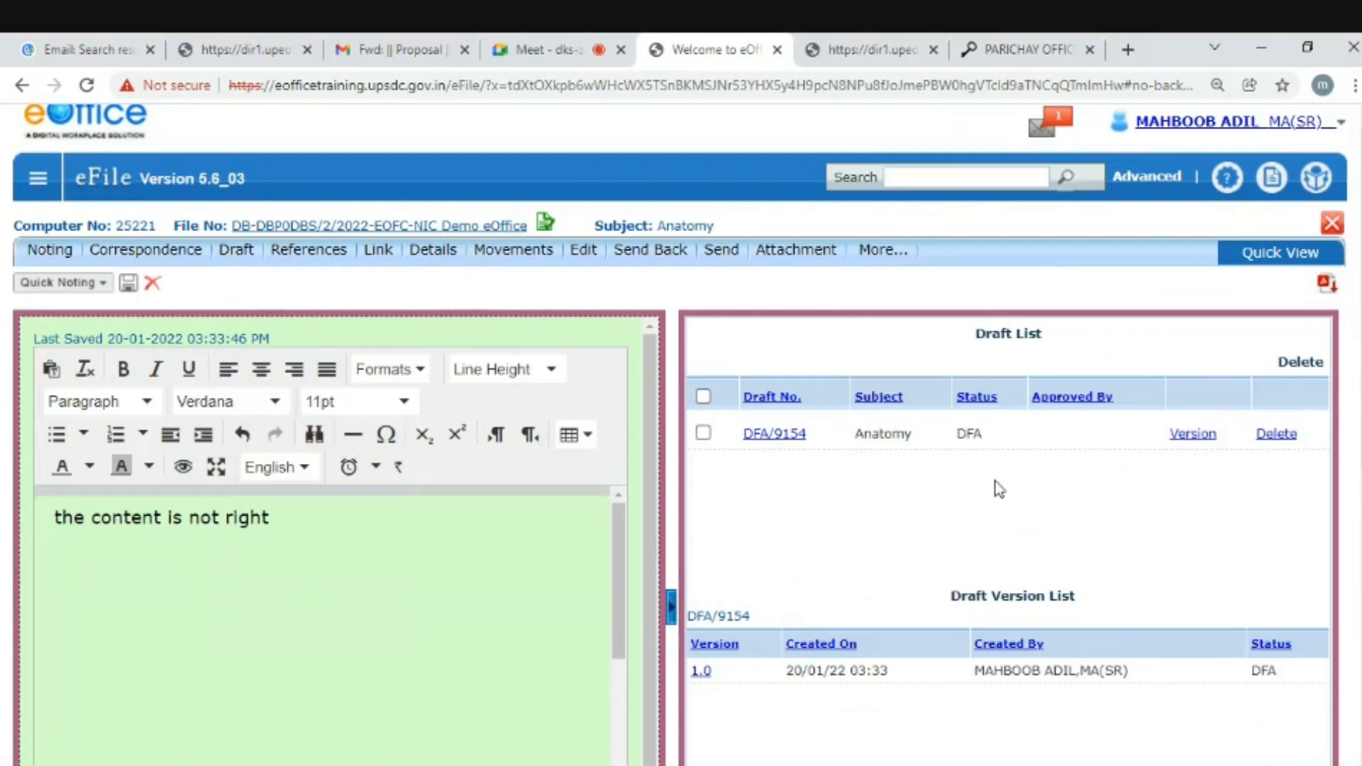
pyautogui.doubleClick(960, 432)
pyautogui.click(1039, 492)
pyautogui.click(779, 434)
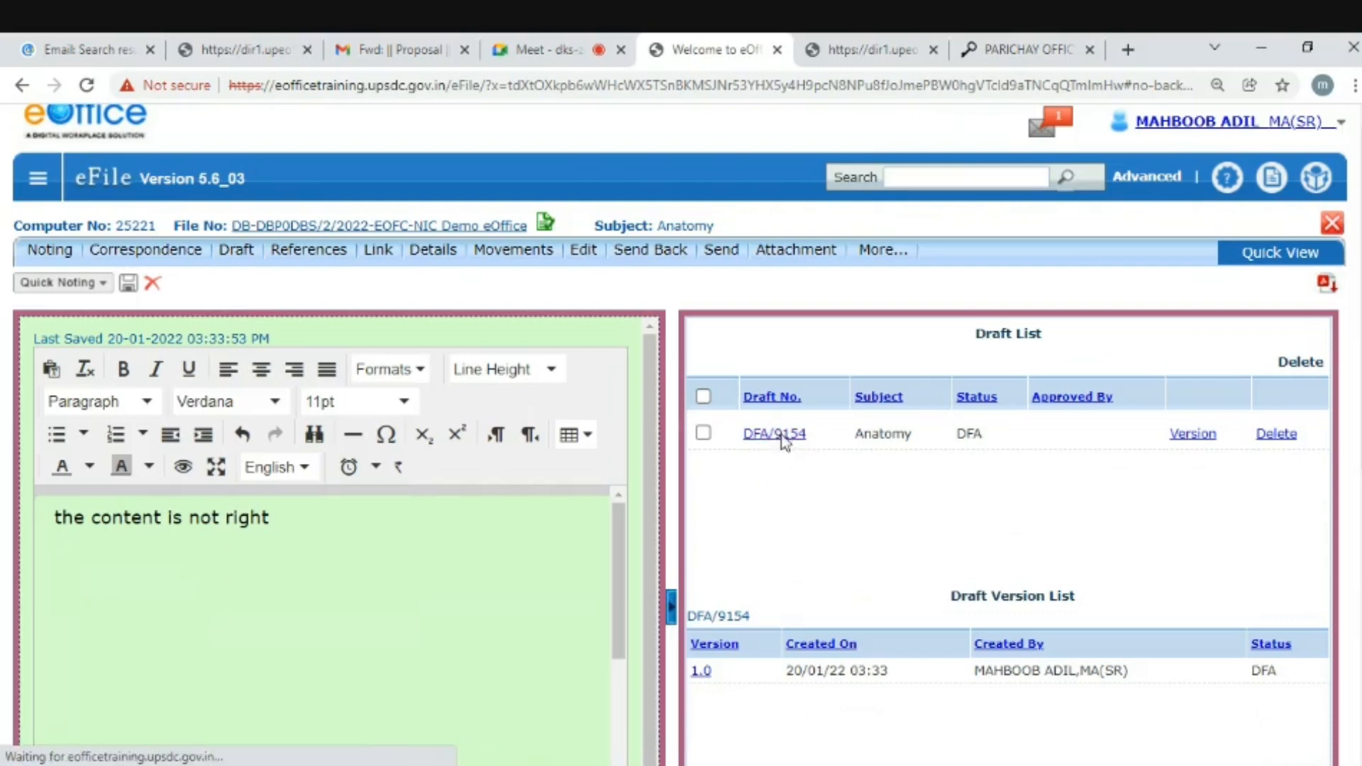
pyautogui.scroll(-5, 769, 474)
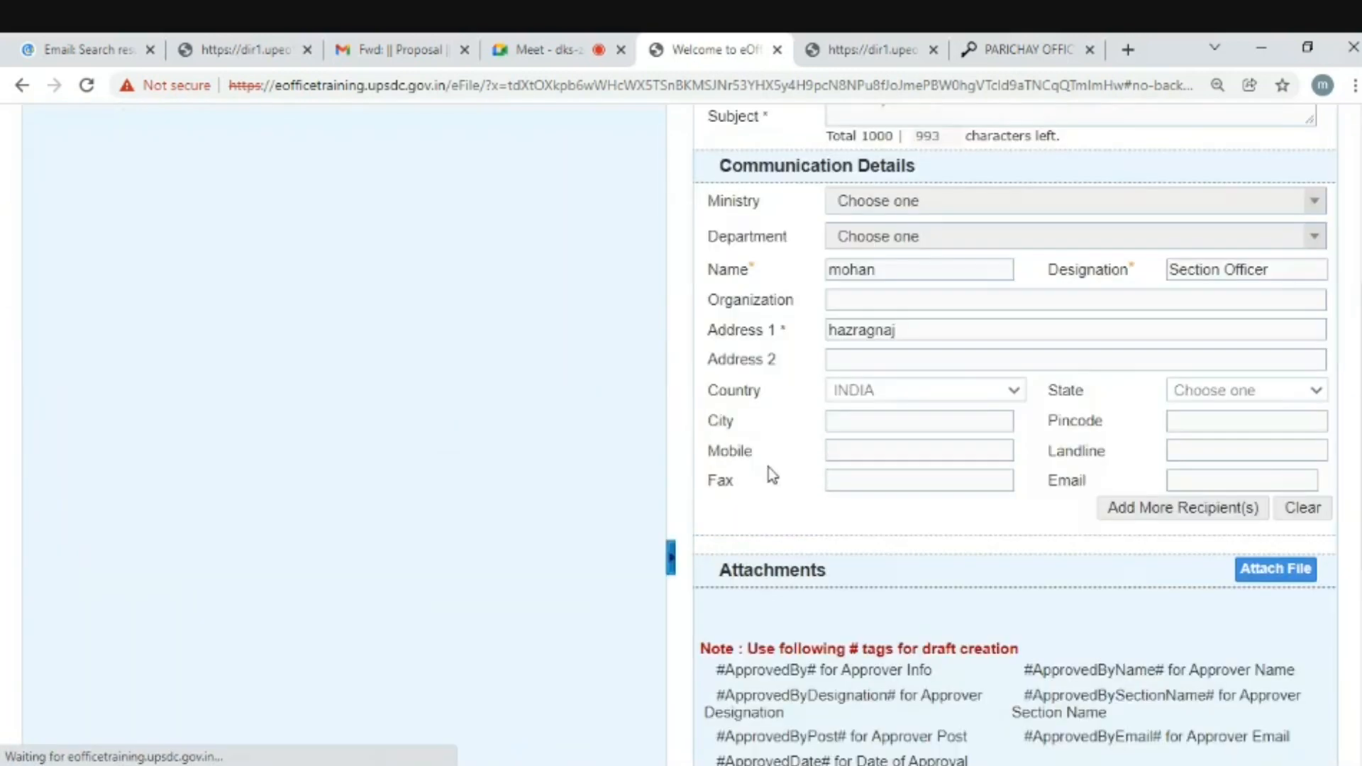
pyautogui.scroll(5, 388, 381)
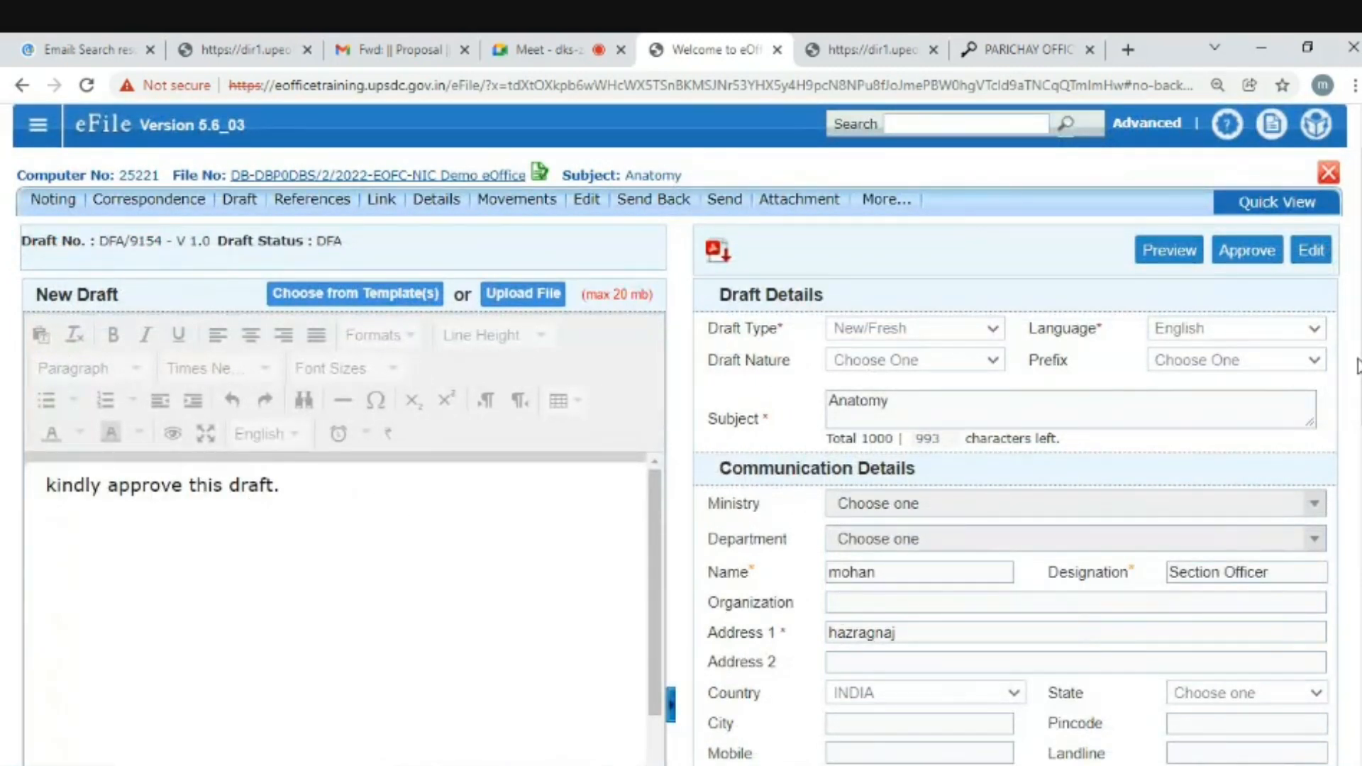
pyautogui.scroll(1, 56, 190)
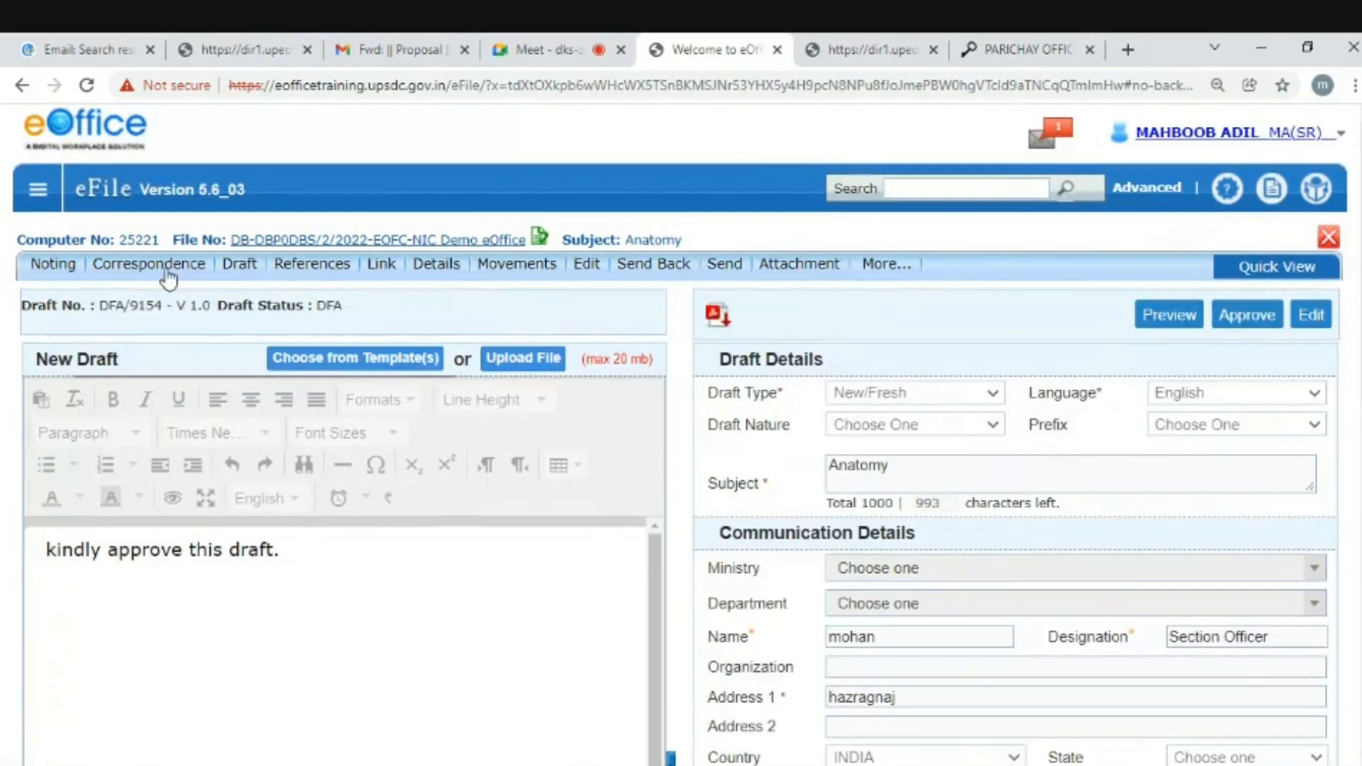
pyautogui.click(37, 203)
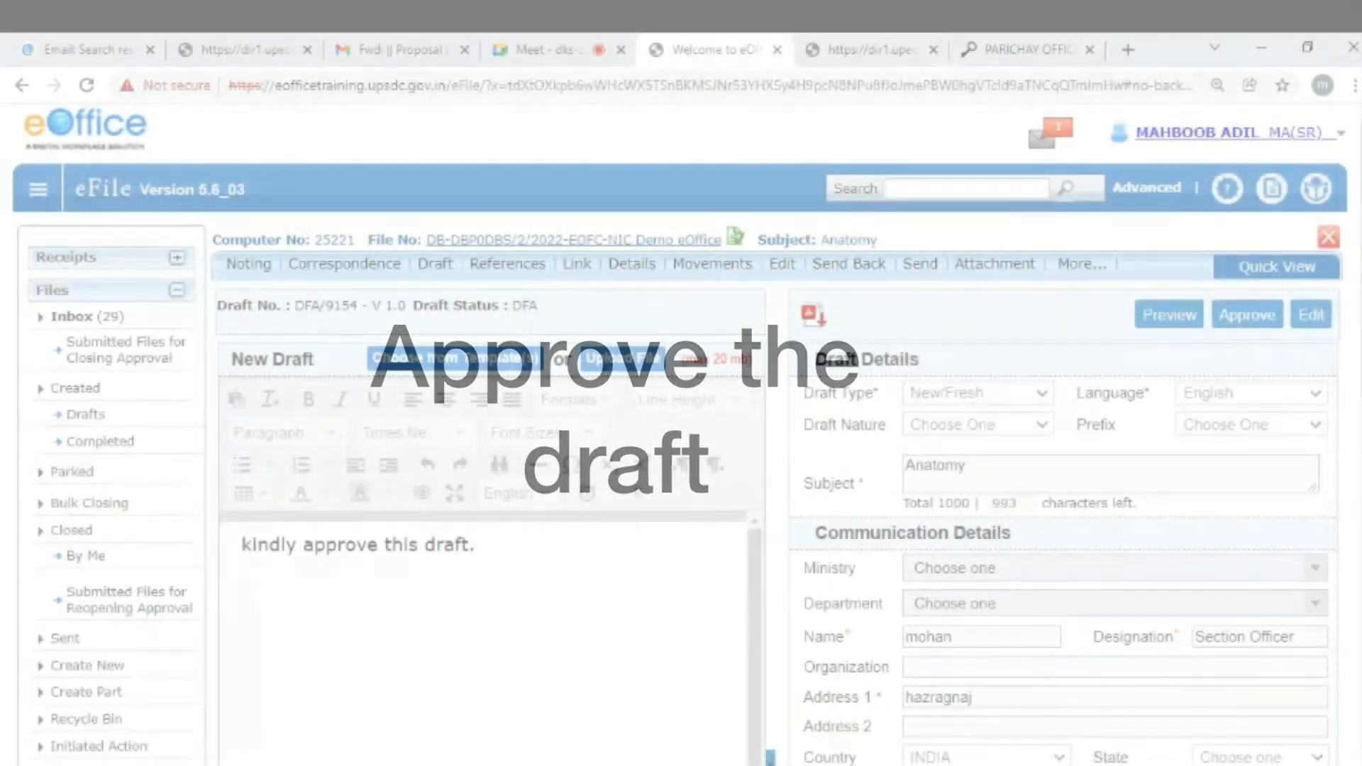
pyautogui.scroll(-5, 780, 425)
pyautogui.scroll(5, 781, 425)
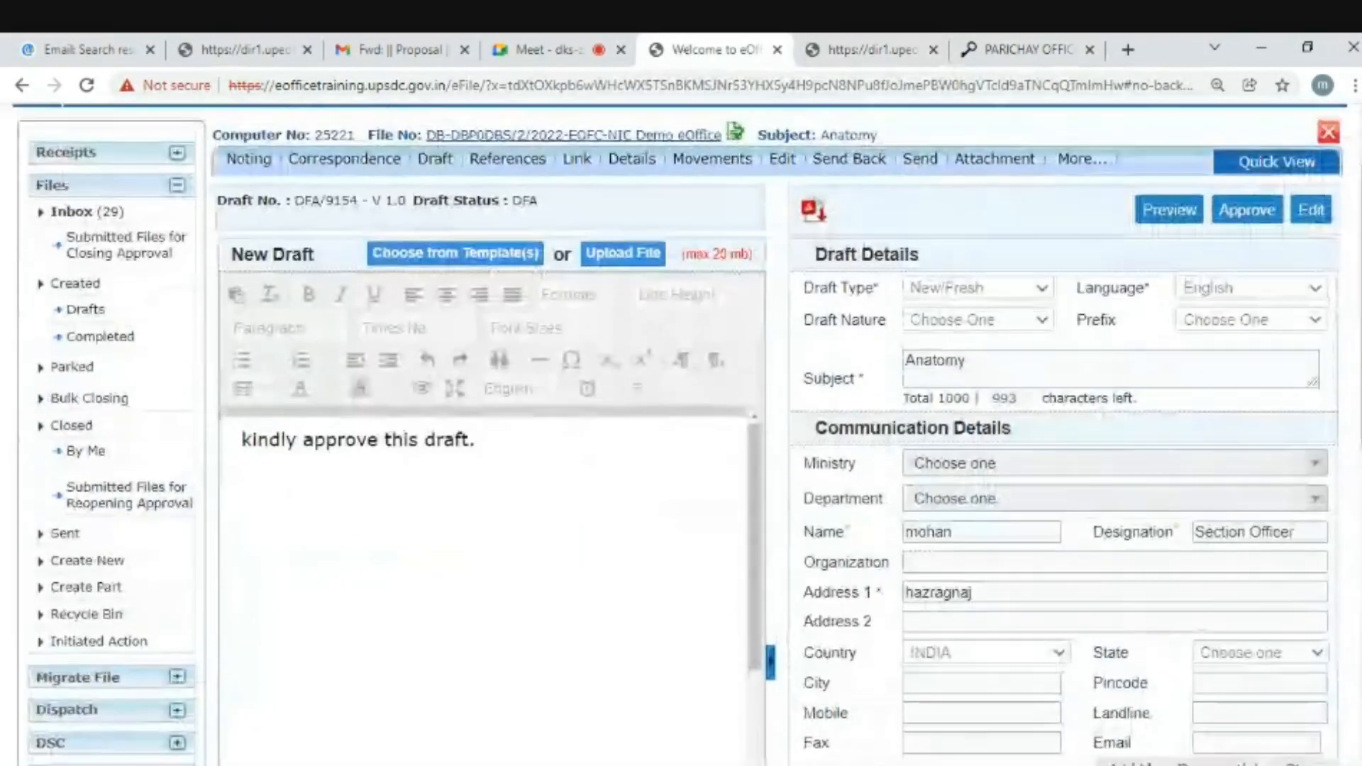
pyautogui.scroll(2, 497, 425)
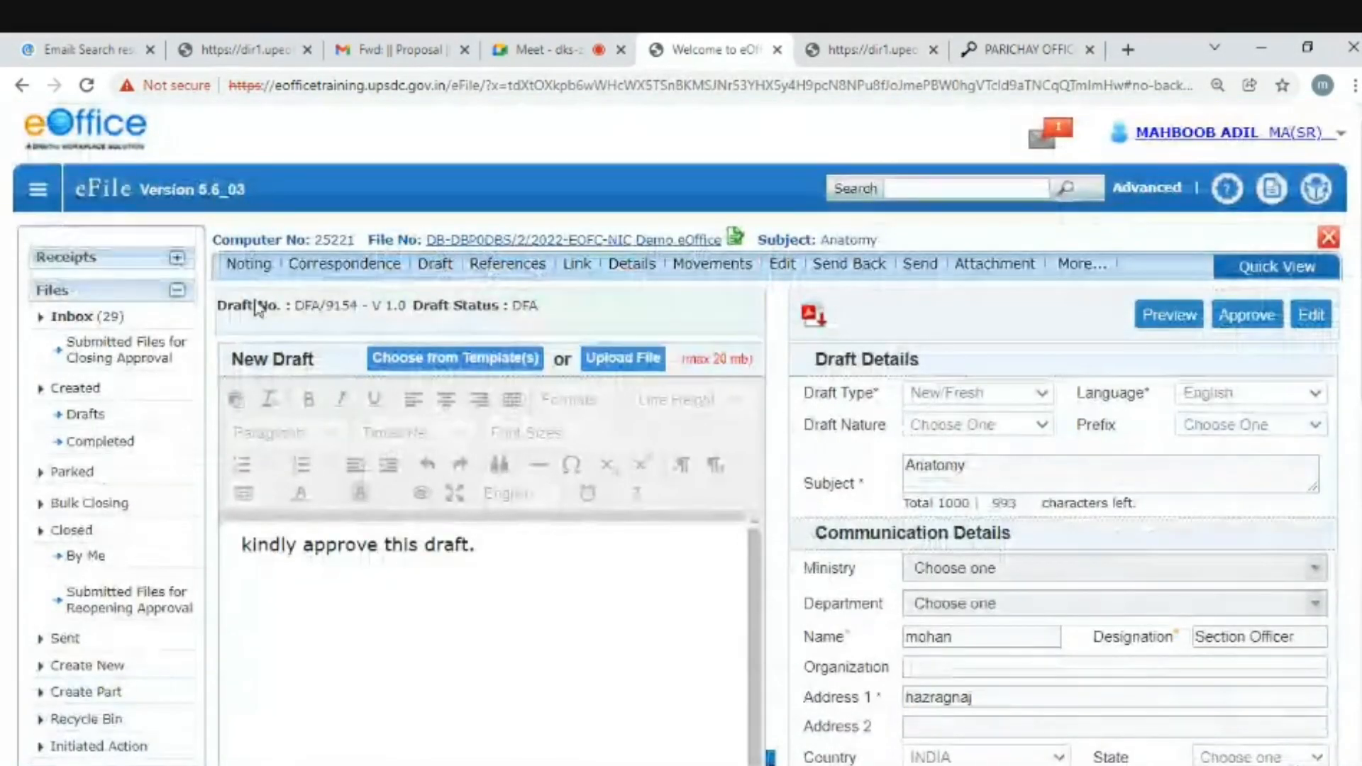
pyautogui.click(76, 321)
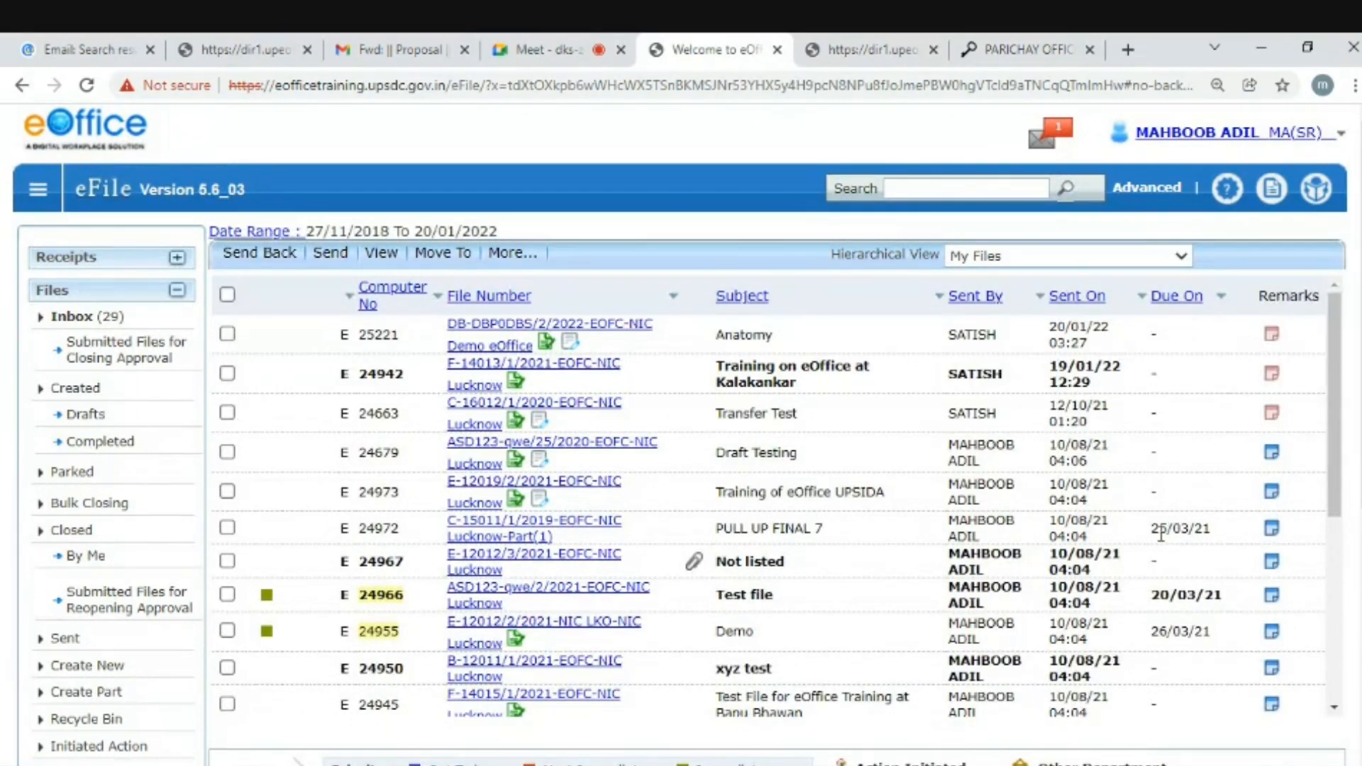
# - Open the Anatomy file's Send form and pick the senior officer from the To suggestions
pyautogui.click(609, 328)
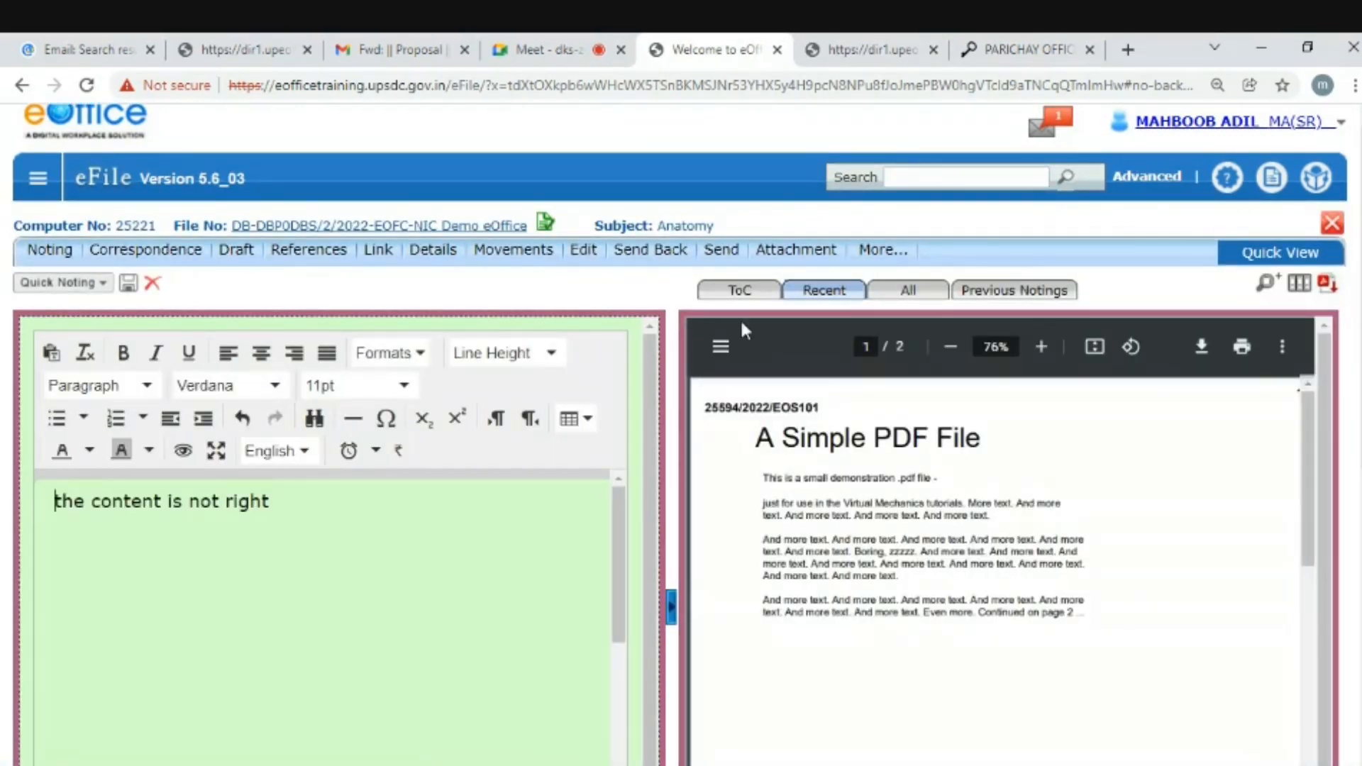
pyautogui.click(715, 257)
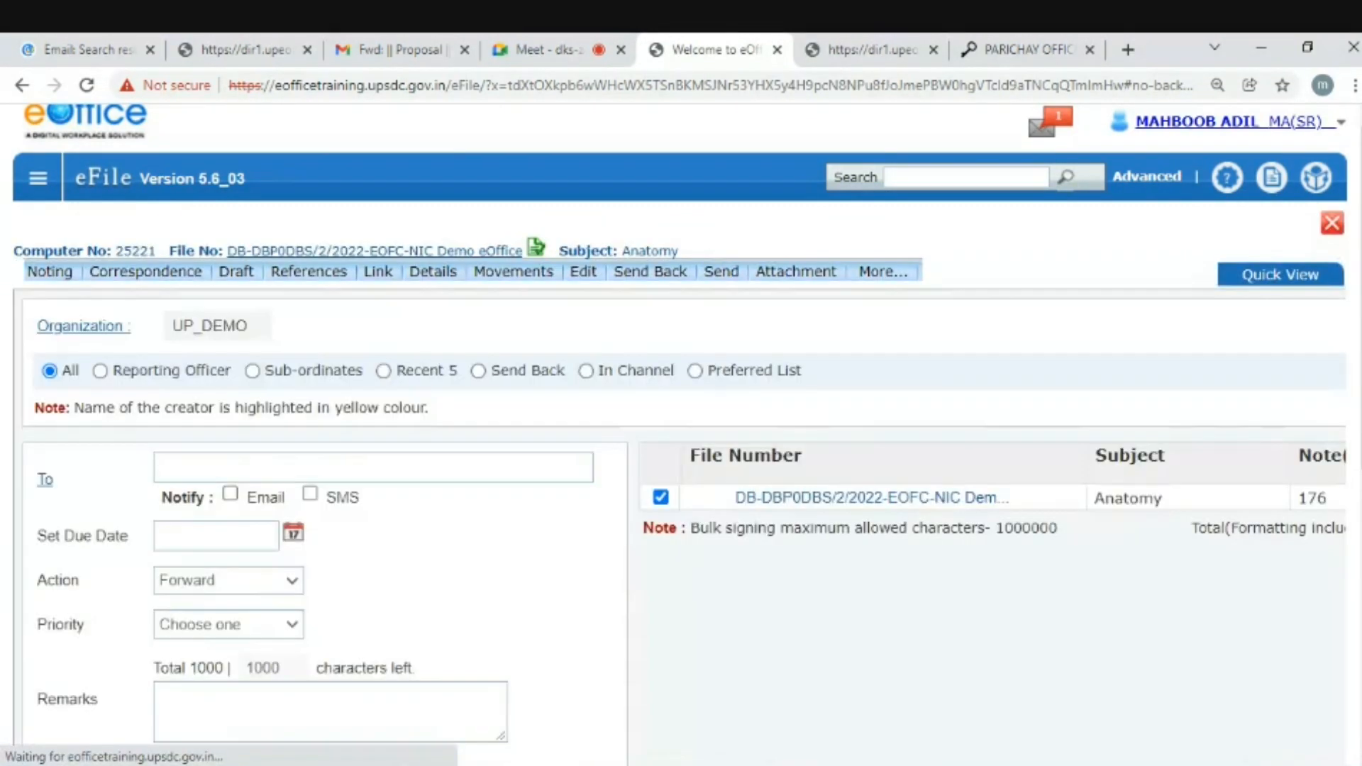
pyautogui.click(286, 451)
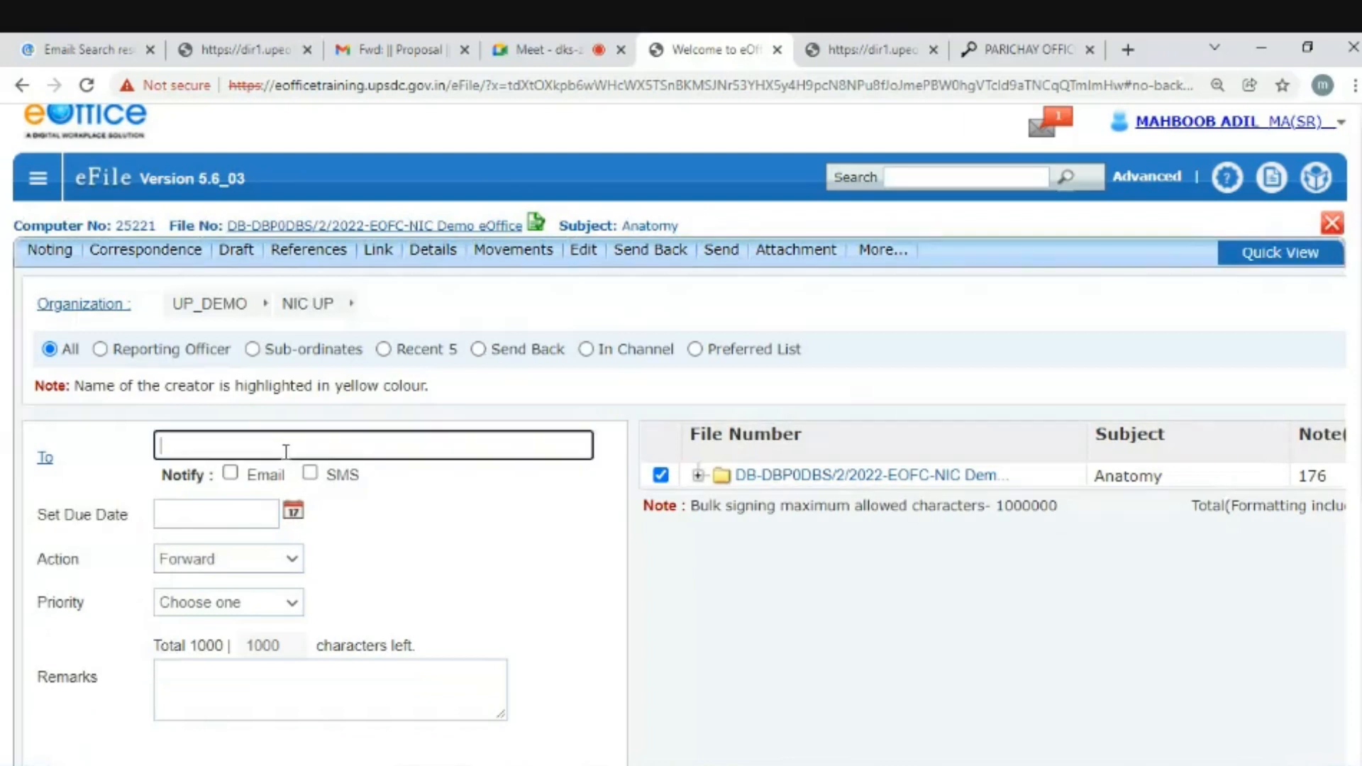
pyautogui.write('sat')
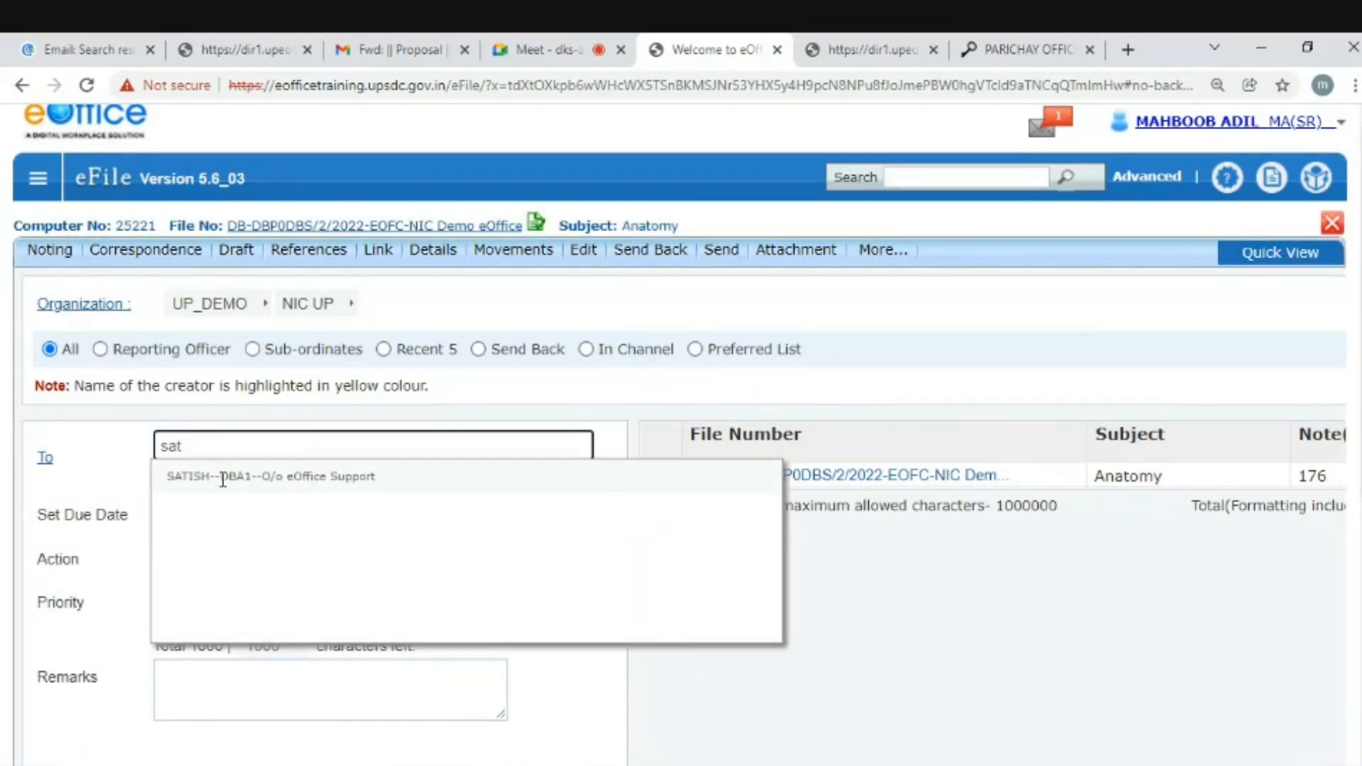
pyautogui.click(222, 476)
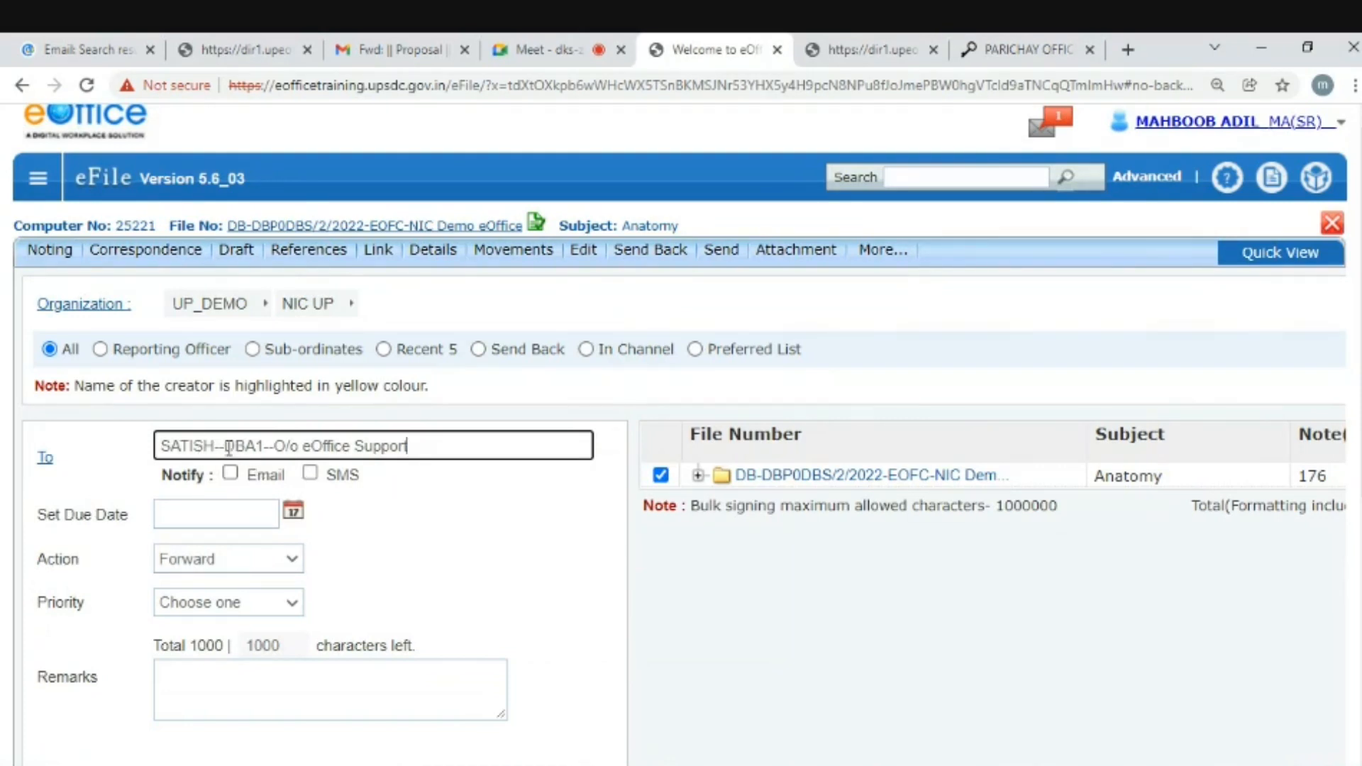
# - Check the chosen recipient's designation code and office name in the To entry
pyautogui.moveTo(224, 447); pyautogui.dragTo(259, 445)
pyautogui.moveTo(279, 446); pyautogui.dragTo(432, 447)
pyautogui.click(434, 447)
pyautogui.moveTo(276, 447); pyautogui.dragTo(423, 451)
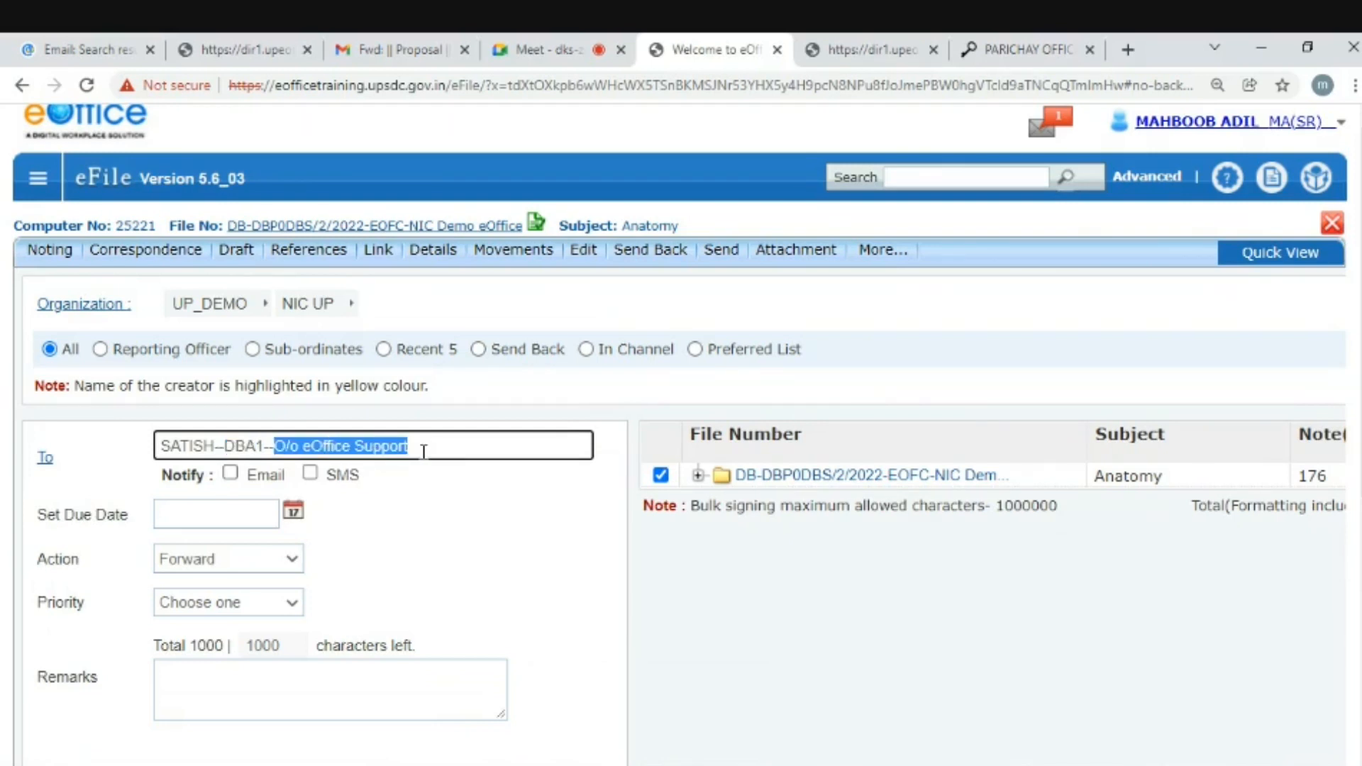
pyautogui.click(159, 449)
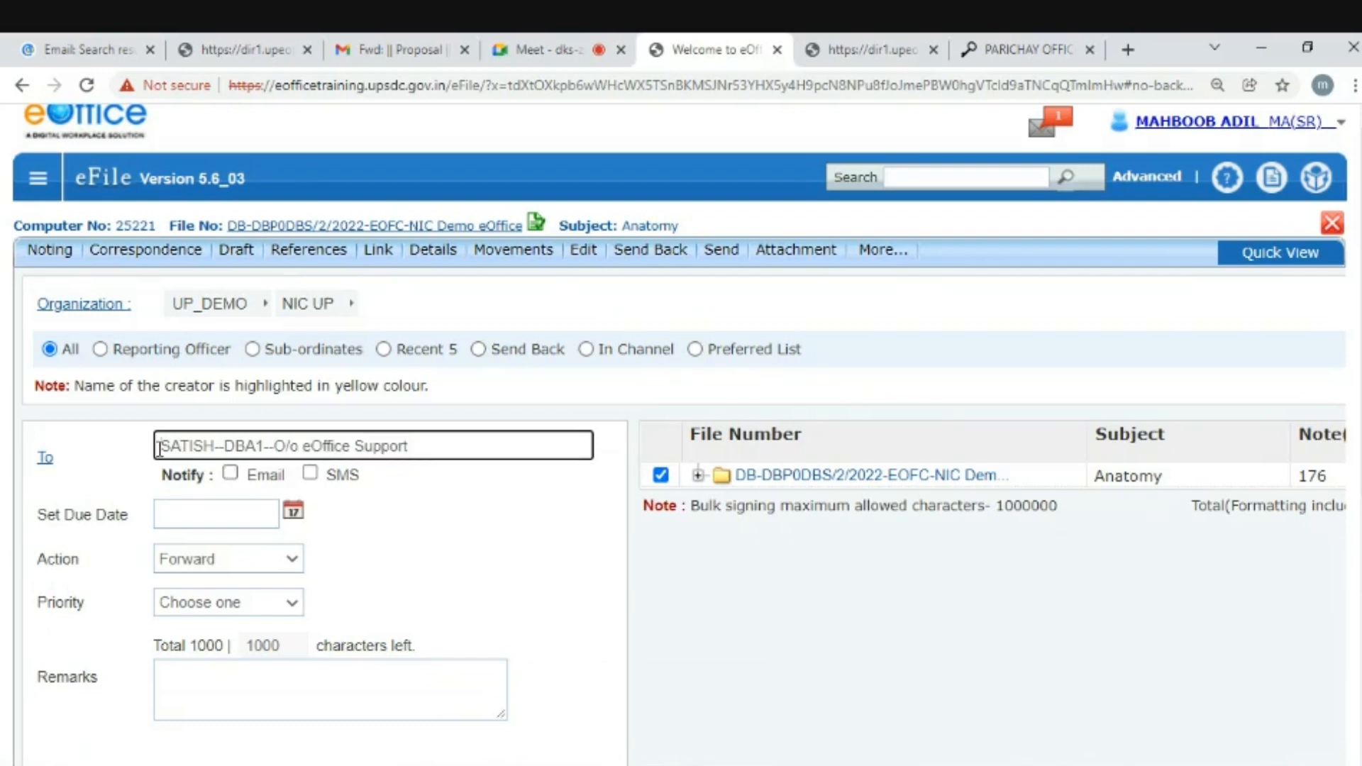
pyautogui.moveTo(159, 448); pyautogui.dragTo(456, 449)
pyautogui.click(456, 449)
pyautogui.moveTo(224, 447); pyautogui.dragTo(263, 448)
# - Send the Anatomy file to the DBA1 officer of eOffice Support
pyautogui.click(205, 683)
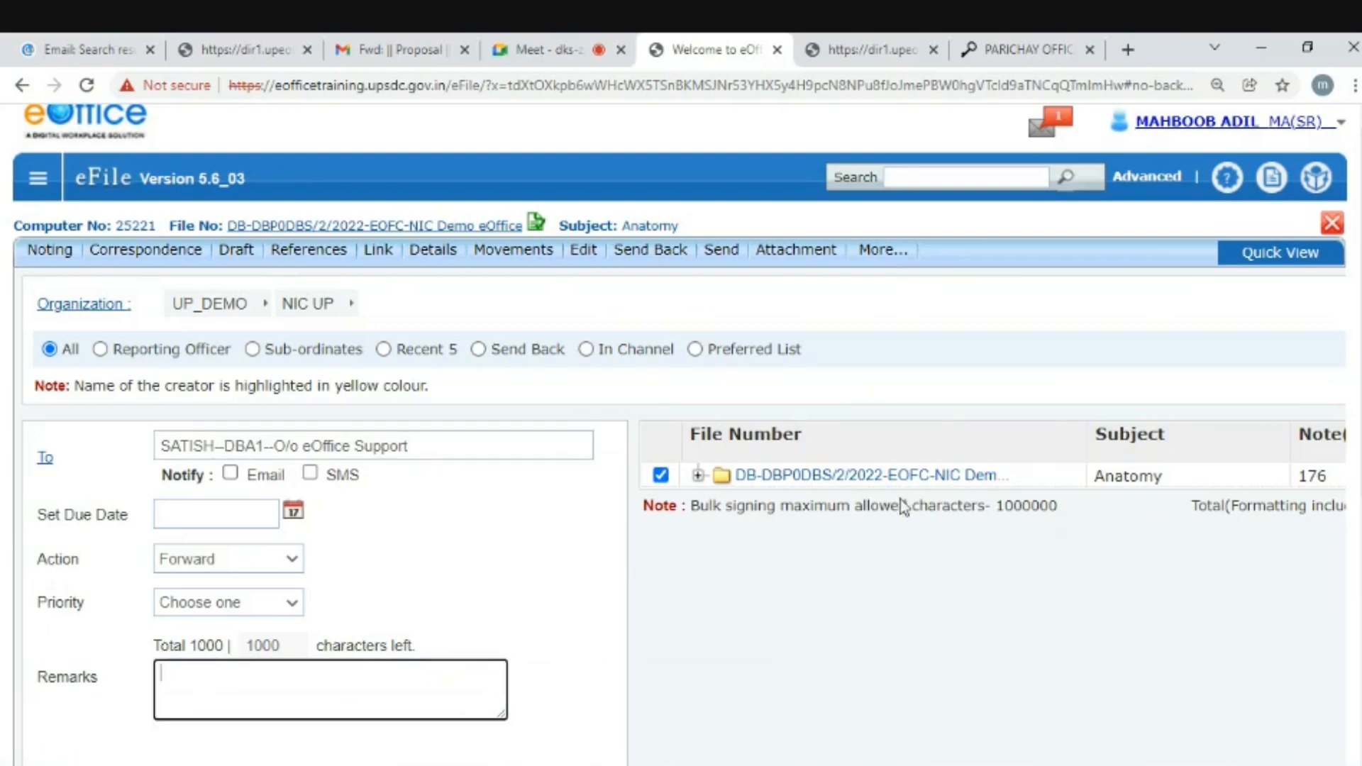
pyautogui.scroll(-2, 206, 683)
pyautogui.scroll(1, 806, 670)
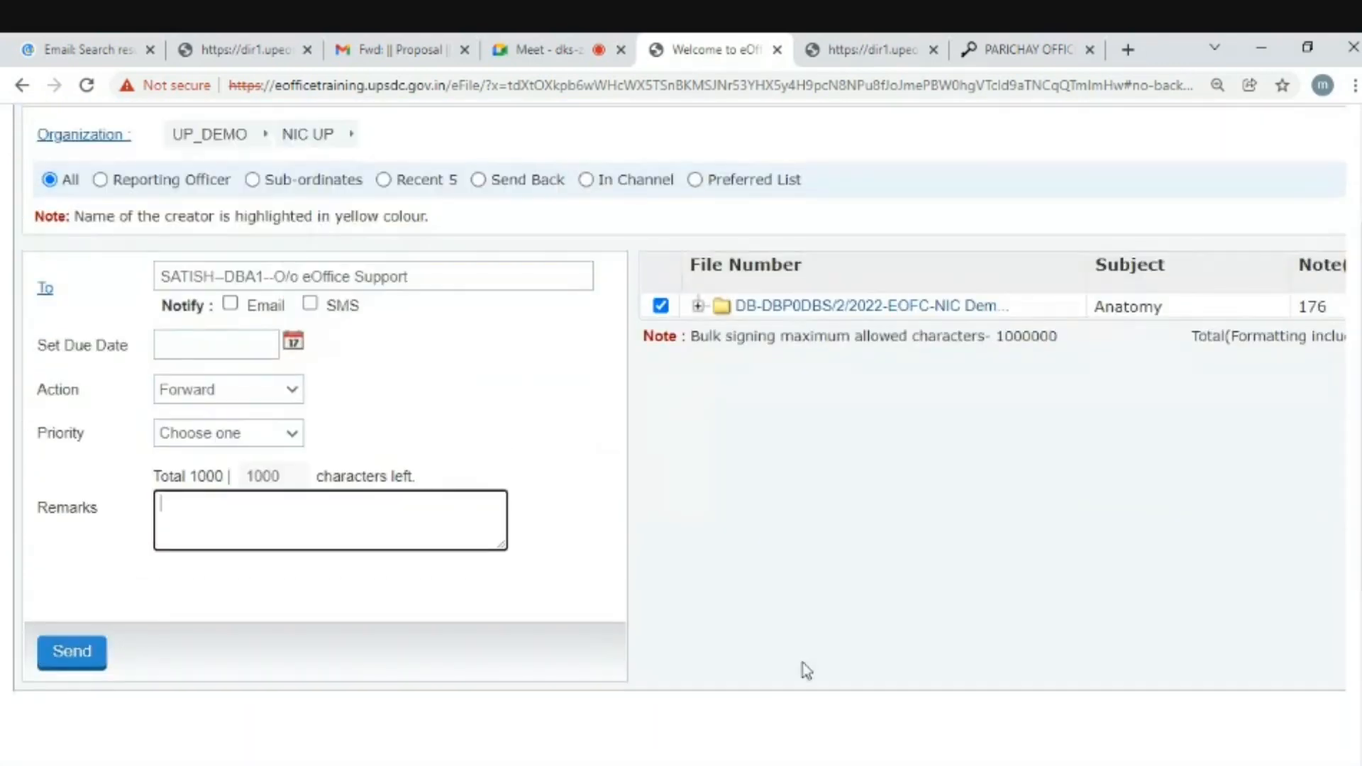
pyautogui.click(78, 661)
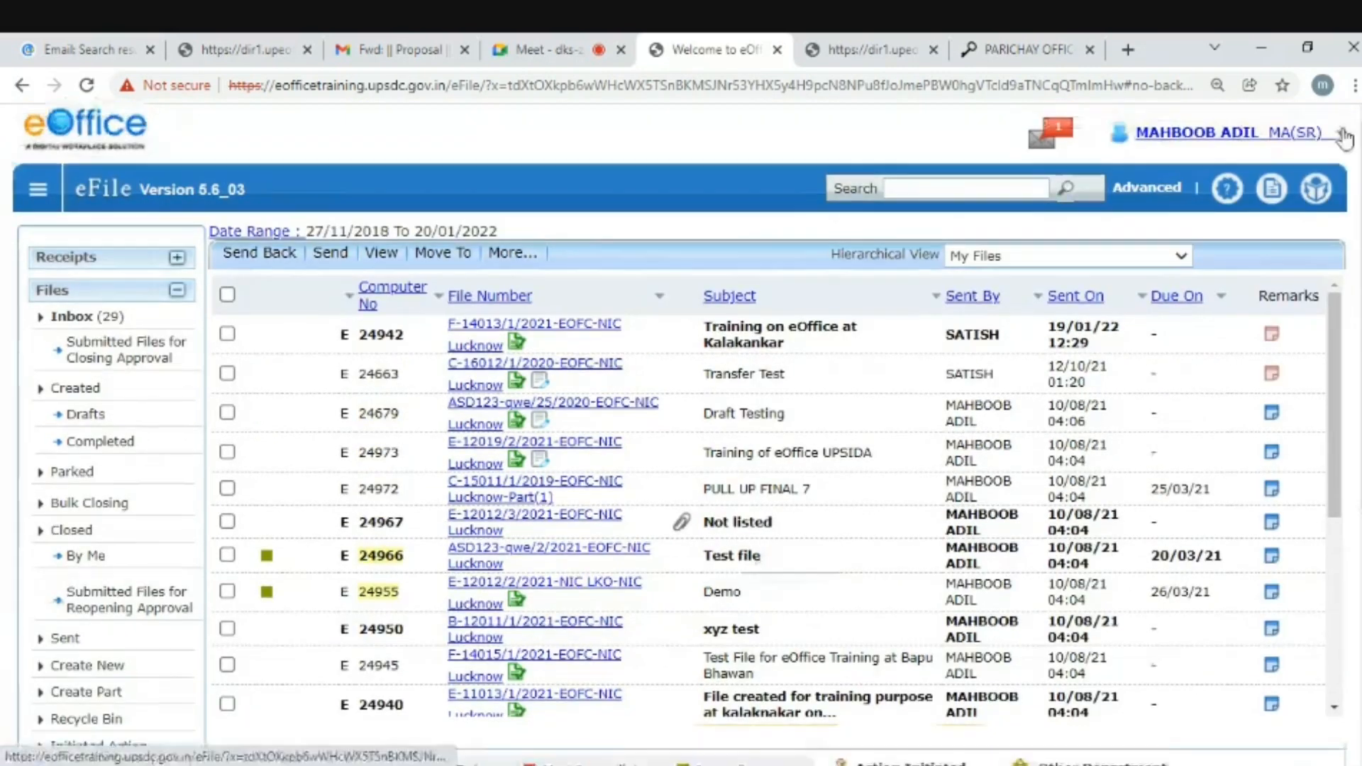
# - Sign out, log in with the DBA1 officer's saved ID and password, and open File Management System
pyautogui.click(1232, 131)
pyautogui.click(957, 225)
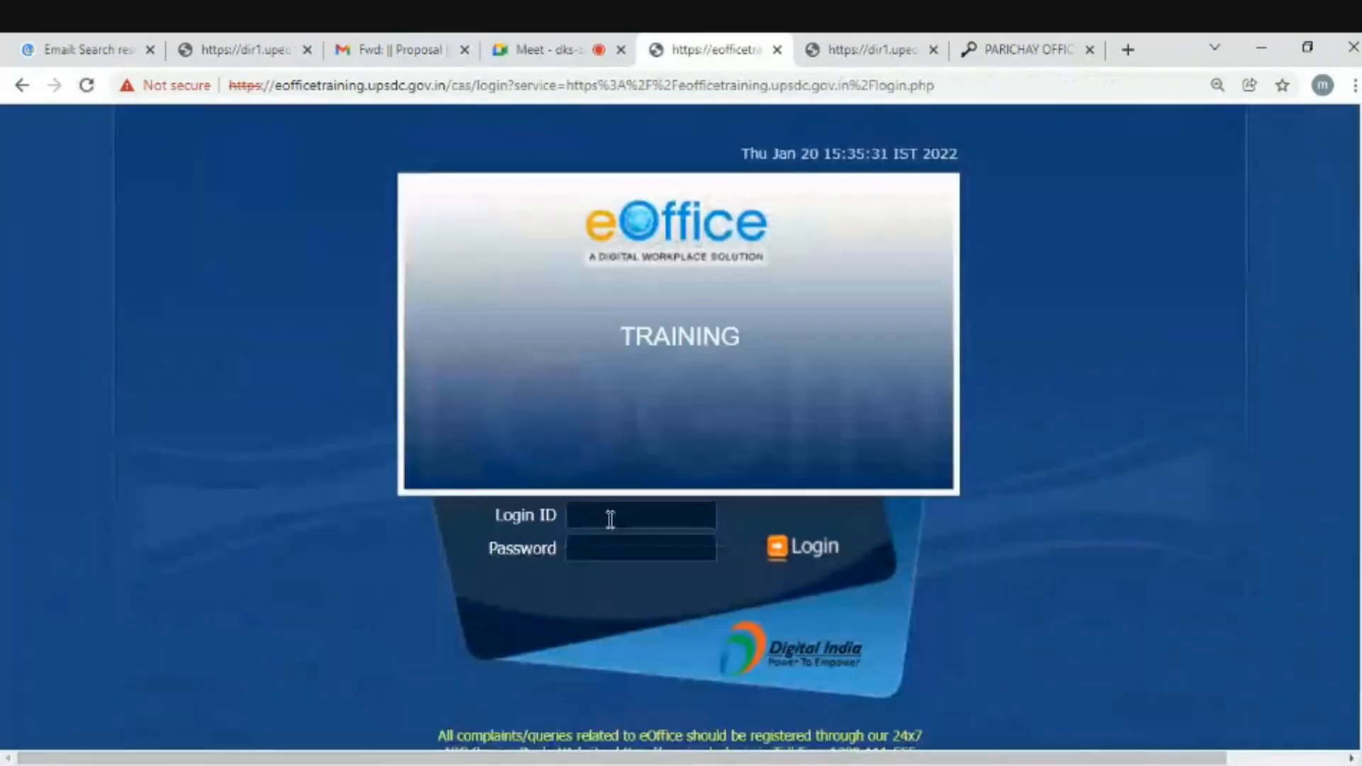
pyautogui.click(610, 519)
pyautogui.write('satish')
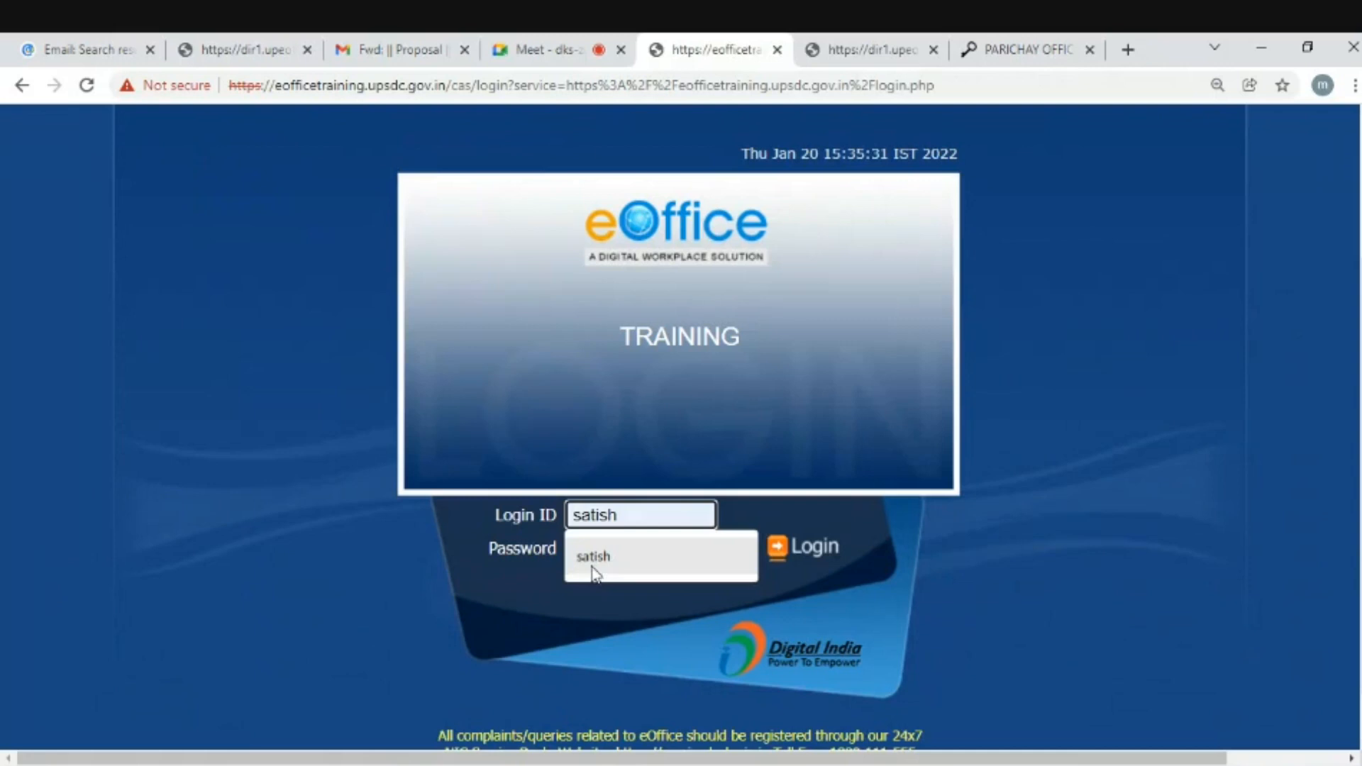
pyautogui.click(594, 573)
pyautogui.click(603, 548)
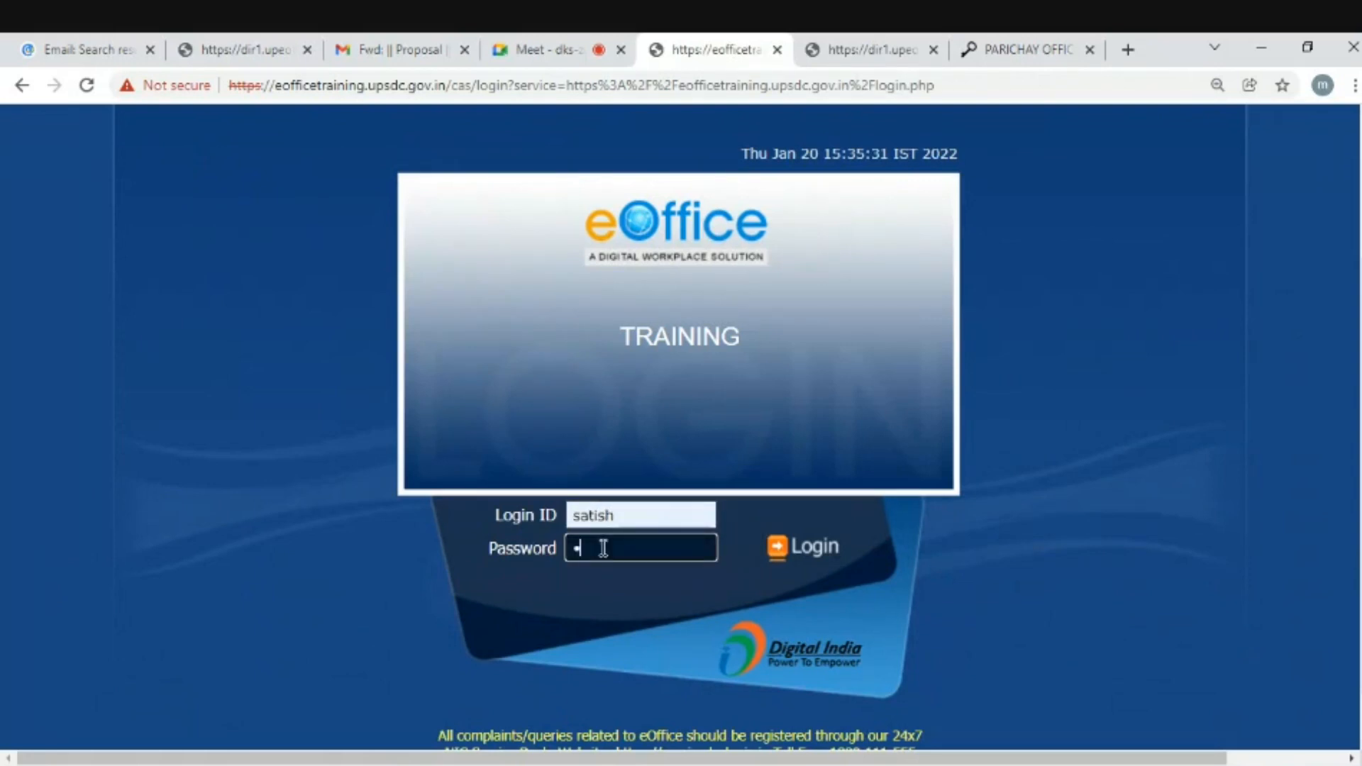
pyautogui.write('••••••••')
pyautogui.press('Return')
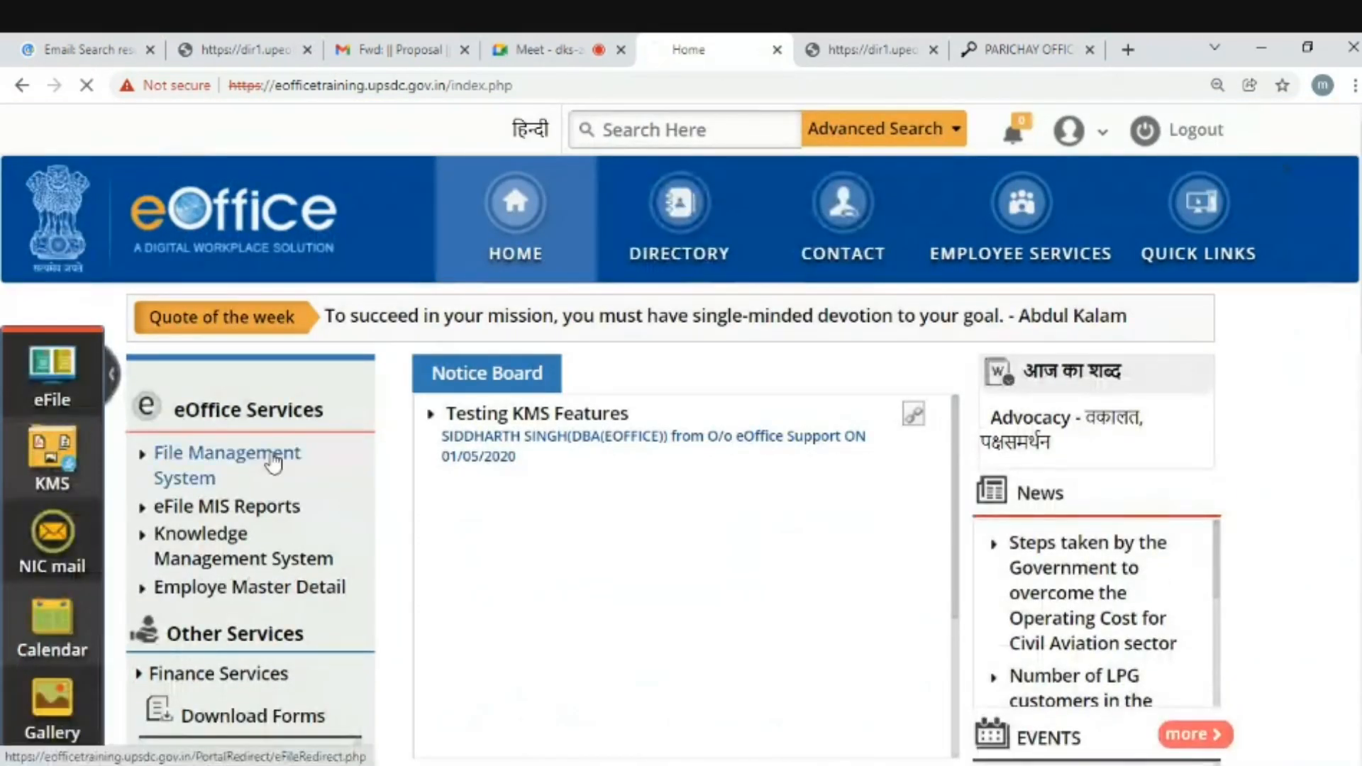
pyautogui.click(271, 456)
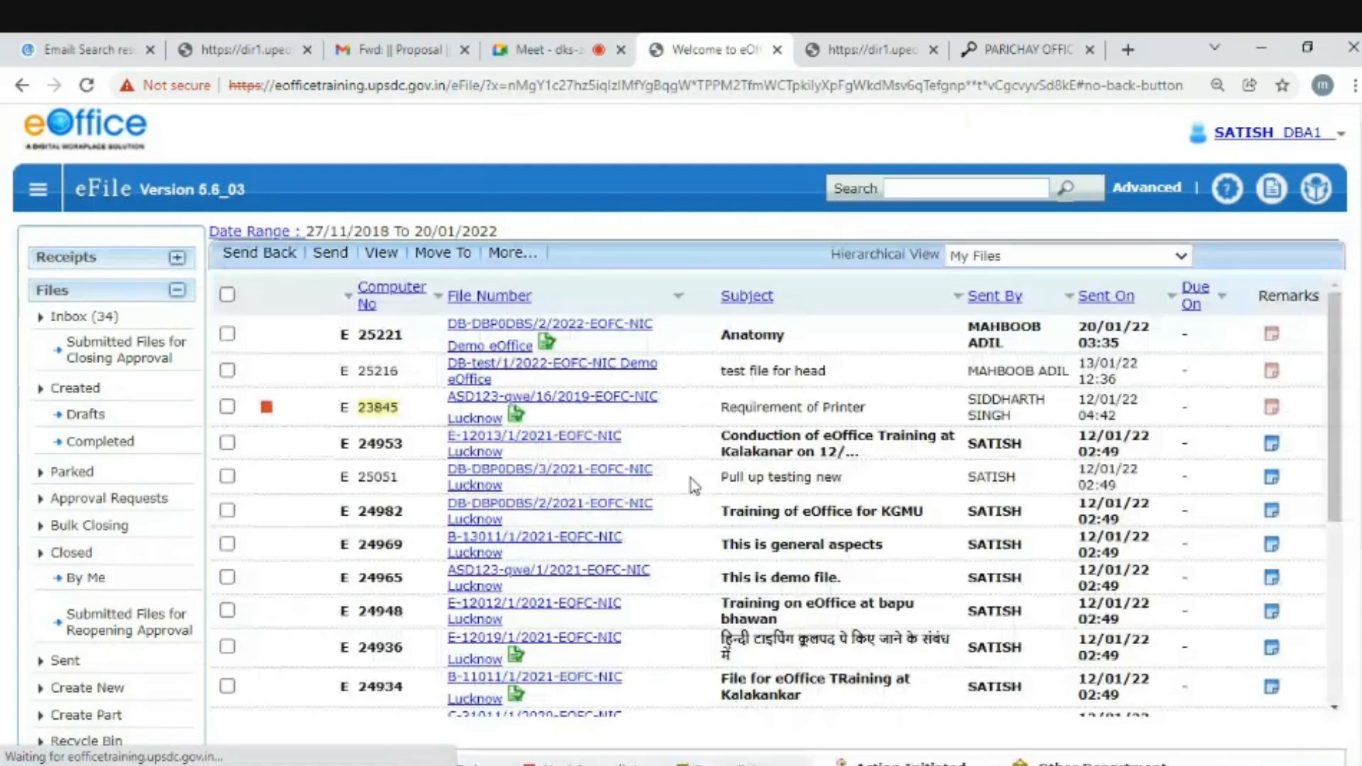
# - Open the Anatomy file from the inbox and show its ToC beside Notes #1 and #2
pyautogui.moveTo(740, 335); pyautogui.dragTo(802, 339)
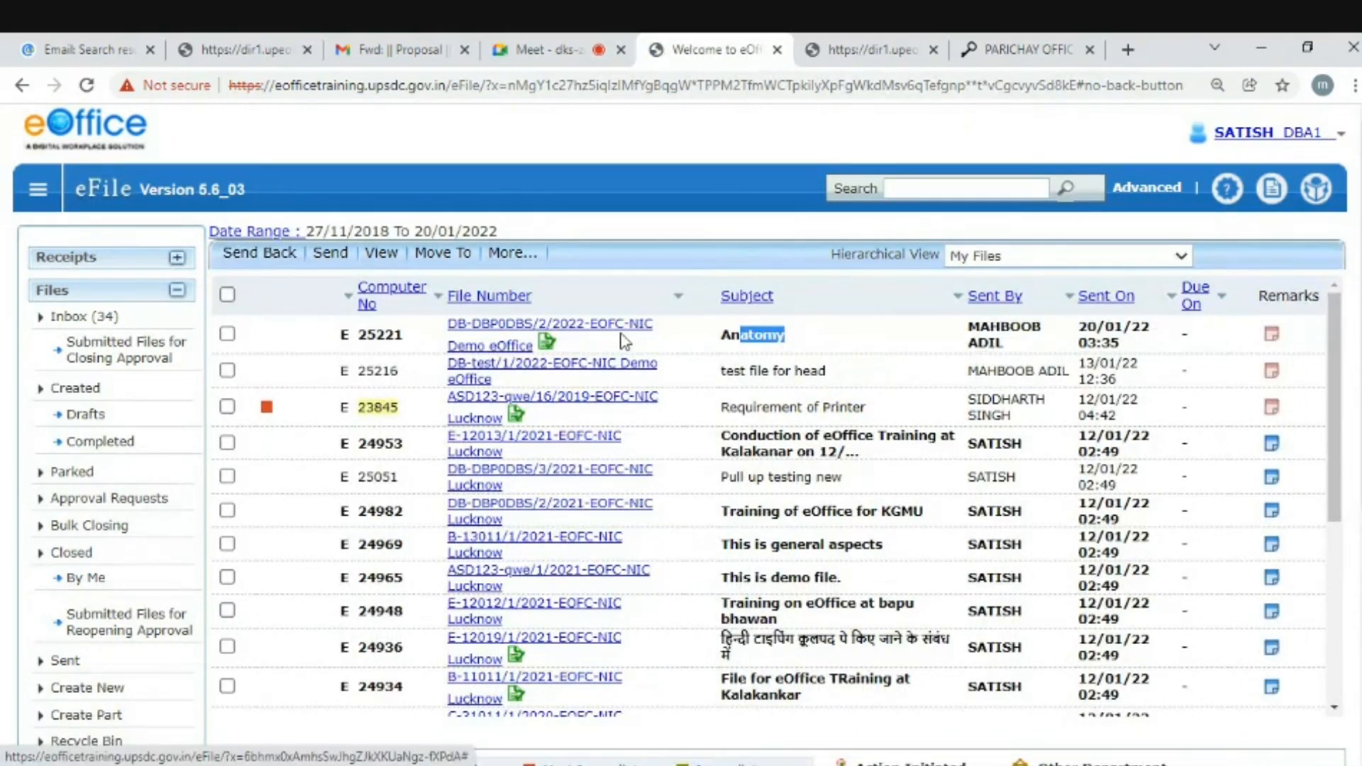
pyautogui.click(593, 330)
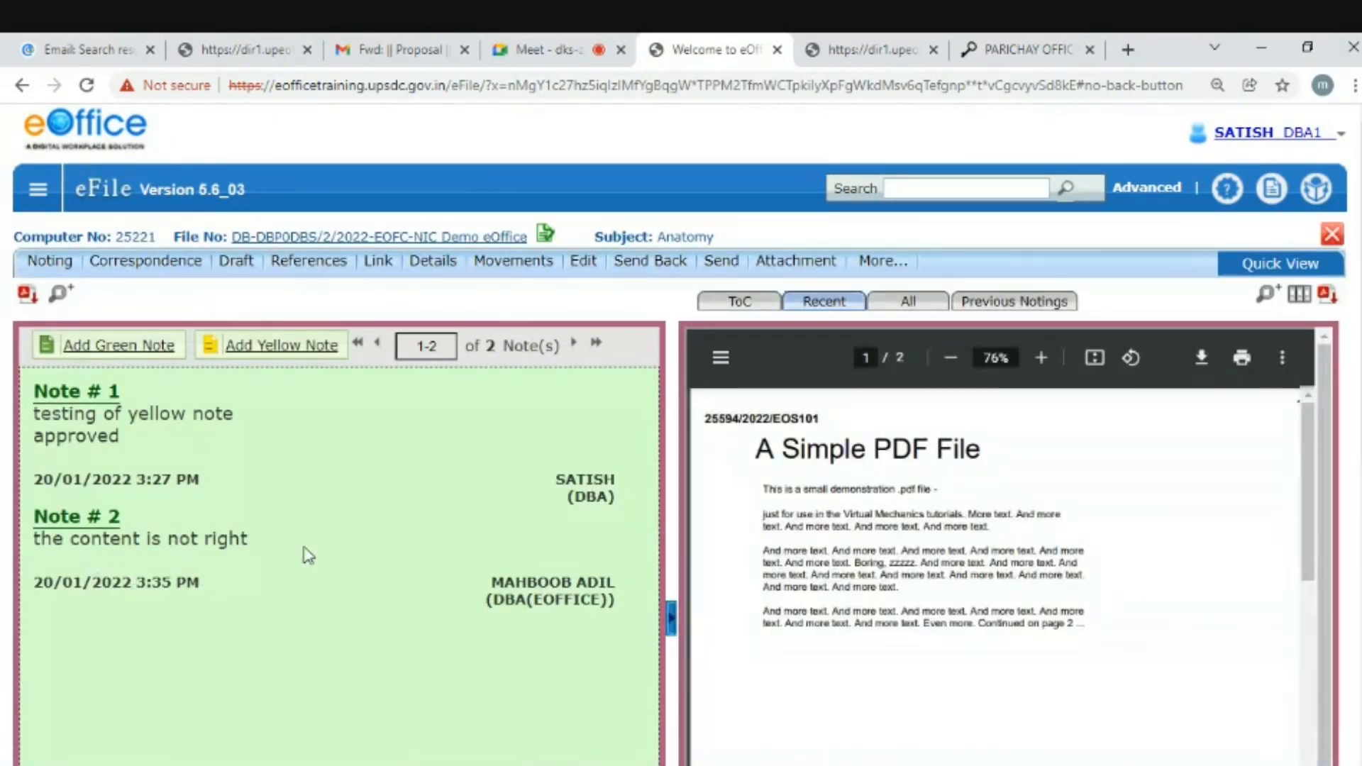
pyautogui.scroll(-2, 741, 305)
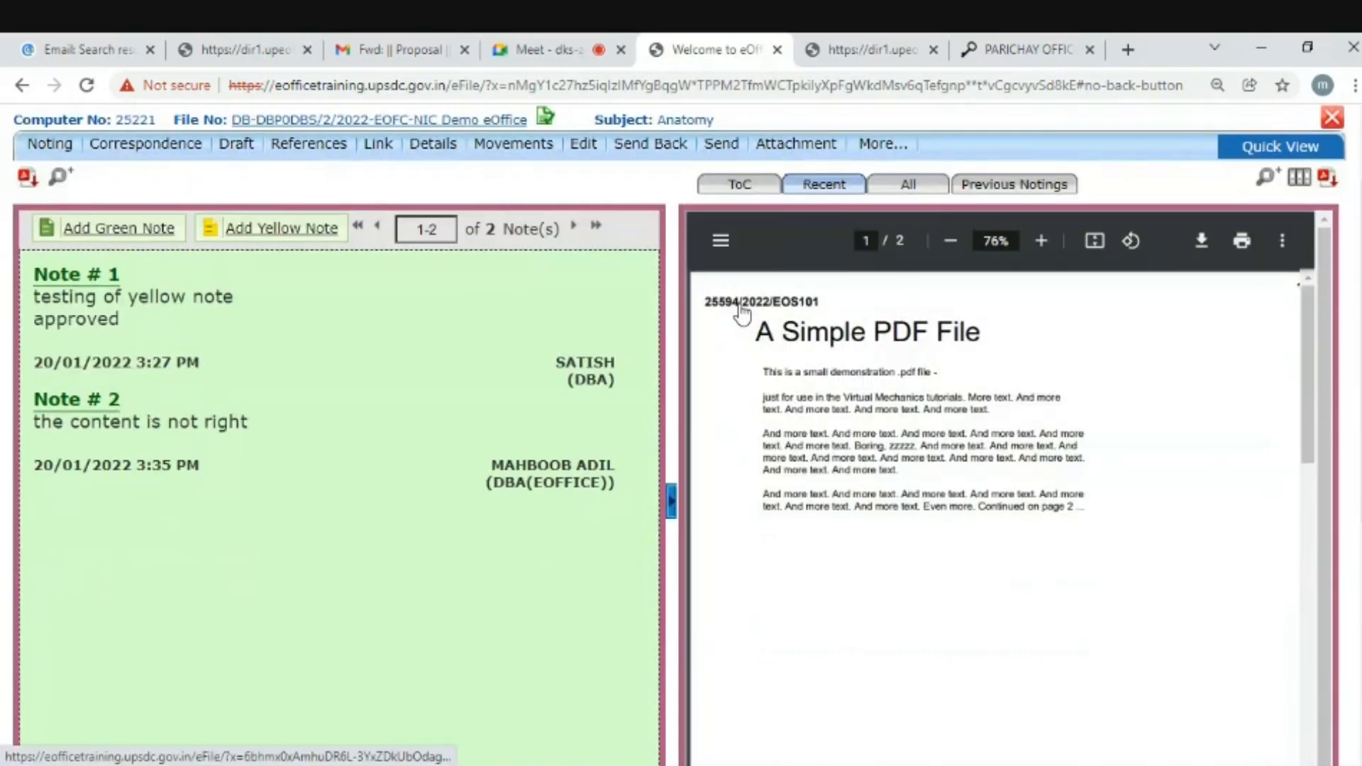
pyautogui.click(738, 186)
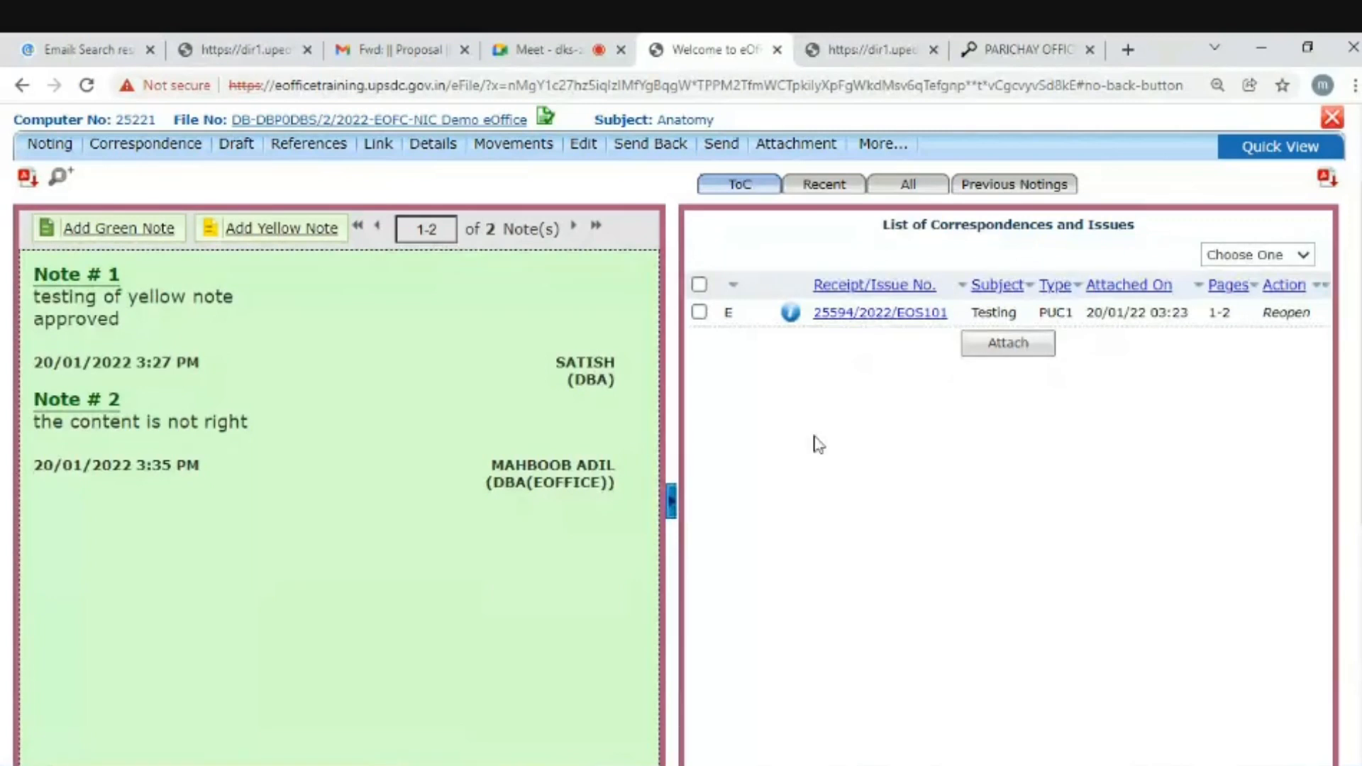
pyautogui.scroll(2, 816, 447)
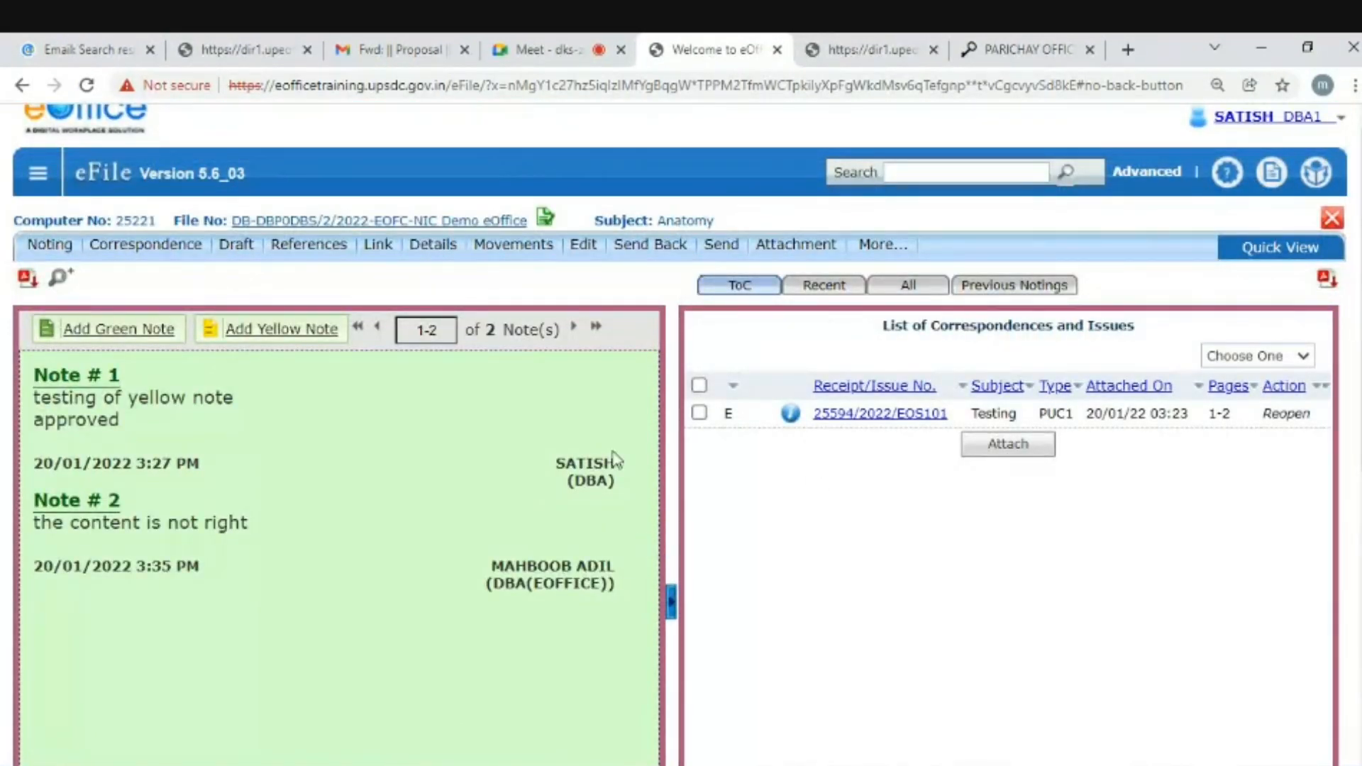
pyautogui.moveTo(245, 244)
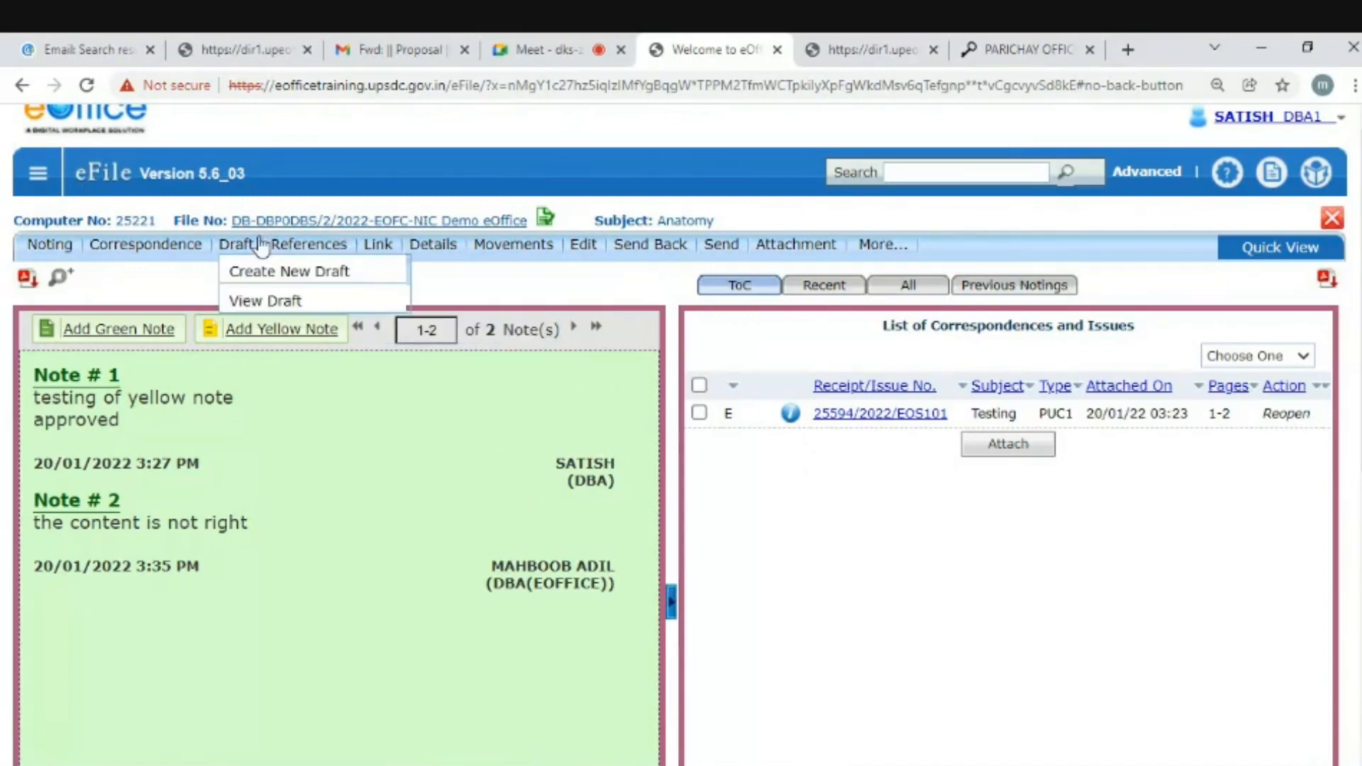
# - Open draft DFA/9154 from the Draft List and scroll through its text
pyautogui.click(245, 303)
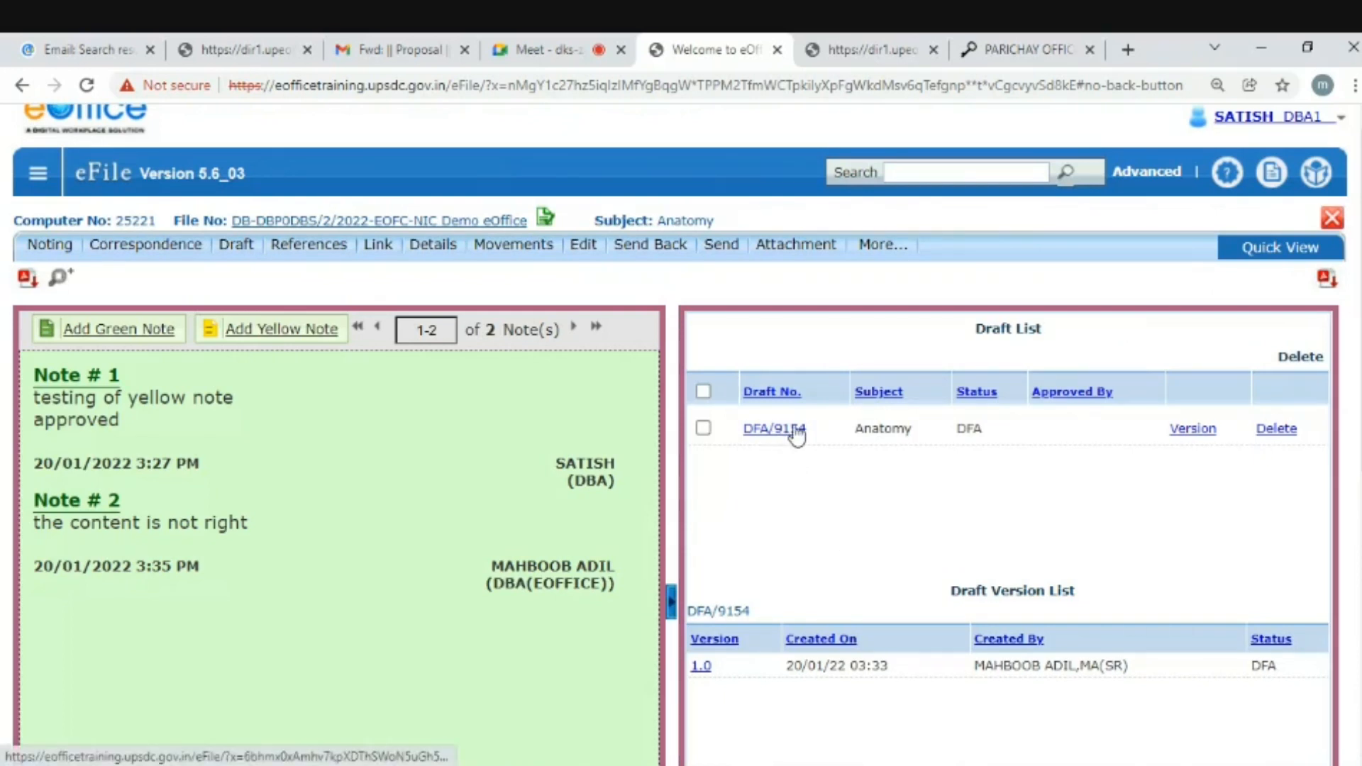
pyautogui.doubleClick(966, 426)
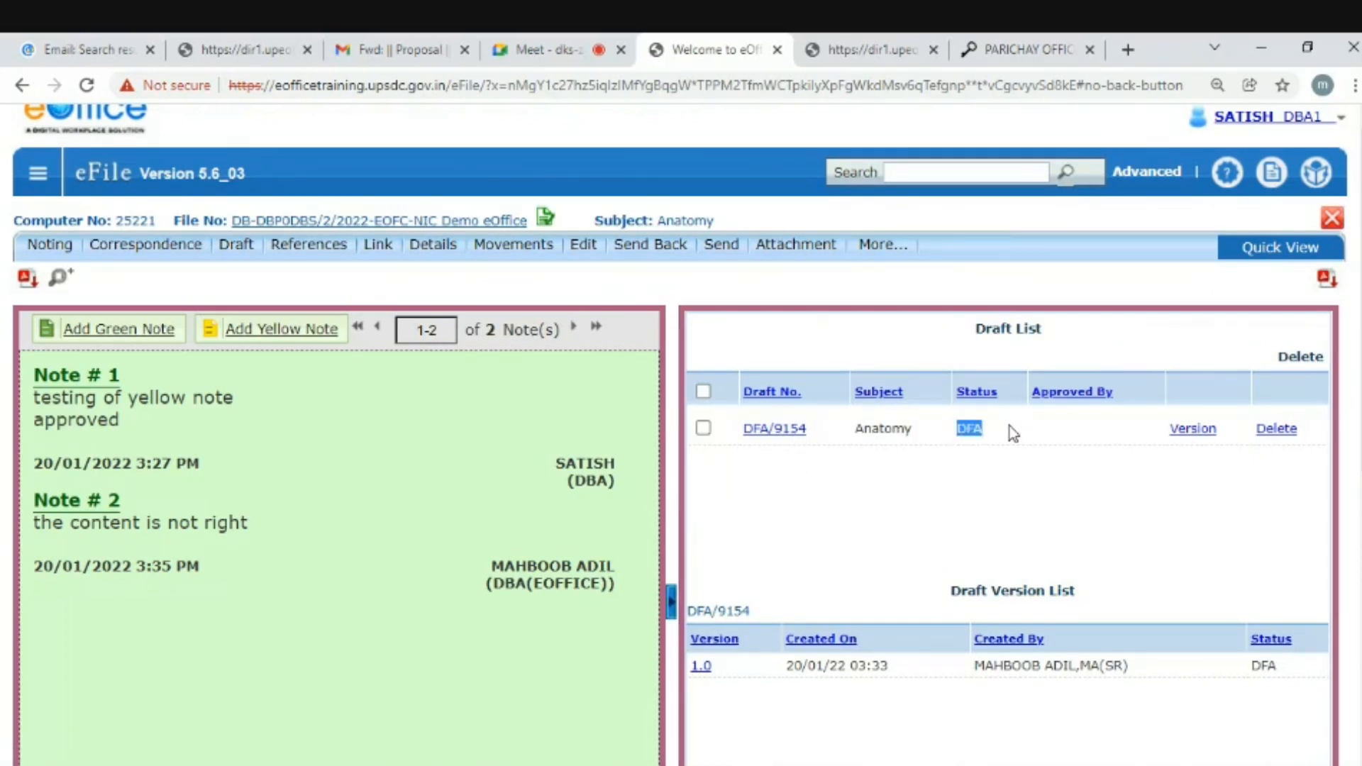
pyautogui.click(786, 432)
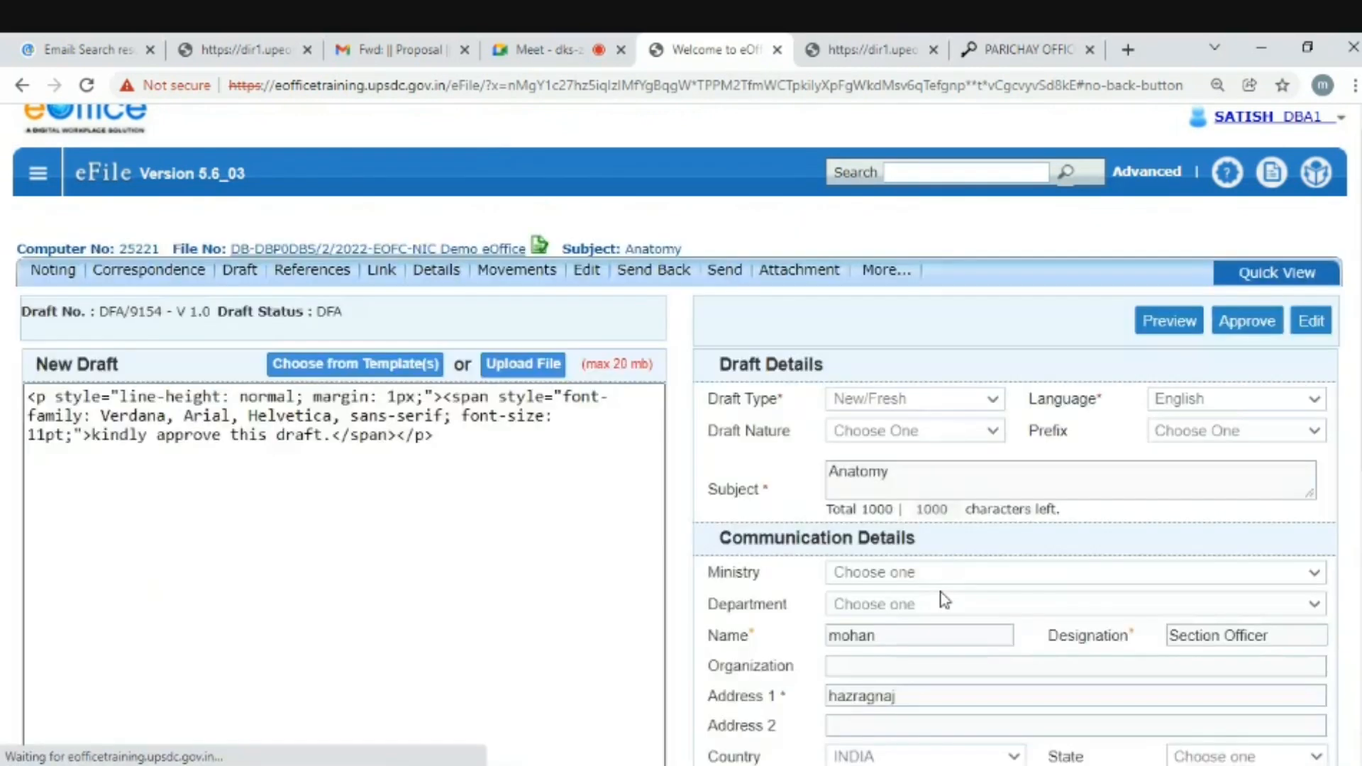
pyautogui.scroll(-5, 942, 595)
pyautogui.scroll(-4, 1015, 426)
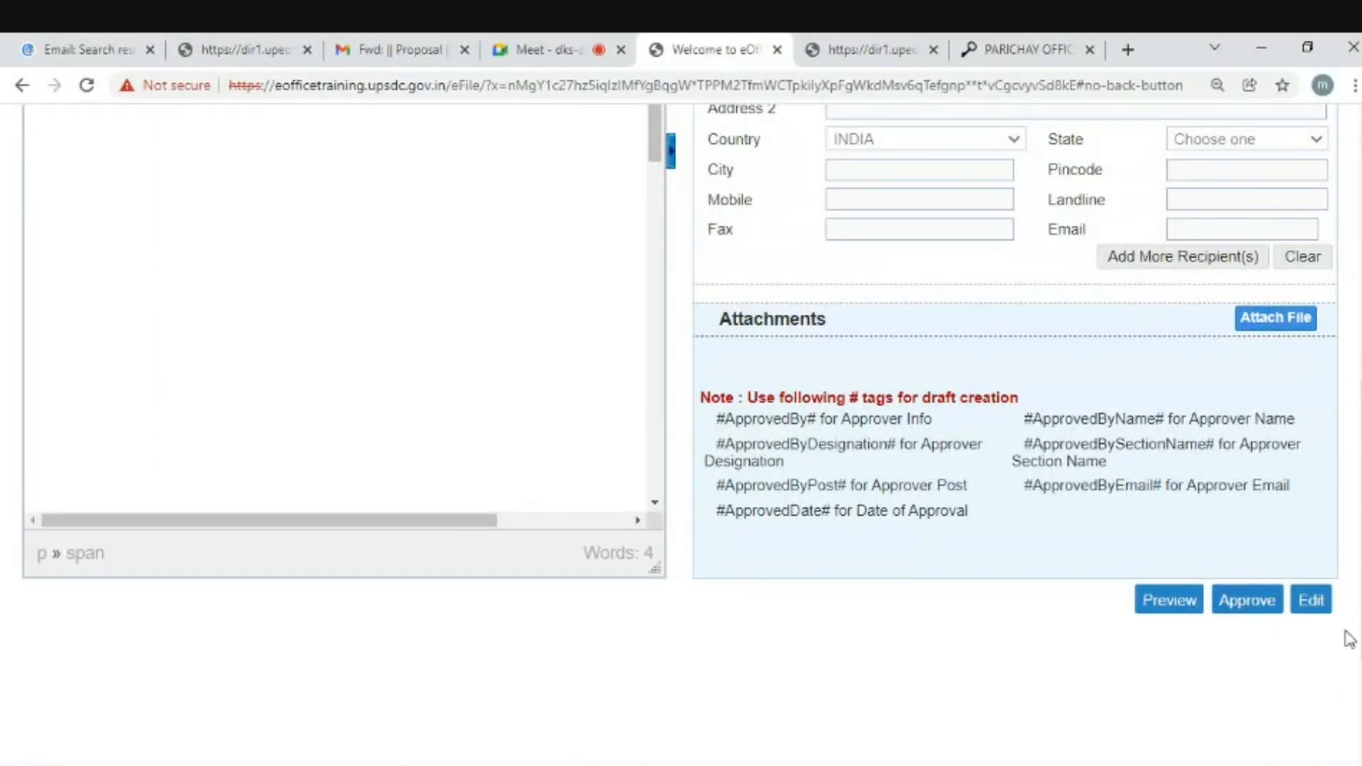
pyautogui.moveTo(1360, 595); pyautogui.dragTo(1360, 340)
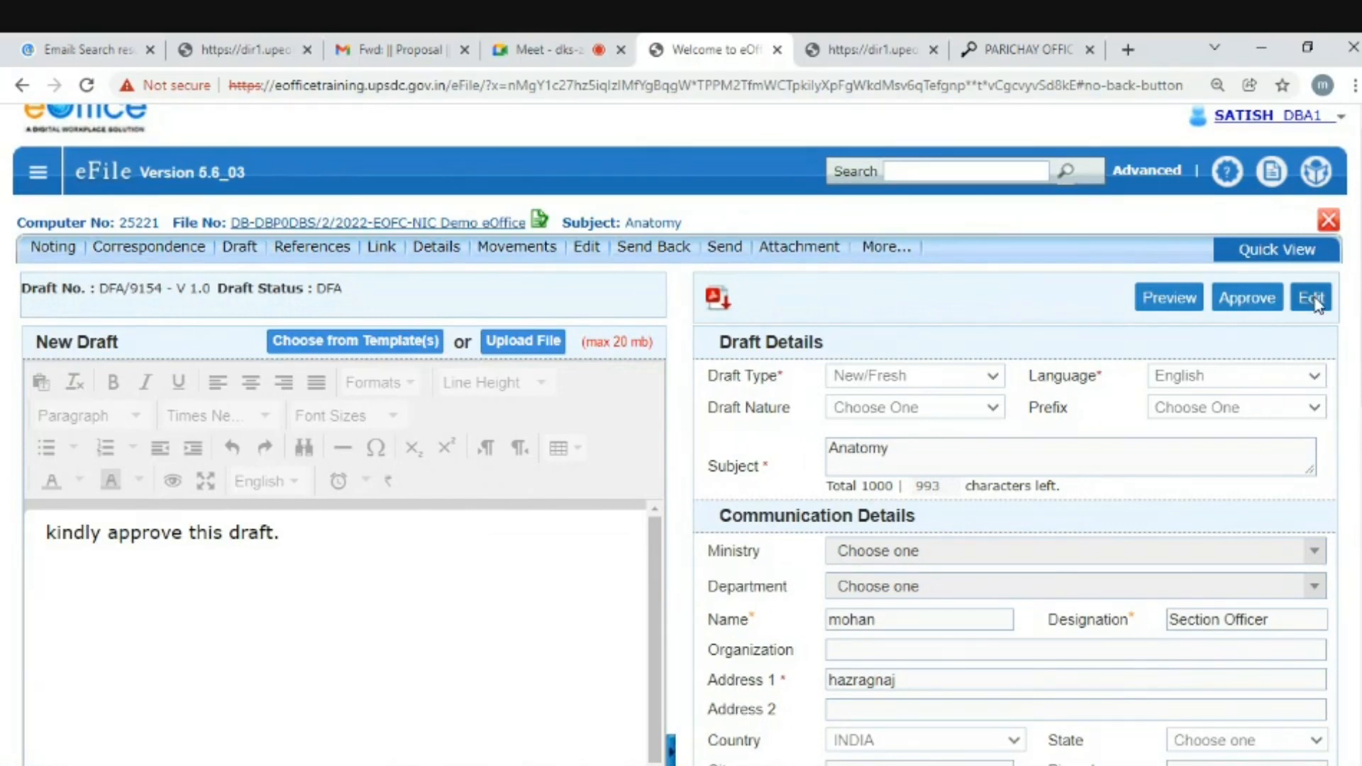
pyautogui.click(1242, 310)
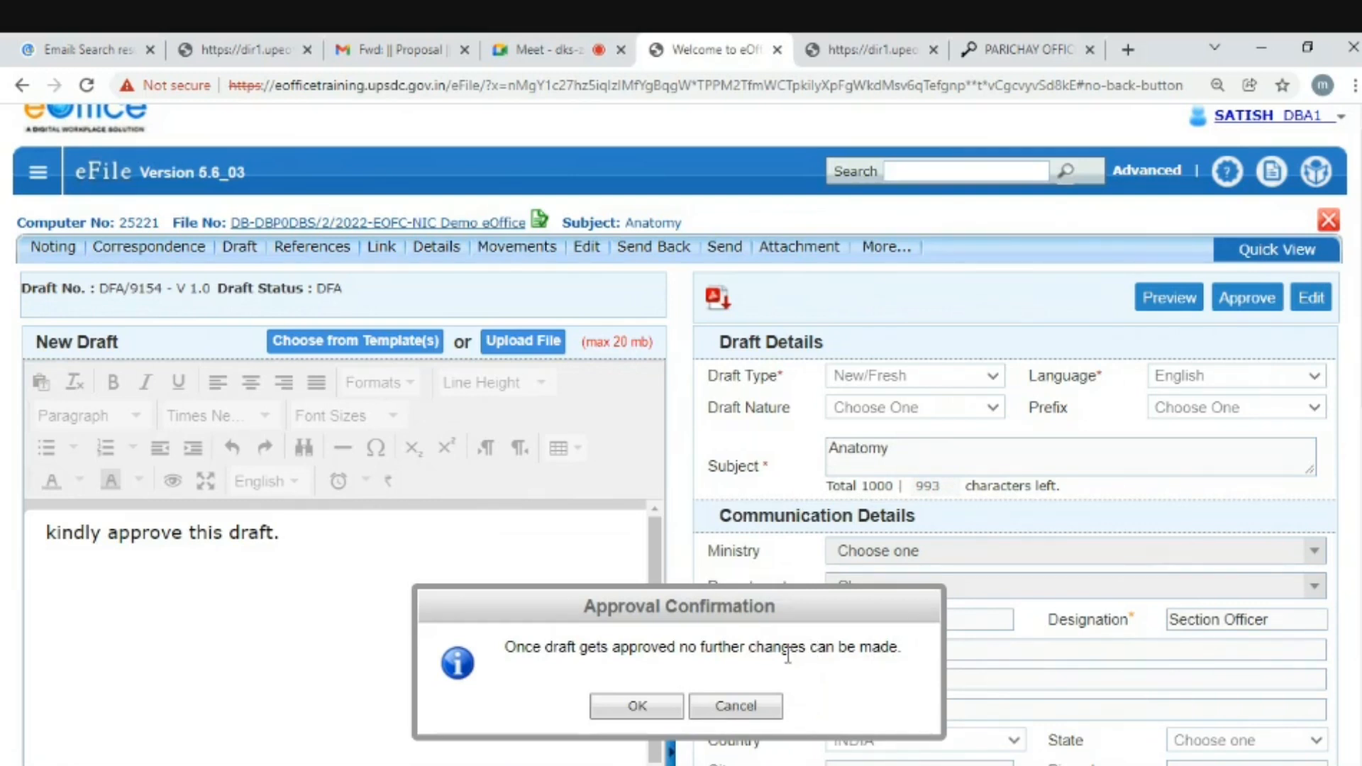
pyautogui.click(611, 711)
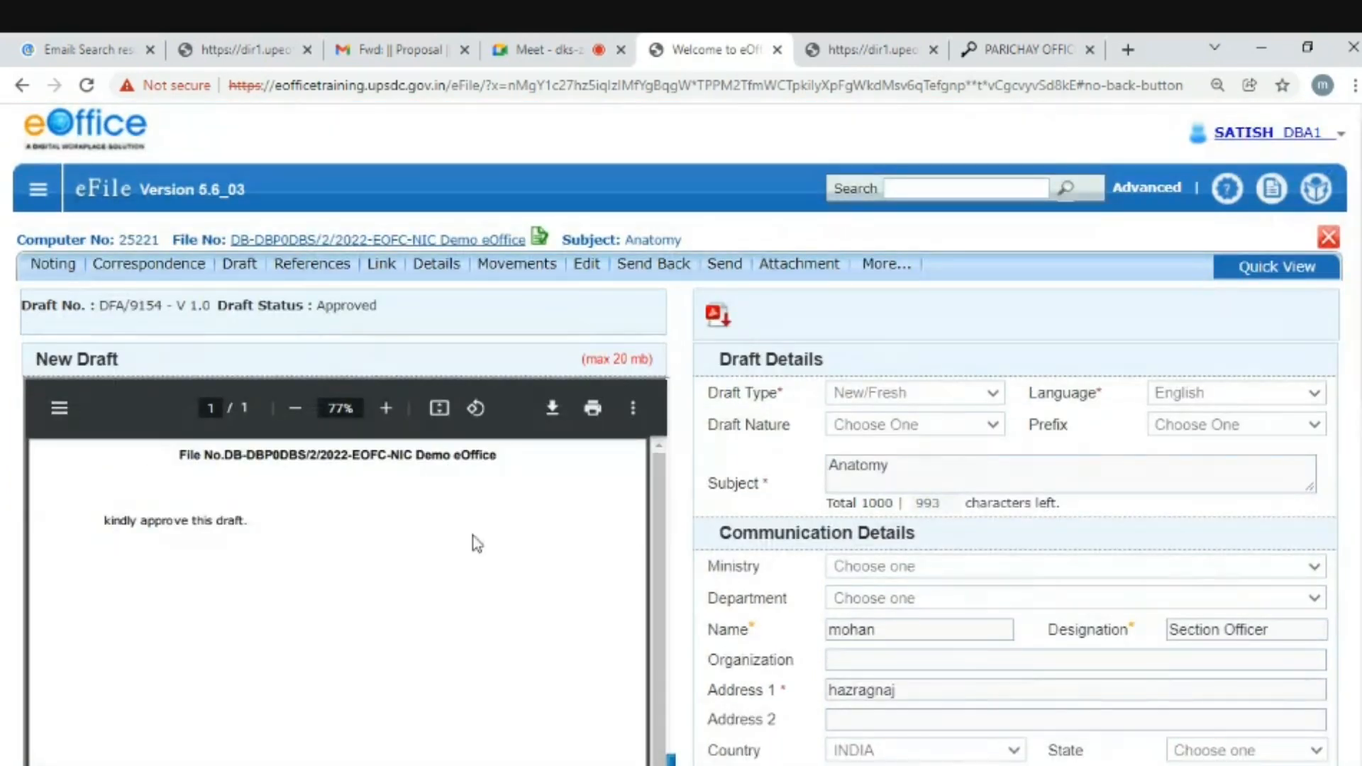
pyautogui.moveTo(99, 520); pyautogui.dragTo(239, 512)
pyautogui.scroll(-8, 681, 434)
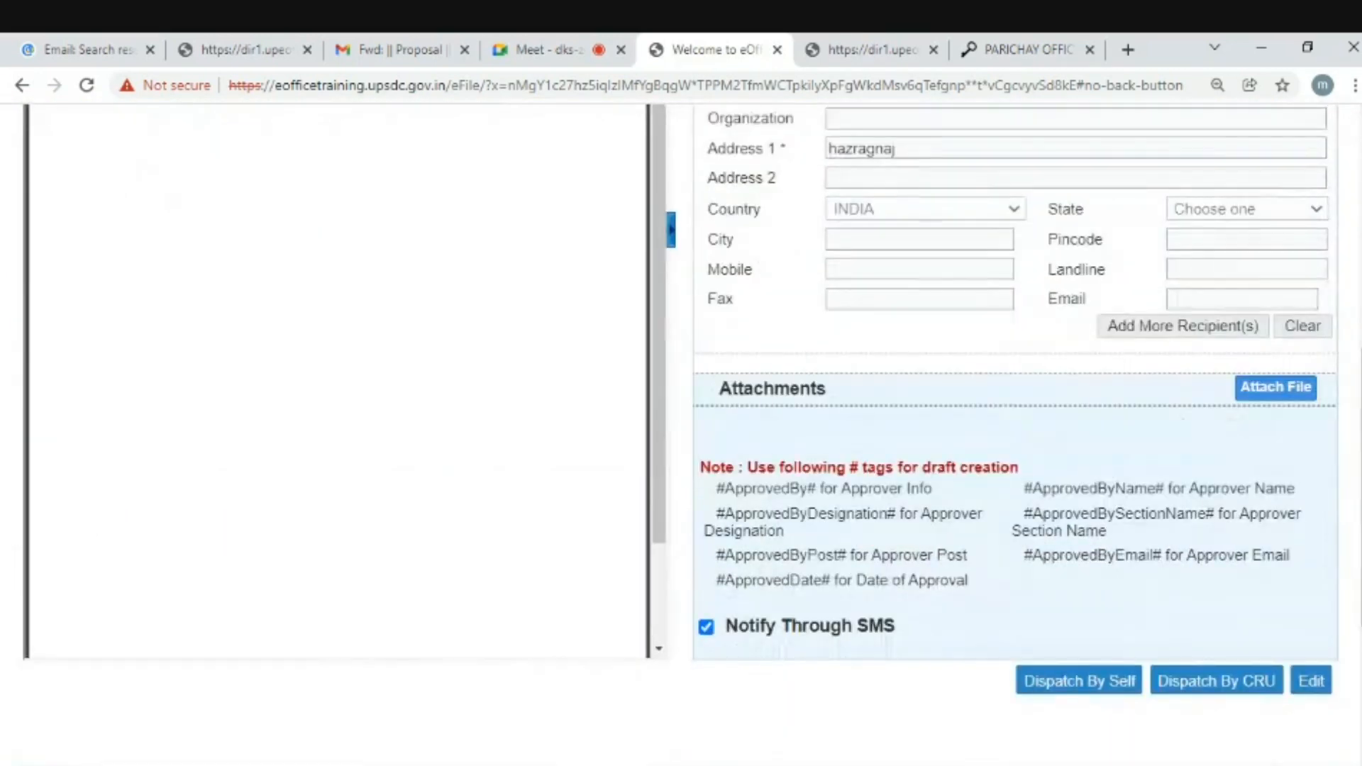
pyautogui.scroll(8, 570, 291)
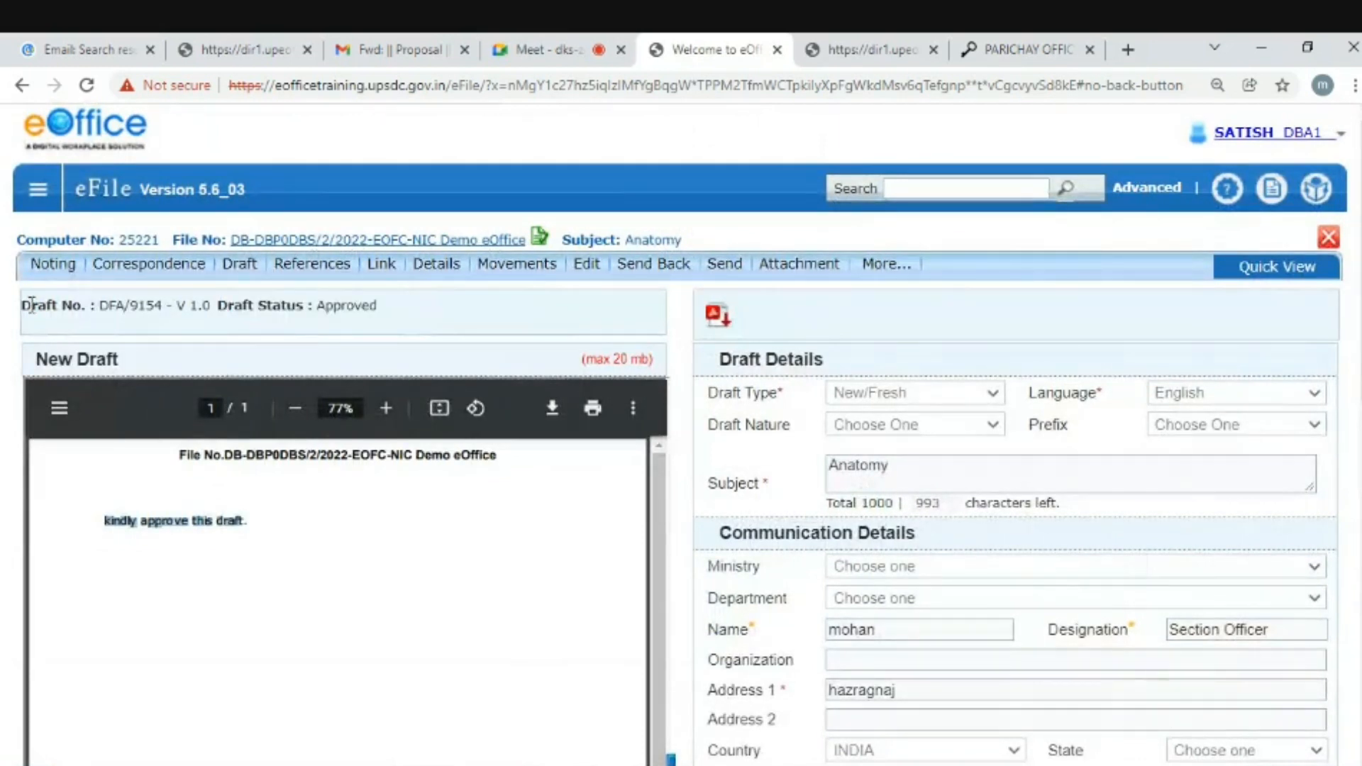
pyautogui.moveTo(32, 305); pyautogui.dragTo(373, 305)
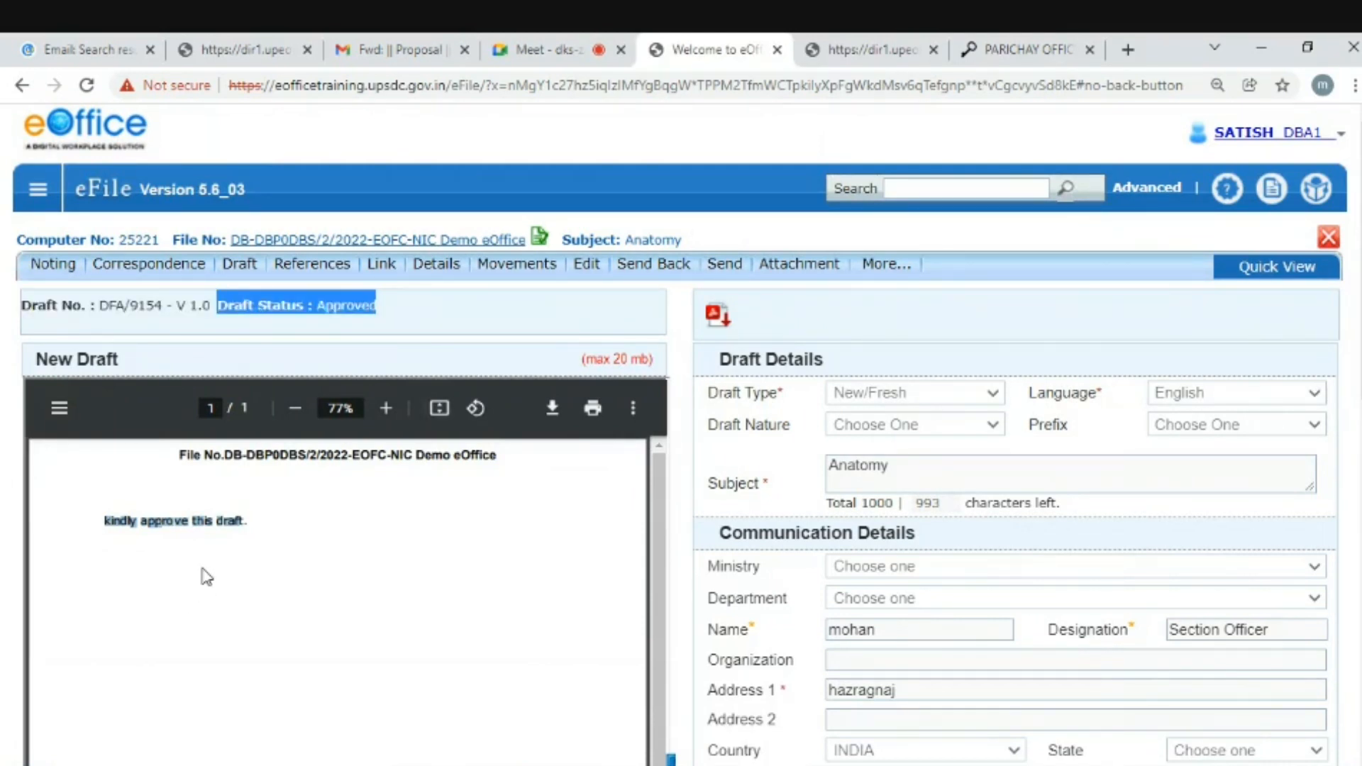
pyautogui.scroll(-8, 207, 571)
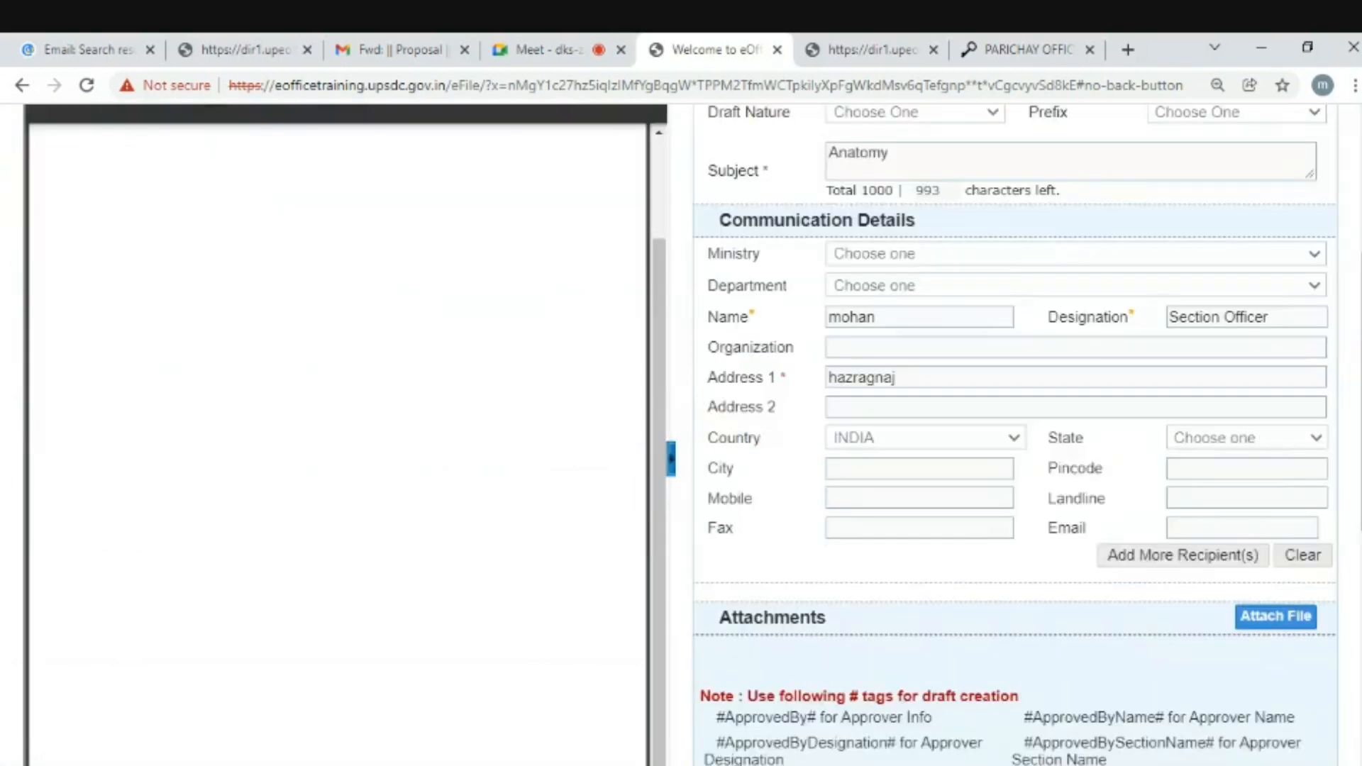
pyautogui.scroll(8, 604, 287)
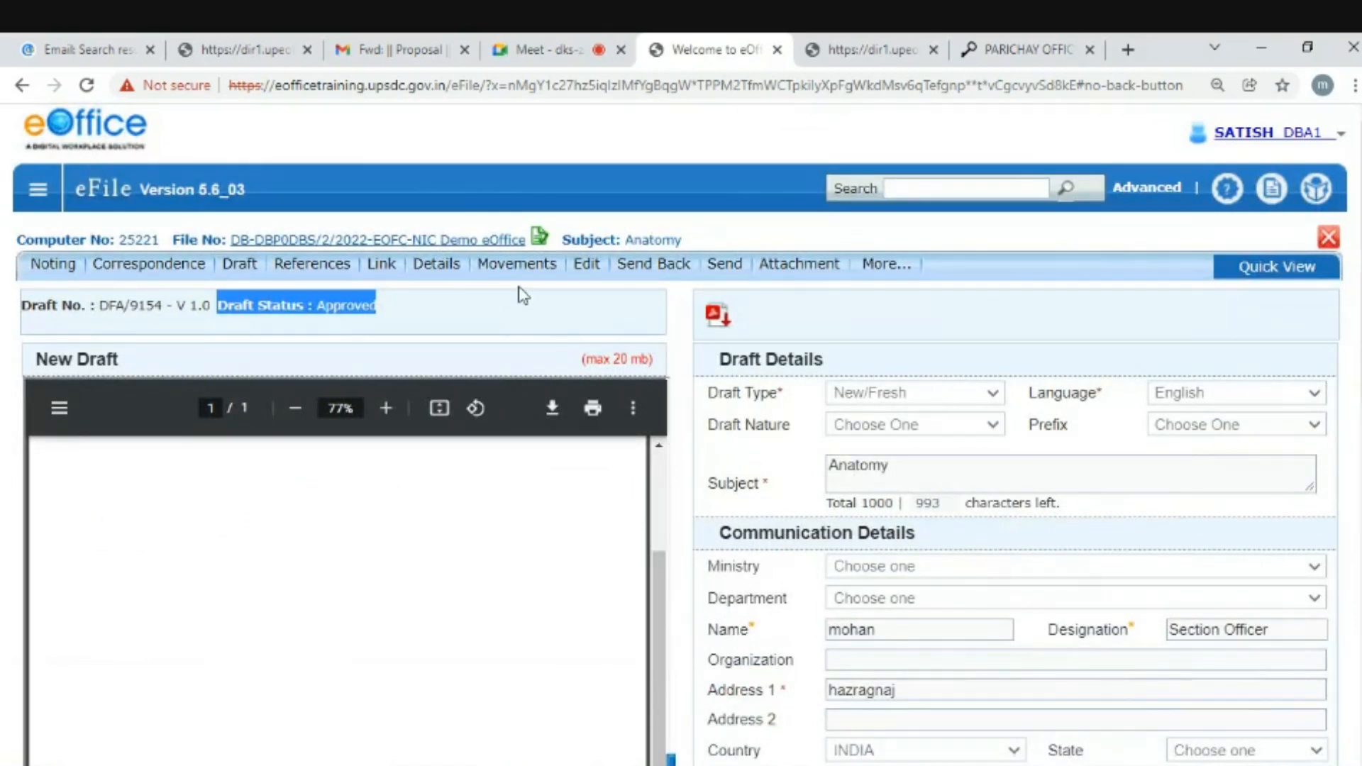
# - Open the Anatomy file from the Inbox and start sending it, accepting the blank-note warning
pyautogui.click(37, 190)
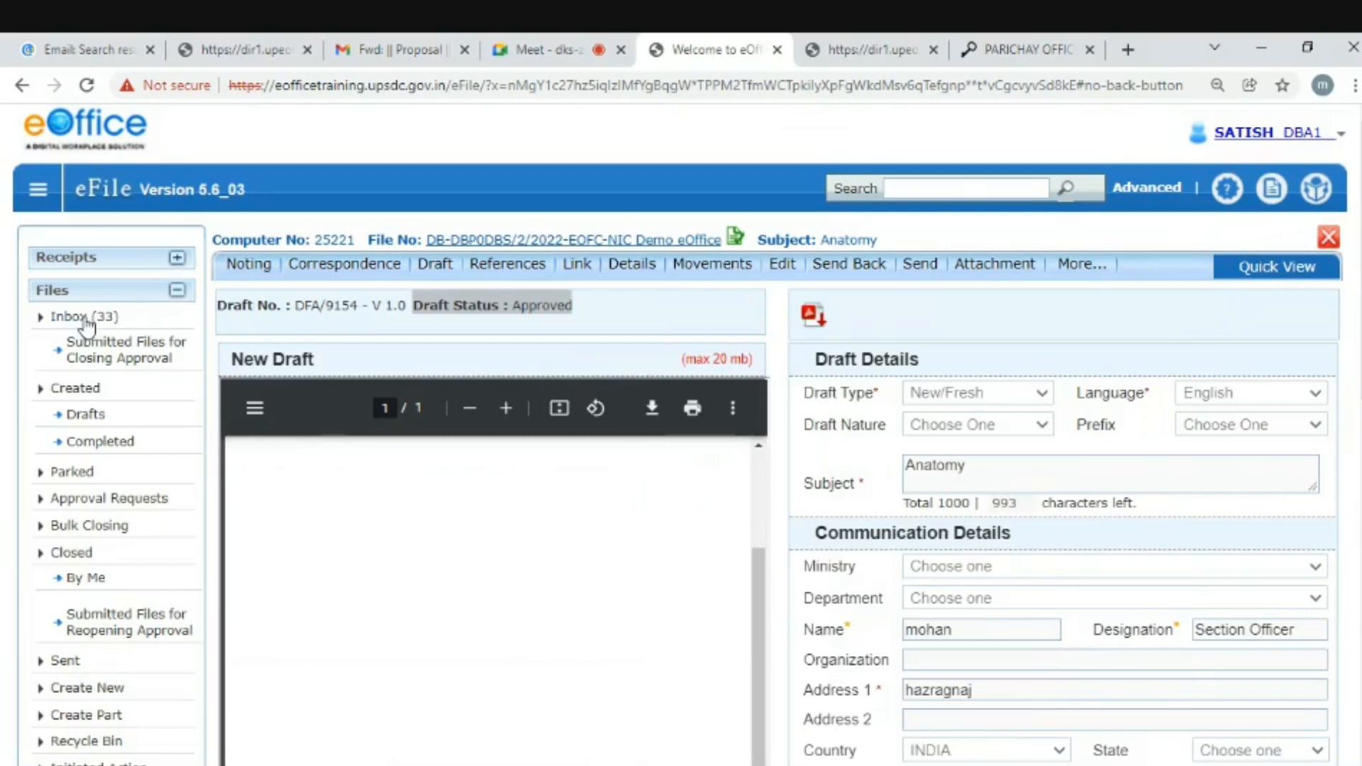
pyautogui.click(88, 321)
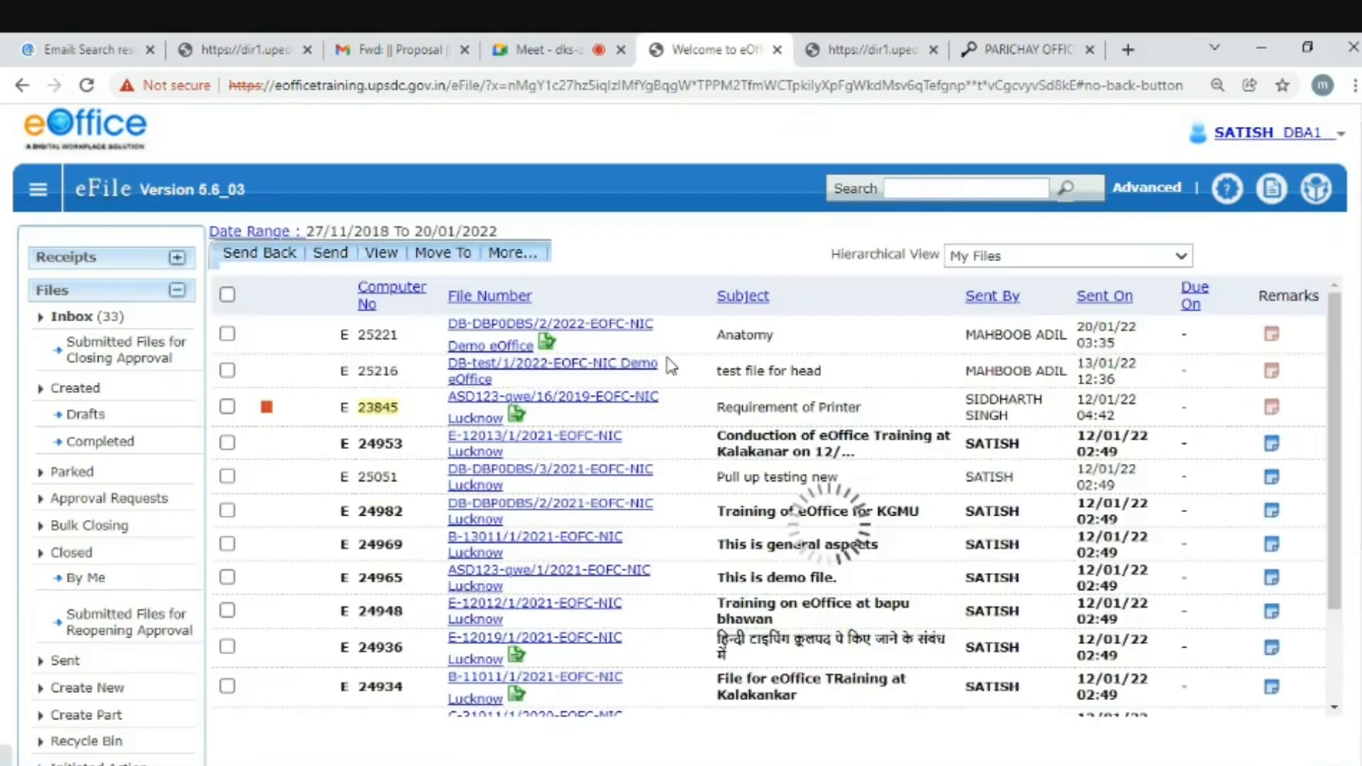
pyautogui.click(611, 323)
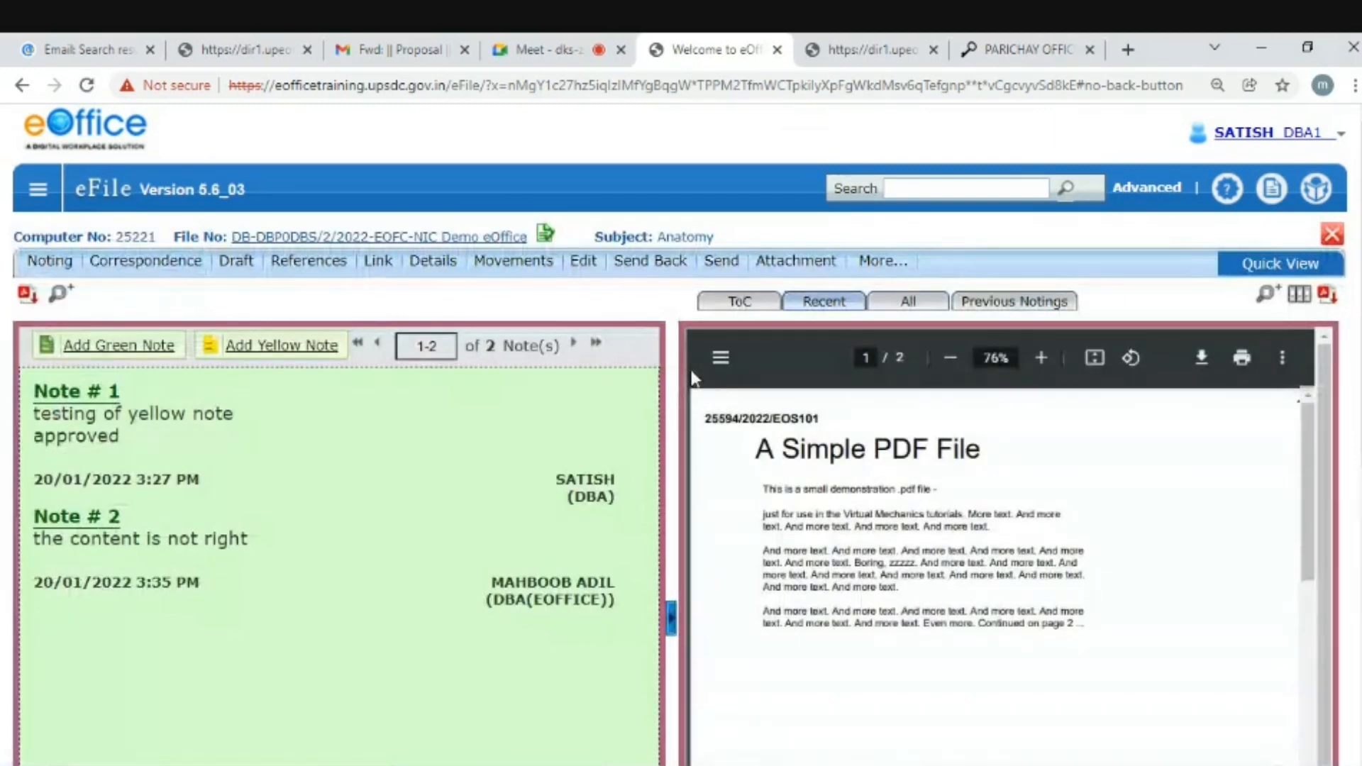
pyautogui.click(721, 266)
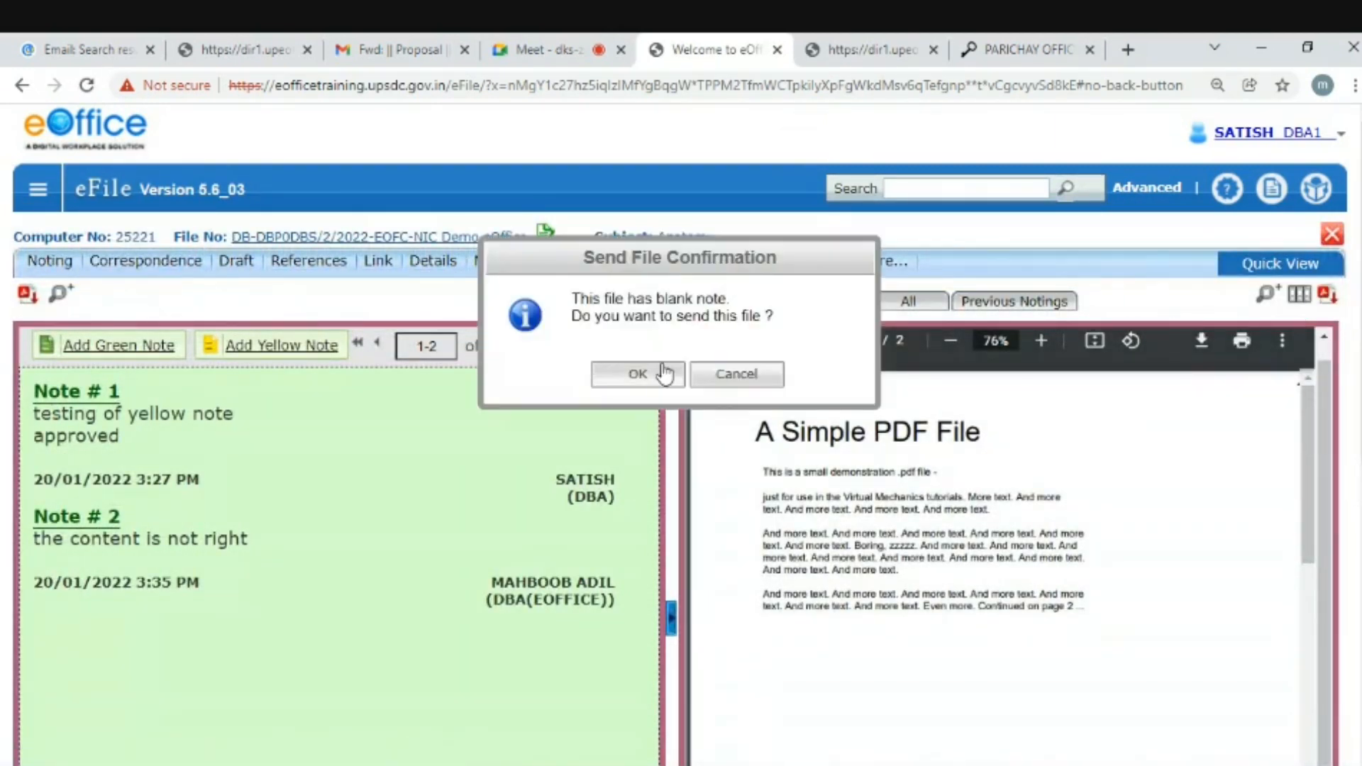
pyautogui.click(664, 372)
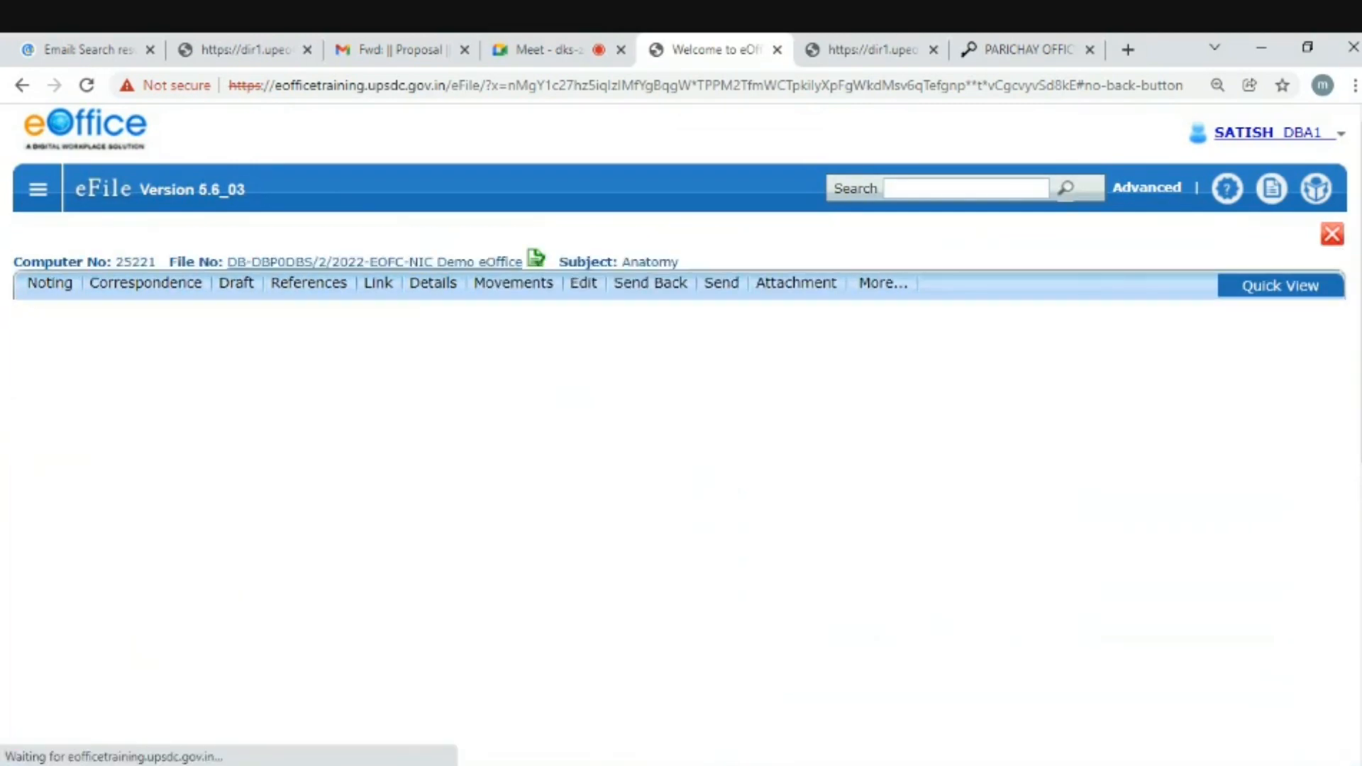
pyautogui.scroll(-3, 664, 383)
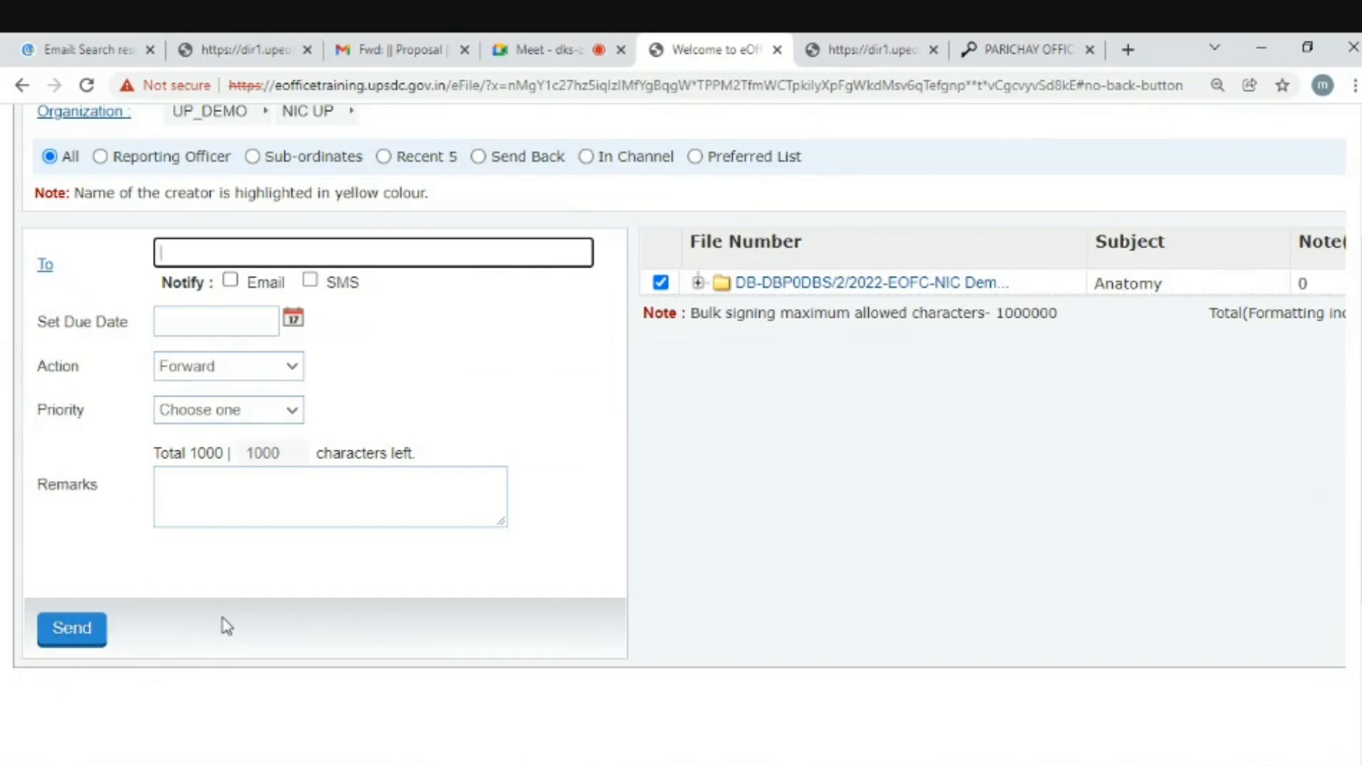
pyautogui.scroll(3, 663, 593)
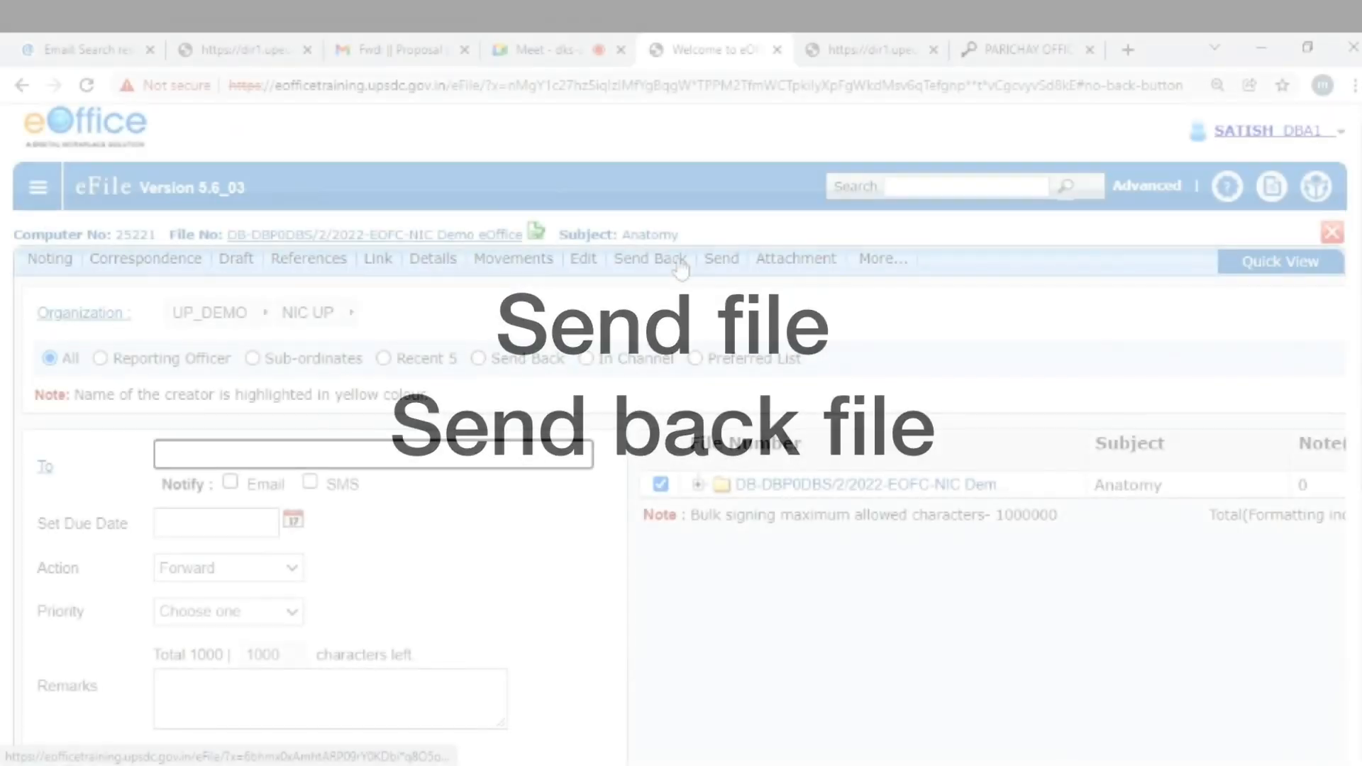
# - Go to the Inbox and open the DB-DBP0DBS/2/2022 Anatomy file again
pyautogui.click(38, 187)
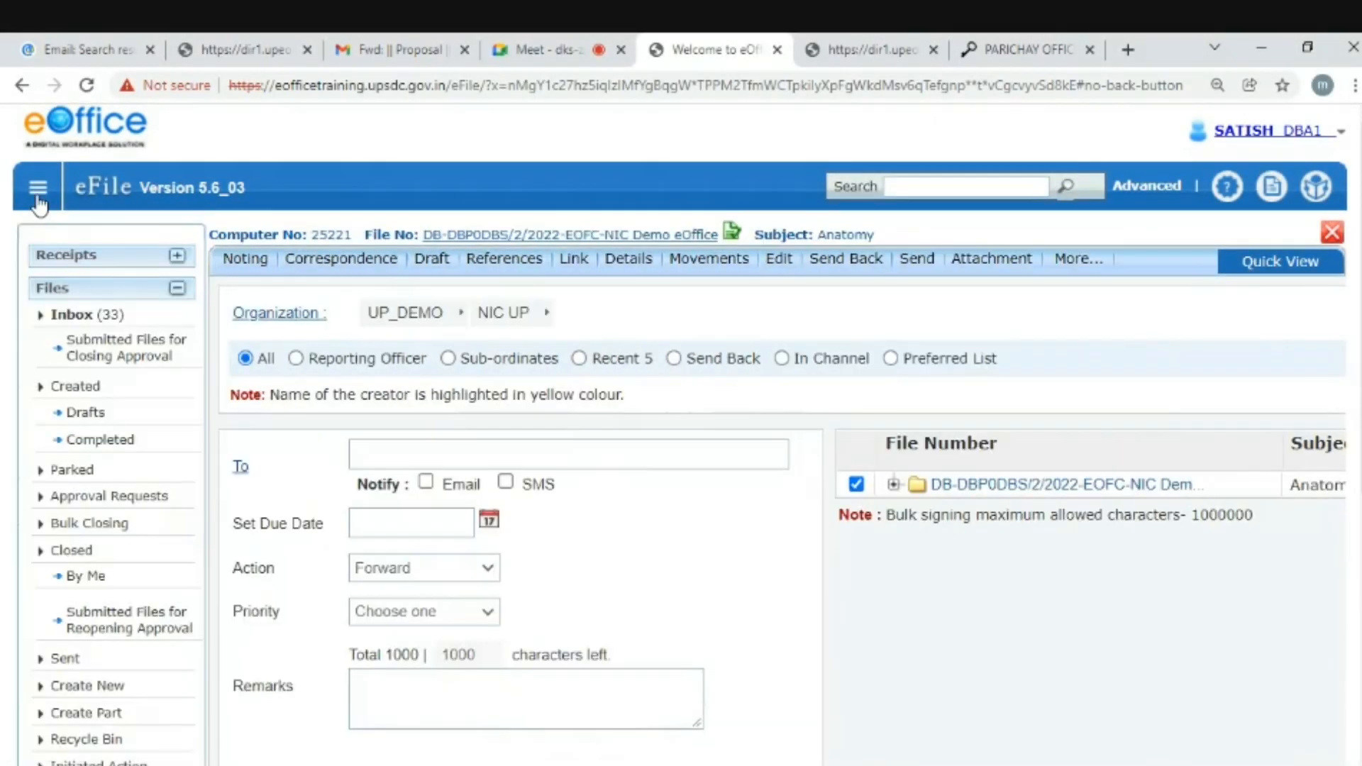
pyautogui.click(87, 316)
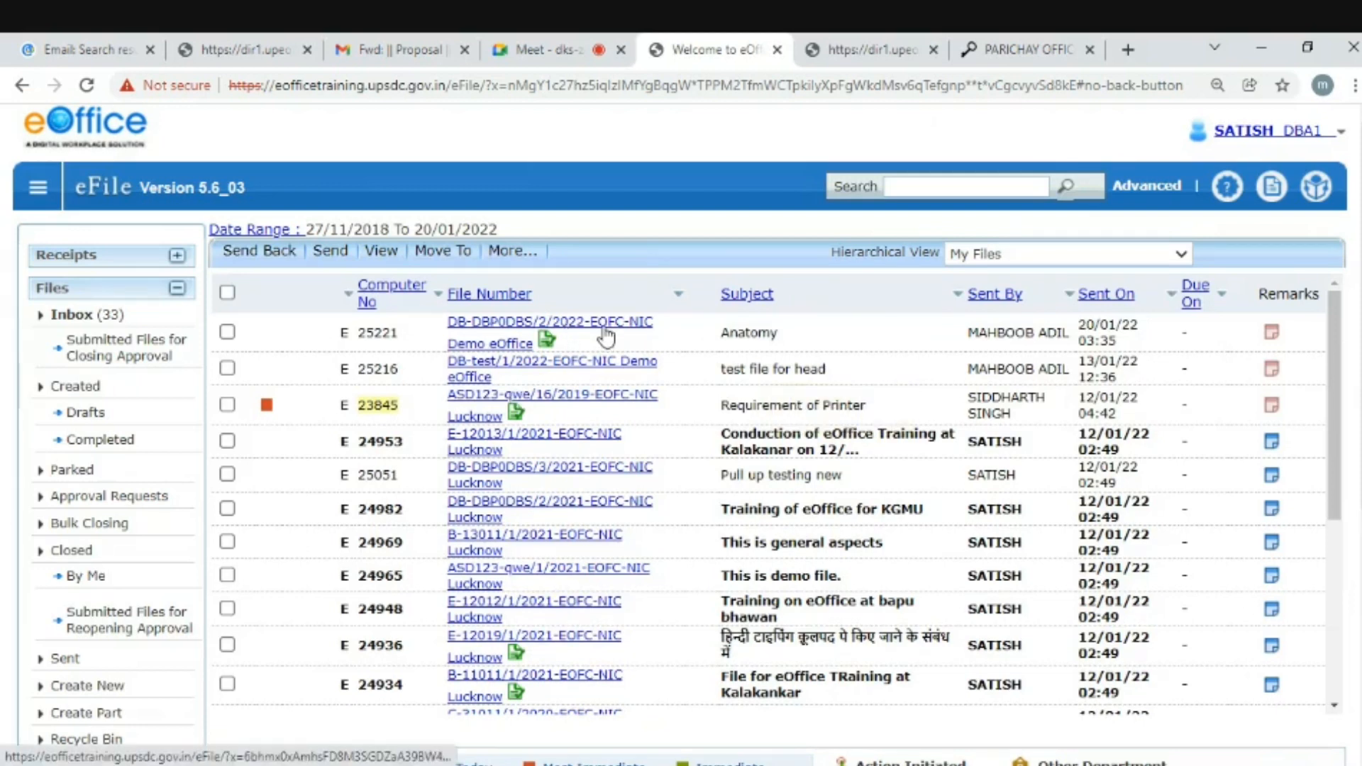
pyautogui.click(603, 327)
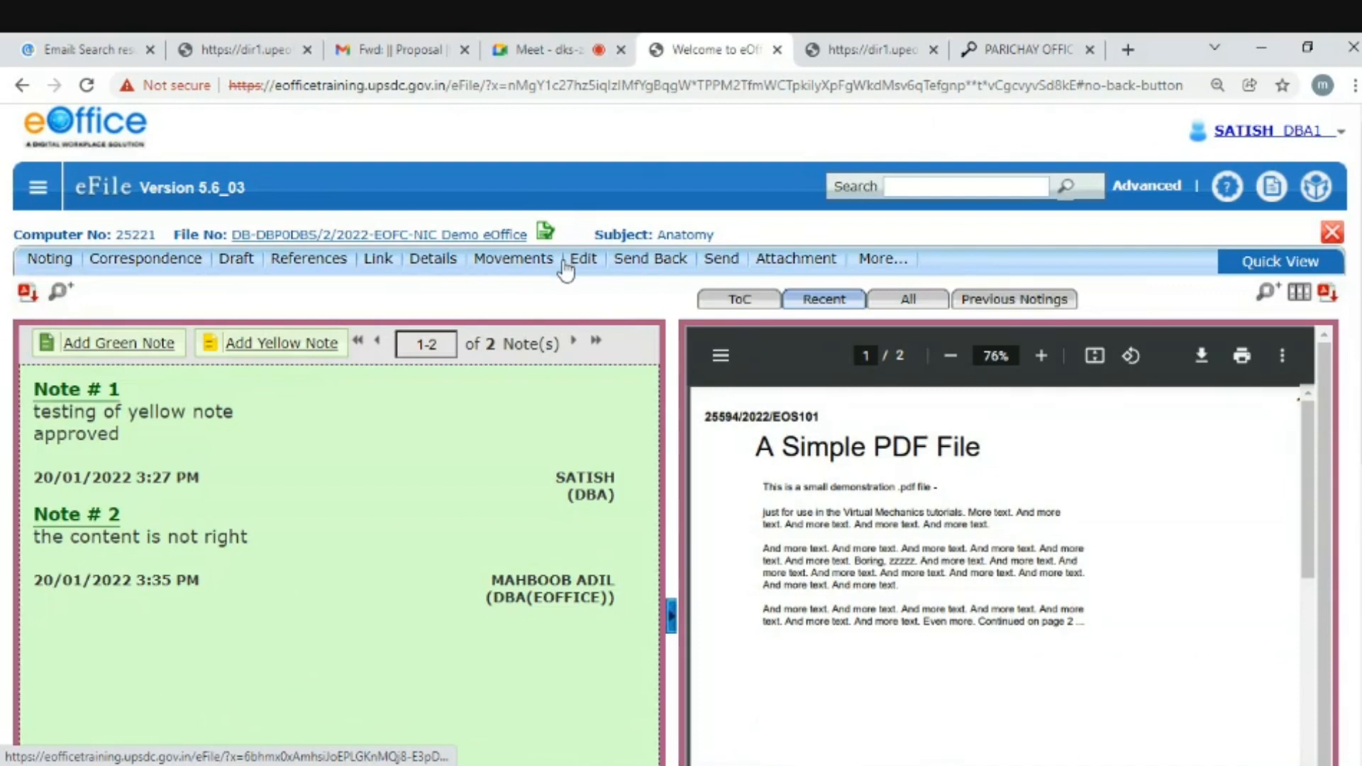
# - Send Back the Anatomy file to its prefilled sender, then sign out of the approver's account
pyautogui.click(645, 268)
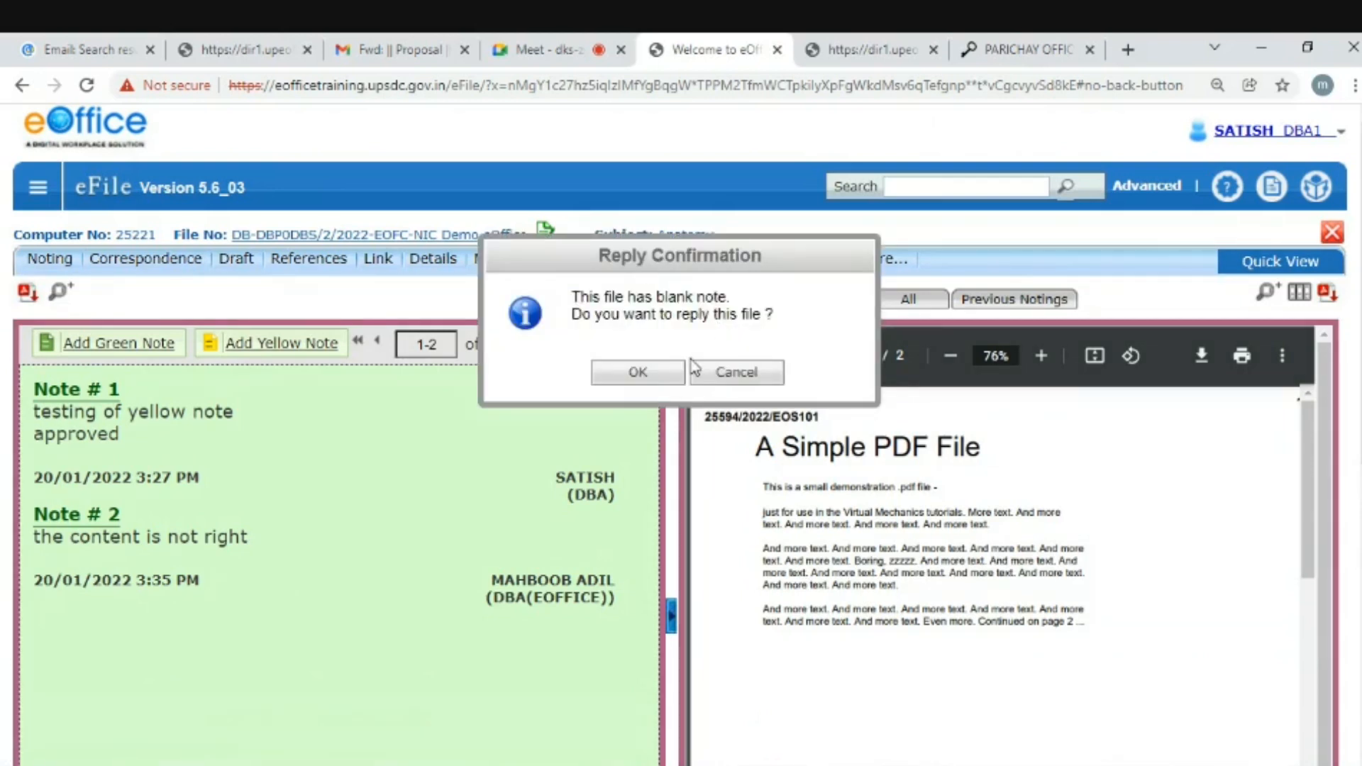
pyautogui.click(660, 376)
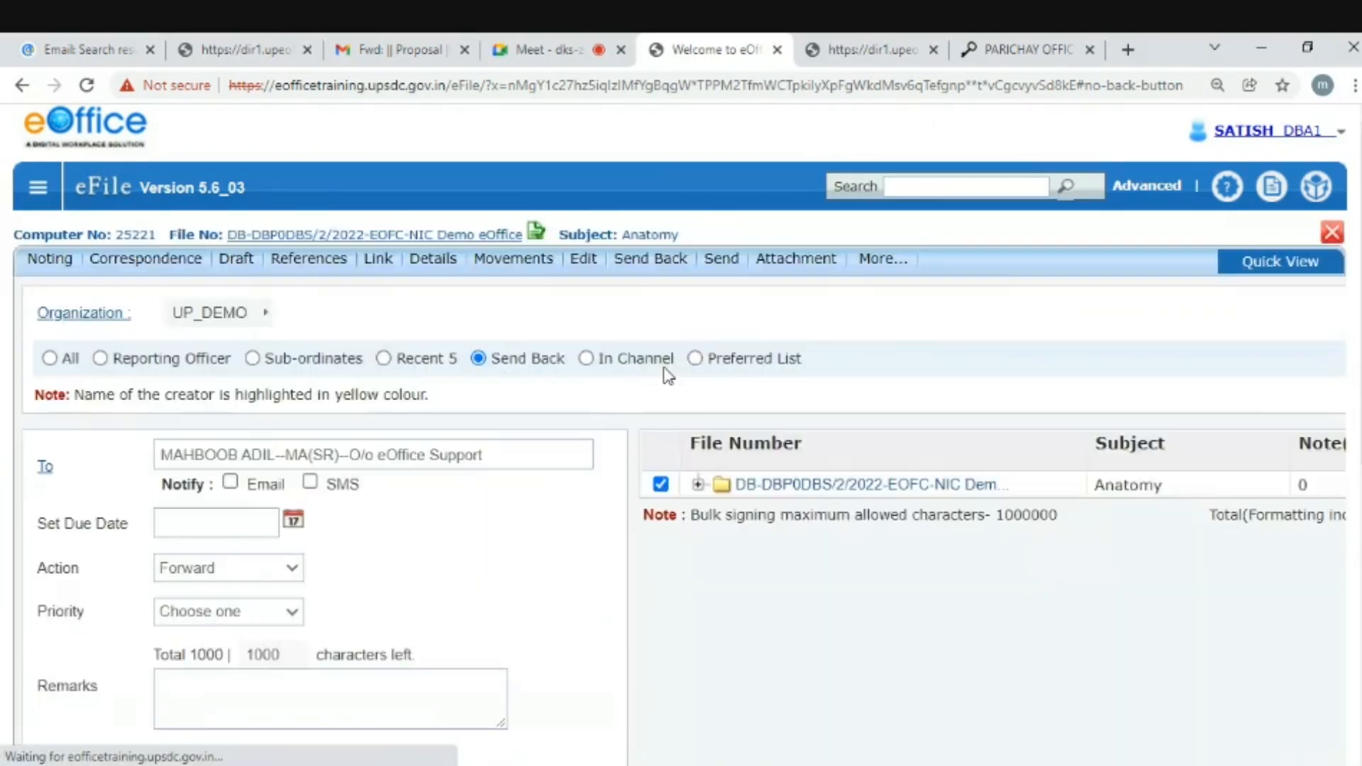
pyautogui.click(166, 456)
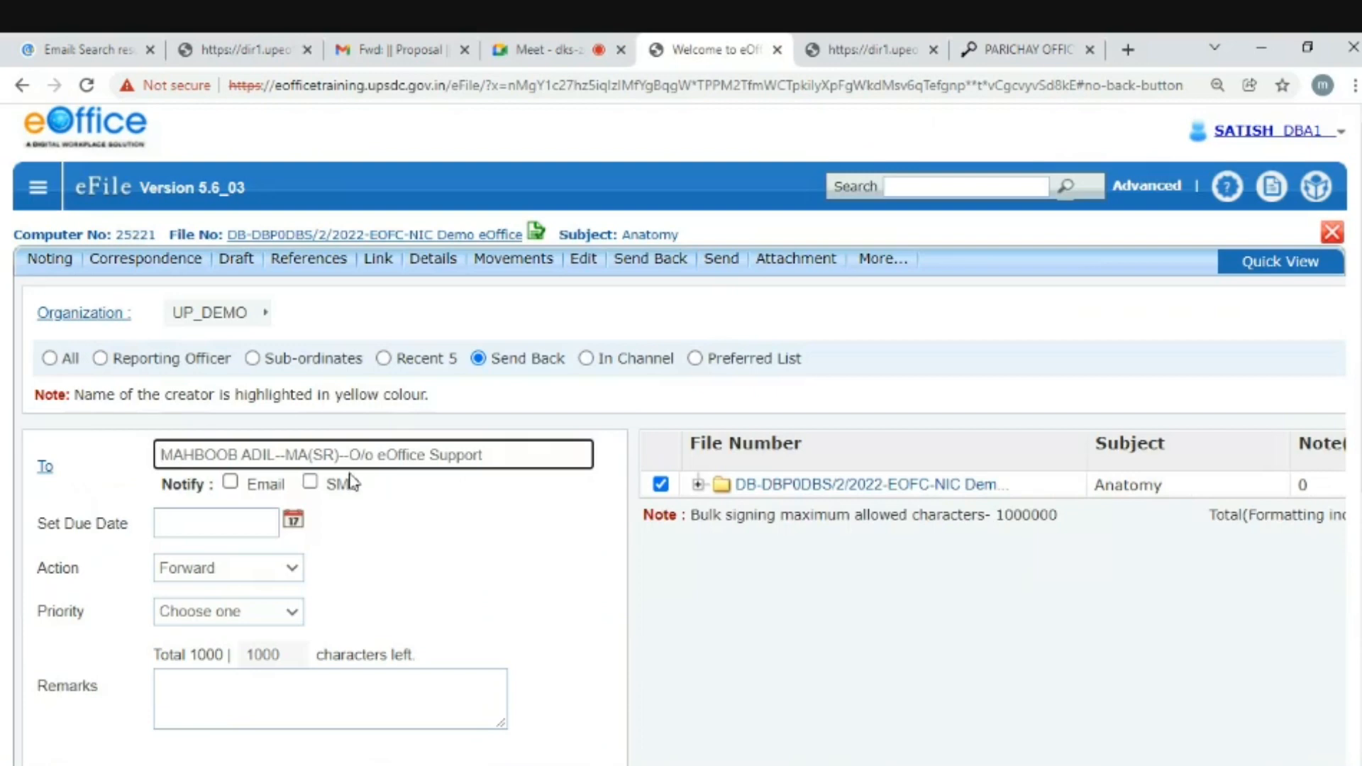
pyautogui.scroll(-3, 497, 599)
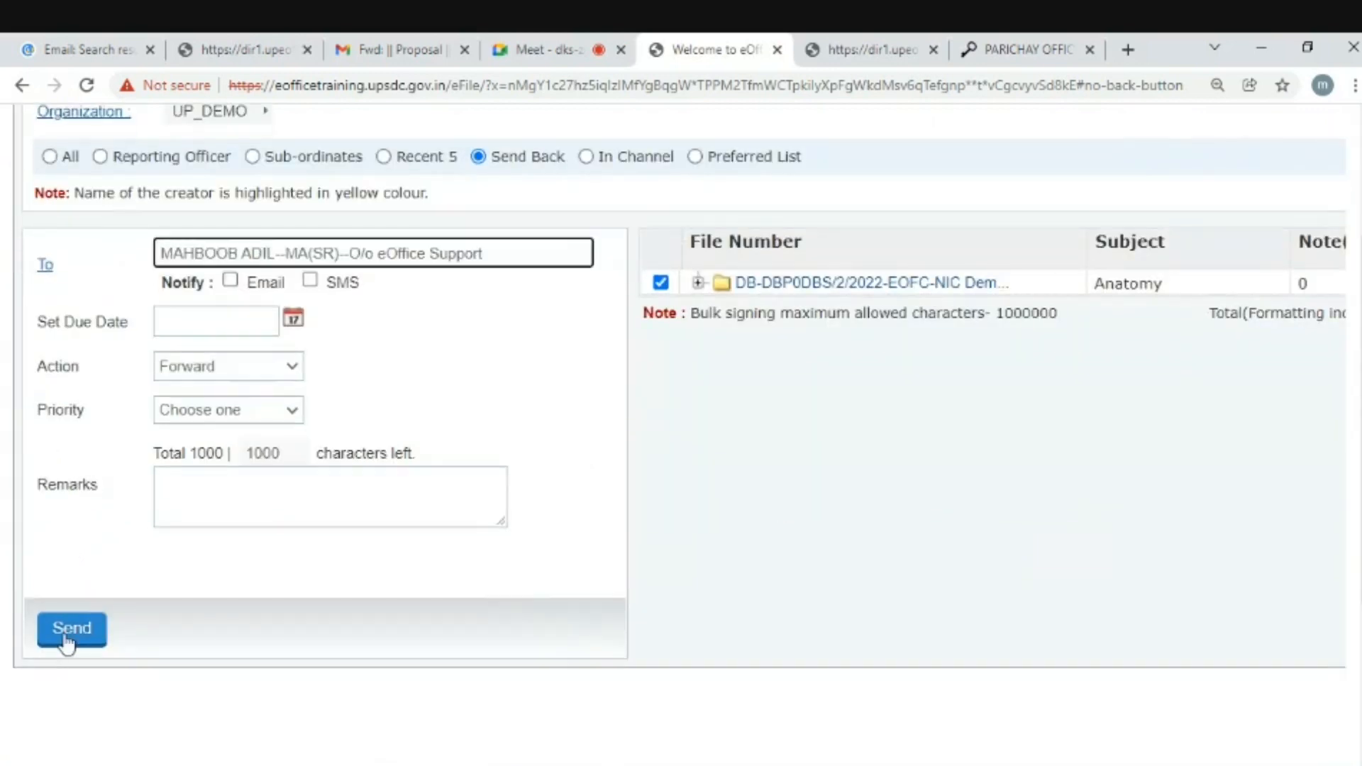
pyautogui.click(71, 633)
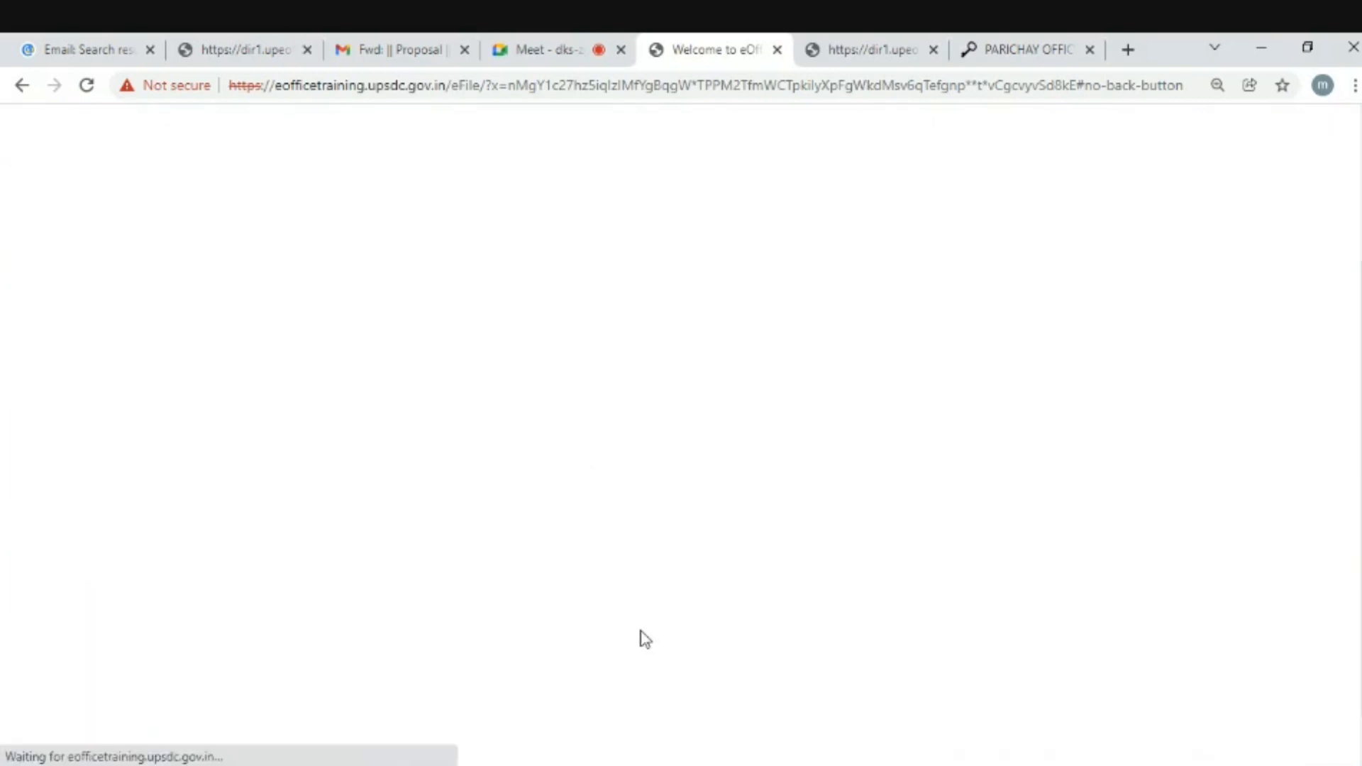
pyautogui.scroll(3, 758, 642)
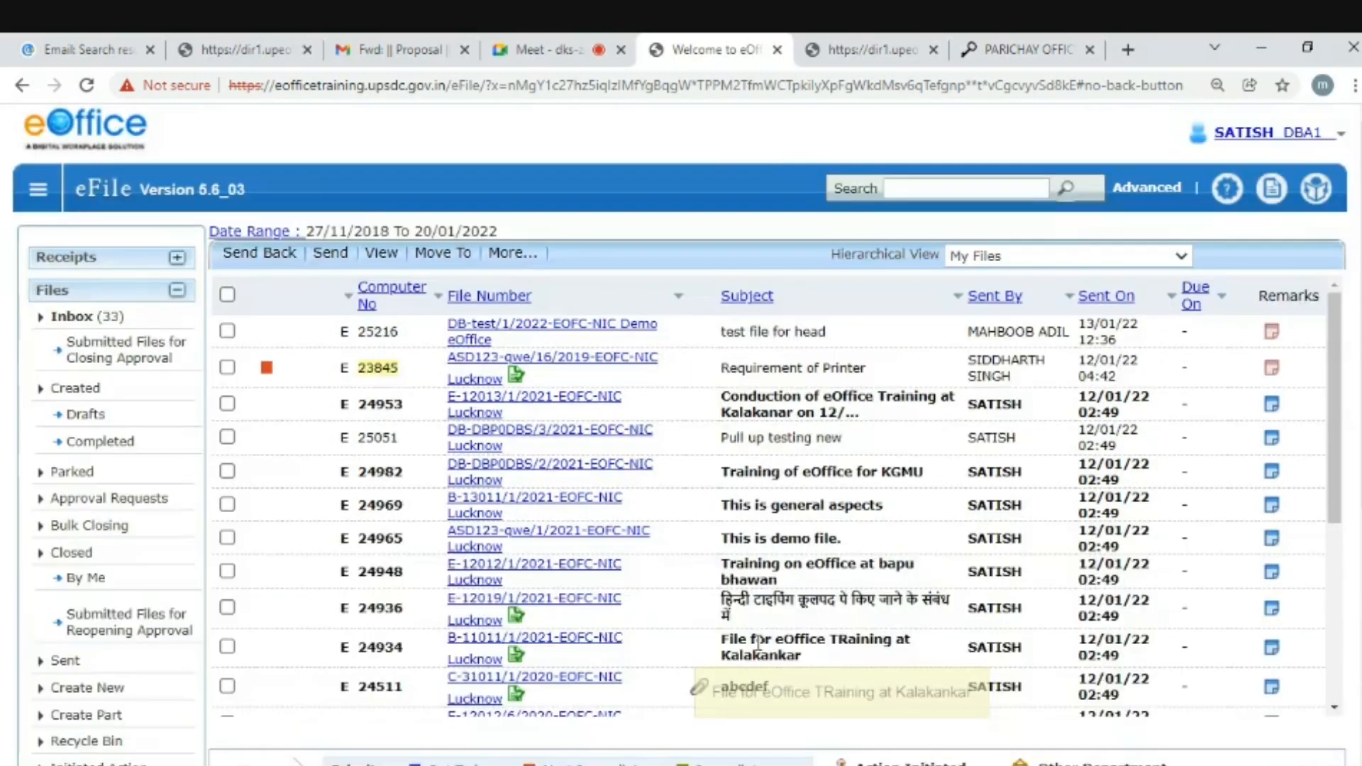
pyautogui.click(1267, 133)
pyautogui.click(951, 224)
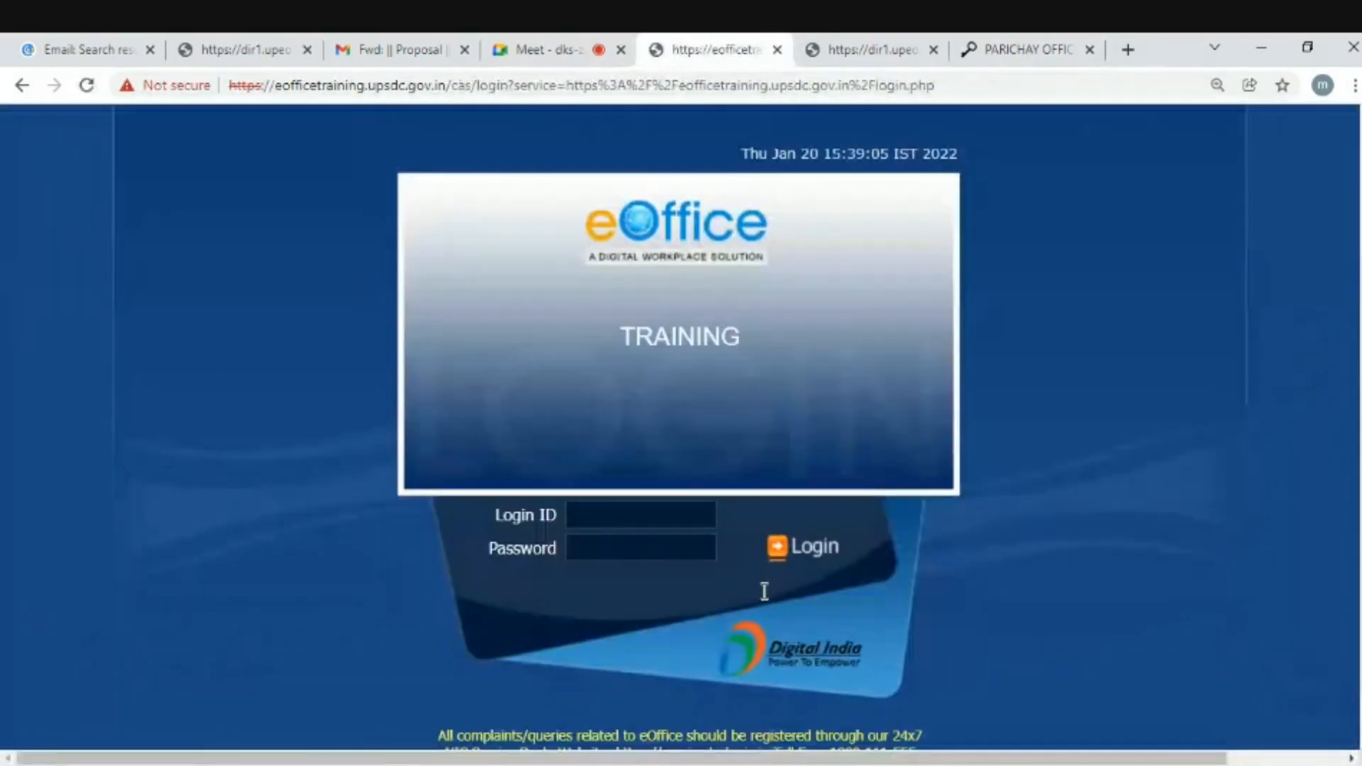
# - Log in with the creator's saved ID and highlight Note #1, #2 and the new Note #3
pyautogui.click(609, 515)
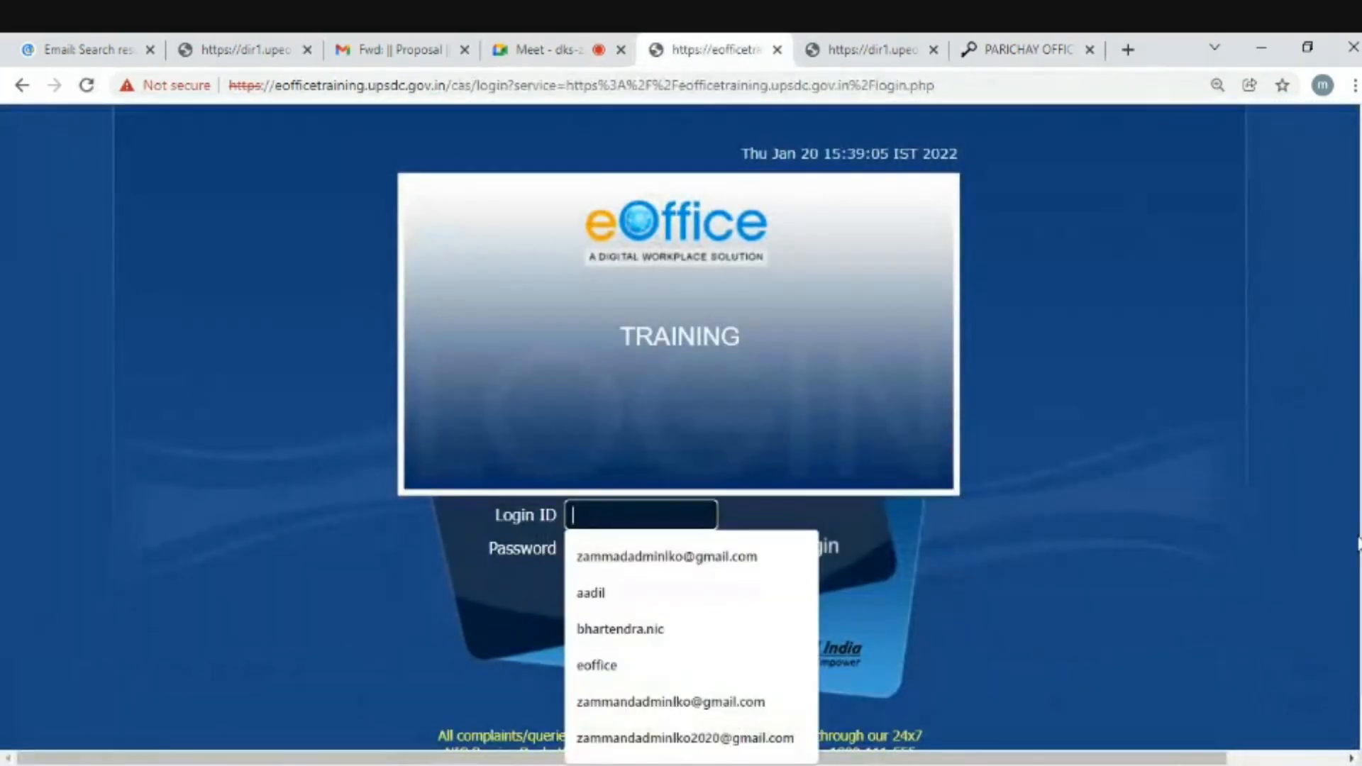
pyautogui.click(629, 595)
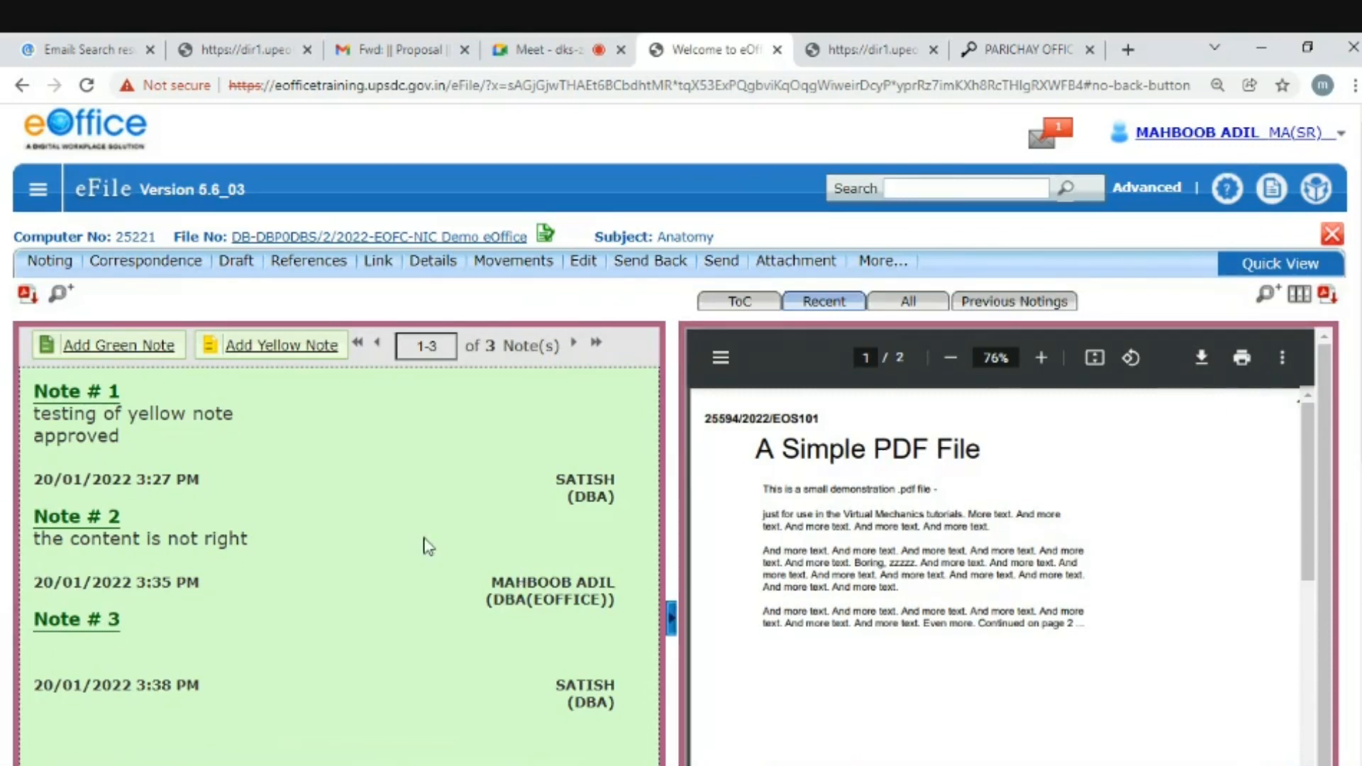
pyautogui.scroll(-3, 397, 542)
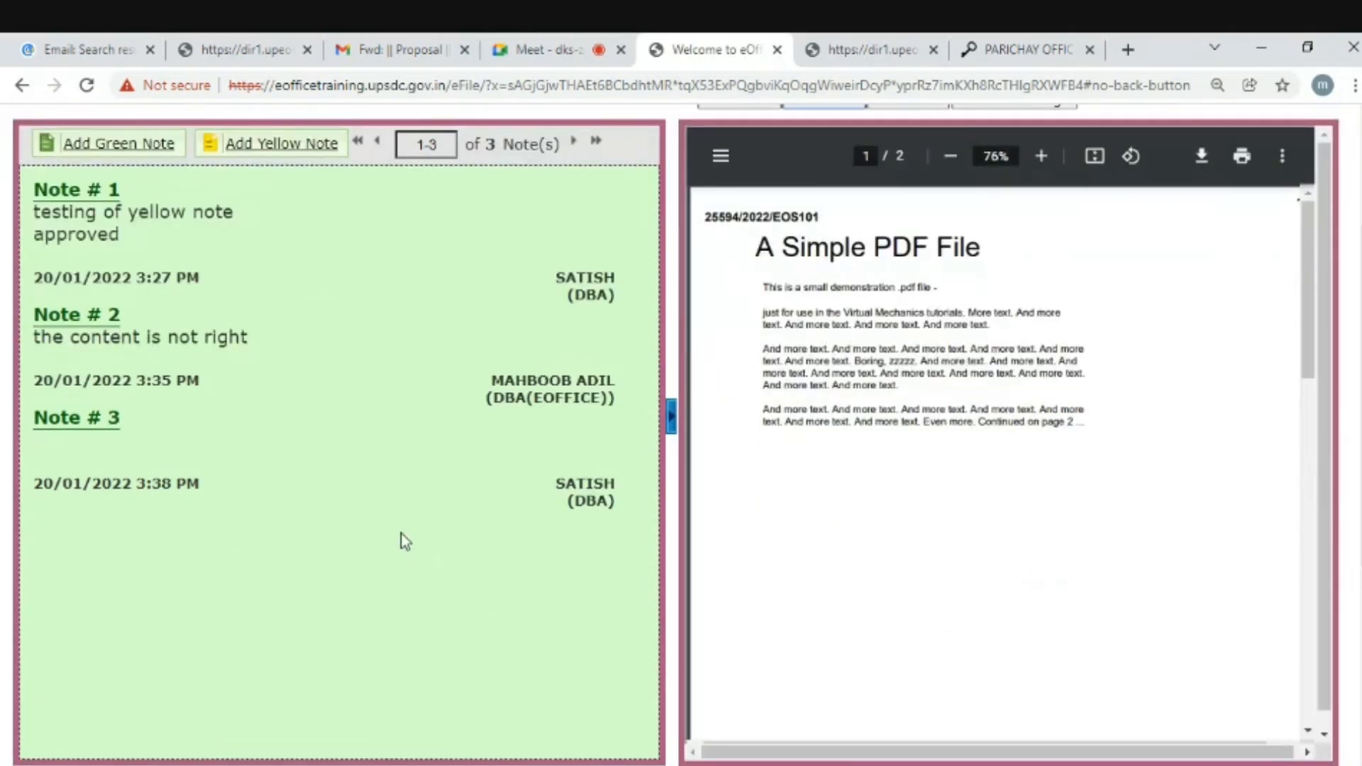
pyautogui.scroll(2, 402, 534)
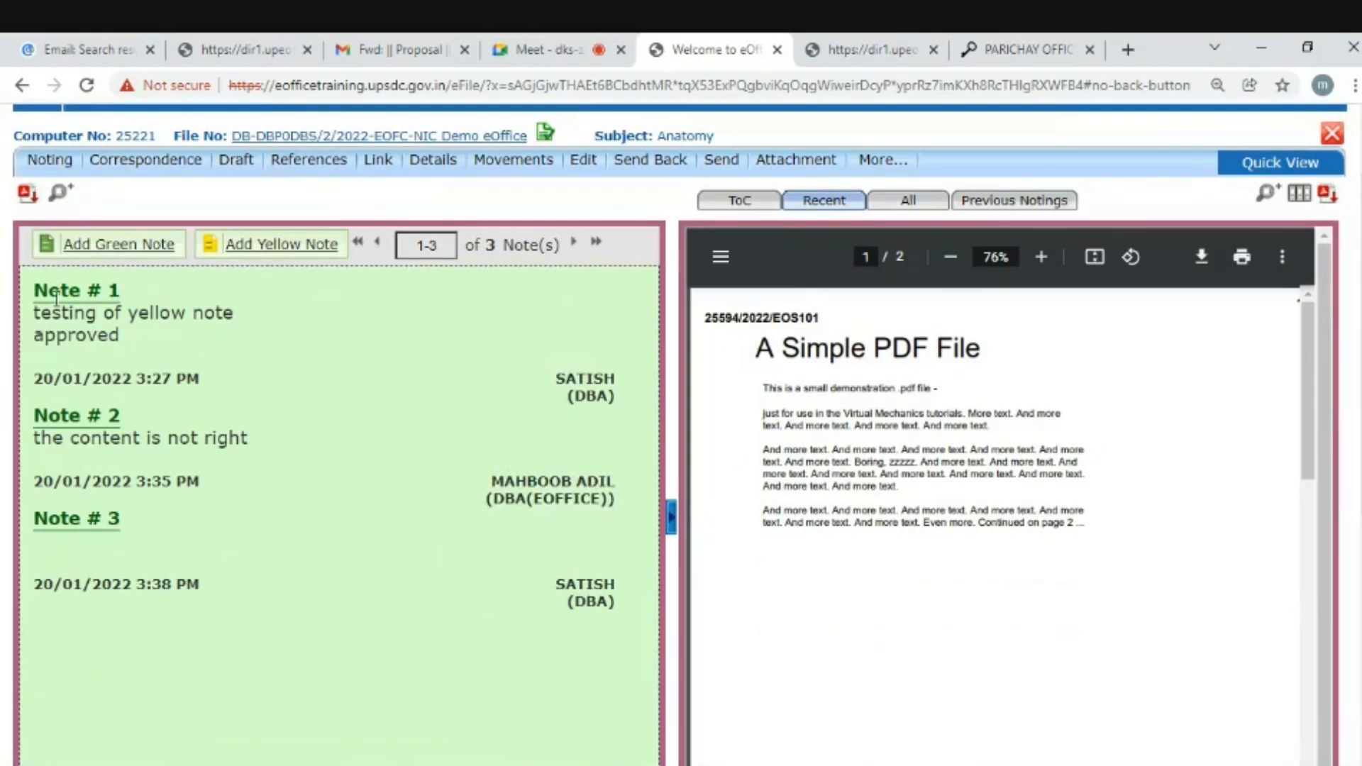
pyautogui.moveTo(41, 293); pyautogui.dragTo(128, 293)
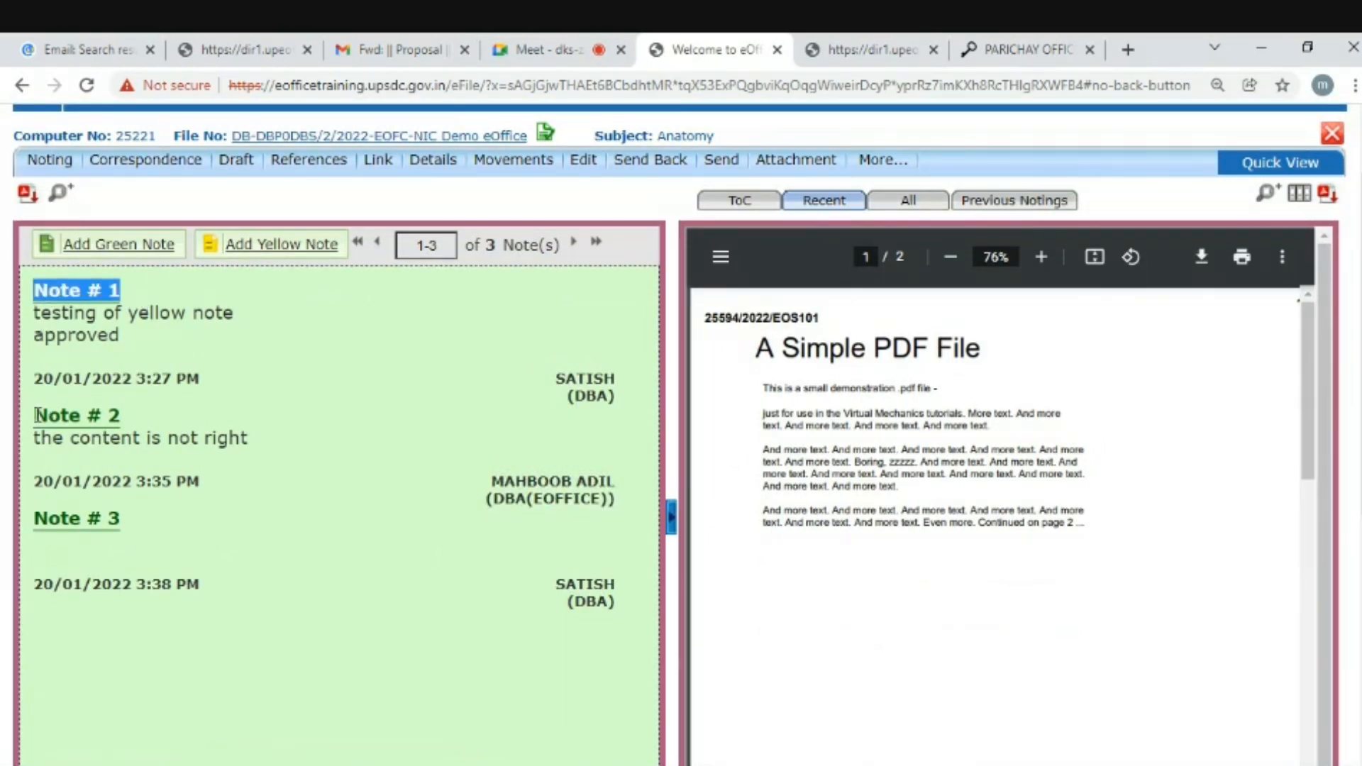
pyautogui.moveTo(36, 415); pyautogui.dragTo(140, 422)
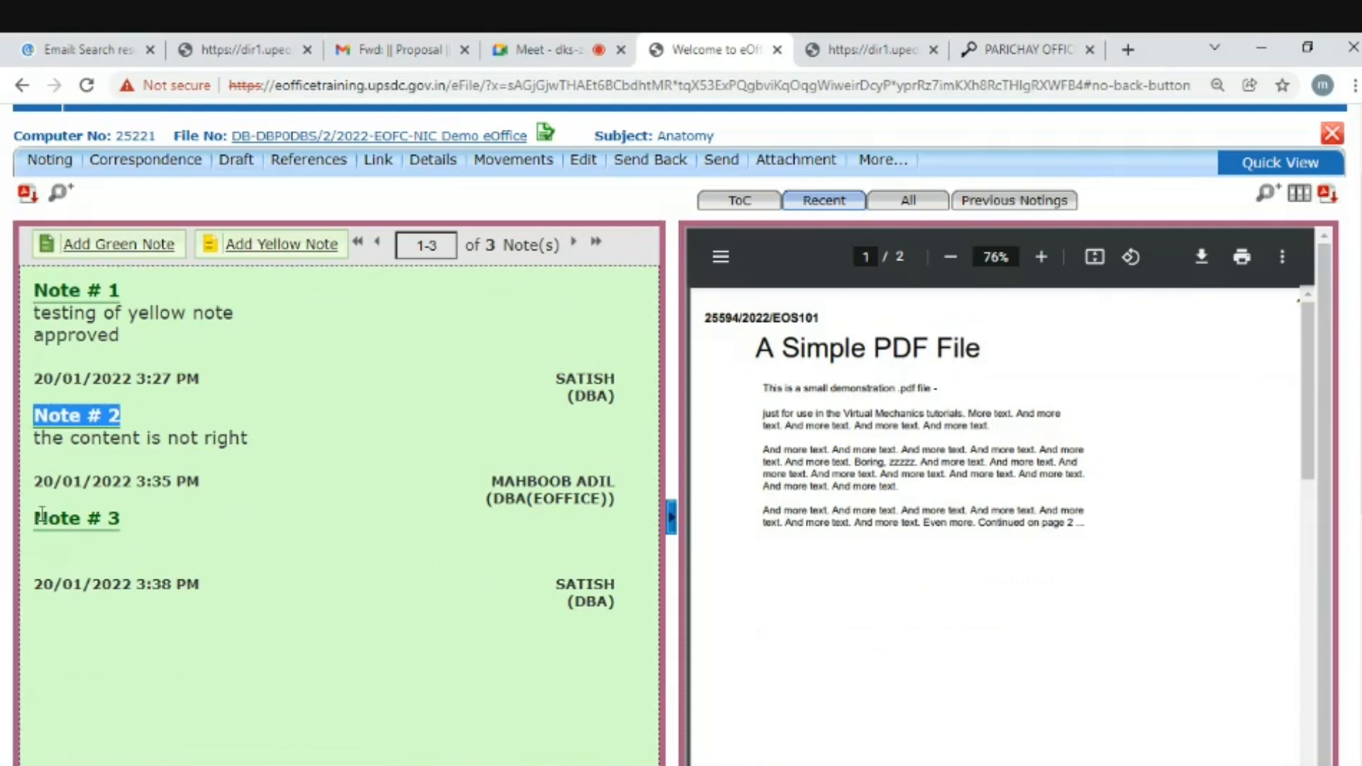
pyautogui.moveTo(34, 517); pyautogui.dragTo(158, 525)
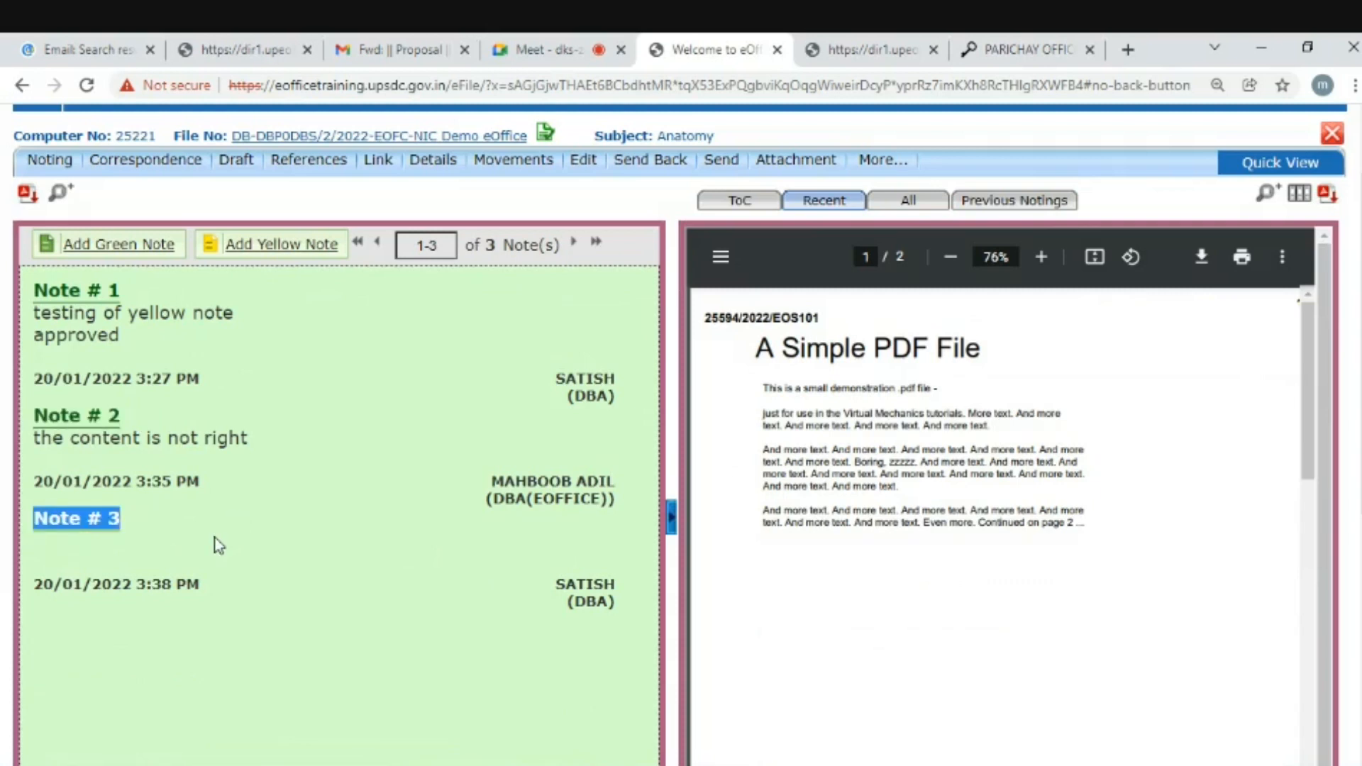
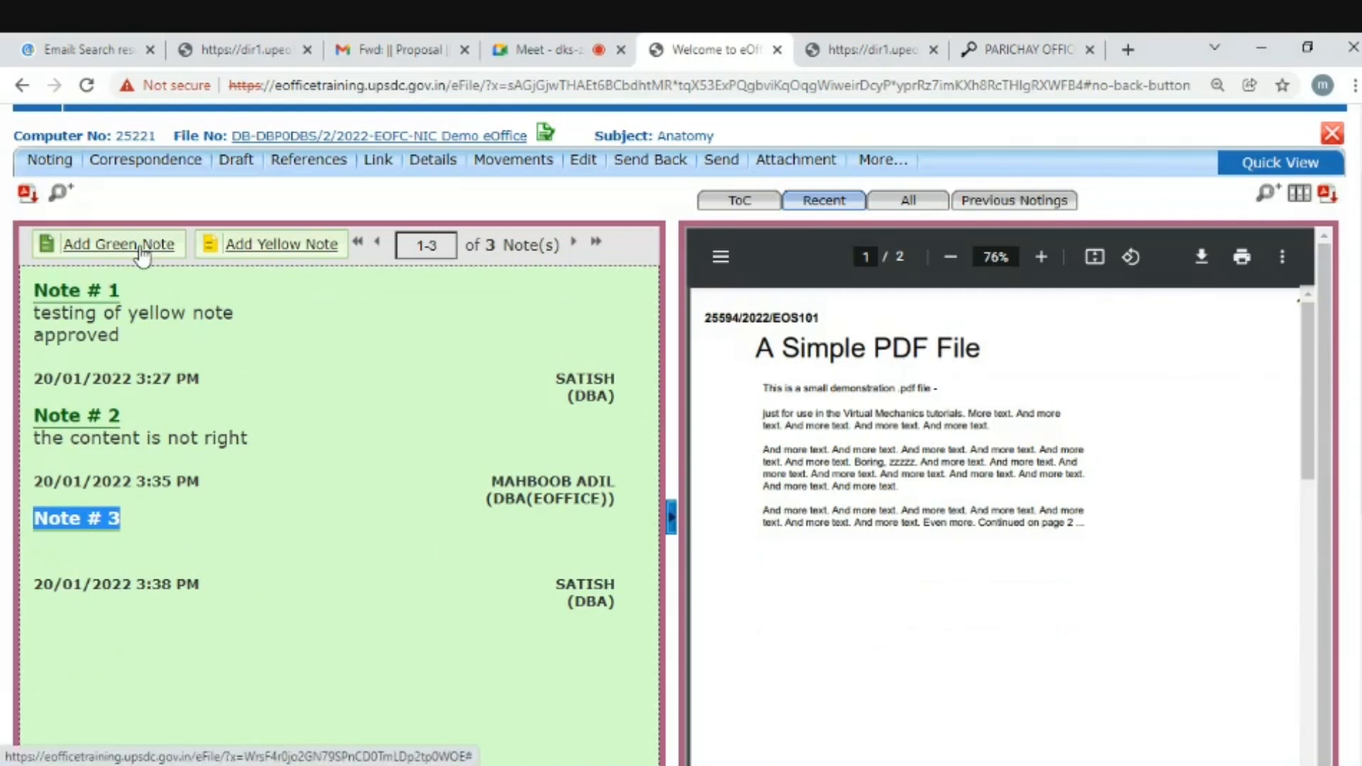
# - Start a green note reading 'please refer note no 1' beside previous notings 1–3, and select its text
pyautogui.click(143, 256)
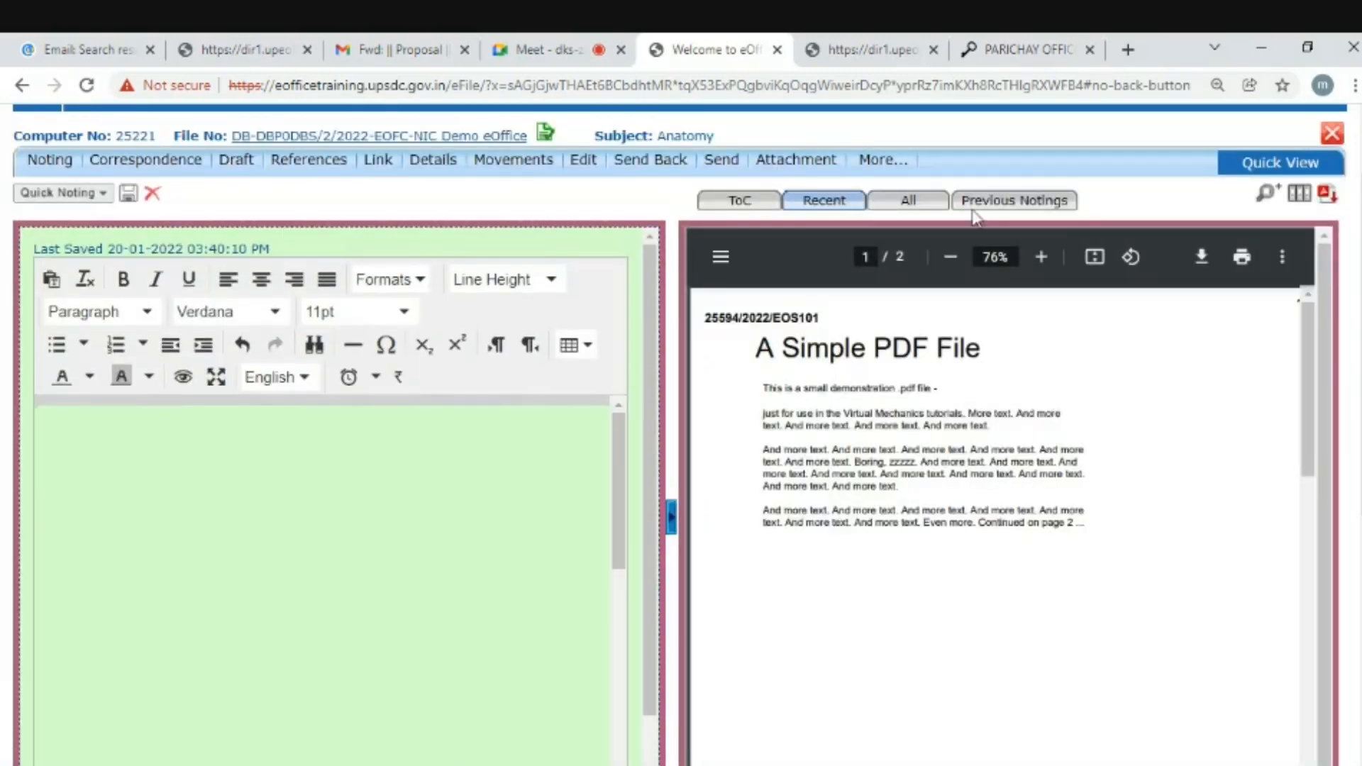
pyautogui.click(1000, 208)
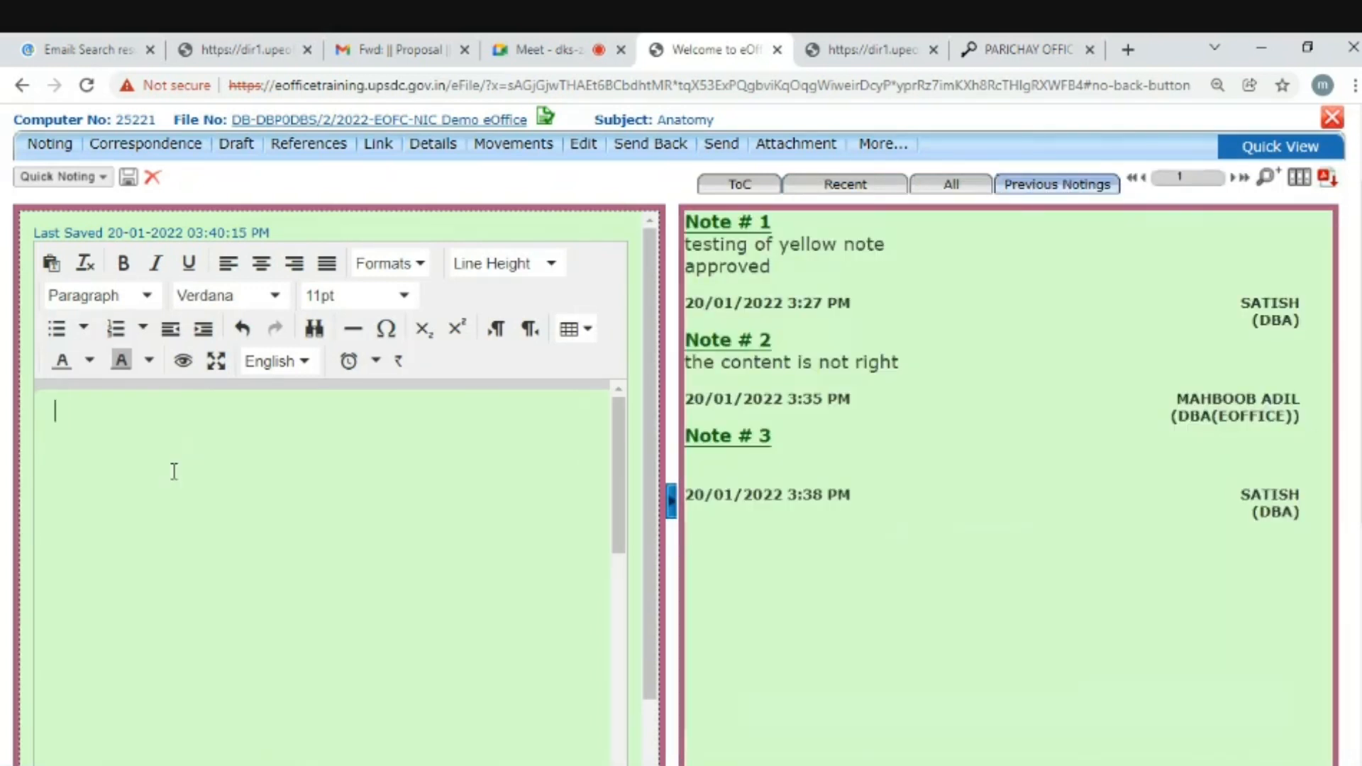
pyautogui.write('please refer ')
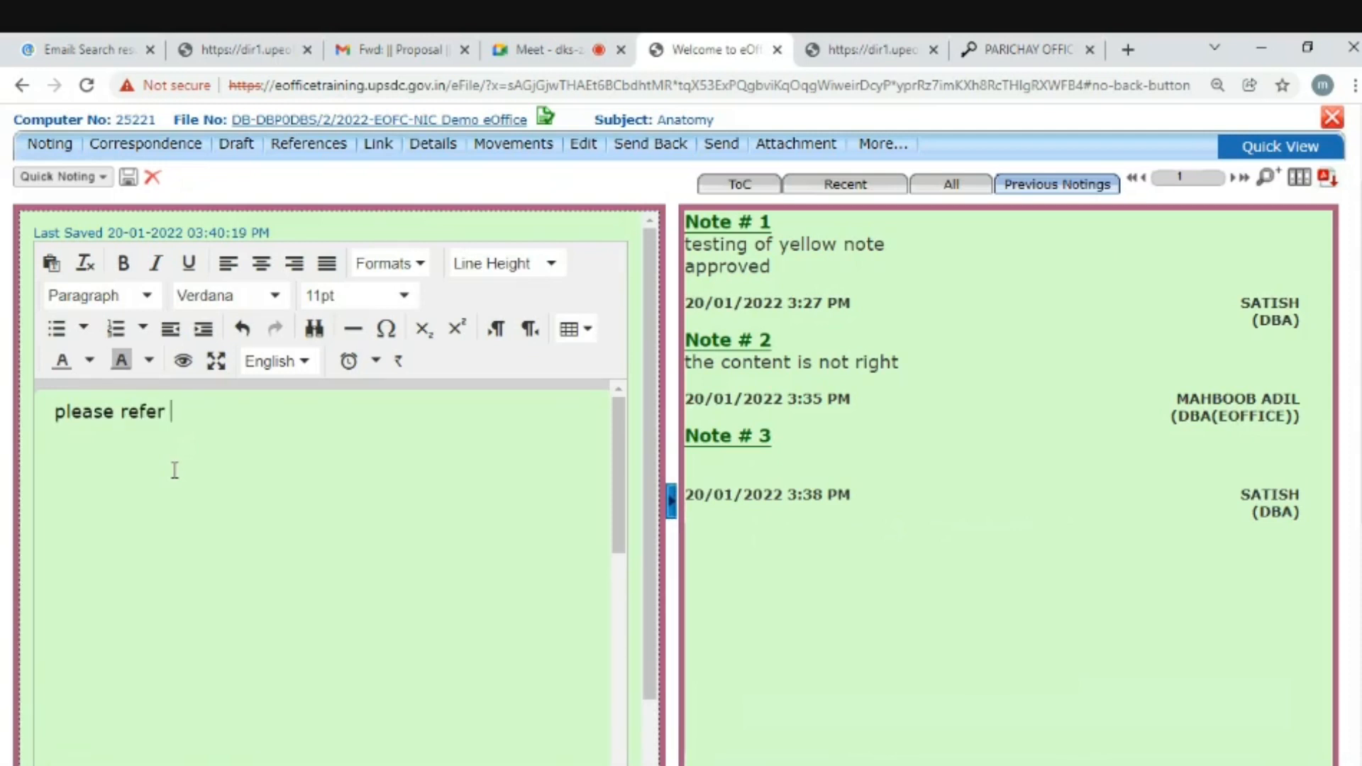
pyautogui.write('note no 1')
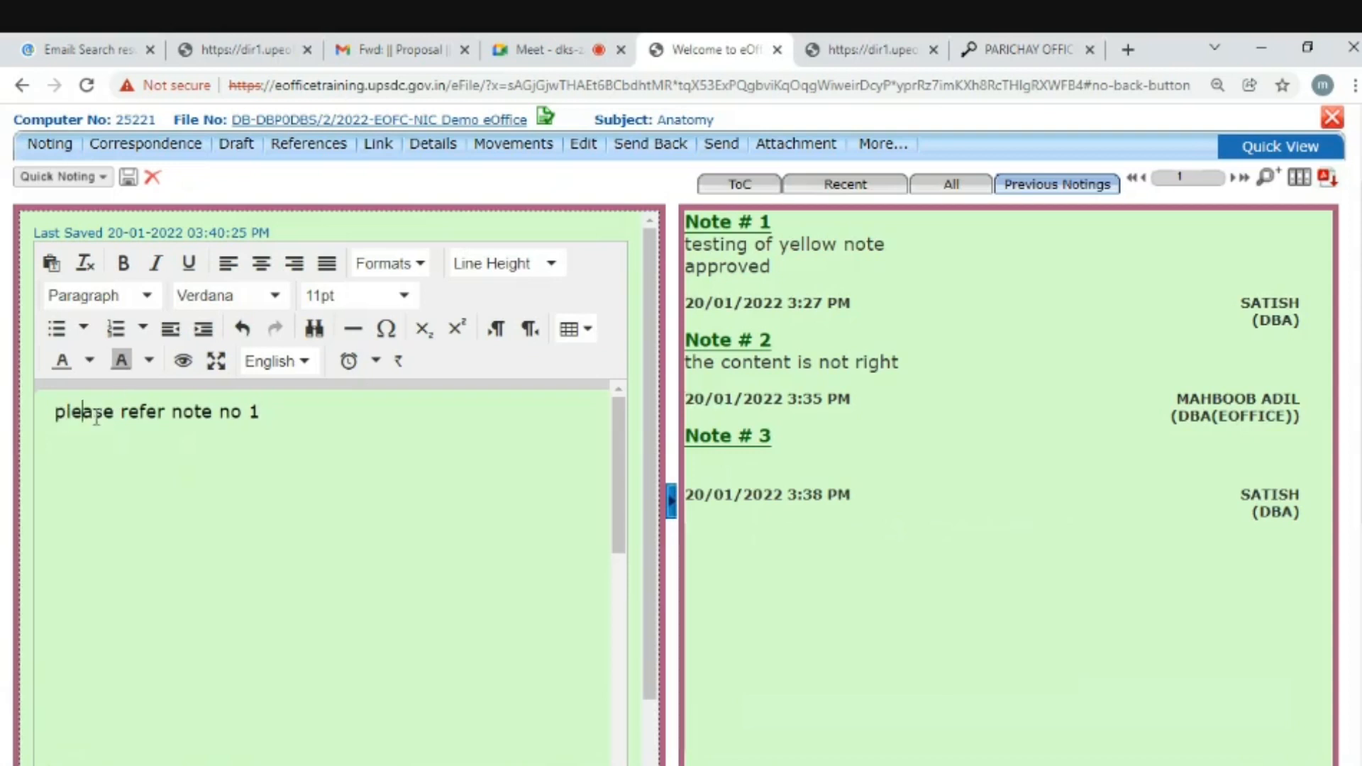
pyautogui.moveTo(56, 411); pyautogui.dragTo(273, 418)
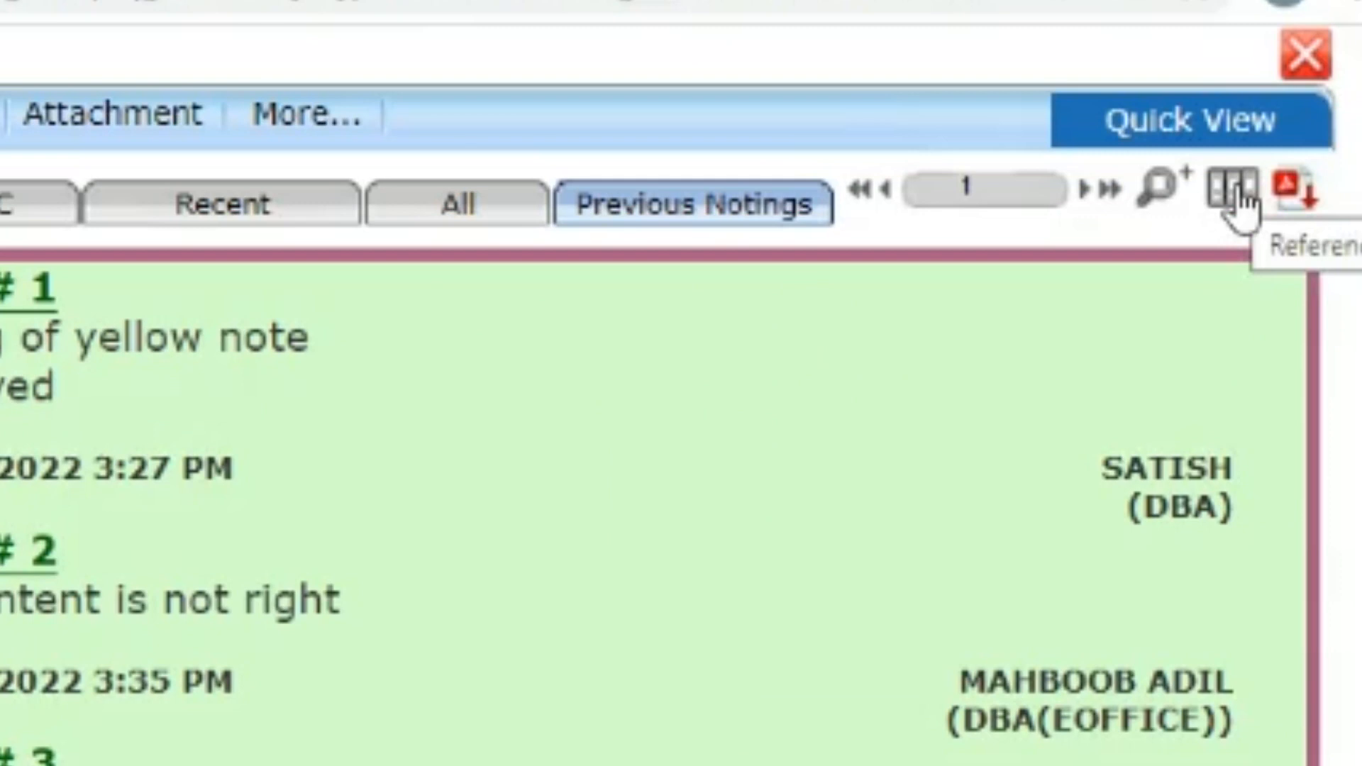
# - Link the selected note text to Note # 2 through the Reference dialog's By Note No. option
pyautogui.click(1232, 189)
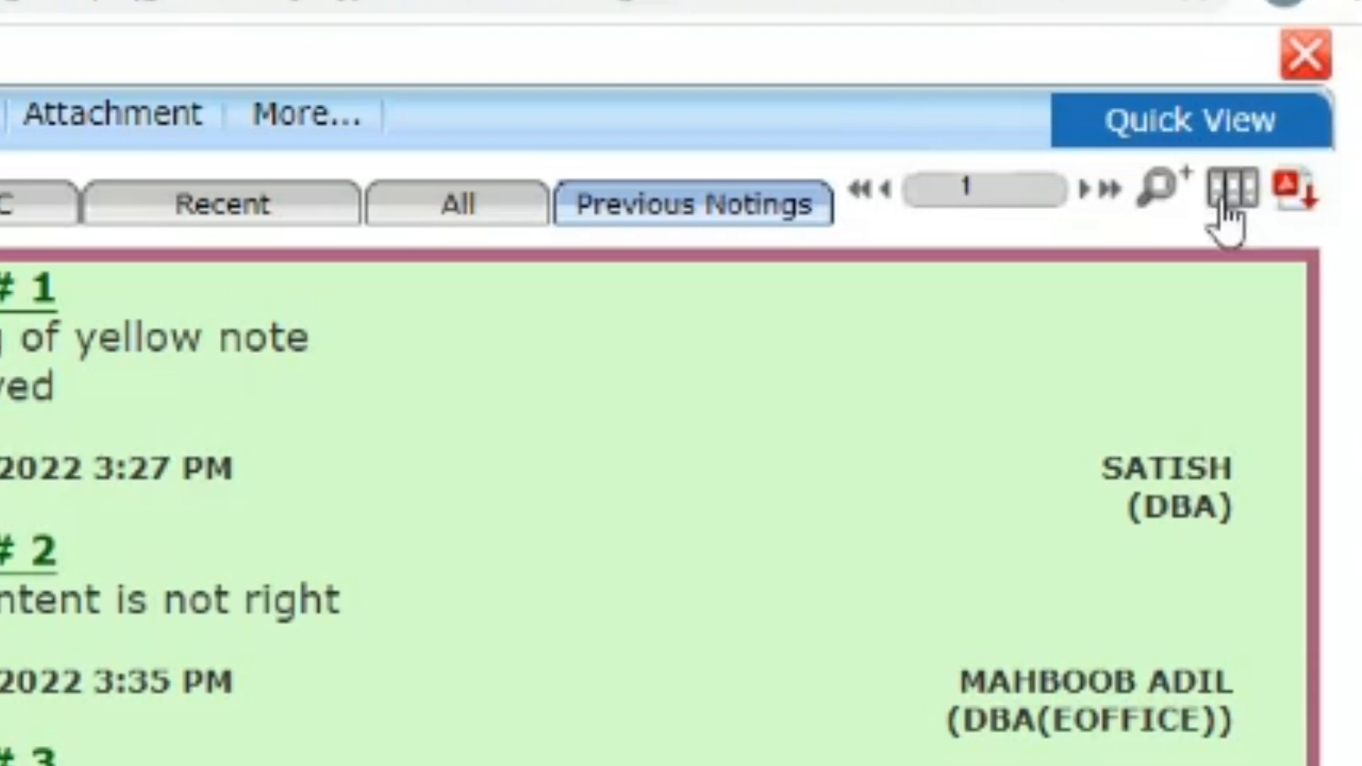
pyautogui.click(1229, 190)
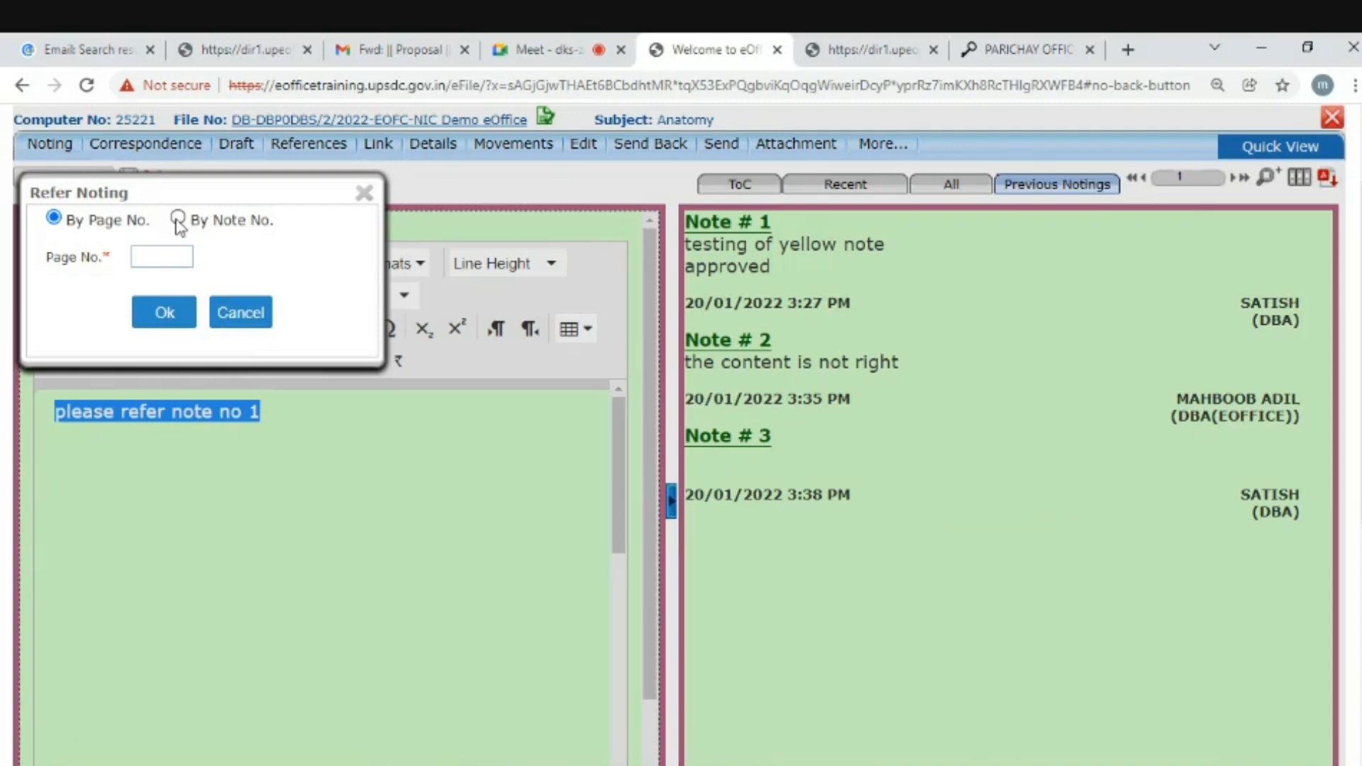
pyautogui.click(178, 218)
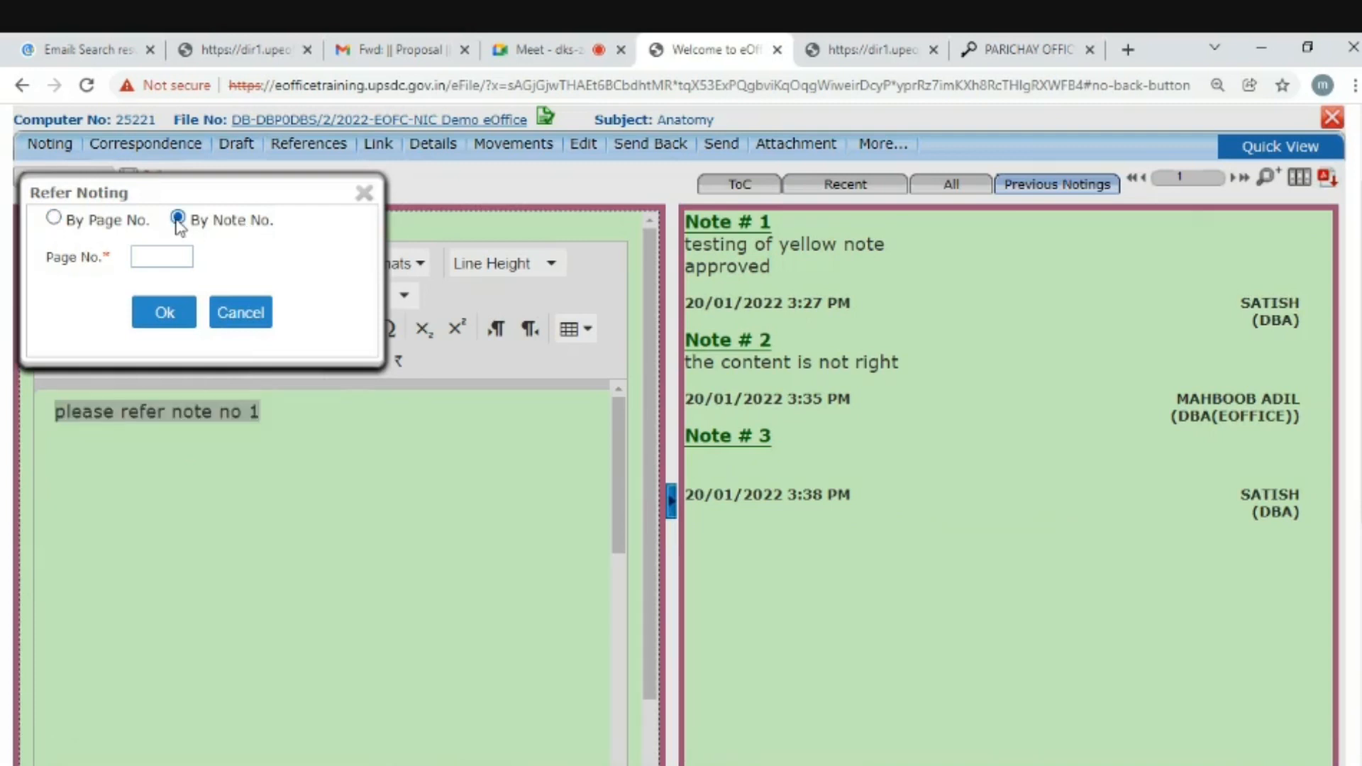
pyautogui.click(157, 258)
pyautogui.moveTo(266, 179); pyautogui.dragTo(451, 179)
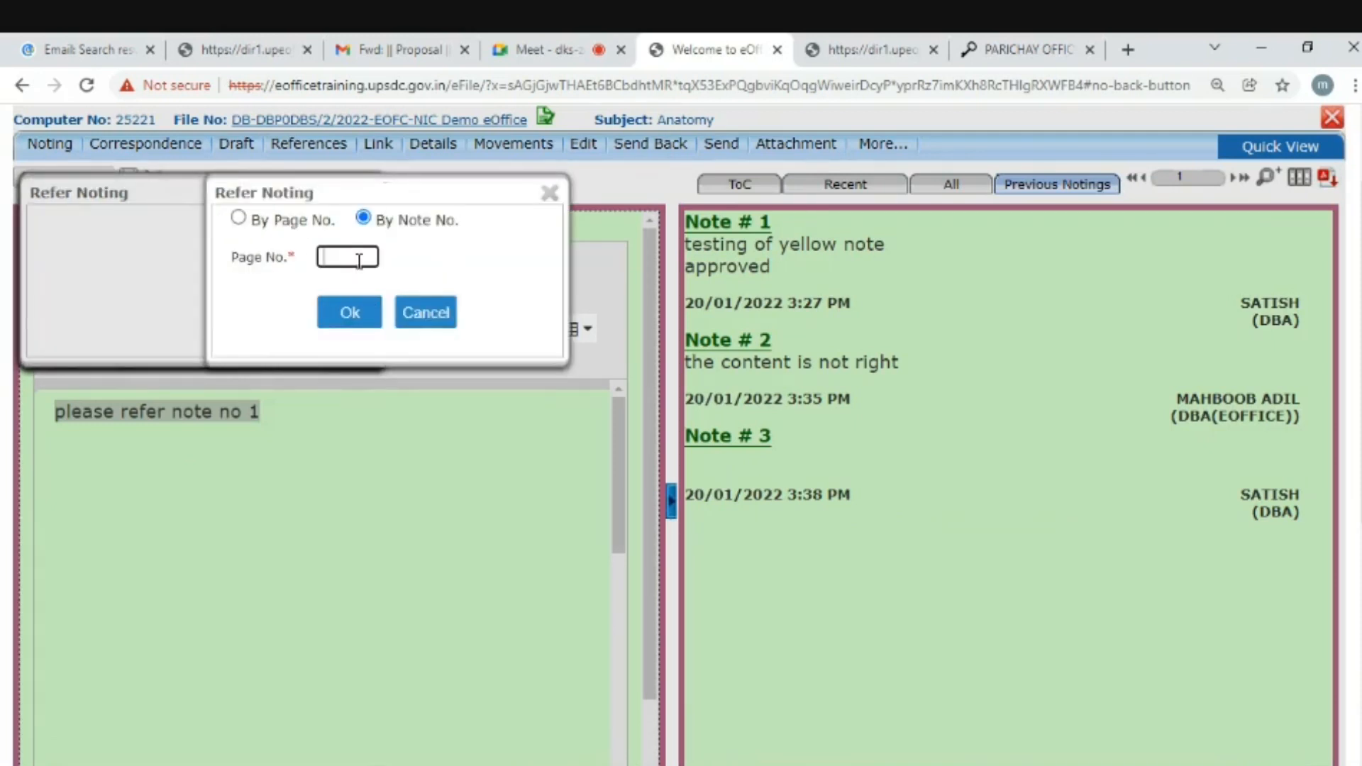
pyautogui.click(238, 218)
pyautogui.click(255, 262)
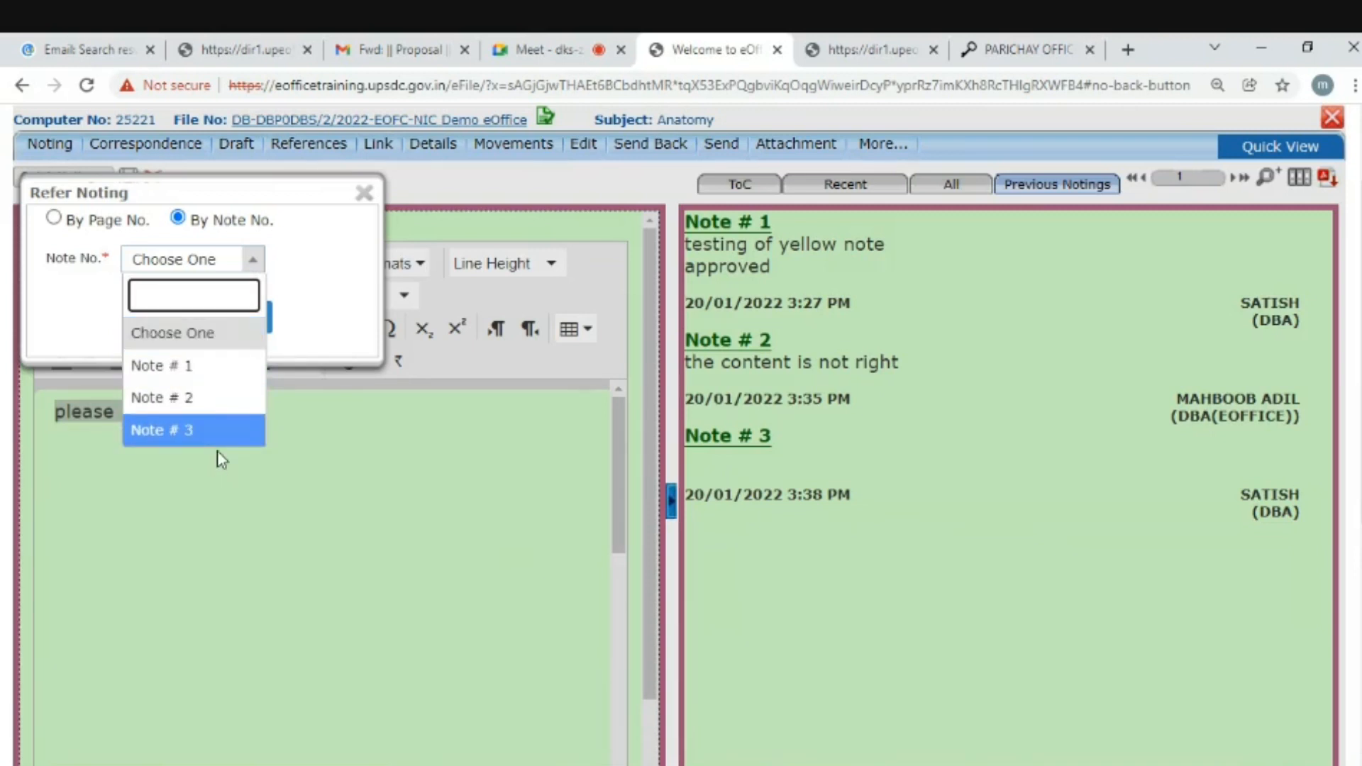
pyautogui.click(202, 401)
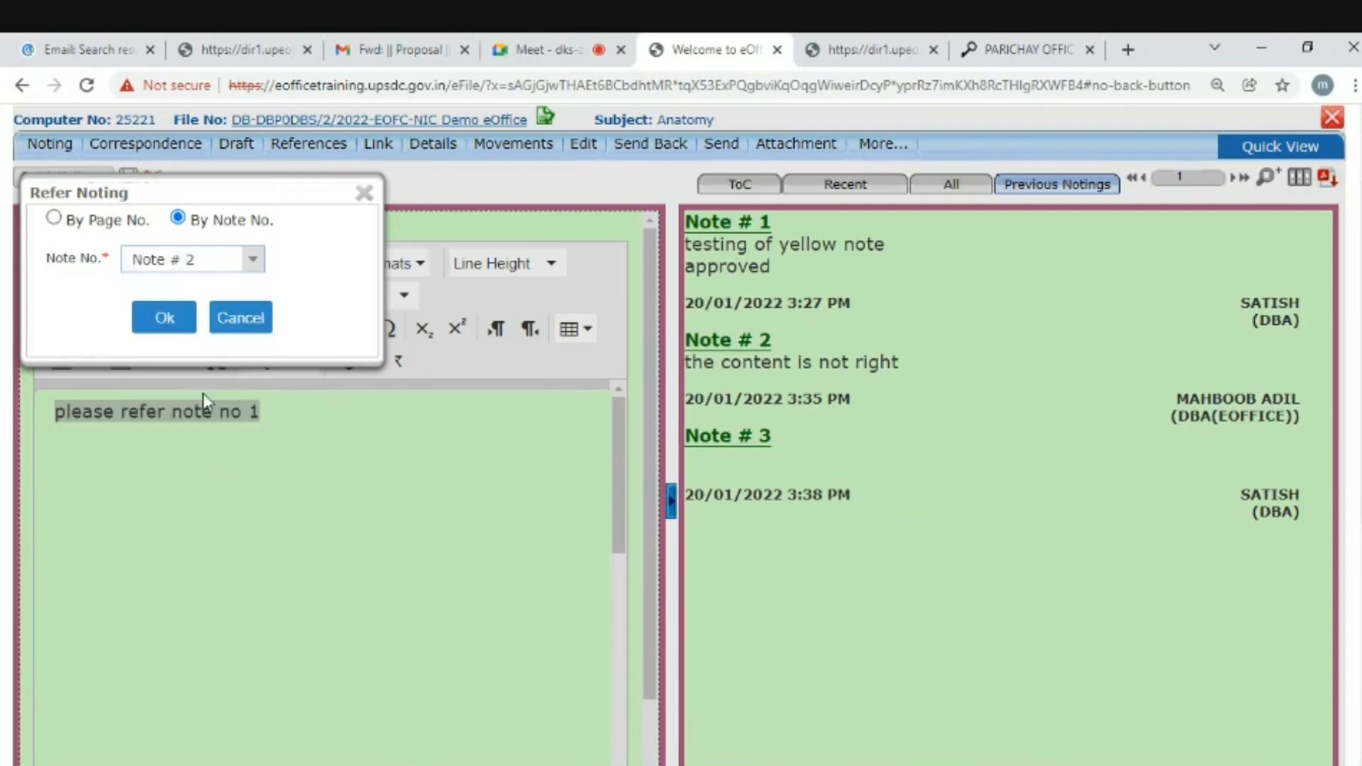
pyautogui.click(164, 321)
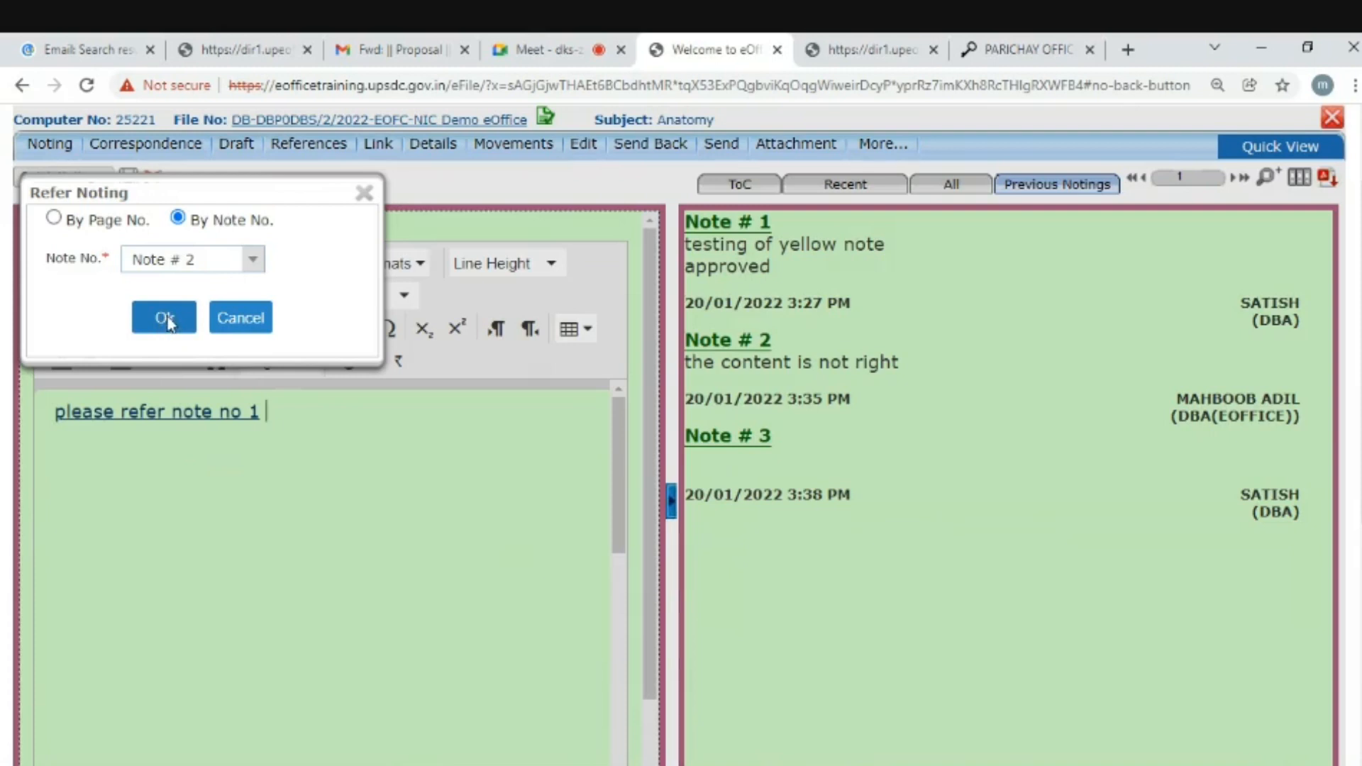
pyautogui.click(165, 319)
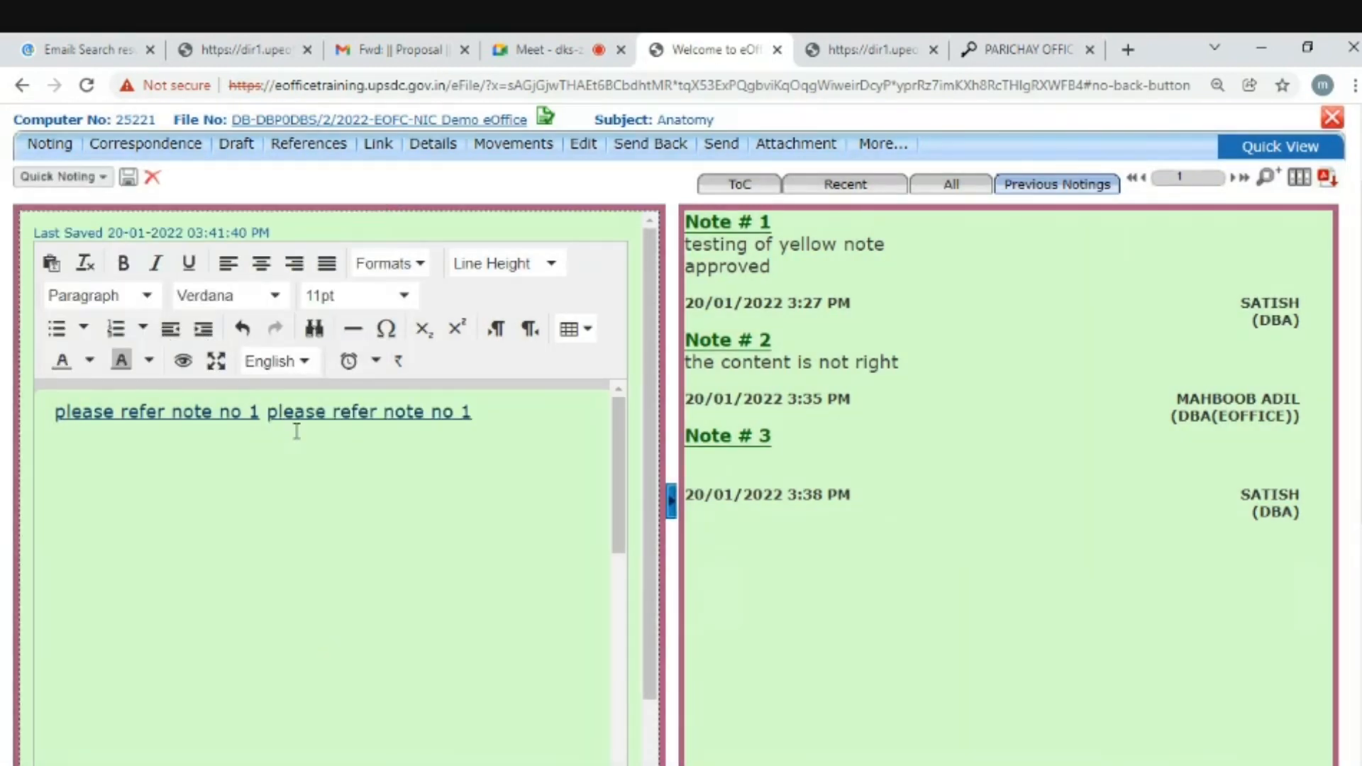
# - Delete the duplicated reference link from the note
pyautogui.moveTo(272, 411); pyautogui.dragTo(517, 412)
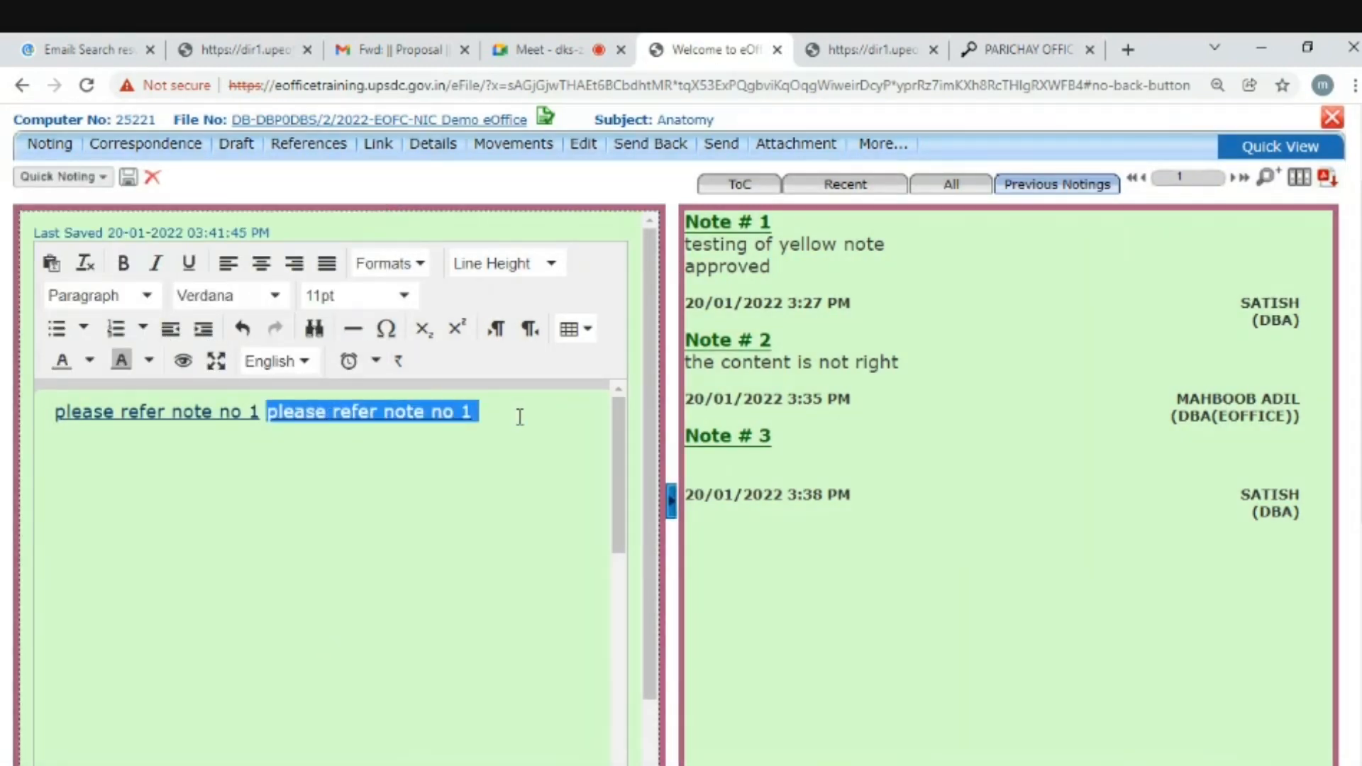
pyautogui.press('Delete')
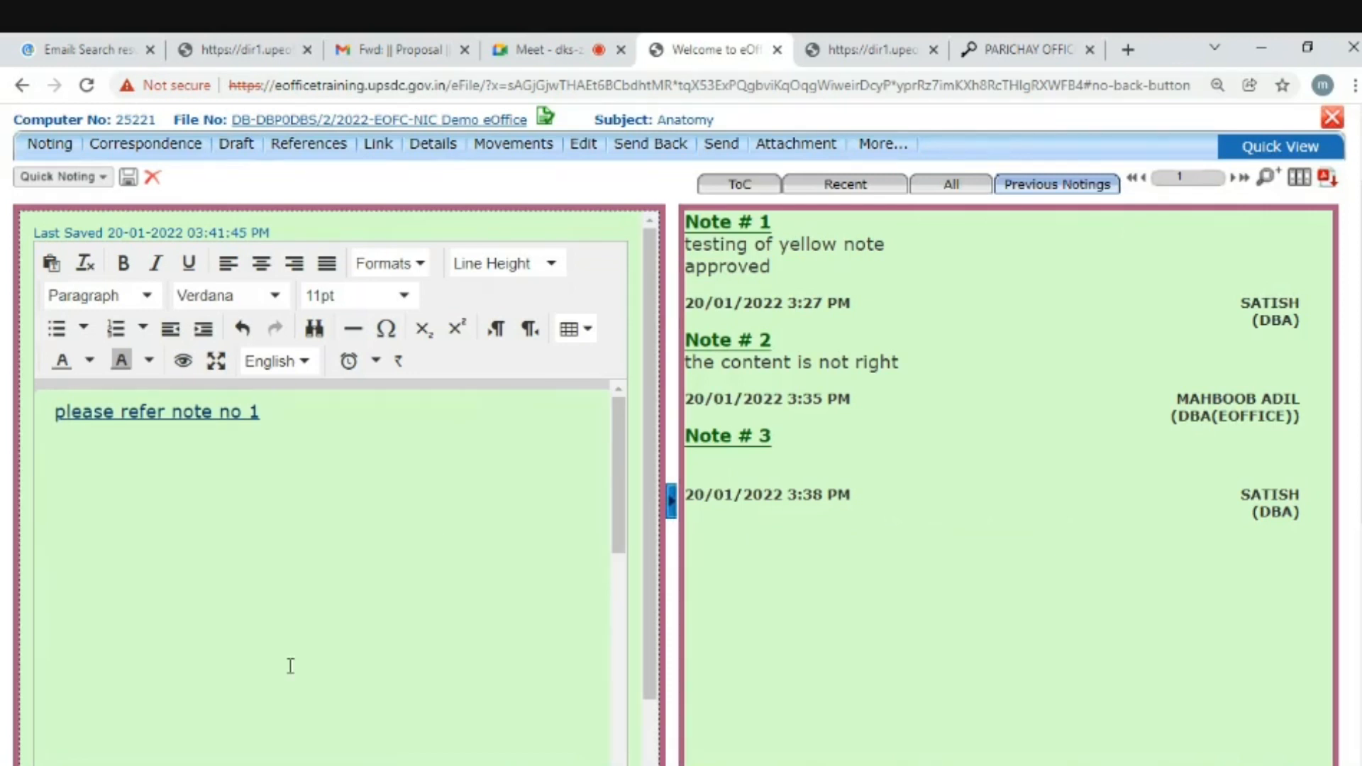
pyautogui.scroll(3, 557, 362)
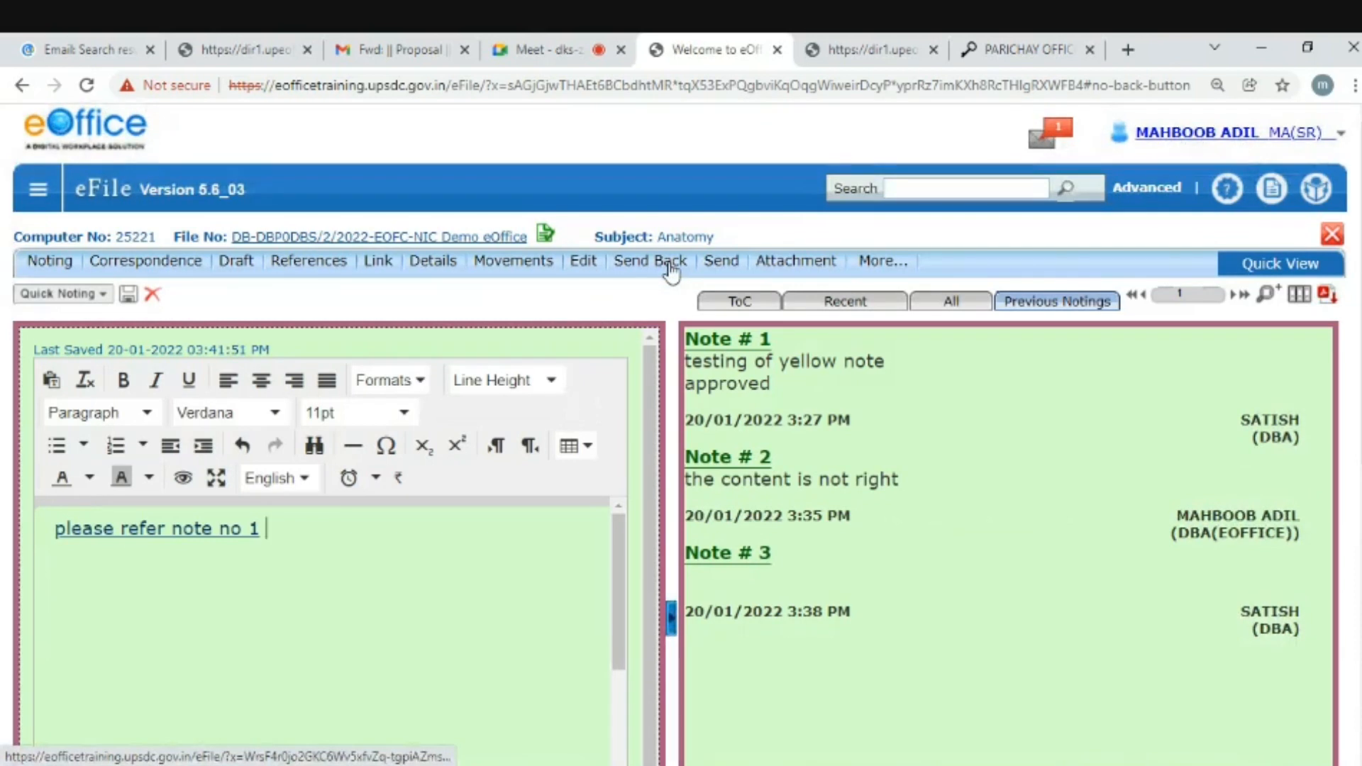
# - Send the Anatomy file onward to the recipient chosen from the To suggestions
pyautogui.click(718, 264)
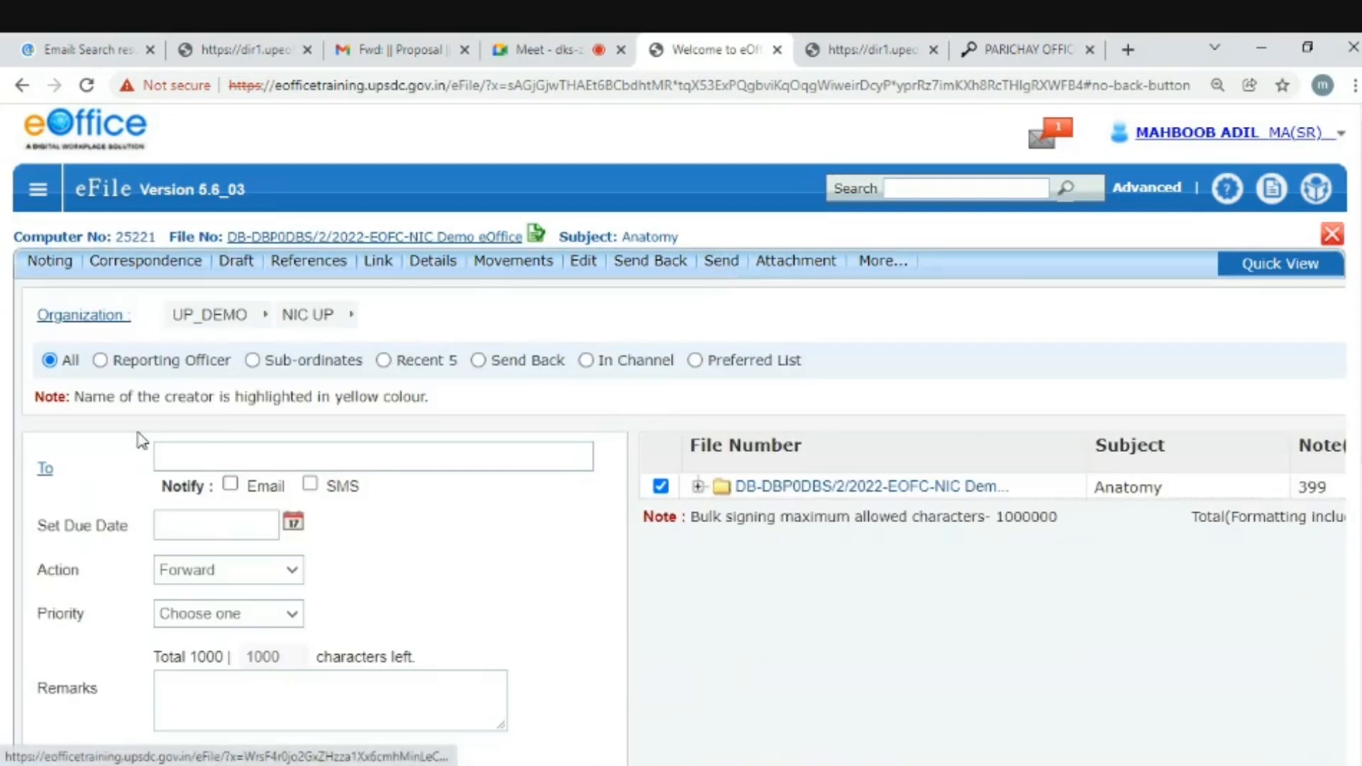
pyautogui.click(201, 452)
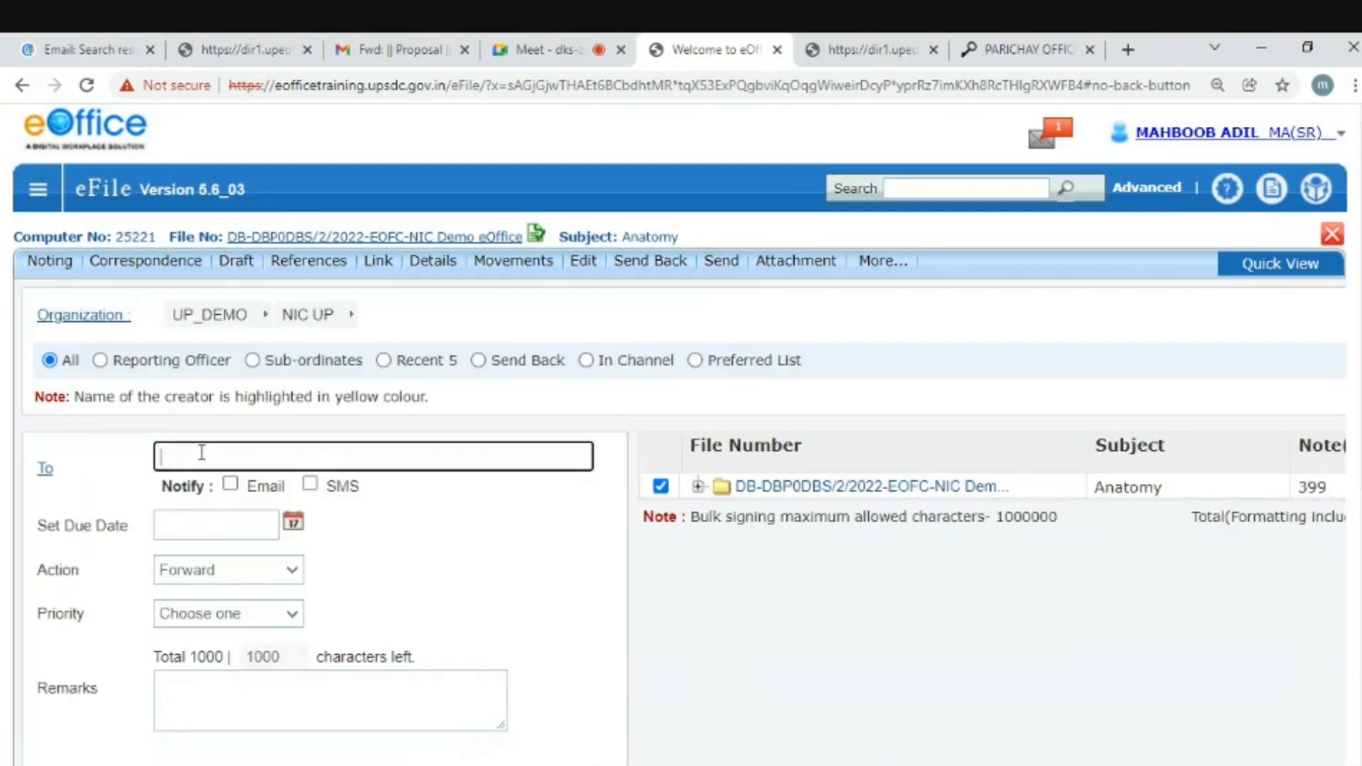
pyautogui.write('sat')
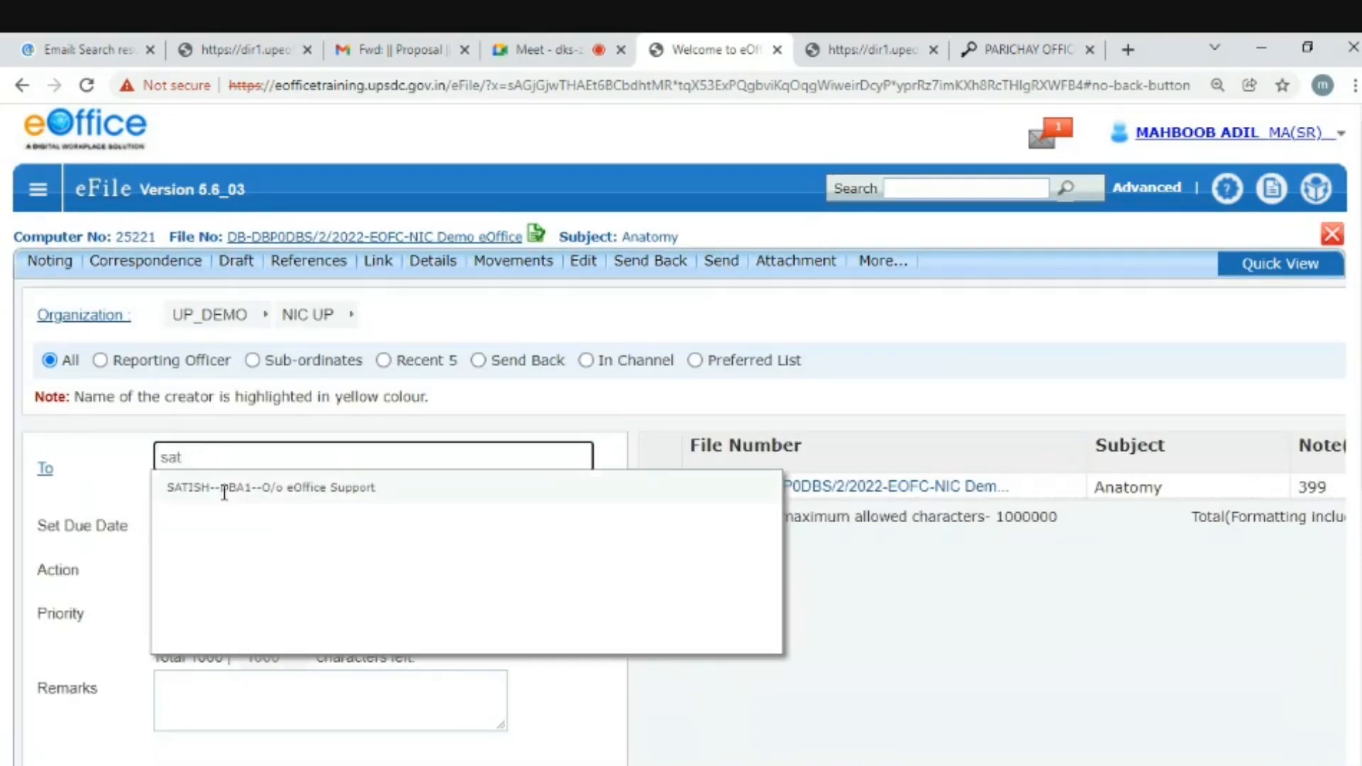
pyautogui.click(188, 485)
pyautogui.scroll(-3, 680, 434)
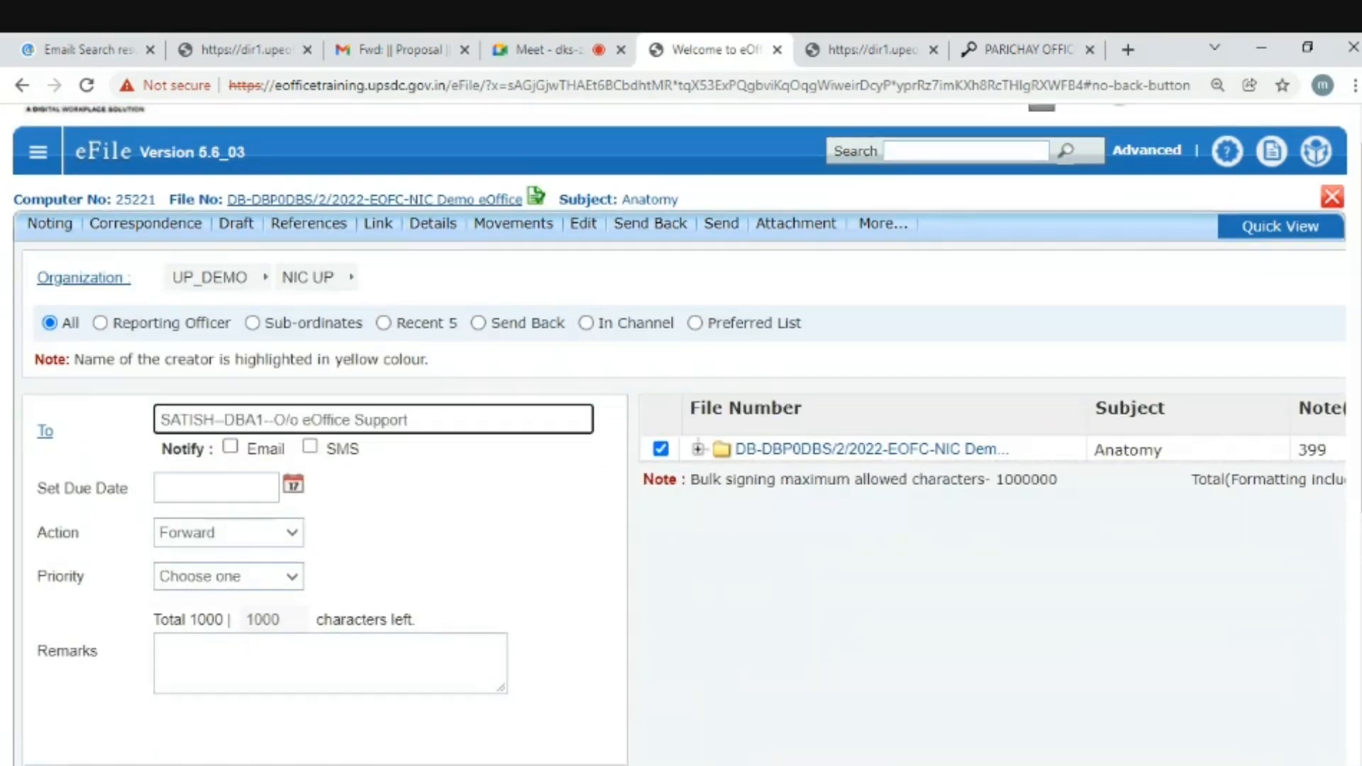
pyautogui.click(72, 592)
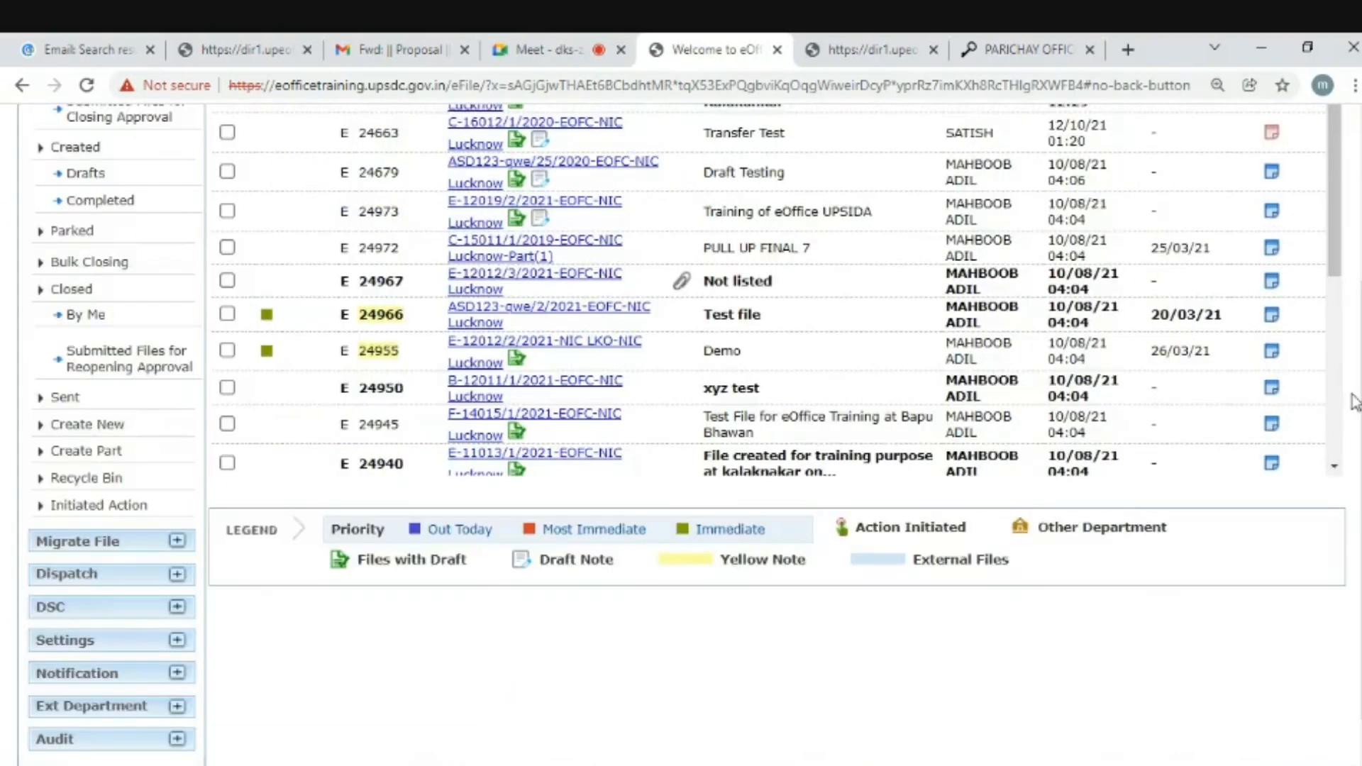
# - Sign out of eOffice from the profile menu and focus the Login ID field
pyautogui.moveTo(1359, 398); pyautogui.dragTo(1359, 219)
pyautogui.click(1340, 135)
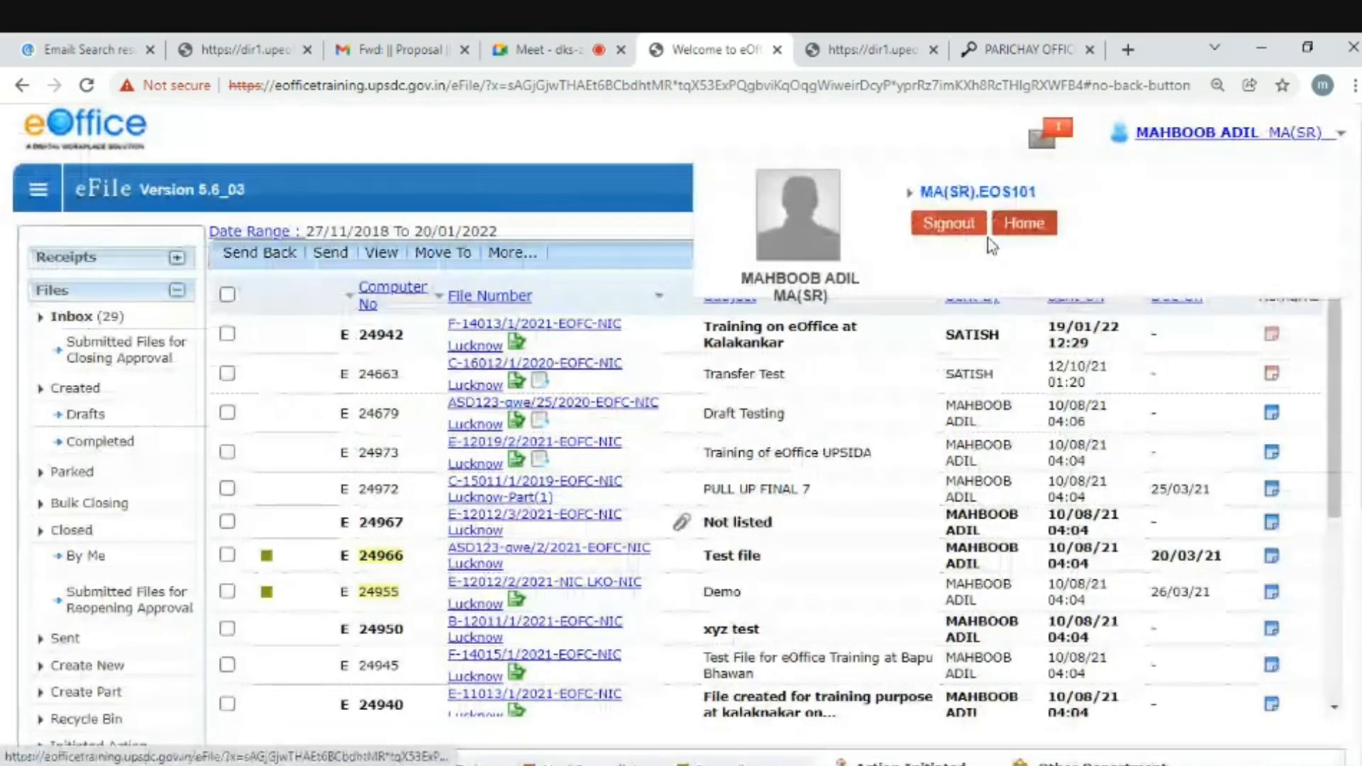
pyautogui.click(951, 228)
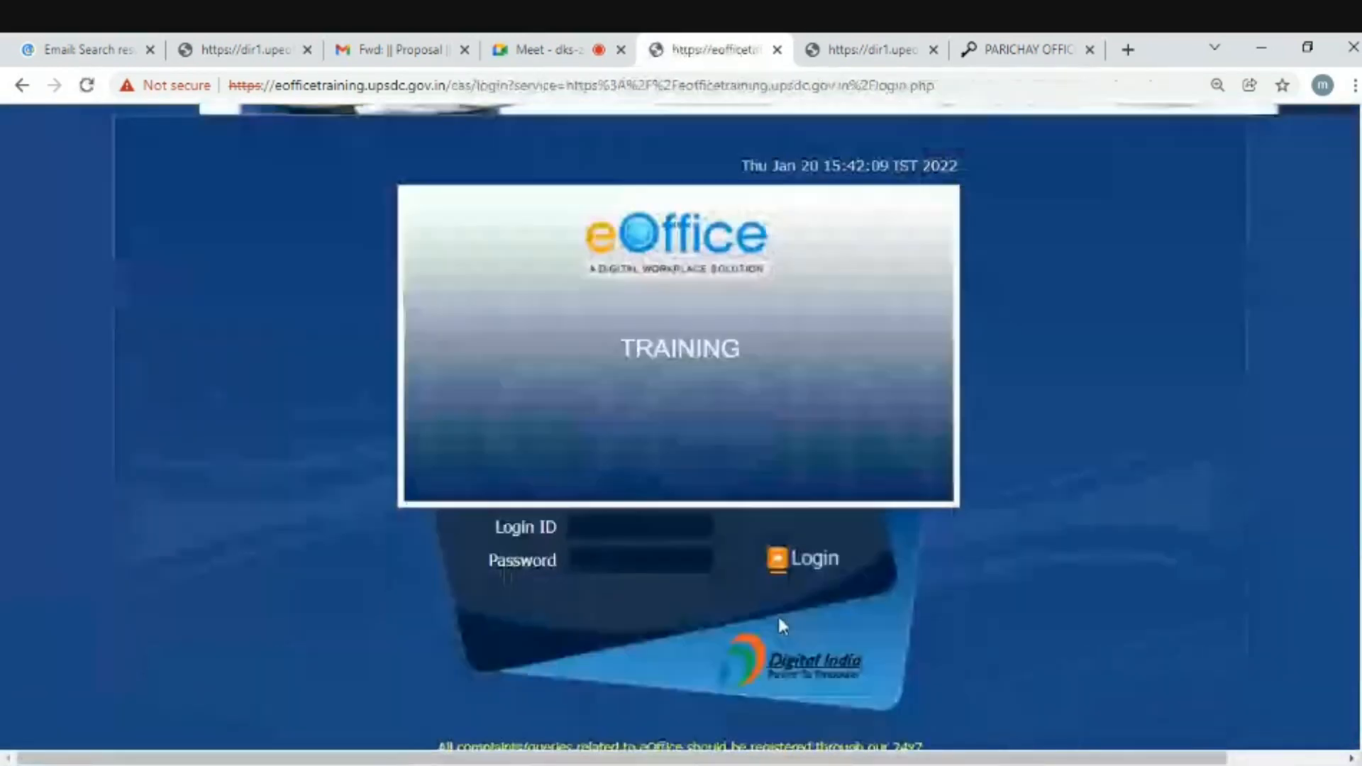
pyautogui.click(609, 517)
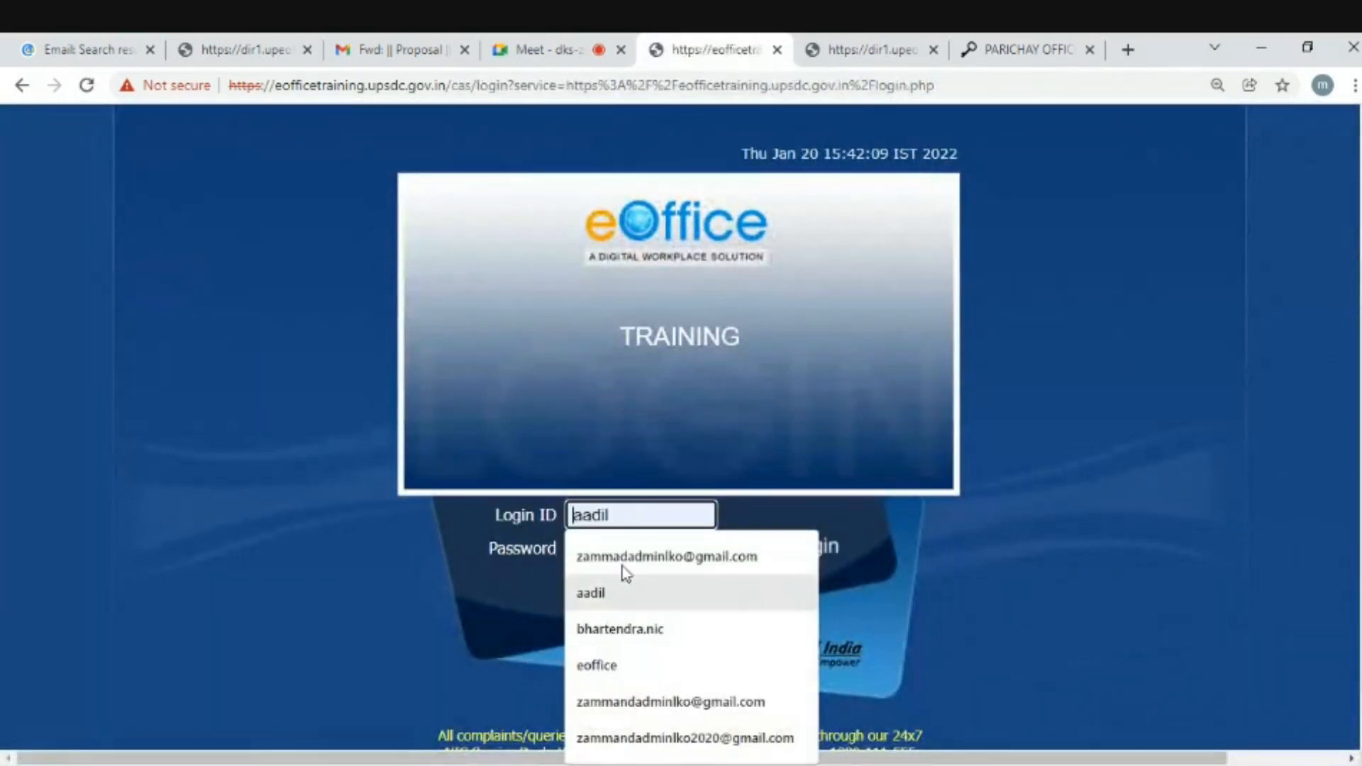
# - Log in with the saved login ID and password, then open Anatomy file 25221 showing notes 1–4
pyautogui.write('s')
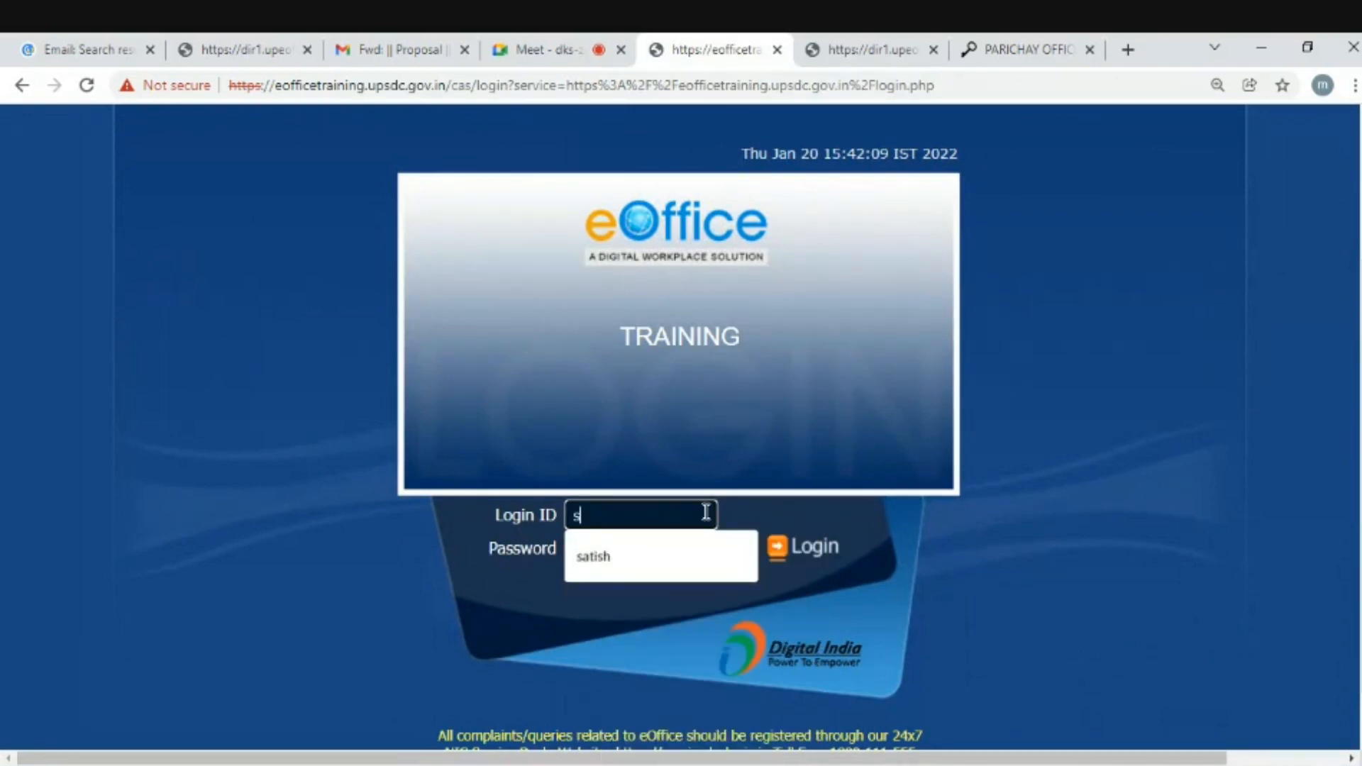
pyautogui.write('at')
pyautogui.click(596, 571)
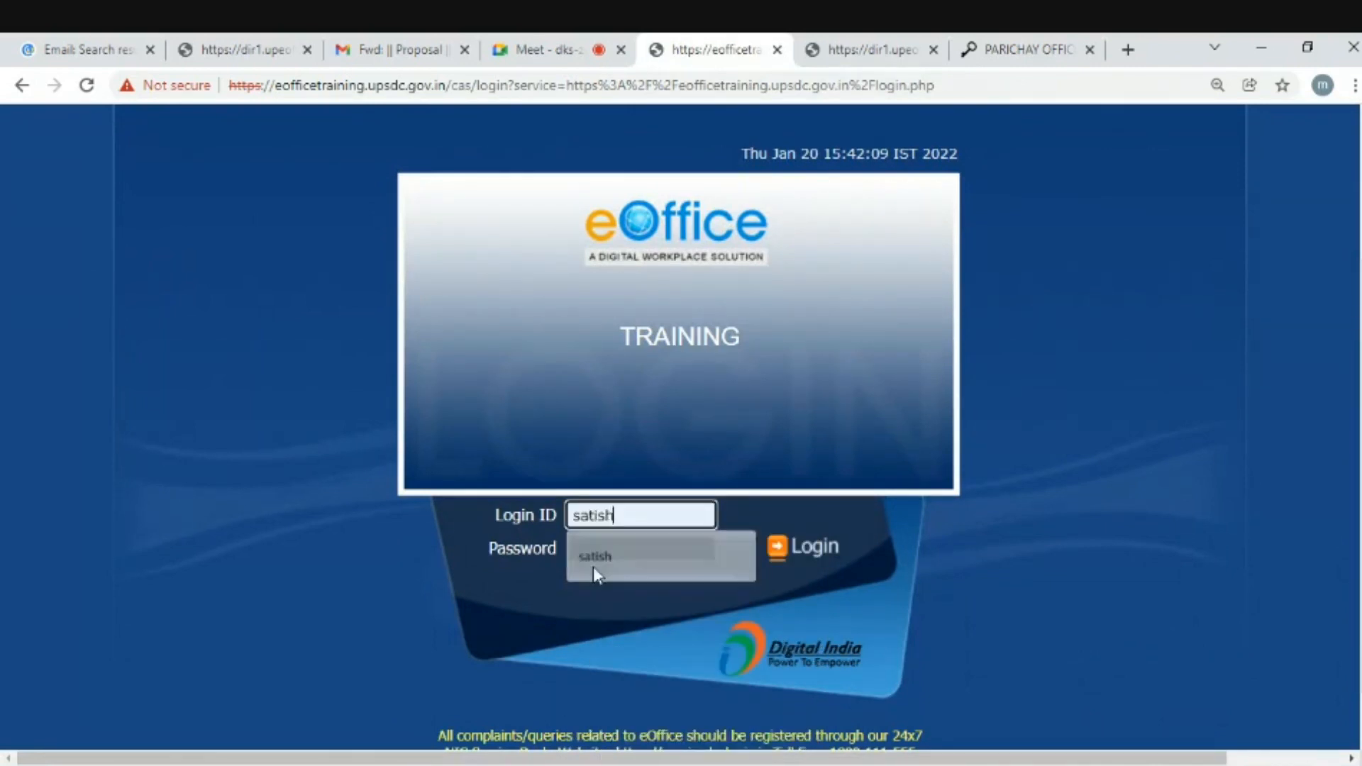
pyautogui.click(606, 547)
pyautogui.write('********')
pyautogui.press('Return')
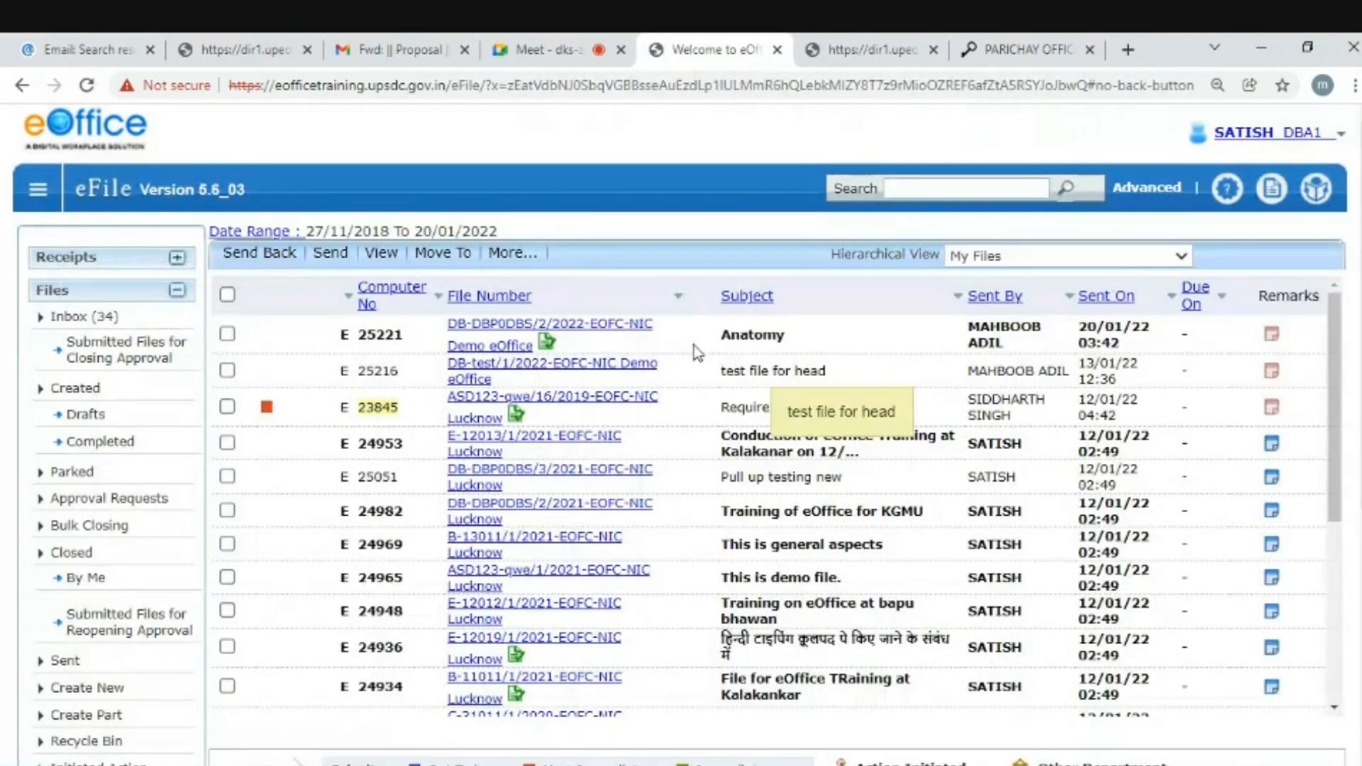
pyautogui.click(611, 334)
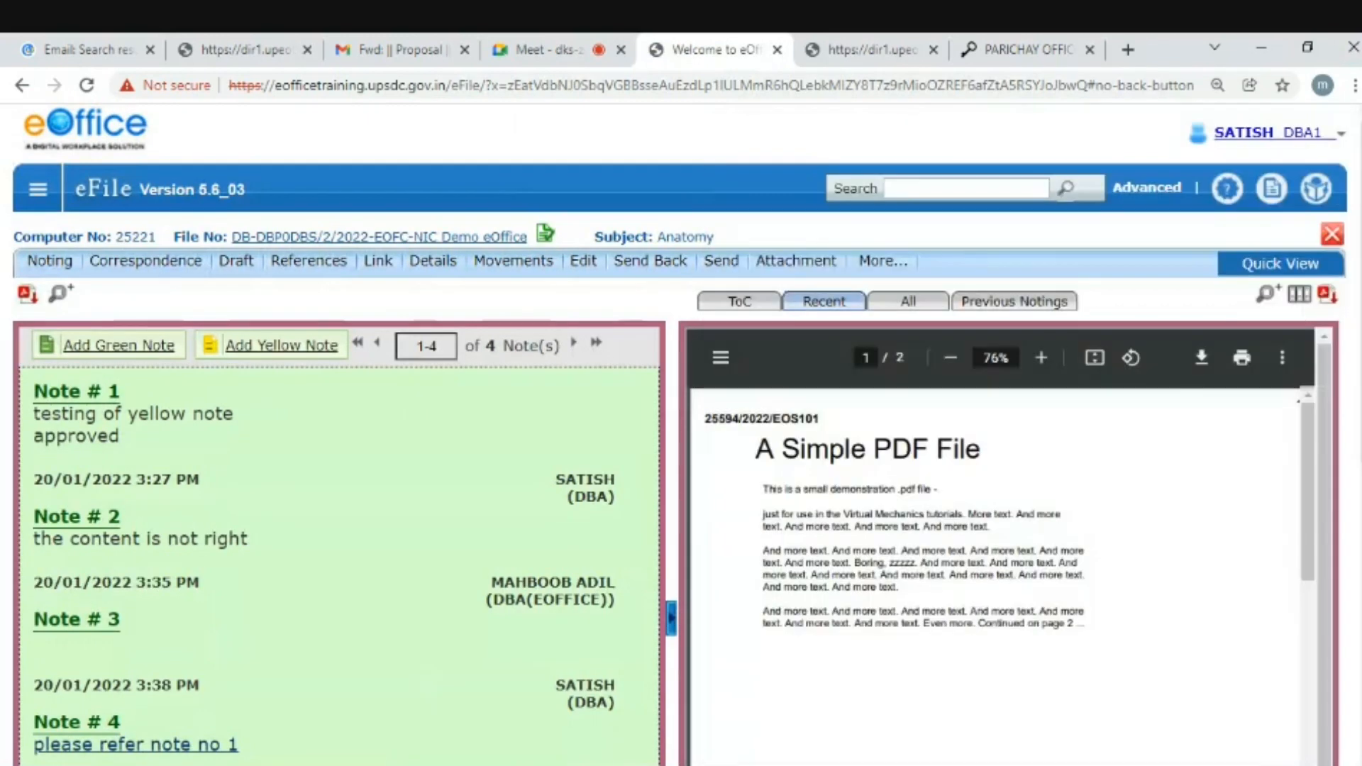
pyautogui.scroll(-1, 364, 647)
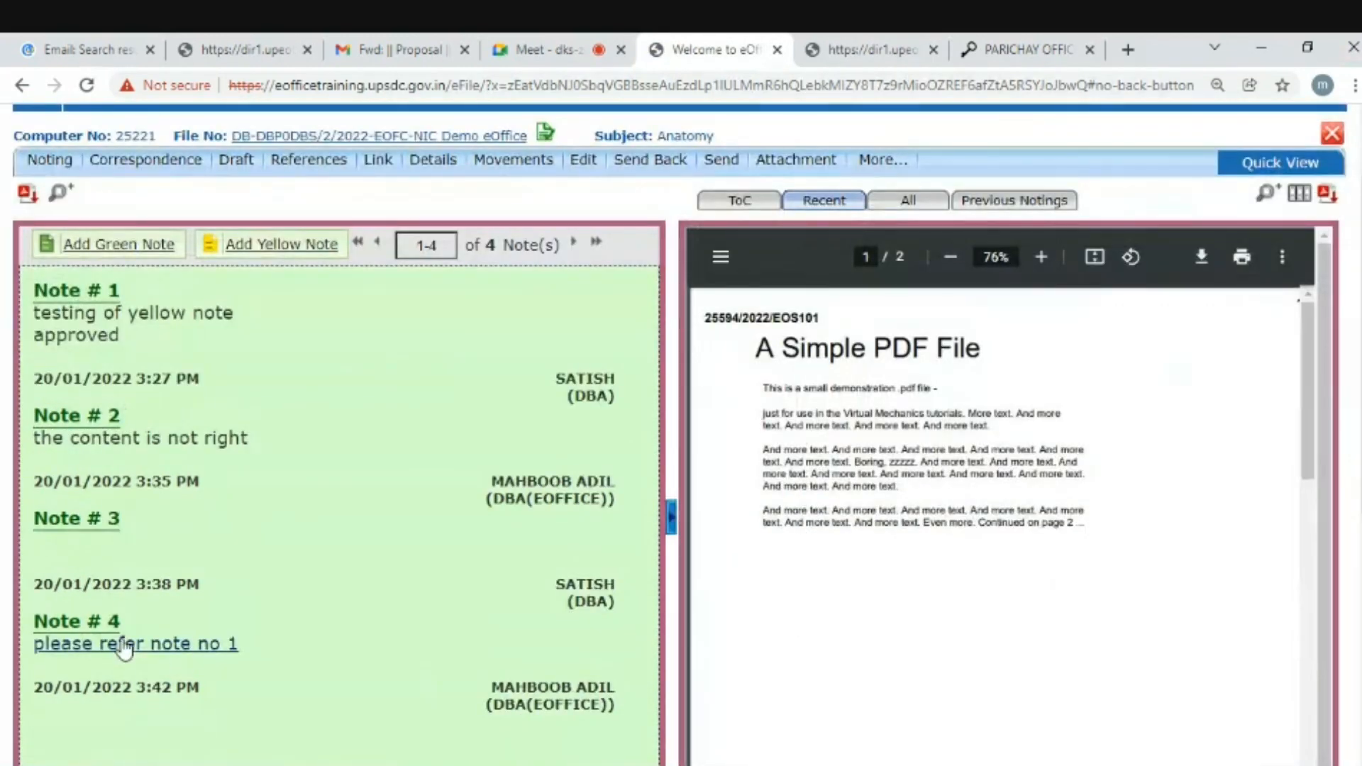
# - Follow Note # 4's link to open Note # 2, 'the content is not right', and reposition its window
pyautogui.click(182, 645)
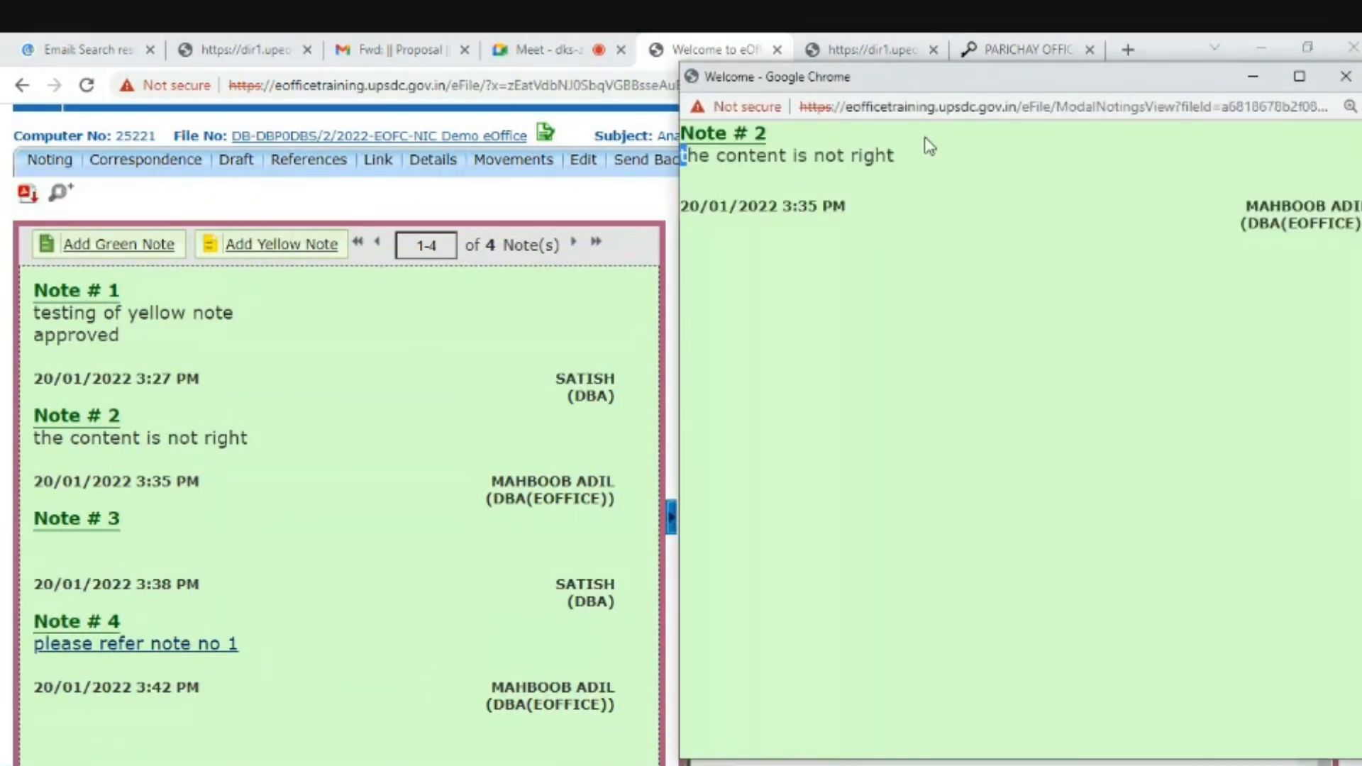
pyautogui.tripleClick(929, 149)
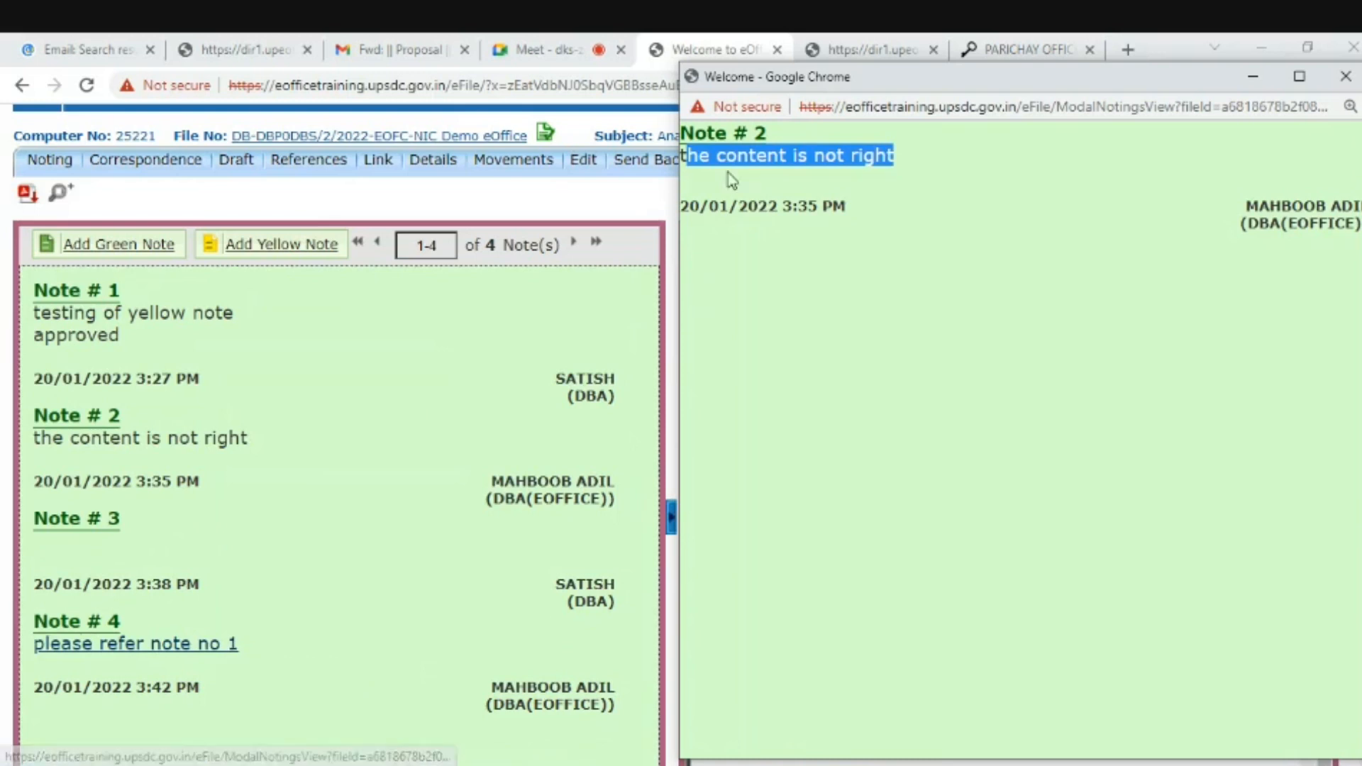
pyautogui.click(742, 152)
pyautogui.moveTo(696, 133); pyautogui.dragTo(784, 141)
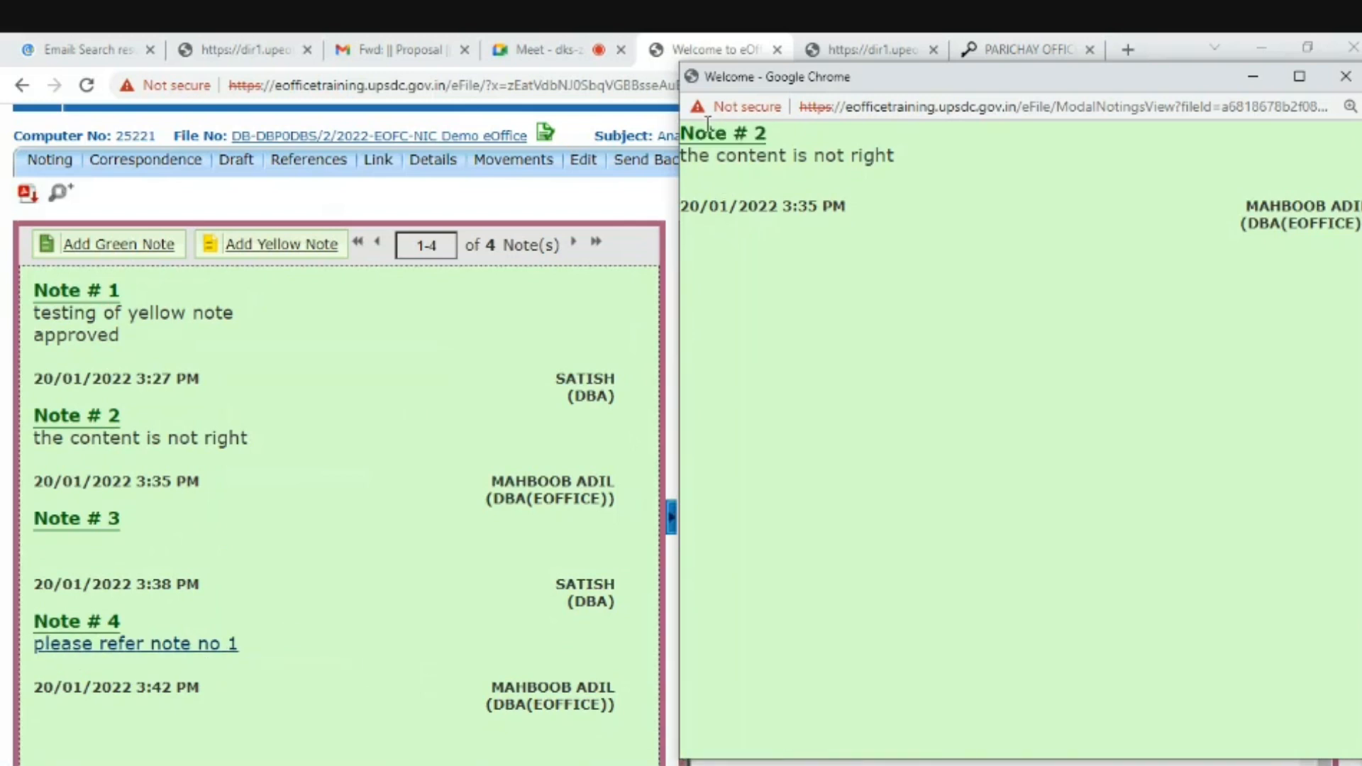
pyautogui.moveTo(693, 133); pyautogui.dragTo(893, 158)
pyautogui.click(1022, 278)
pyautogui.moveTo(1159, 77); pyautogui.dragTo(1035, 95)
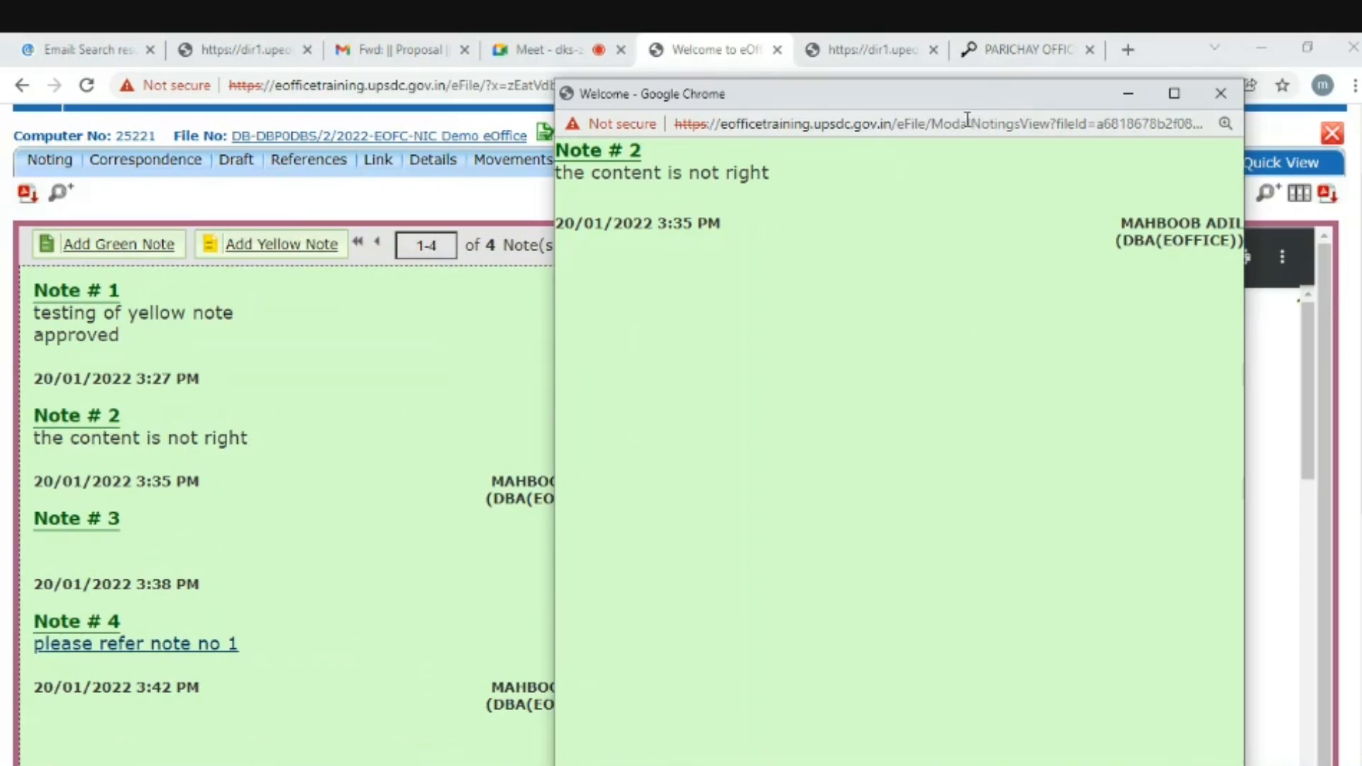
pyautogui.moveTo(1244, 317); pyautogui.dragTo(1300, 317)
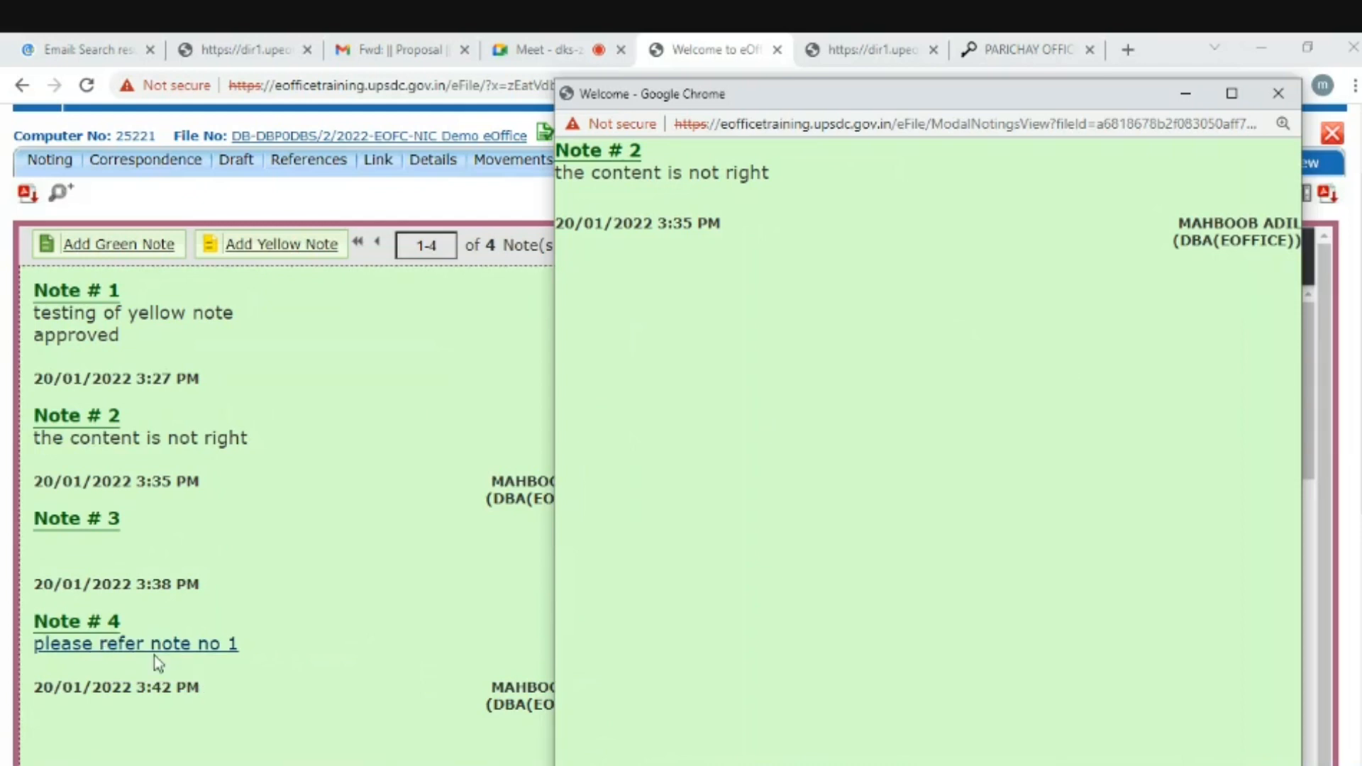
# - Reopen the referenced Note # 2 window from Note # 4, then move it aside and widen it slightly
pyautogui.click(1277, 93)
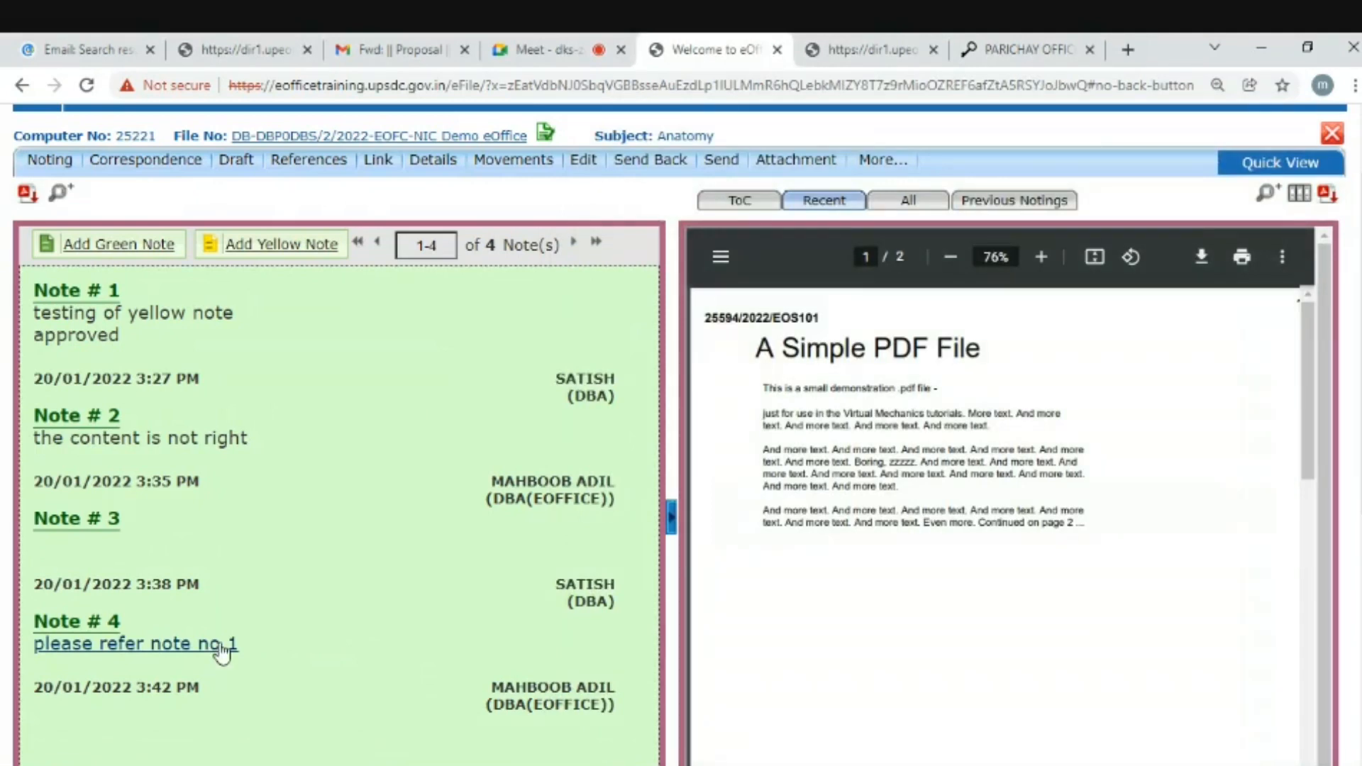
pyautogui.click(219, 646)
pyautogui.moveTo(1199, 83); pyautogui.dragTo(1091, 129)
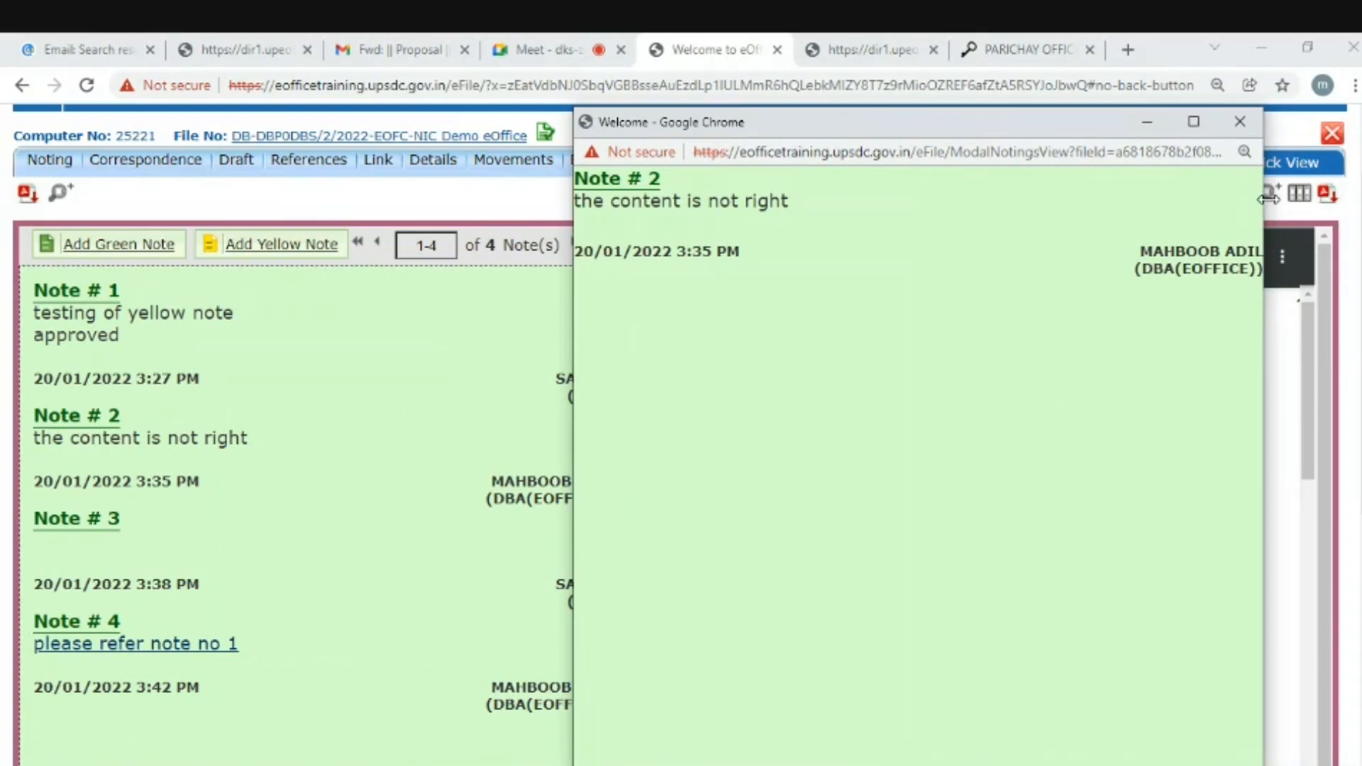
pyautogui.moveTo(1264, 206); pyautogui.dragTo(1284, 204)
# - Close the referenced note window and point out the Anatomy file in the inbox
pyautogui.moveTo(1304, 156)
pyautogui.click(1260, 122)
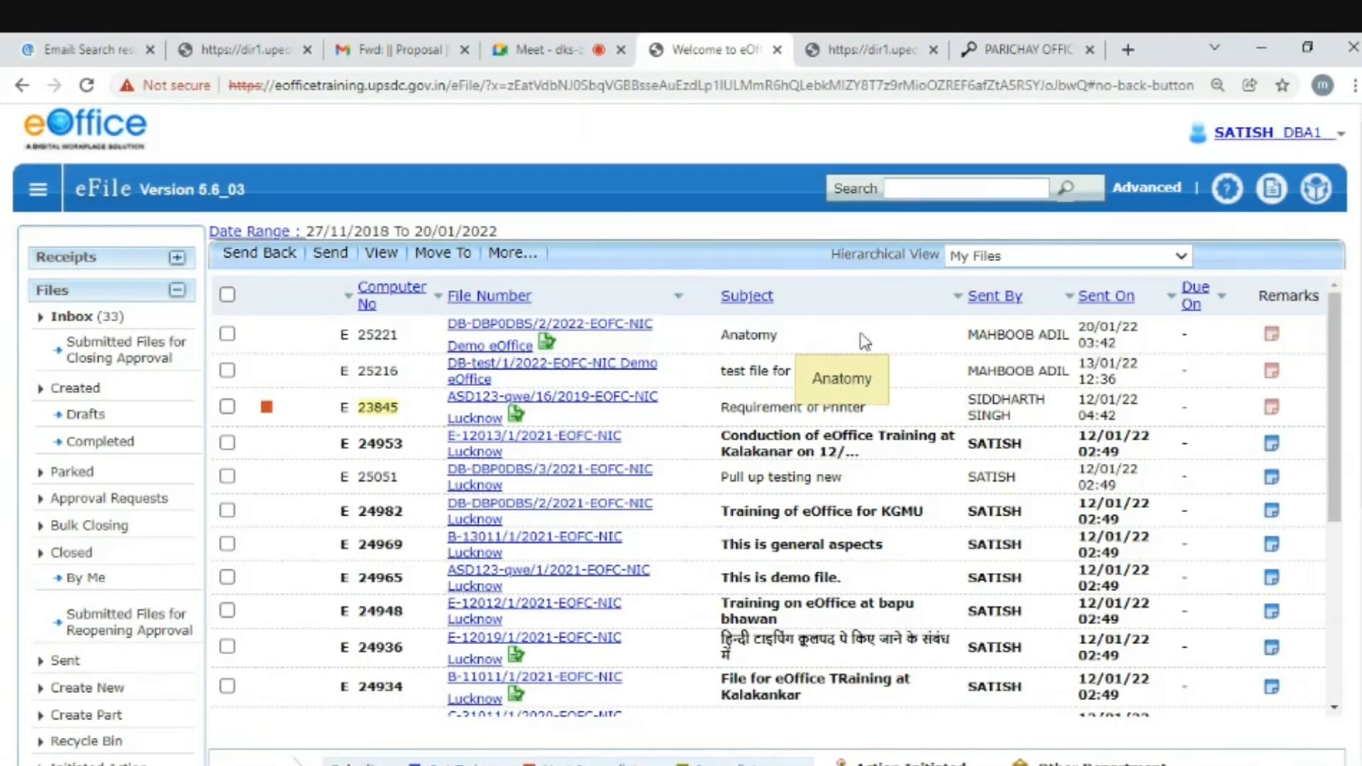
pyautogui.moveTo(720, 338); pyautogui.dragTo(784, 339)
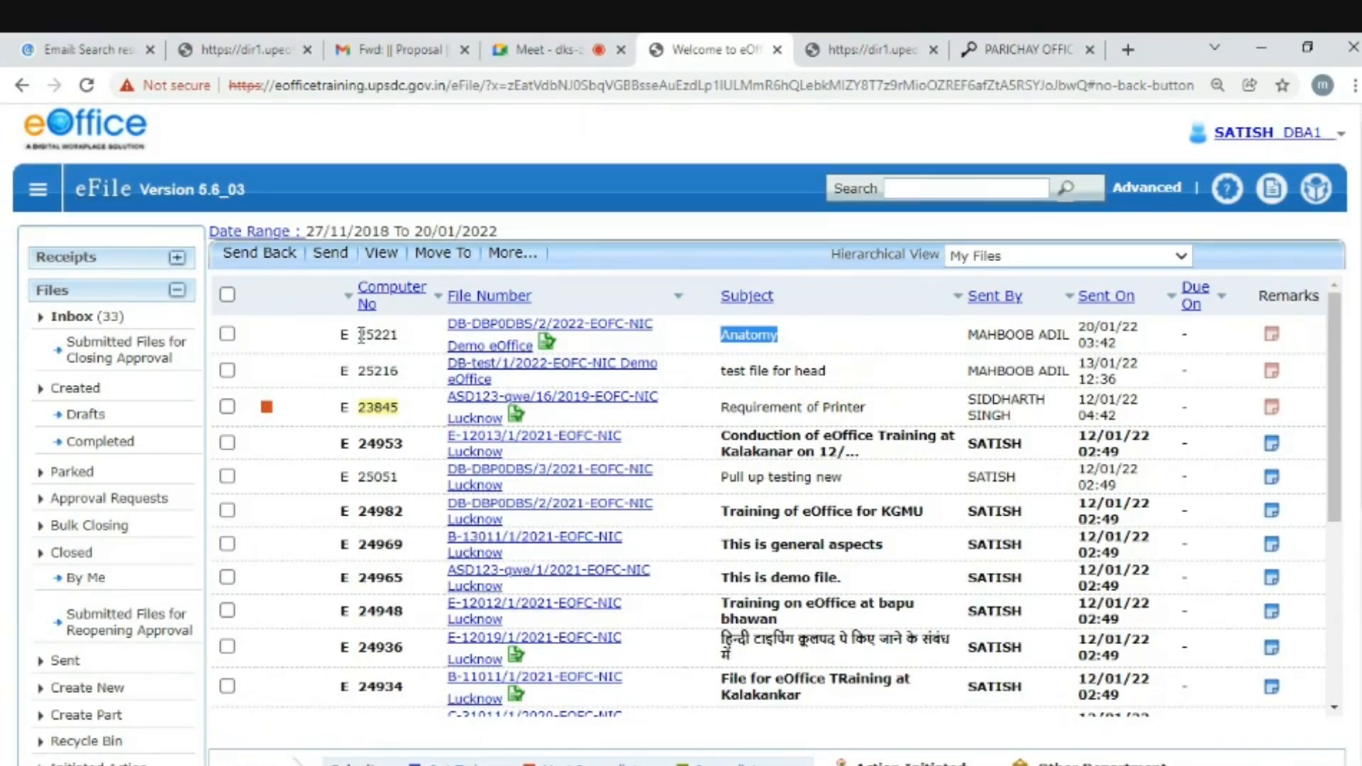
# - Search the inbox for computer number 25221 by copying it into the Search box
pyautogui.moveTo(360, 334); pyautogui.dragTo(400, 336)
pyautogui.hotkey('ctrl', 'c')
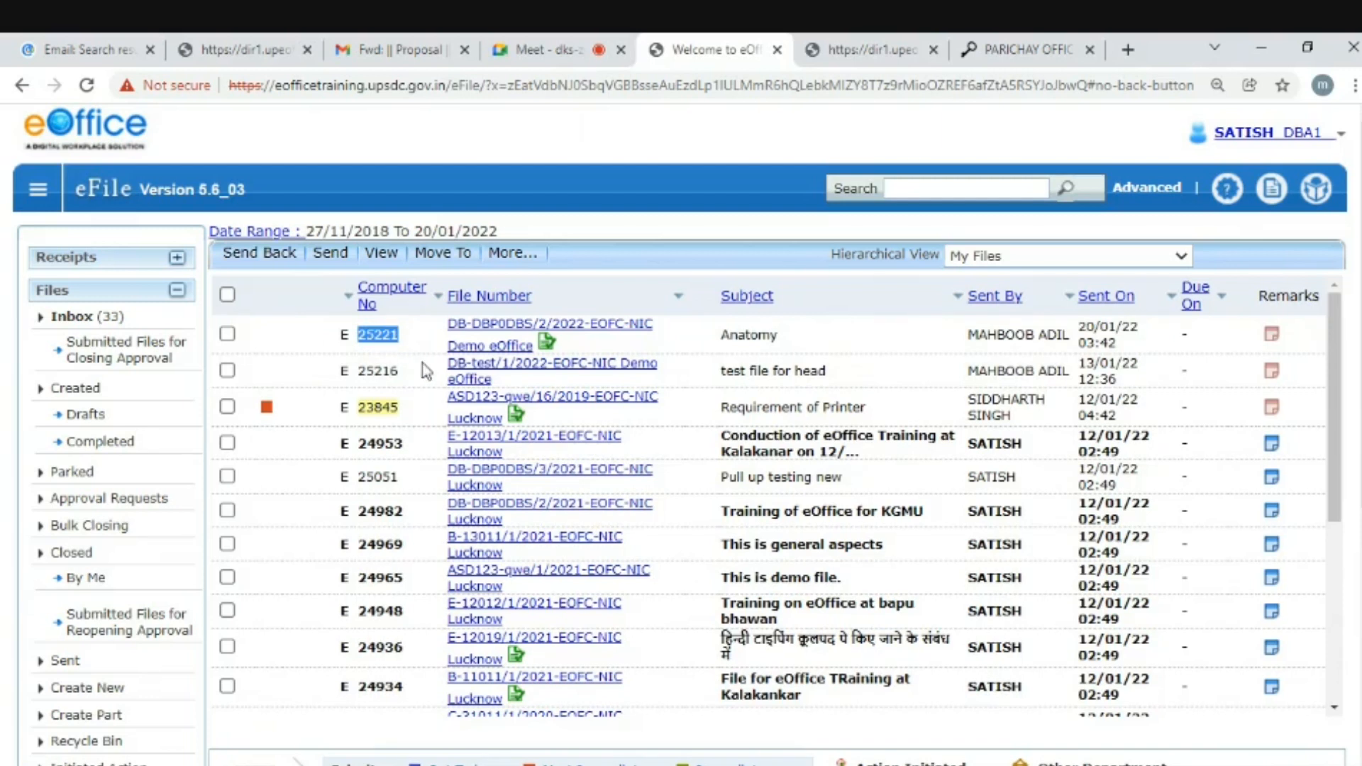
pyautogui.click(944, 189)
pyautogui.hotkey('ctrl', 'v')
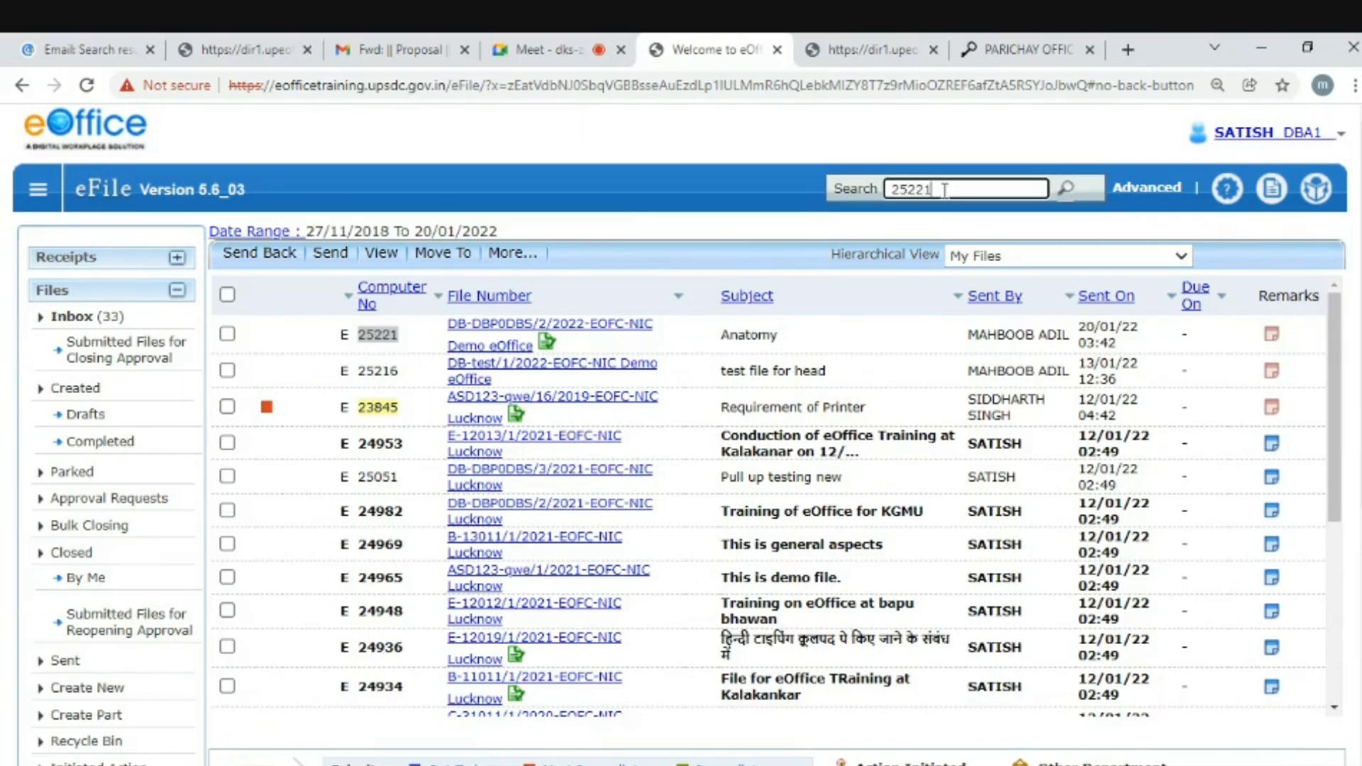
pyautogui.press('Return')
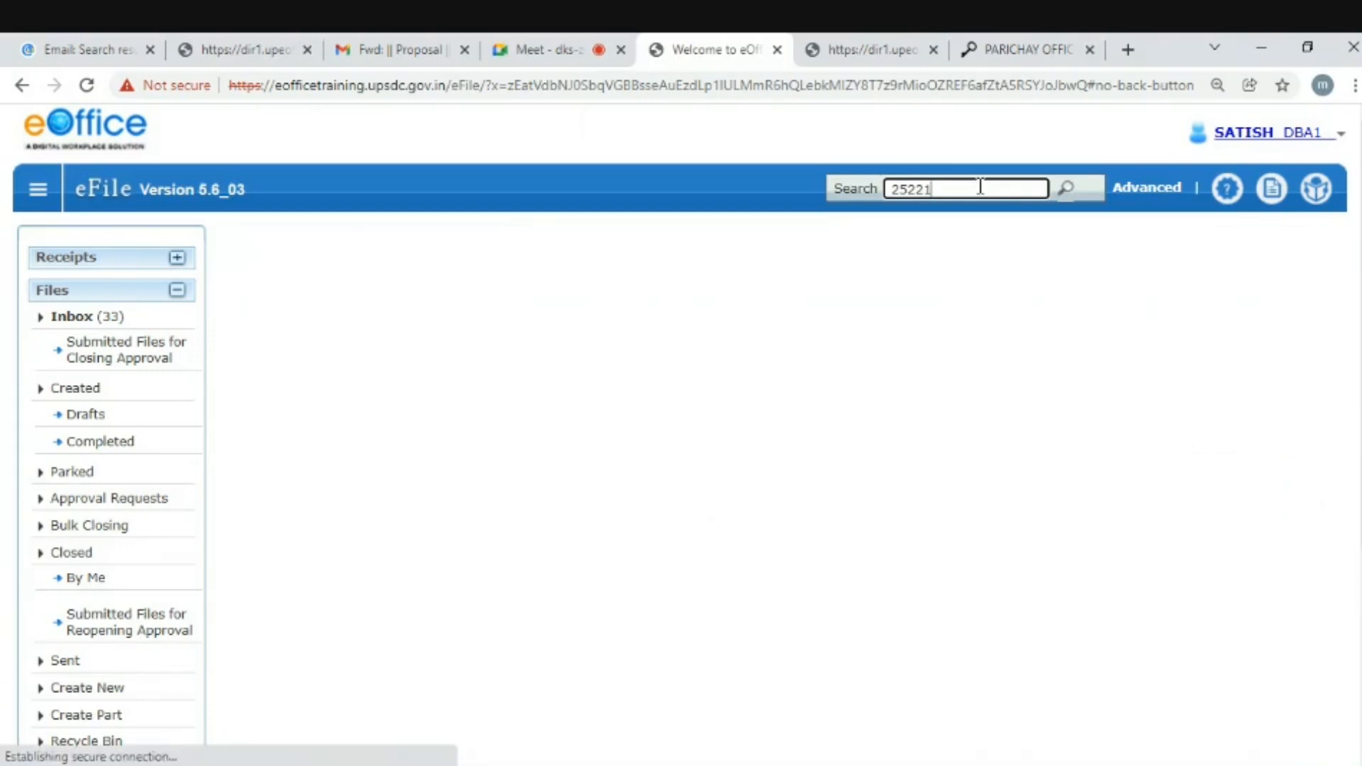
# - Open file DB-DBP0DBS/2/2022 (Anatomy) from the single search result for 25221
pyautogui.click(1072, 191)
pyautogui.doubleClick(1073, 190)
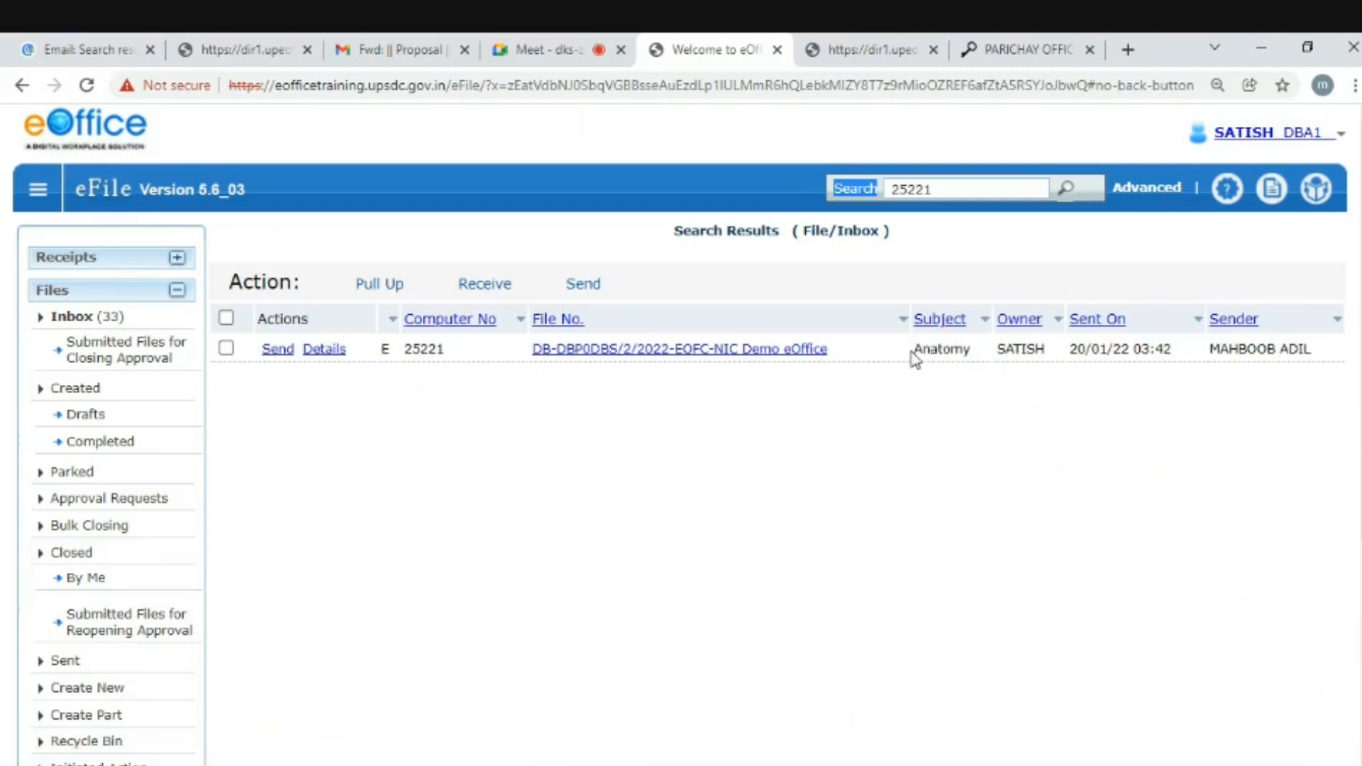
pyautogui.moveTo(914, 351); pyautogui.dragTo(1045, 366)
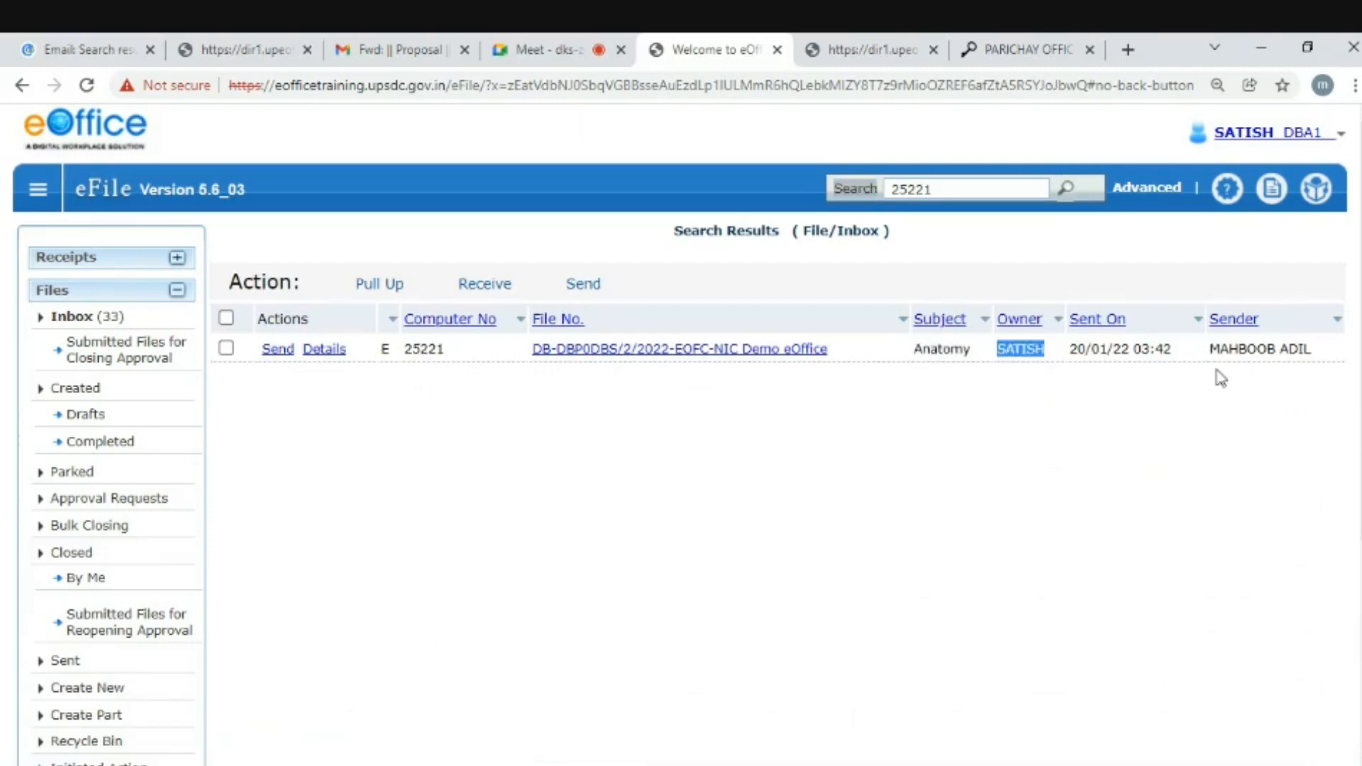
pyautogui.moveTo(1210, 350); pyautogui.dragTo(1319, 359)
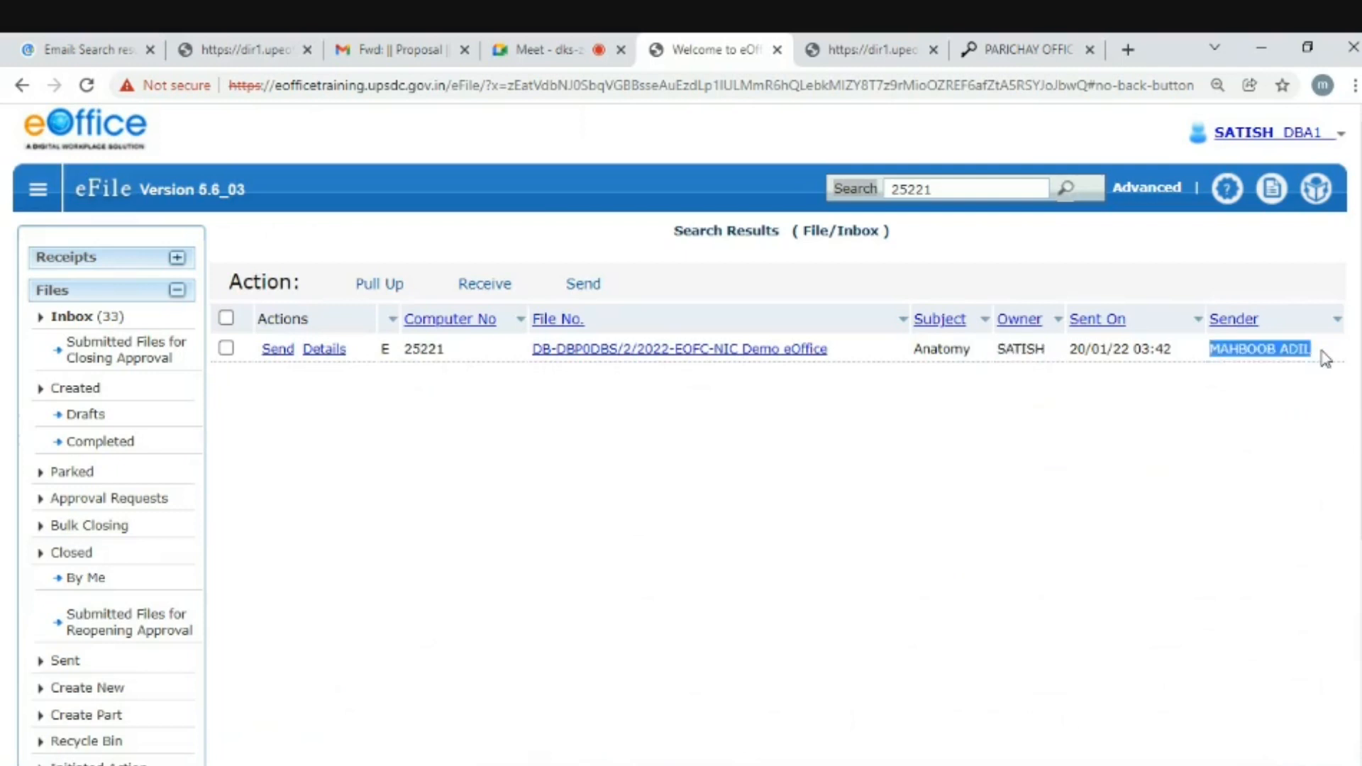
pyautogui.click(600, 354)
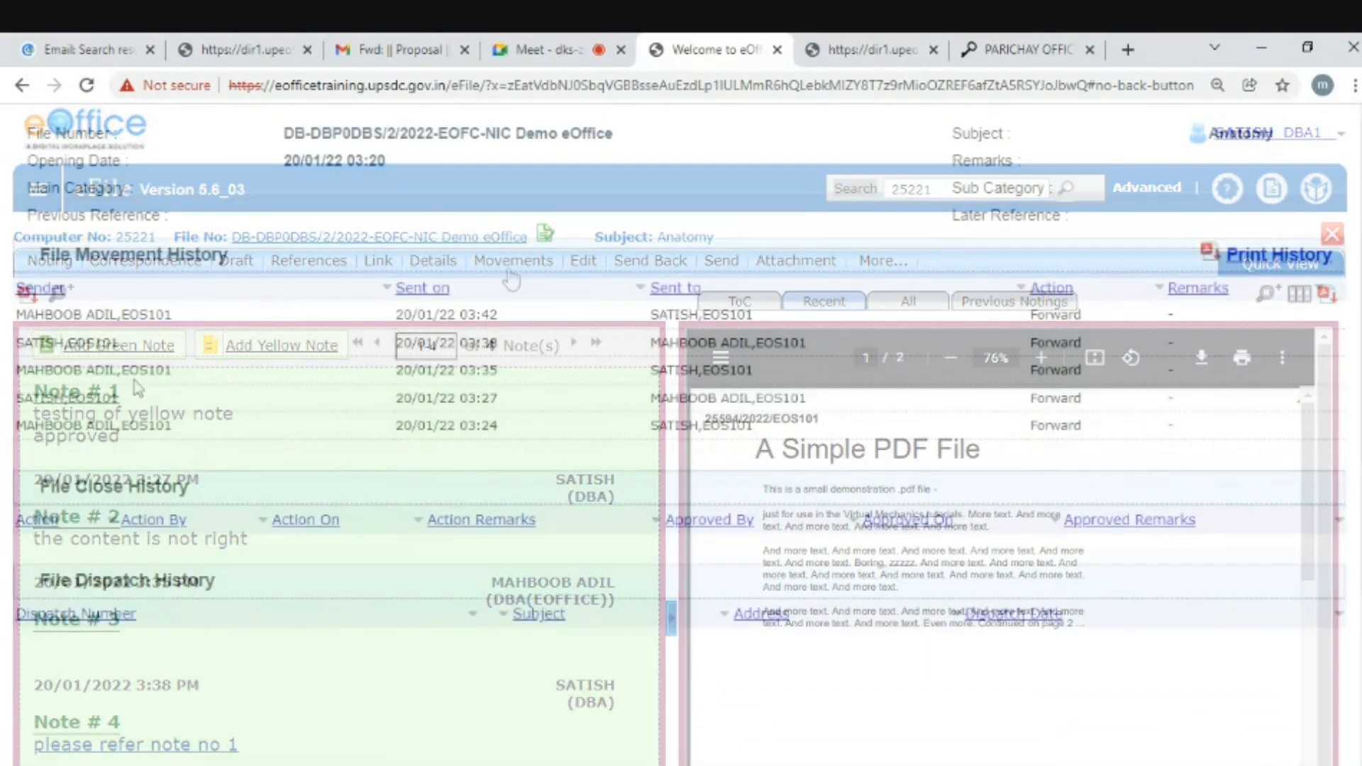
# - Highlight the five Forward entries in the File Movement History, then clear the selection
pyautogui.moveTo(142, 317); pyautogui.dragTo(730, 451)
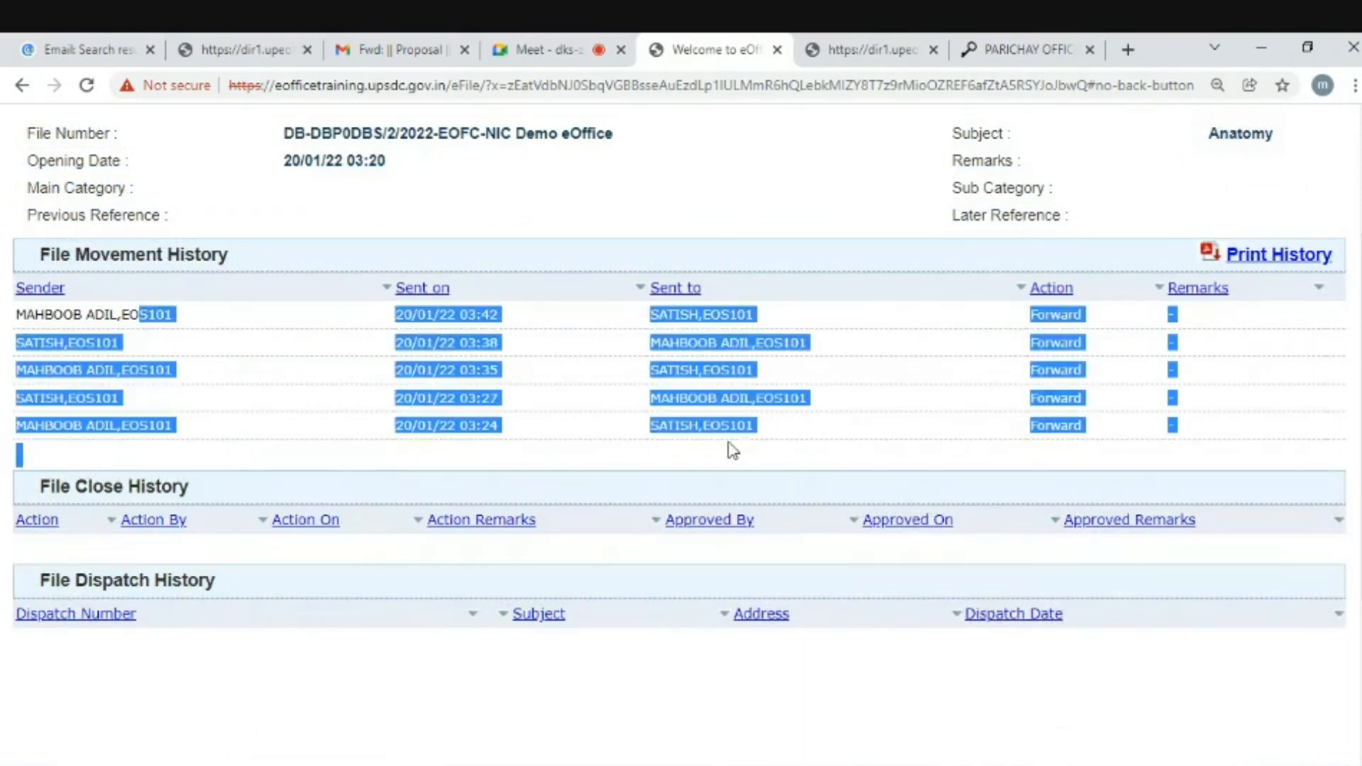
pyautogui.click(903, 429)
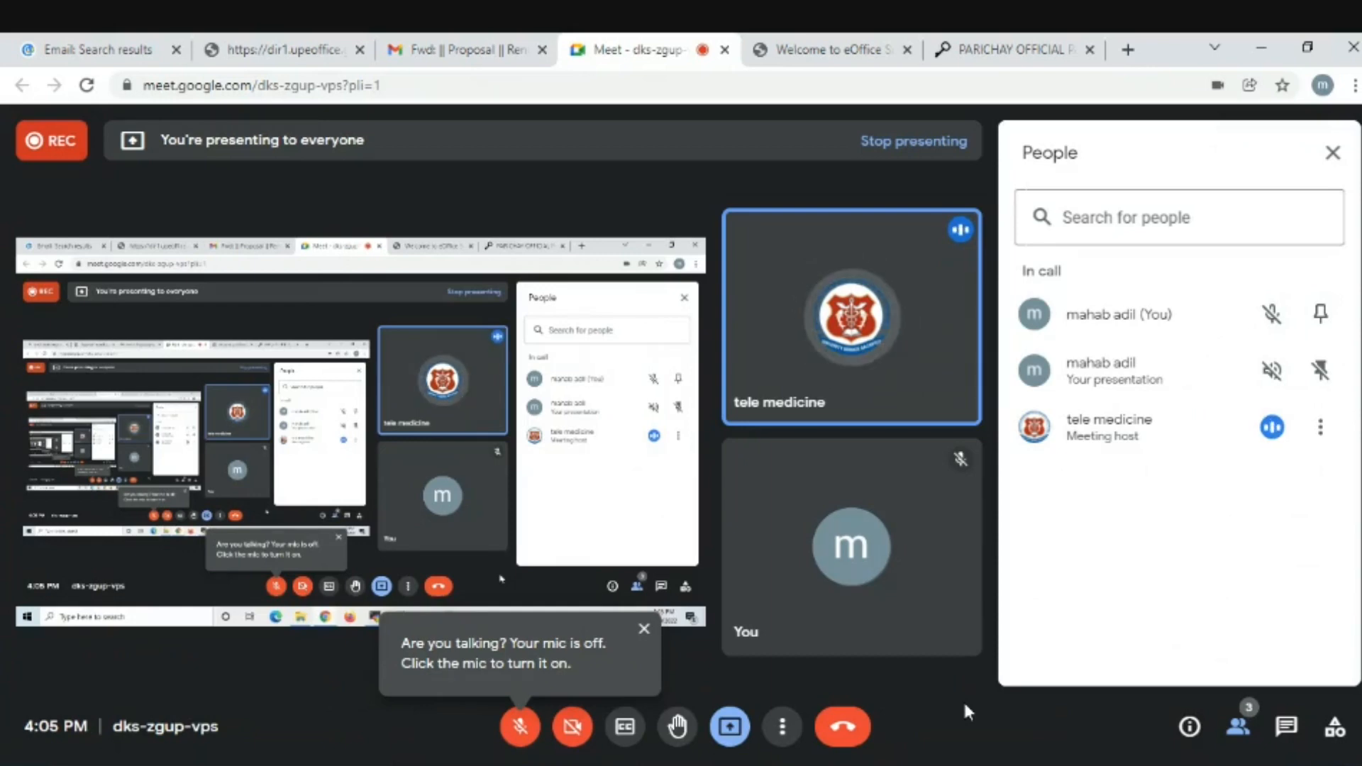
# - Switch browser tabs with Ctrl+Tab between the Google Meet call and eOffice
pyautogui.hotkey('ctrl', 'Tab')
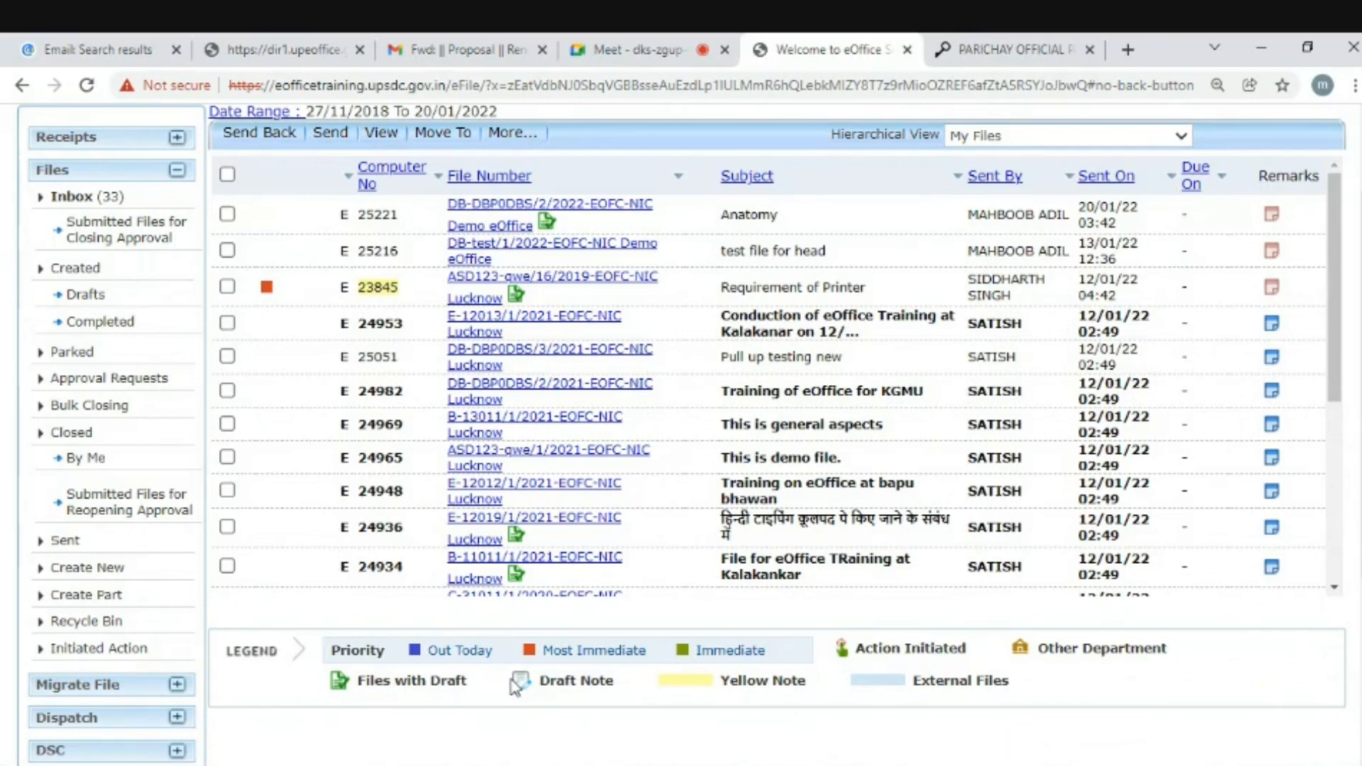
pyautogui.moveTo(511, 680); pyautogui.dragTo(535, 682)
pyautogui.click(561, 698)
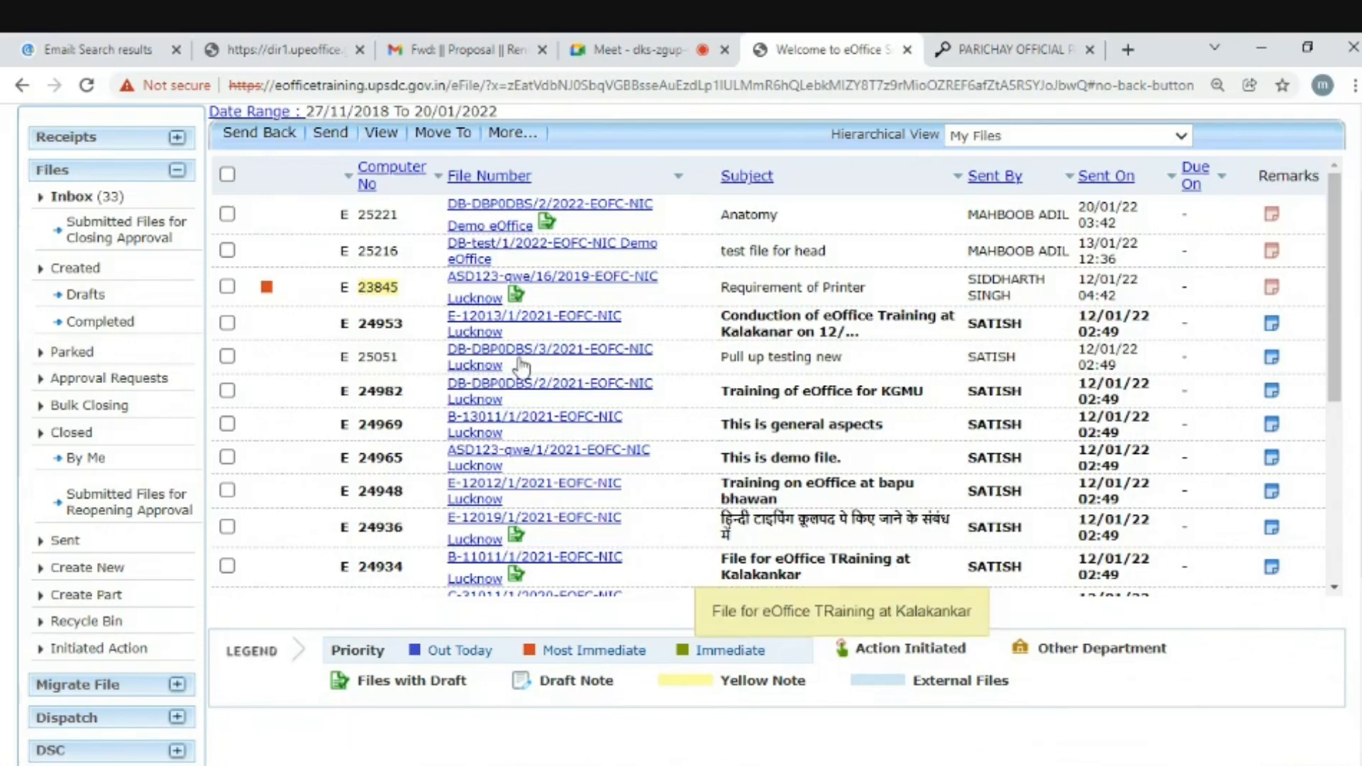
pyautogui.moveTo(359, 287); pyautogui.dragTo(395, 287)
pyautogui.click(391, 289)
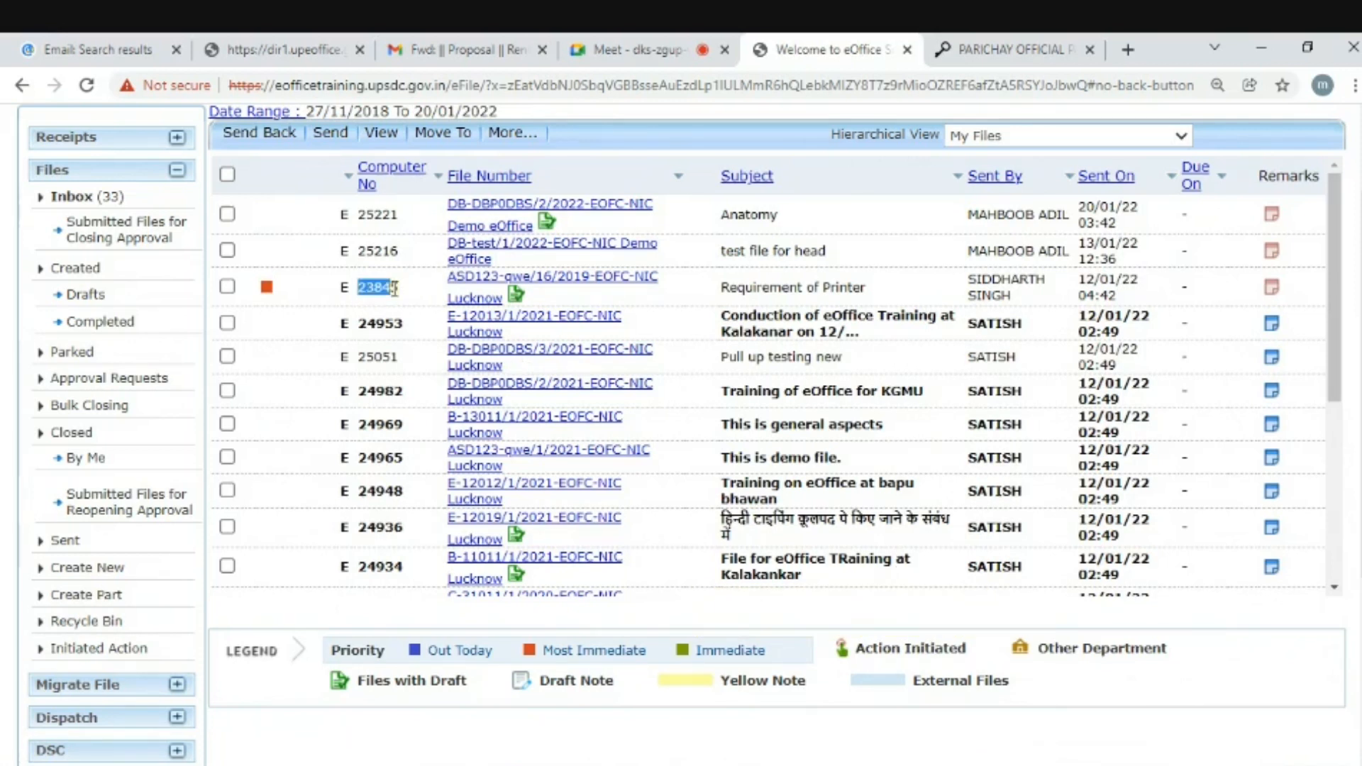